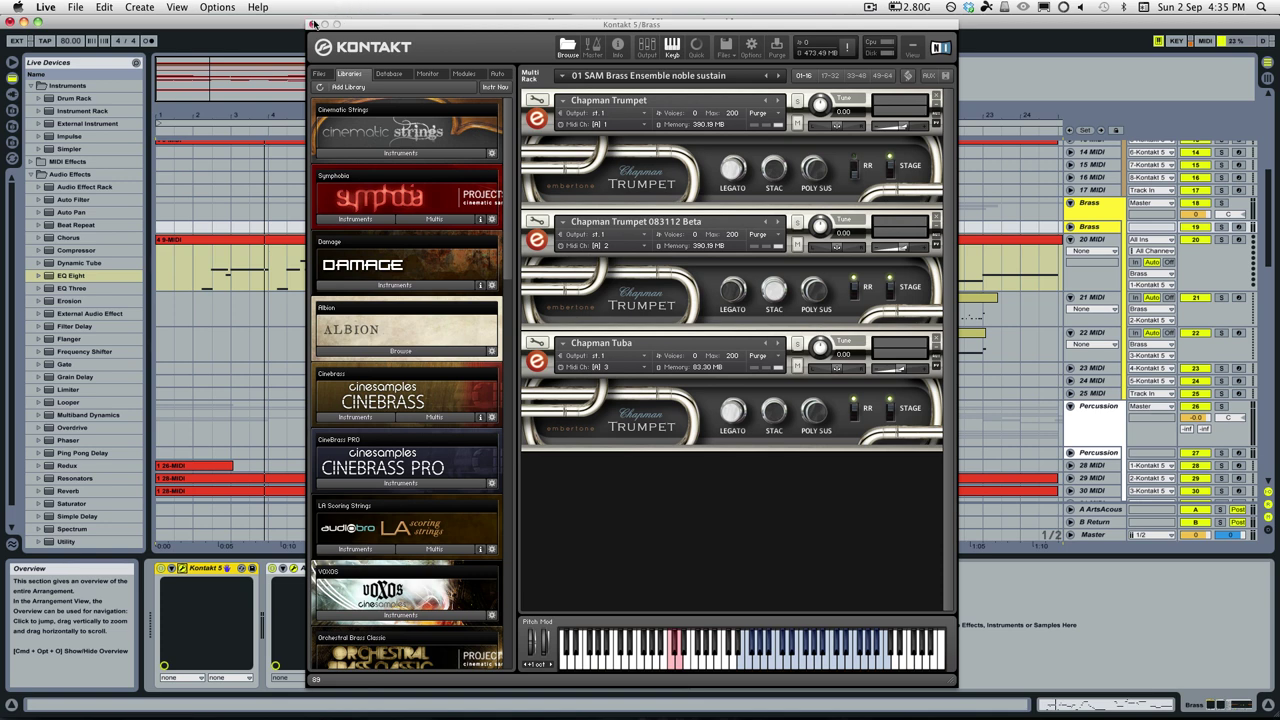
Open the notes of the clip on the 20 MIDI track and play the song from the start with playback following
{"action": "left_click", "coordinate": [313, 23]}
{"action": "left_click", "coordinate": [457, 42]}
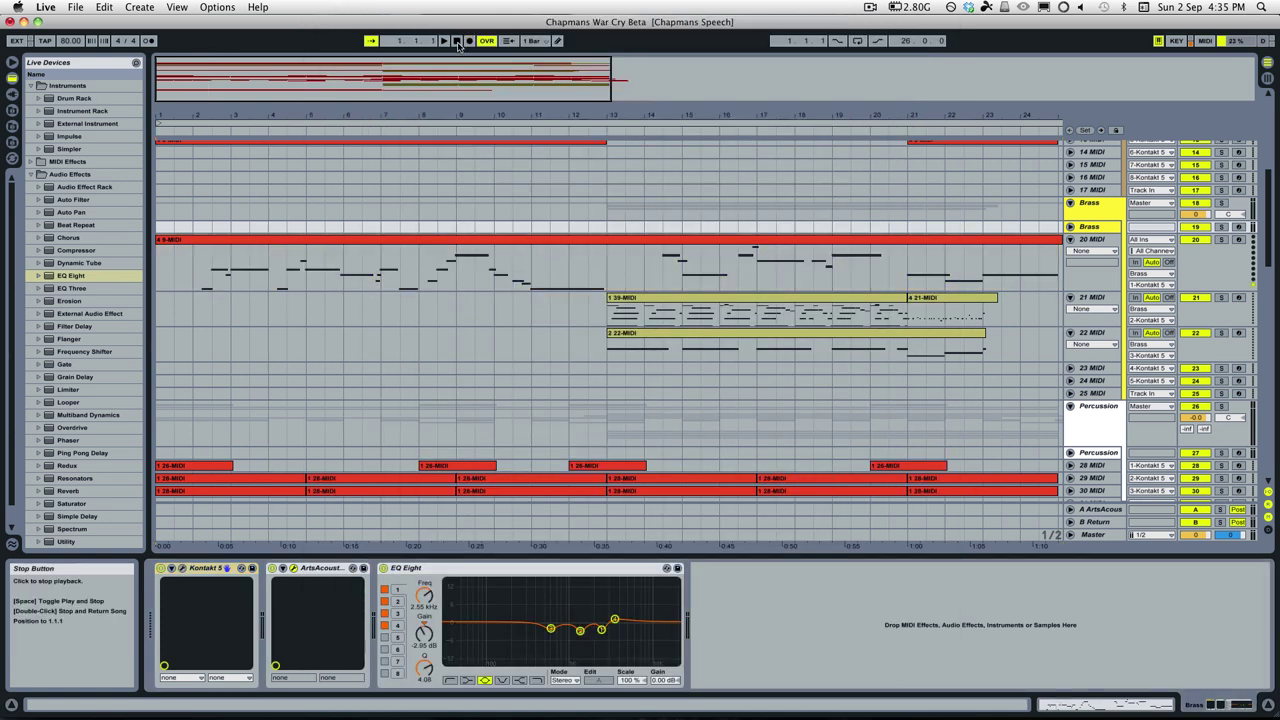
{"action": "left_click", "coordinate": [200, 240]}
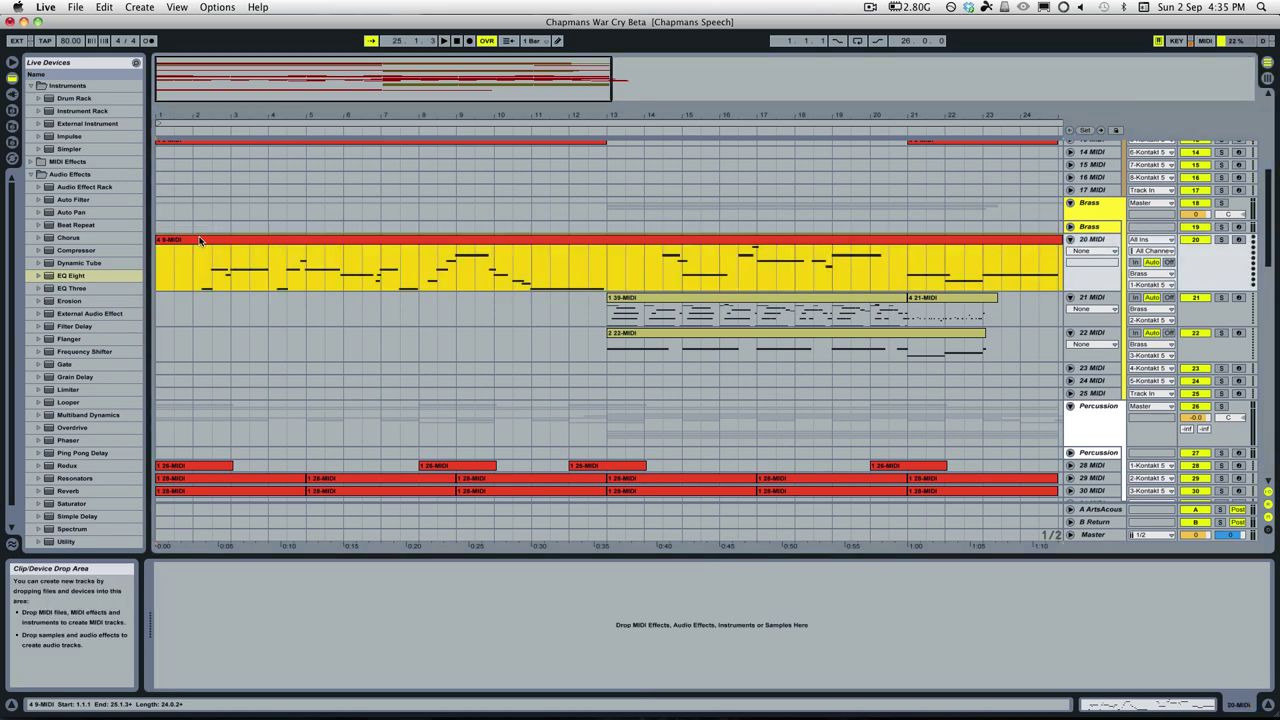
{"action": "double_click", "coordinate": [200, 240]}
{"action": "key", "text": "space"}
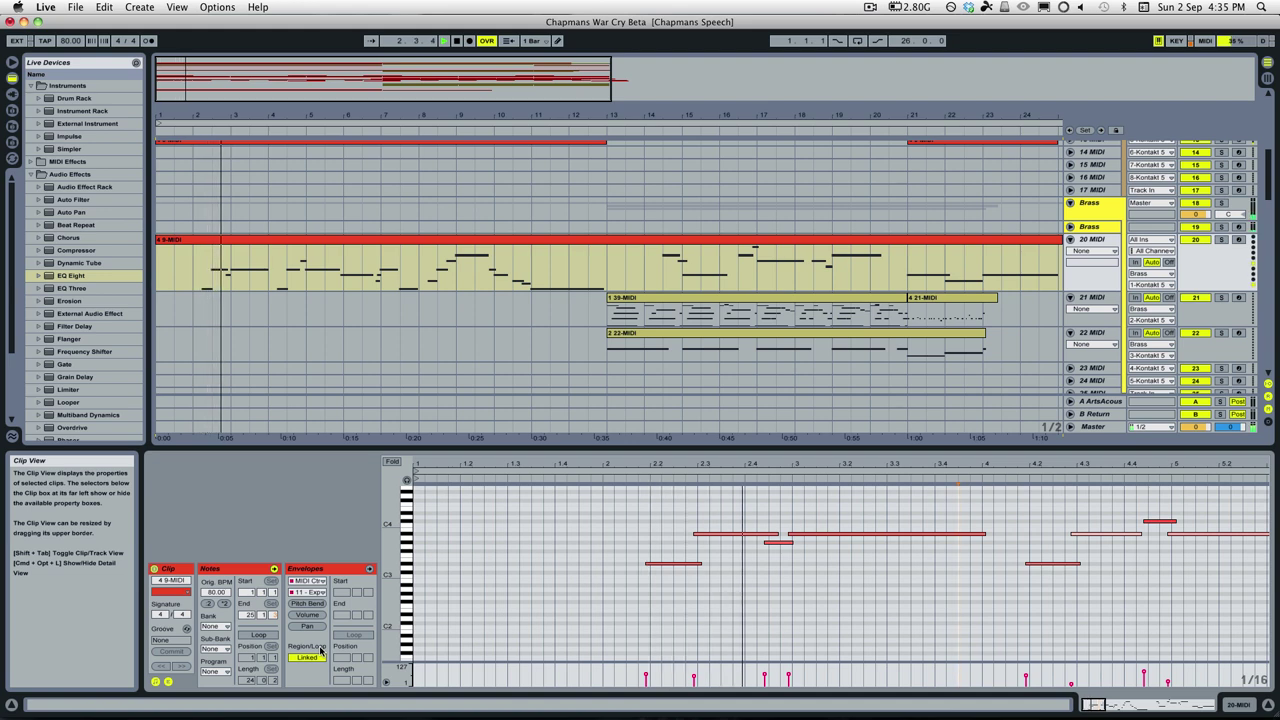
{"action": "key", "text": "super+shift+f"}
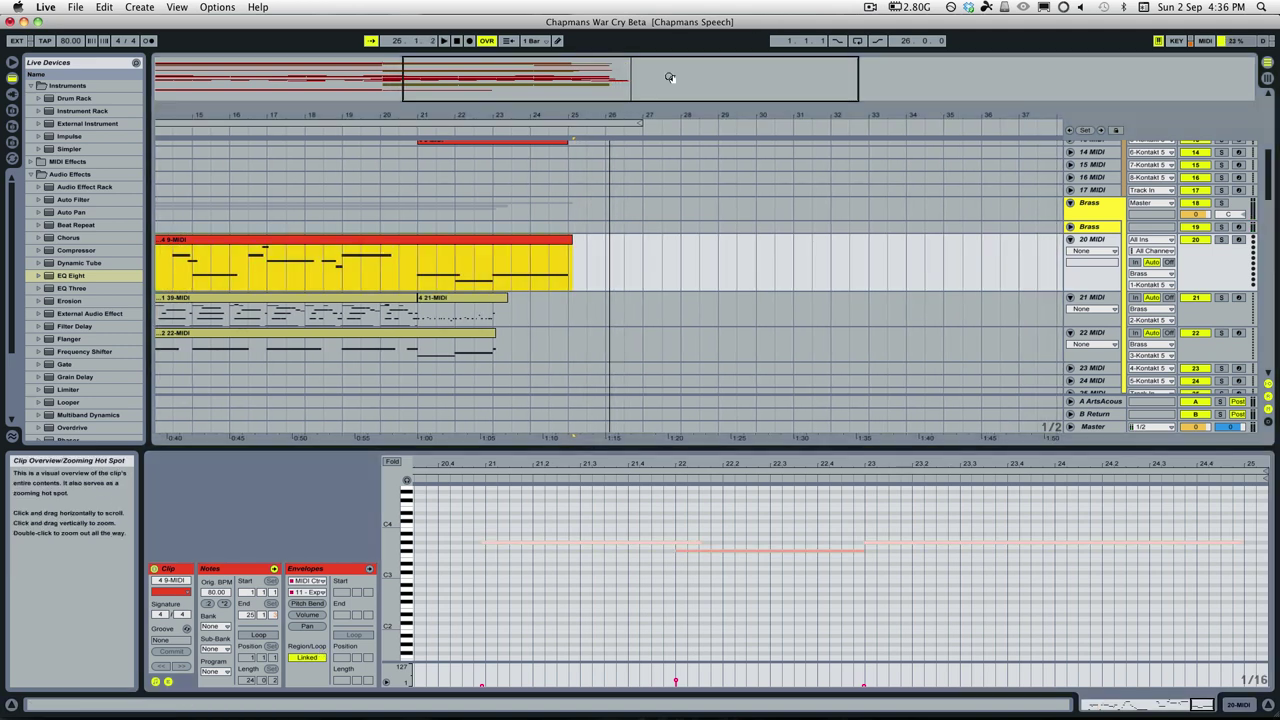
Open the Kontakt 5 instrument on the Brass track and arm the 20 MIDI track for recording
{"action": "left_click_drag", "start_coordinate": [668, 62], "coordinate": [351, 78]}
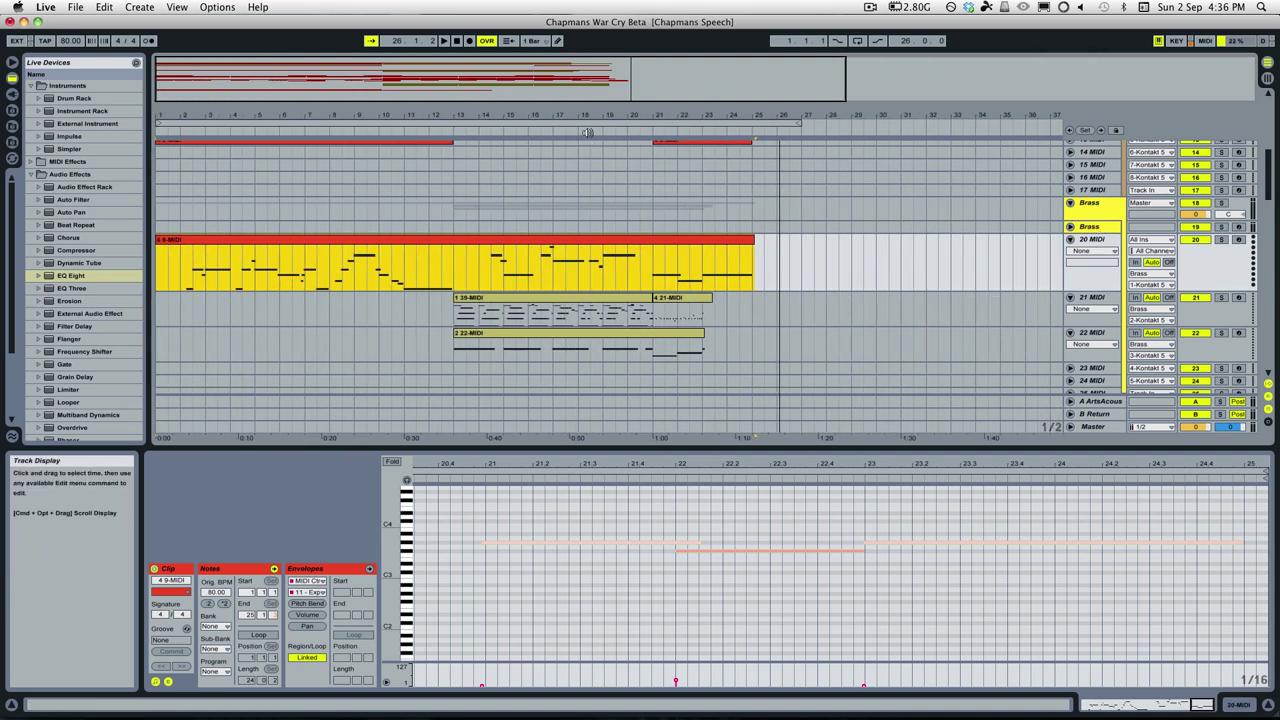
{"action": "left_click_drag", "start_coordinate": [560, 72], "coordinate": [562, 77]}
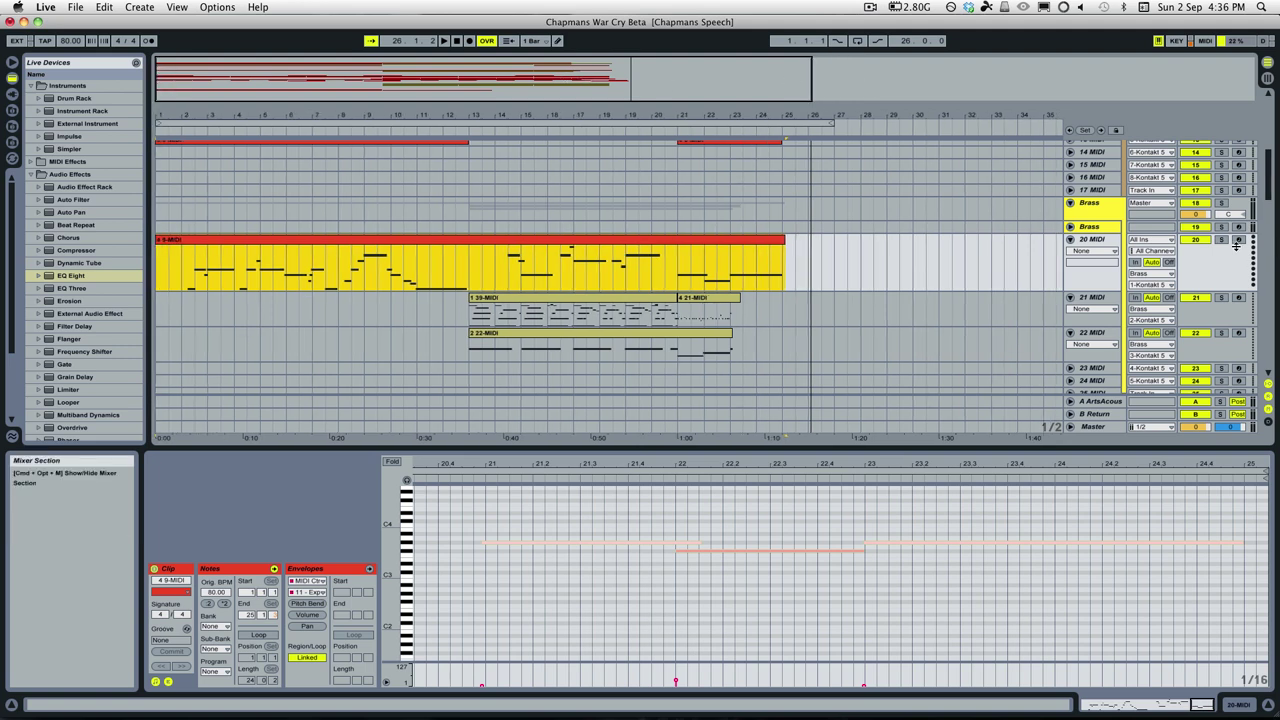
{"action": "left_click", "coordinate": [1100, 227]}
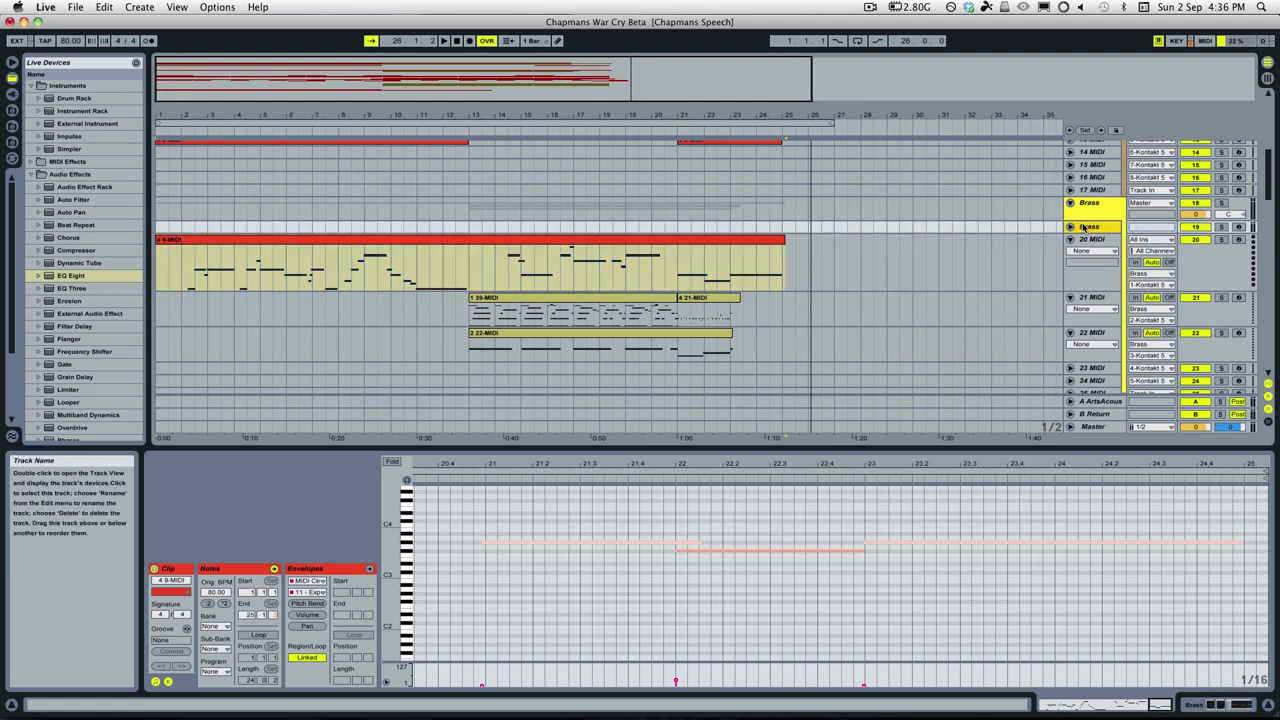
{"action": "double_click", "coordinate": [1100, 227]}
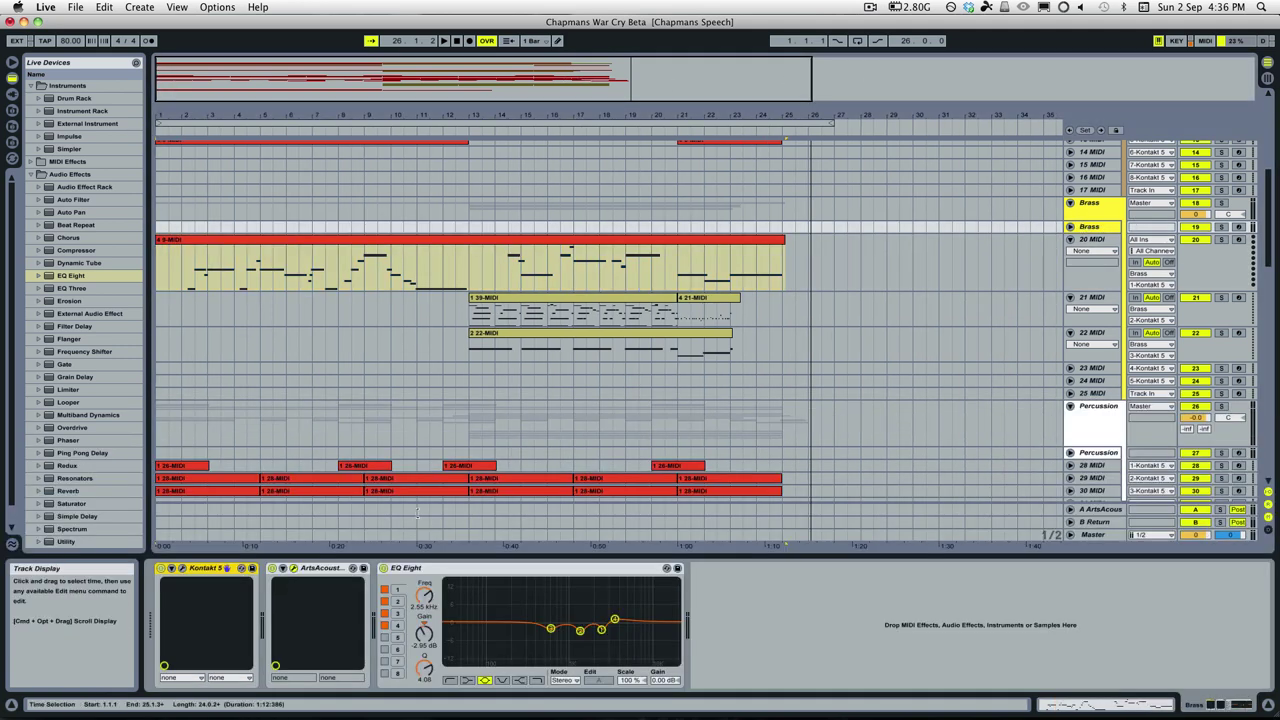
{"action": "left_click", "coordinate": [181, 568]}
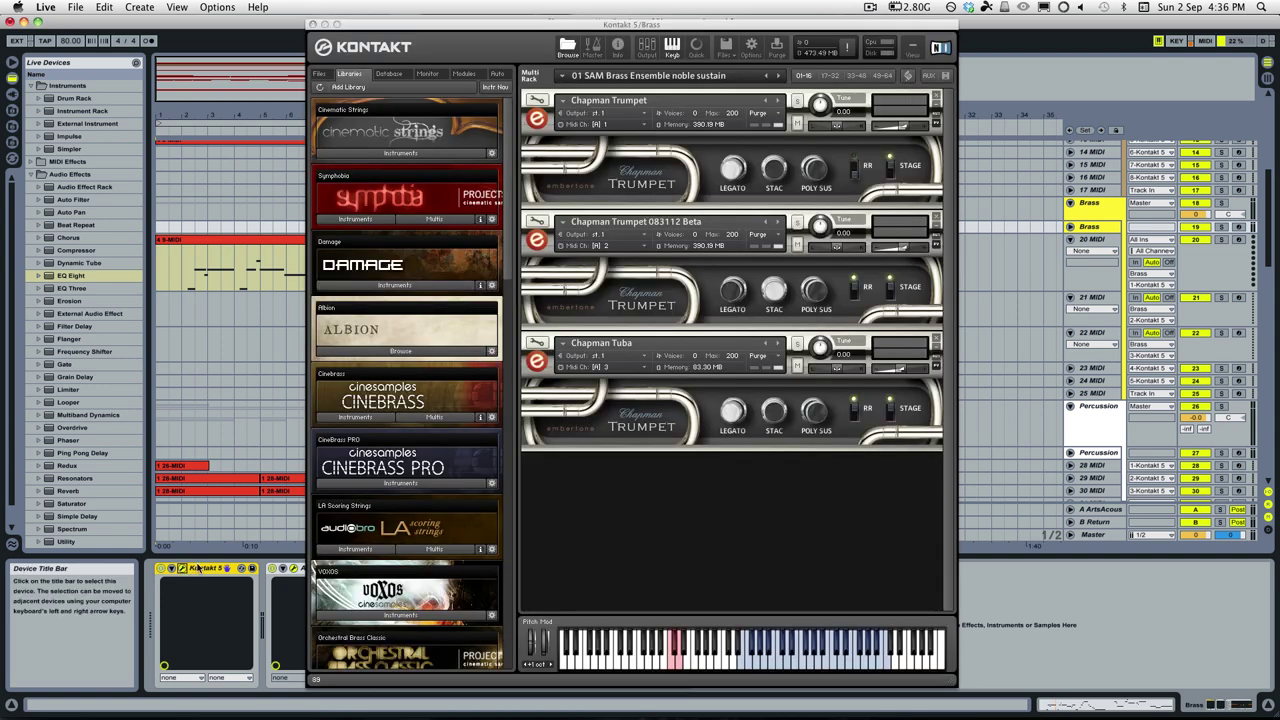
{"action": "left_click", "coordinate": [1238, 242]}
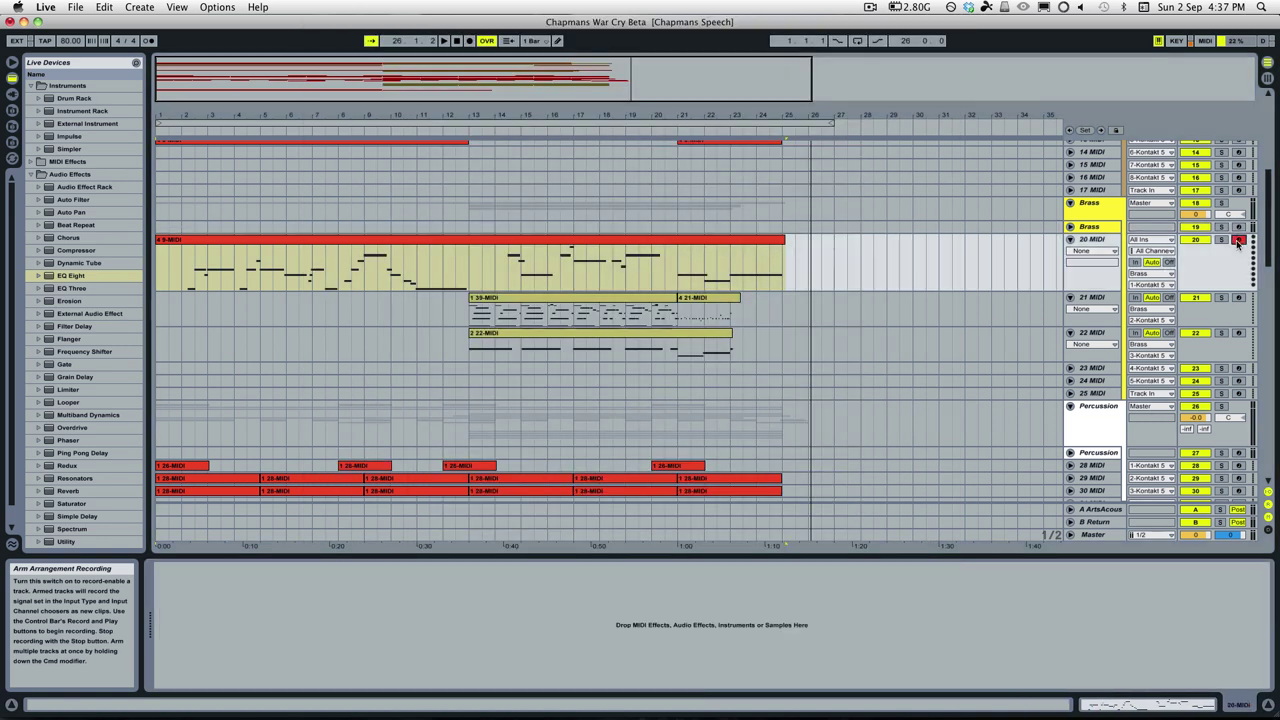
{"action": "left_click", "coordinate": [1090, 228]}
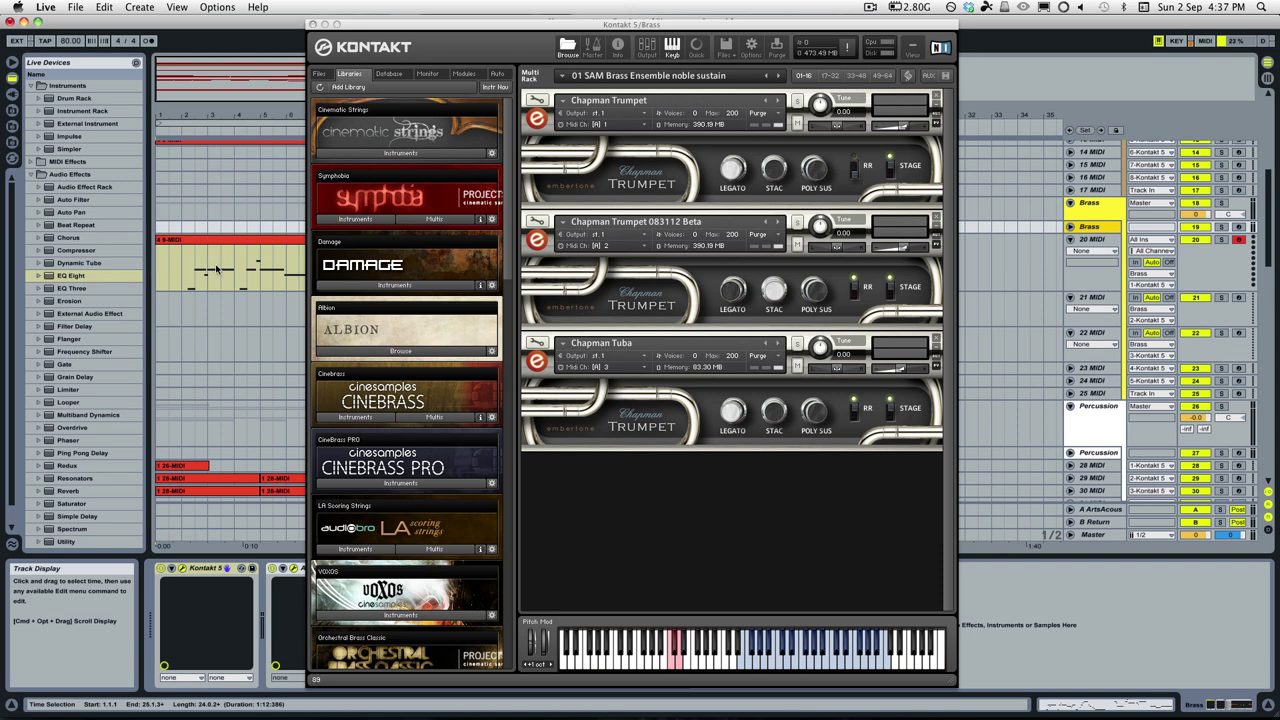
Browse the instrument lists of the Albion and Symphobia libraries in Kontakt, and collapse both
{"action": "left_click", "coordinate": [340, 425]}
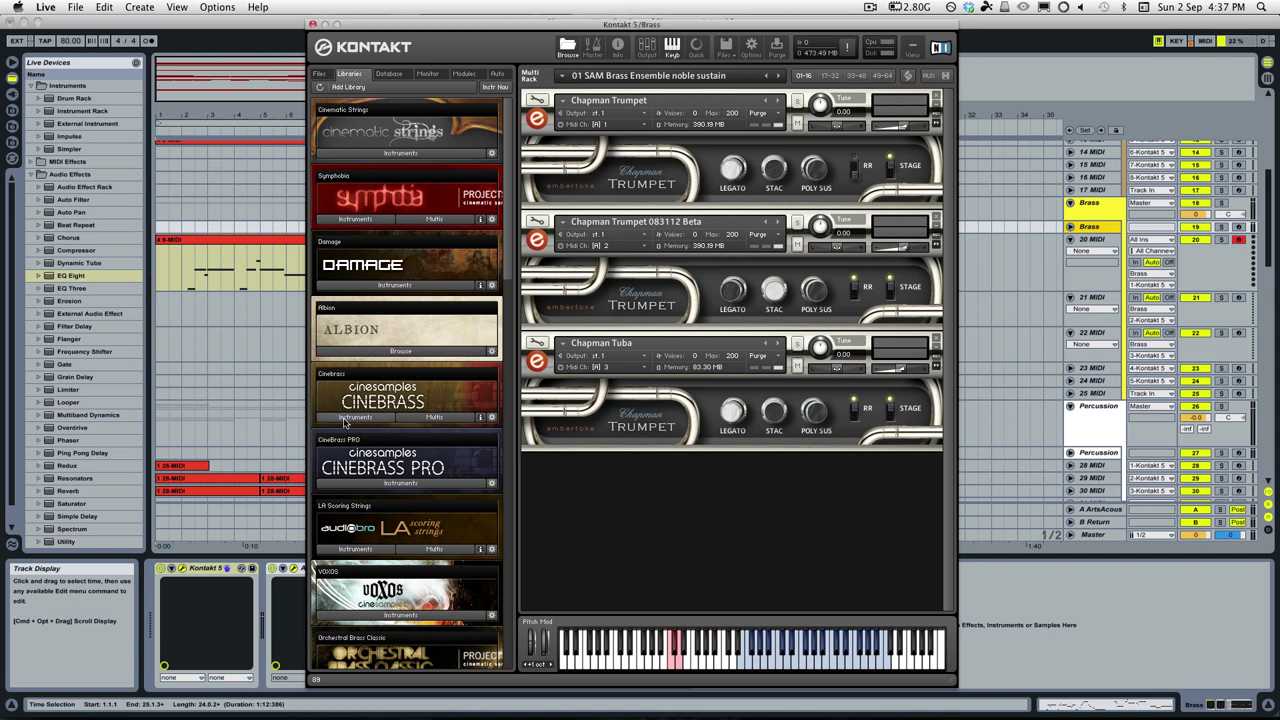
{"action": "left_click", "coordinate": [387, 377]}
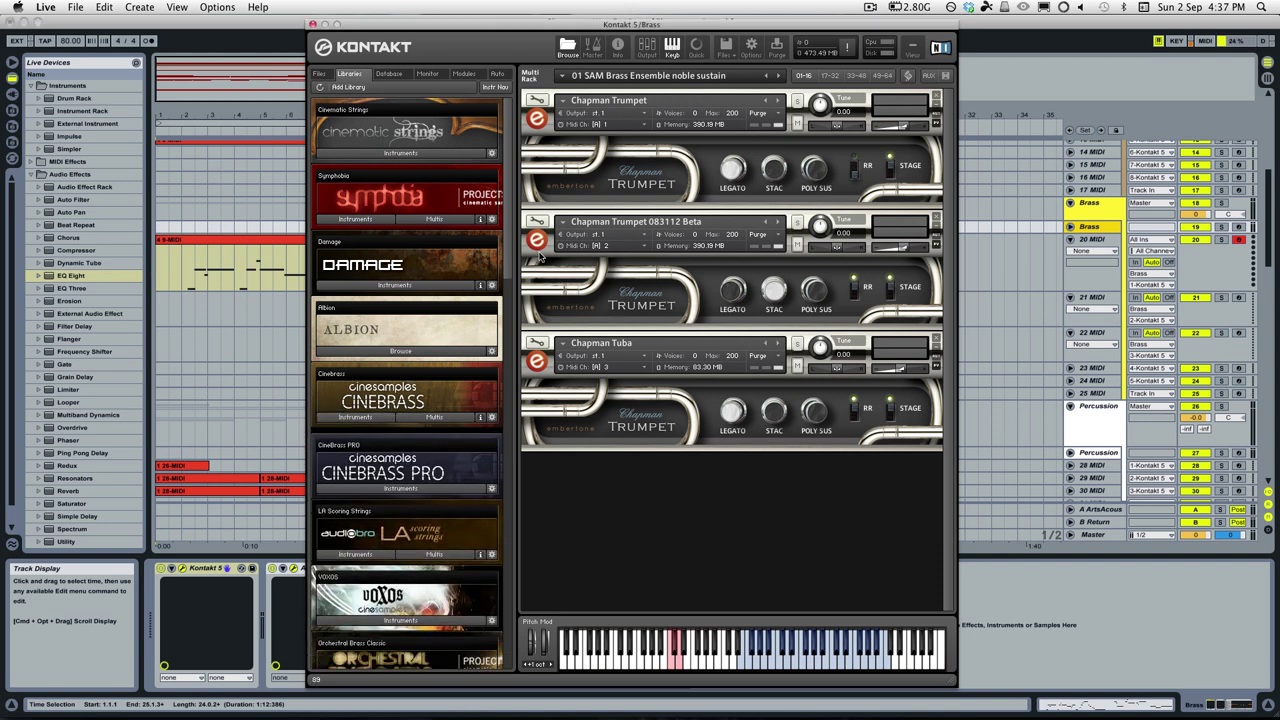
{"action": "left_click", "coordinate": [366, 351]}
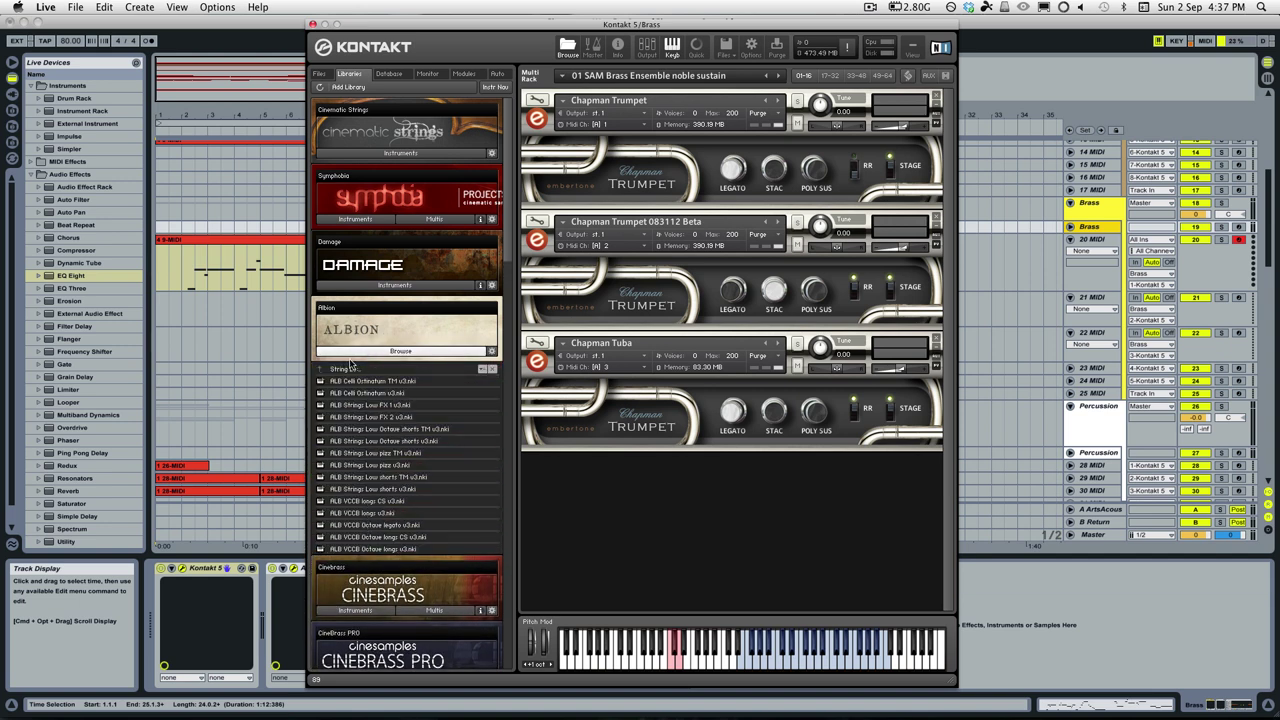
{"action": "left_click", "coordinate": [354, 354]}
{"action": "left_click", "coordinate": [326, 220]}
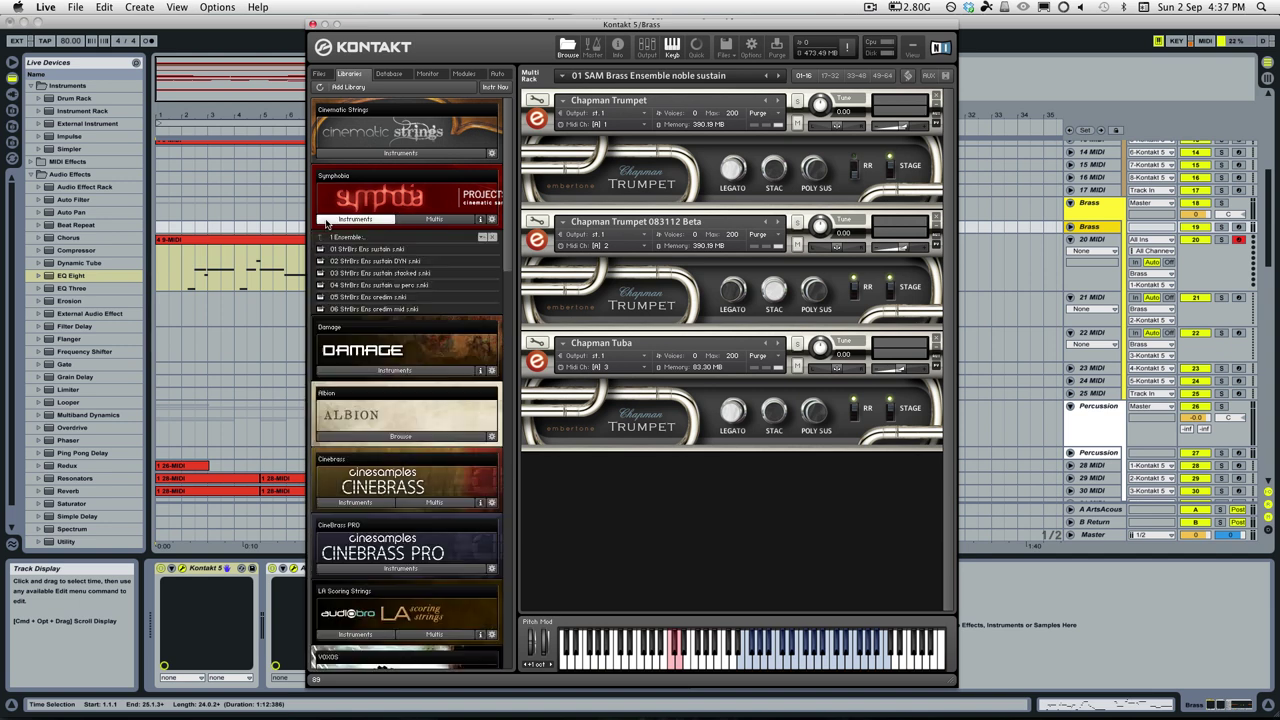
{"action": "left_click", "coordinate": [327, 221]}
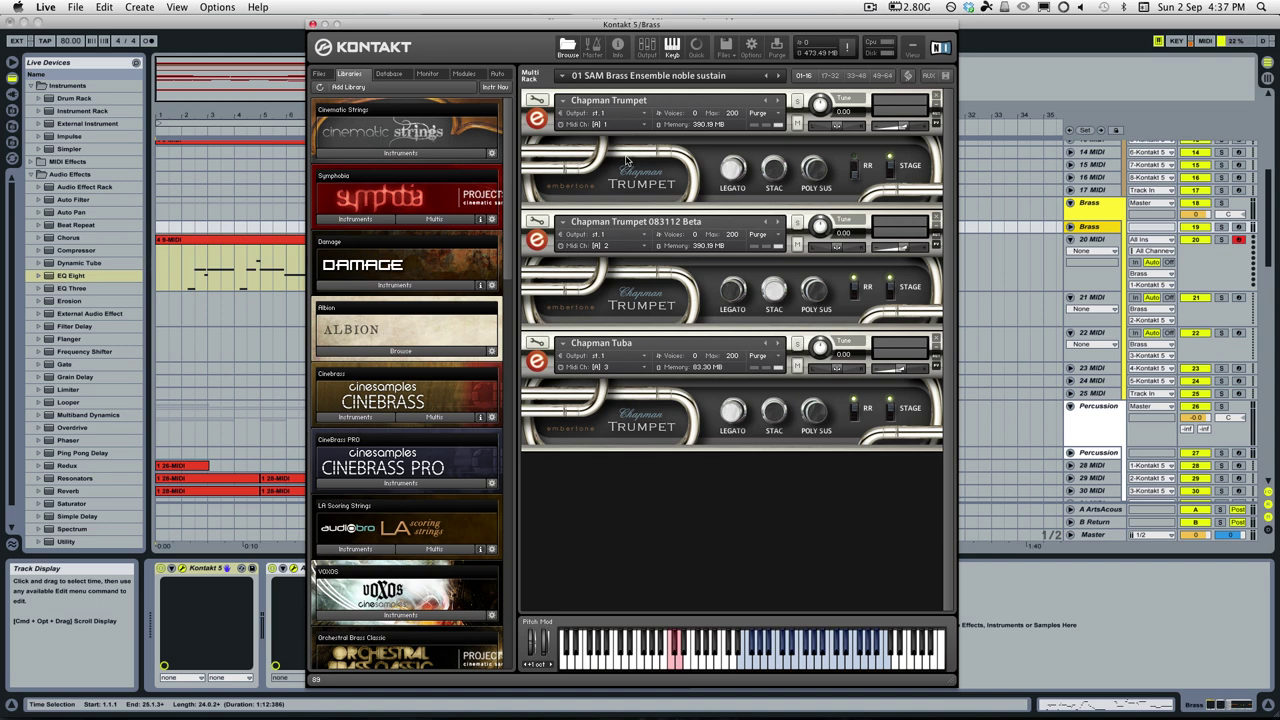
Close the Kontakt window and look over the strings, brass and percussion tracks in the arrangement
{"action": "left_click_drag", "start_coordinate": [457, 25], "coordinate": [455, 22]}
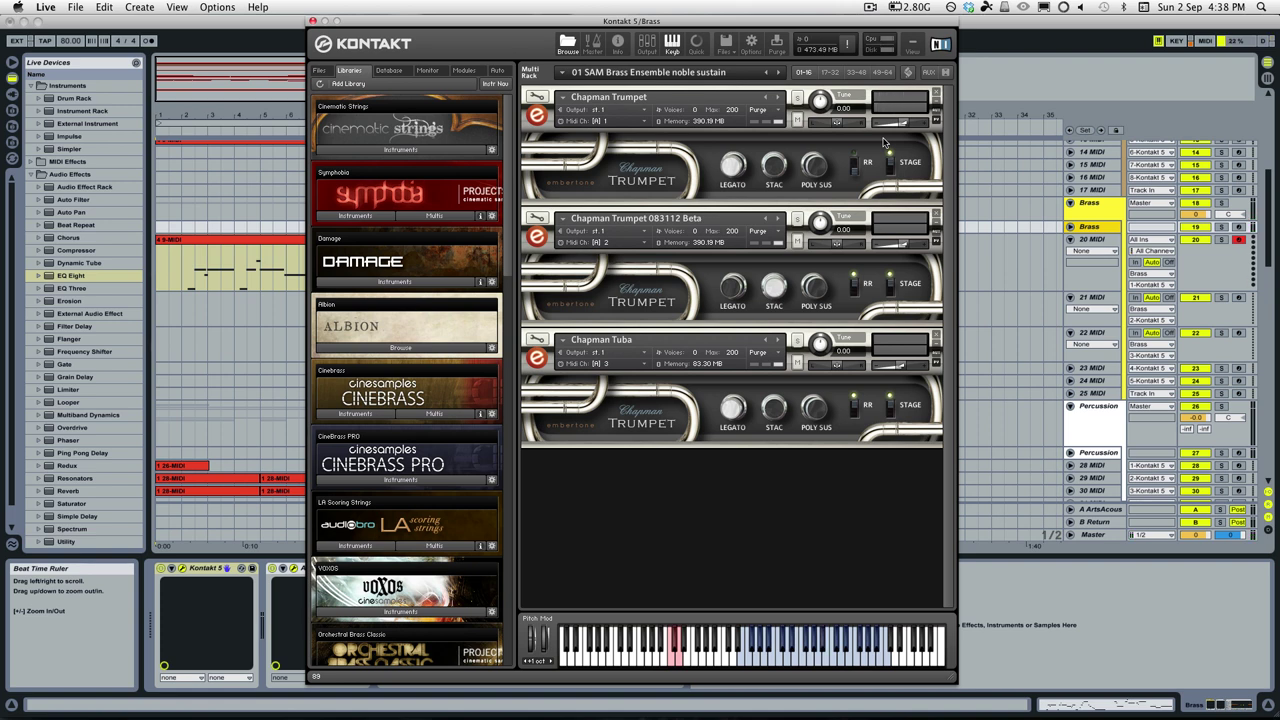
{"action": "left_click", "coordinate": [266, 266]}
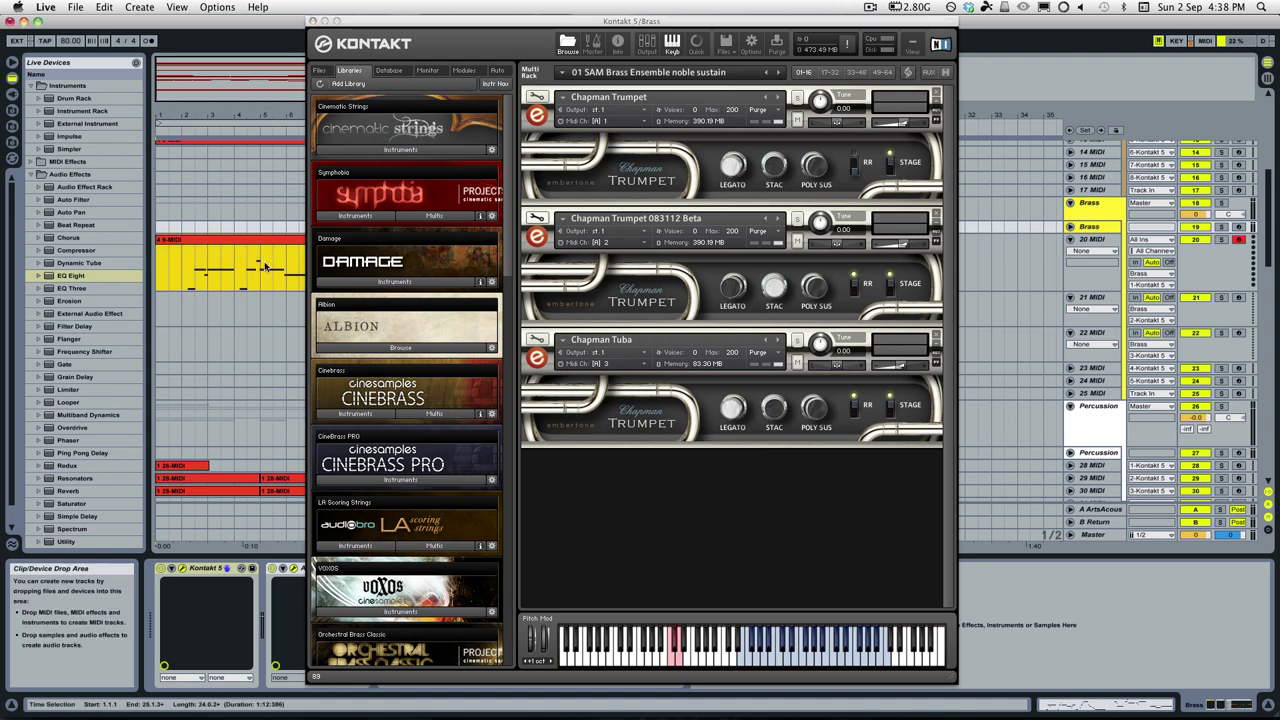
{"action": "left_click", "coordinate": [311, 20]}
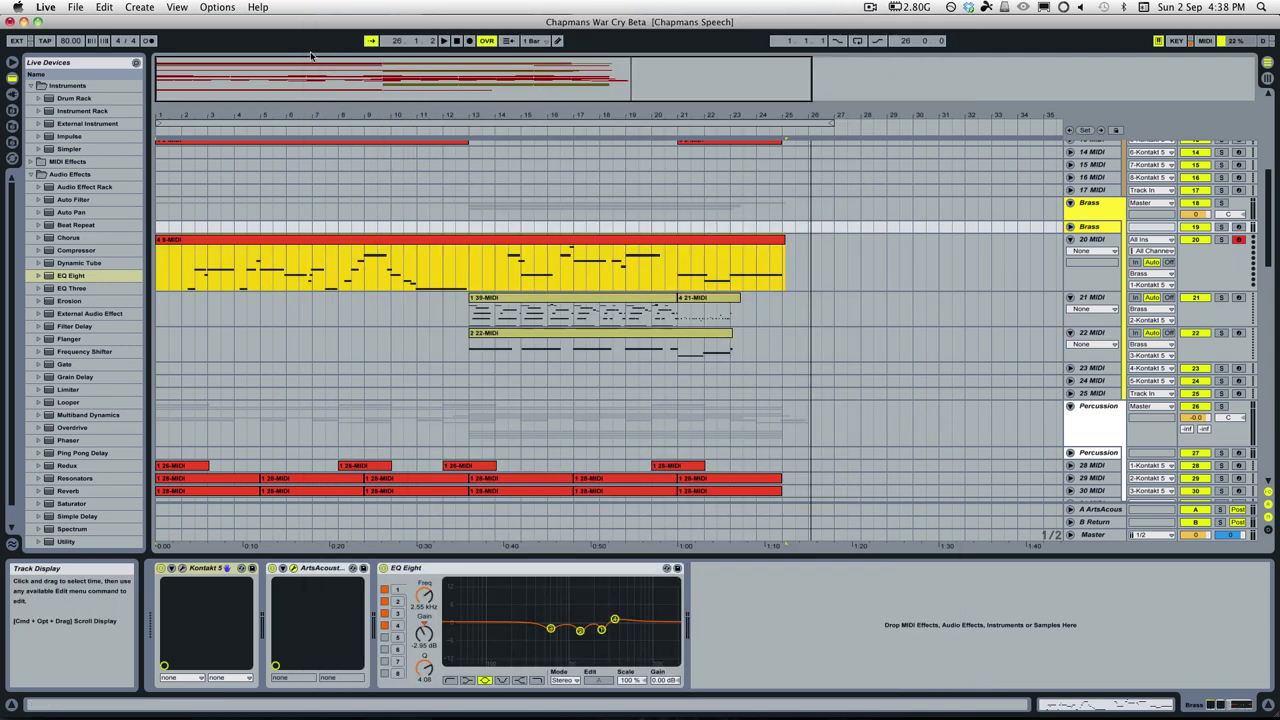
{"action": "scroll", "coordinate": [335, 150], "scroll_direction": "up", "scroll_amount": 5}
{"action": "left_click_drag", "start_coordinate": [335, 60], "coordinate": [340, 100]}
{"action": "left_click", "coordinate": [471, 373]}
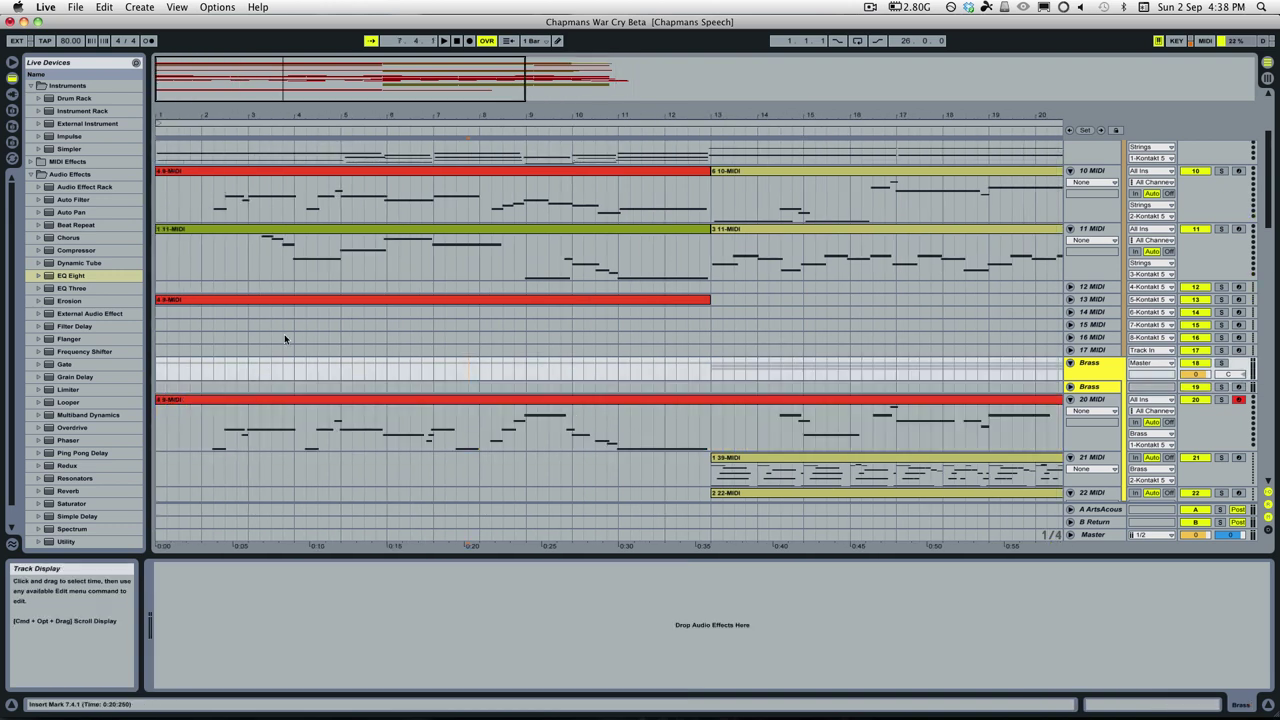
{"action": "scroll", "coordinate": [311, 326], "scroll_direction": "down", "scroll_amount": 6}
{"action": "scroll", "coordinate": [451, 333], "scroll_direction": "down", "scroll_amount": 3}
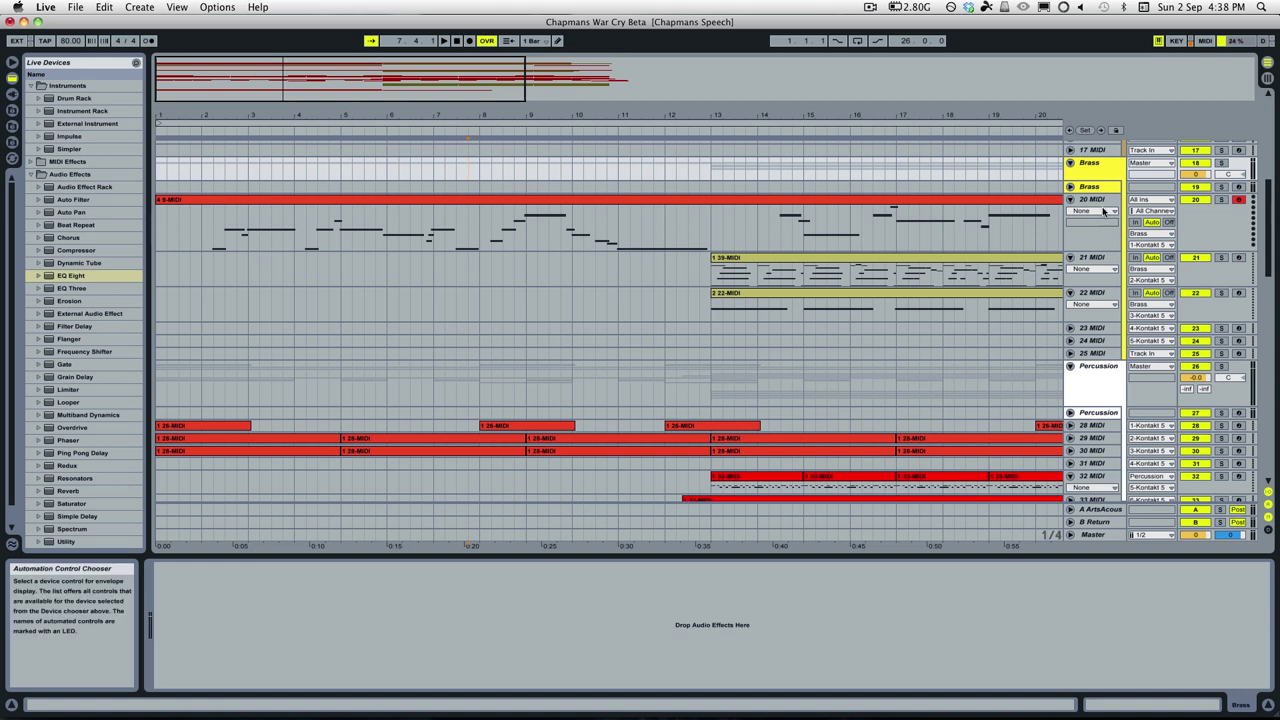
{"action": "scroll", "coordinate": [789, 297], "scroll_direction": "down", "scroll_amount": 15}
{"action": "scroll", "coordinate": [730, 290], "scroll_direction": "up", "scroll_amount": 18}
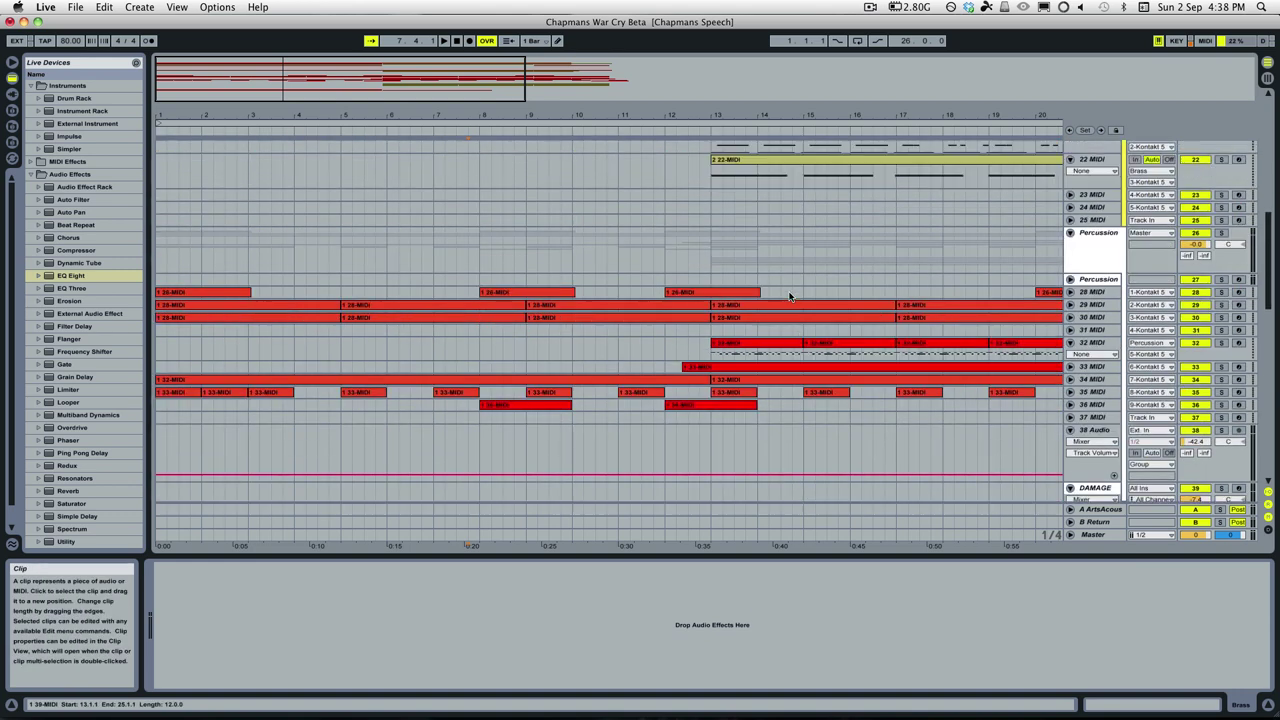
Play the full arrangement from bar 2 for about three bars and stop
{"action": "left_click", "coordinate": [201, 340]}
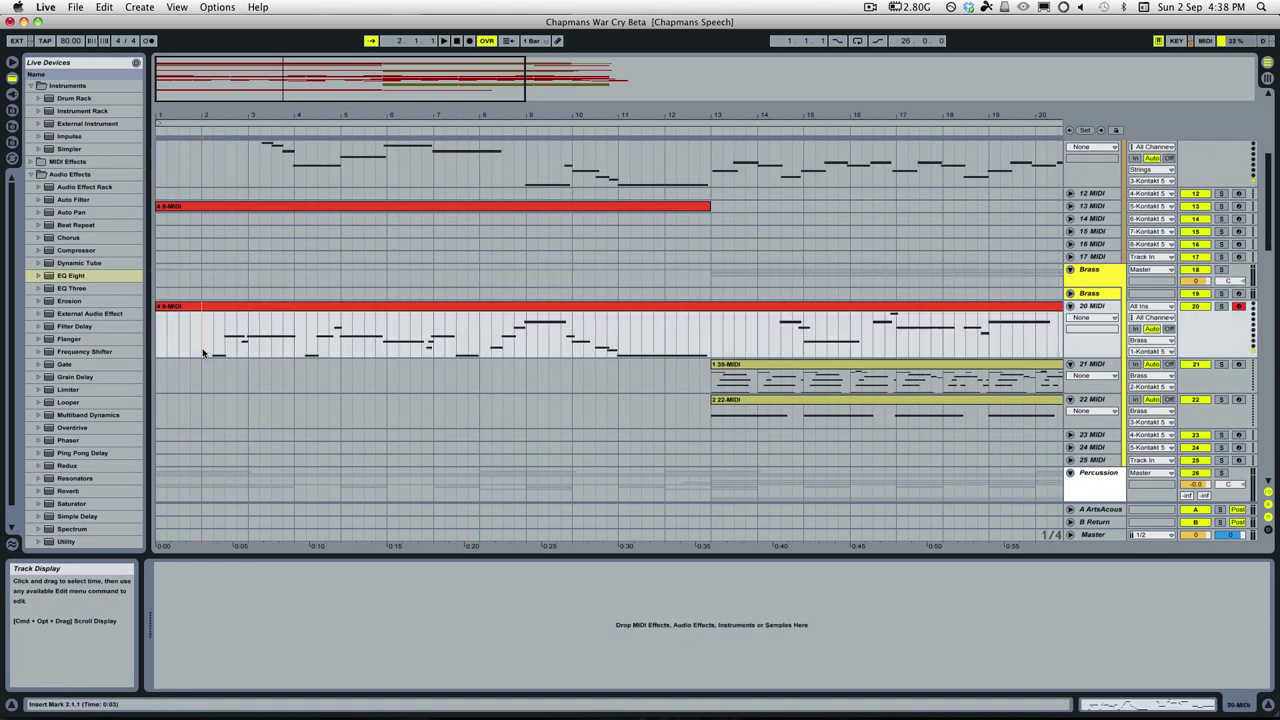
{"action": "key", "text": "space"}
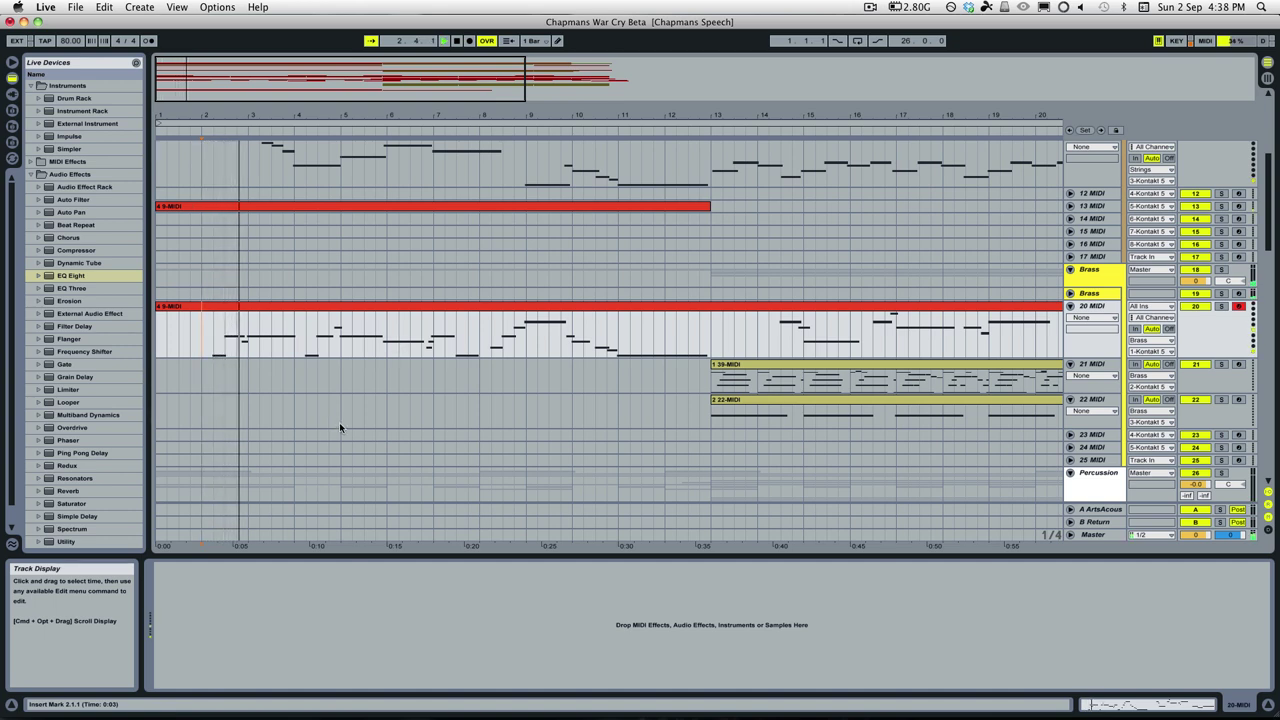
{"action": "scroll", "coordinate": [339, 427], "scroll_direction": "up", "scroll_amount": 1}
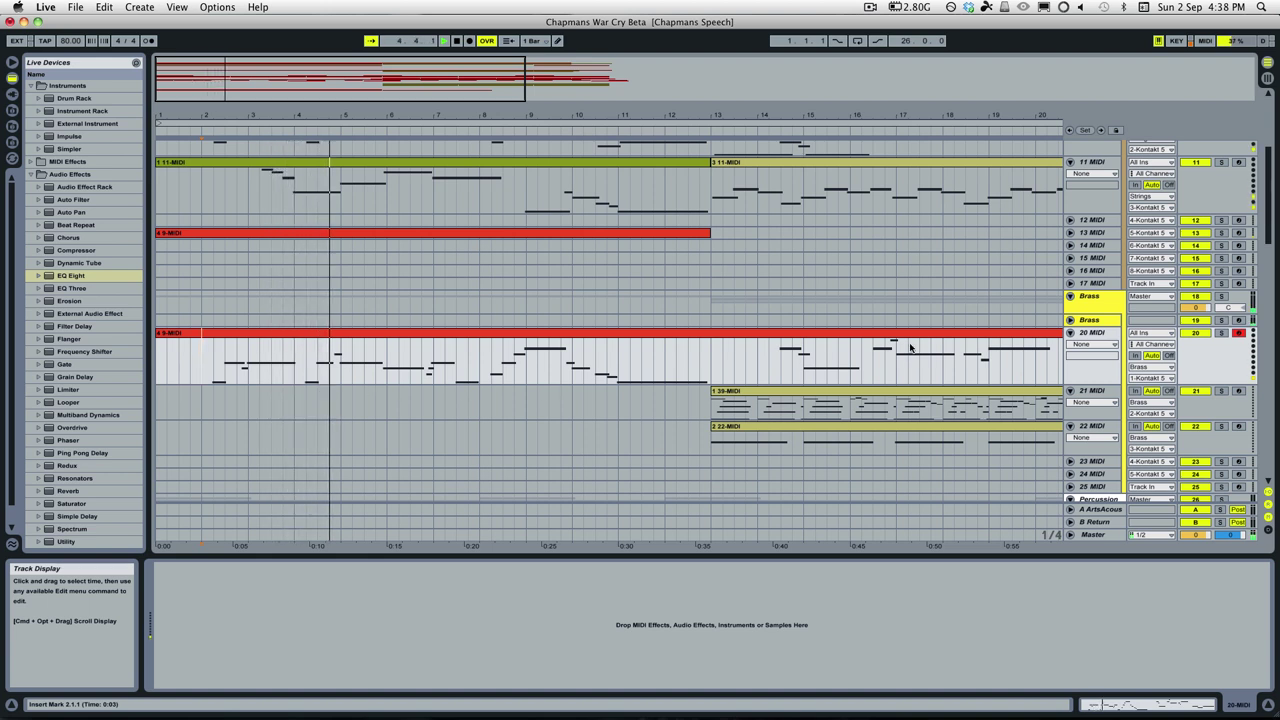
{"action": "key", "text": "space"}
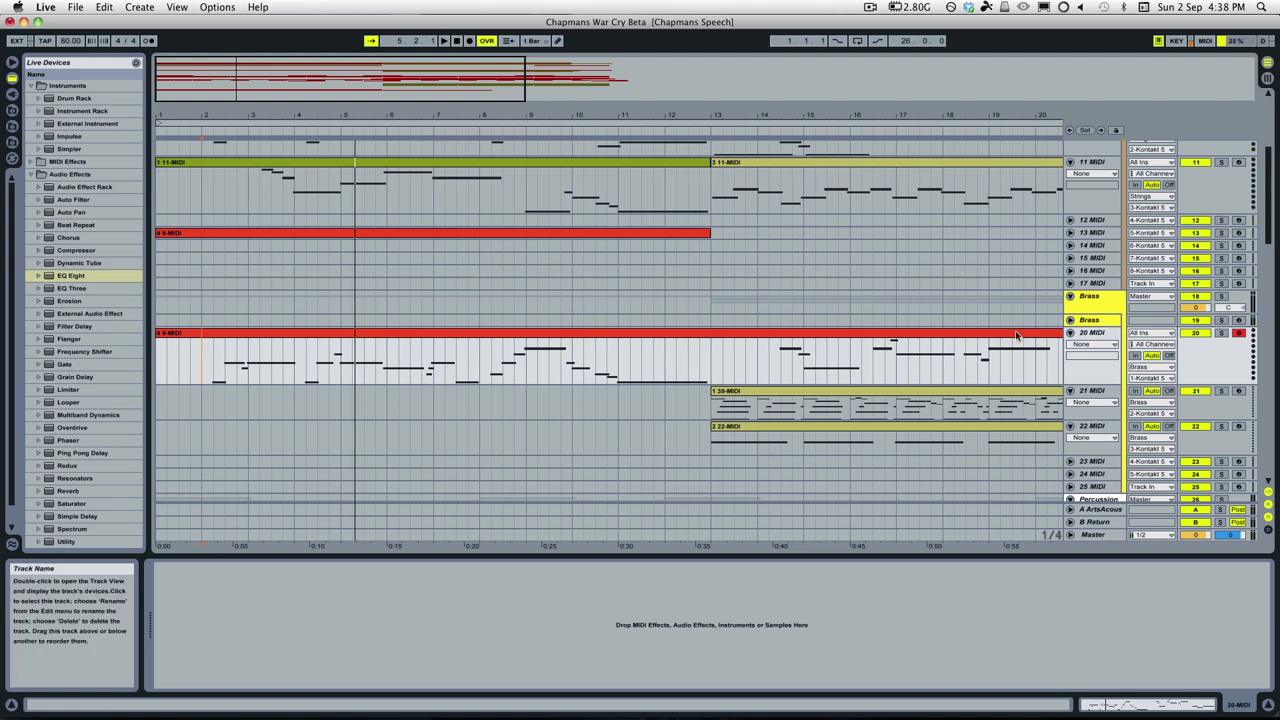
Solo the Strings and Brass instrument tracks together and play them briefly from bar 2
{"action": "scroll", "coordinate": [984, 352], "scroll_direction": "up", "scroll_amount": 2}
{"action": "scroll", "coordinate": [767, 272], "scroll_direction": "up", "scroll_amount": 5}
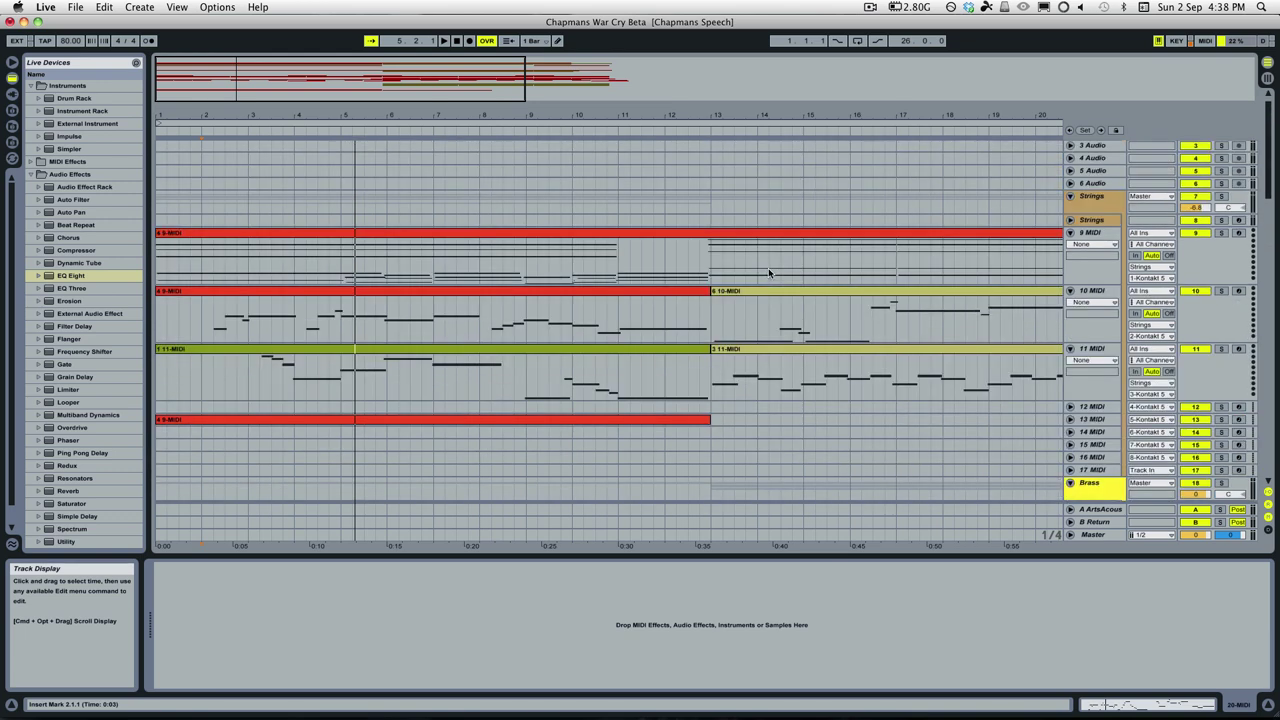
{"action": "scroll", "coordinate": [1178, 290], "scroll_direction": "down", "scroll_amount": 5}
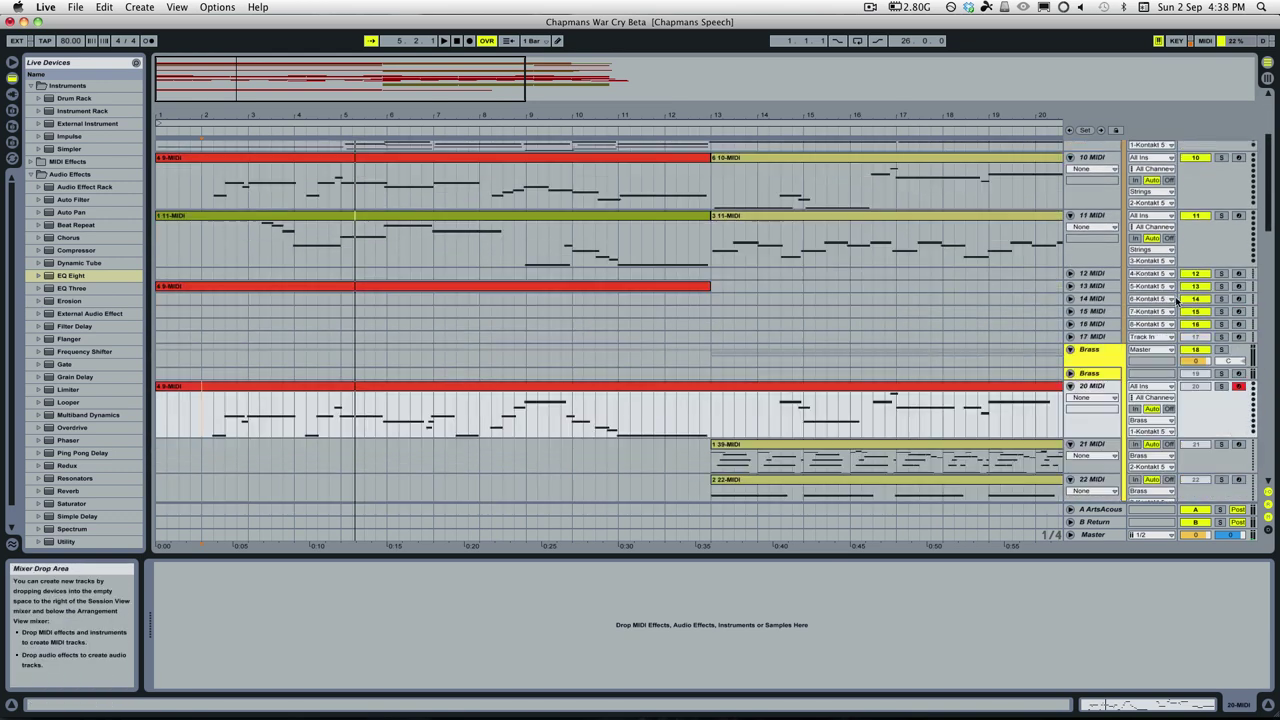
{"action": "left_click", "coordinate": [1219, 374]}
{"action": "left_click", "coordinate": [201, 410]}
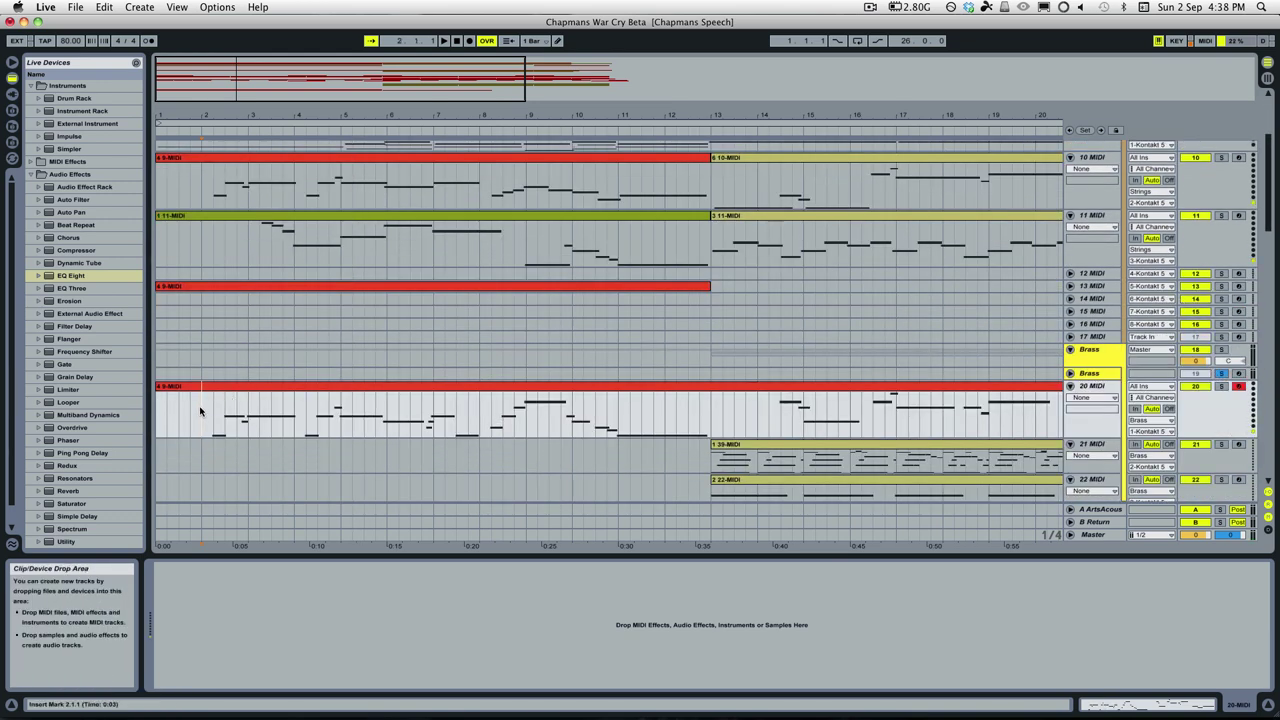
{"action": "key", "text": "space"}
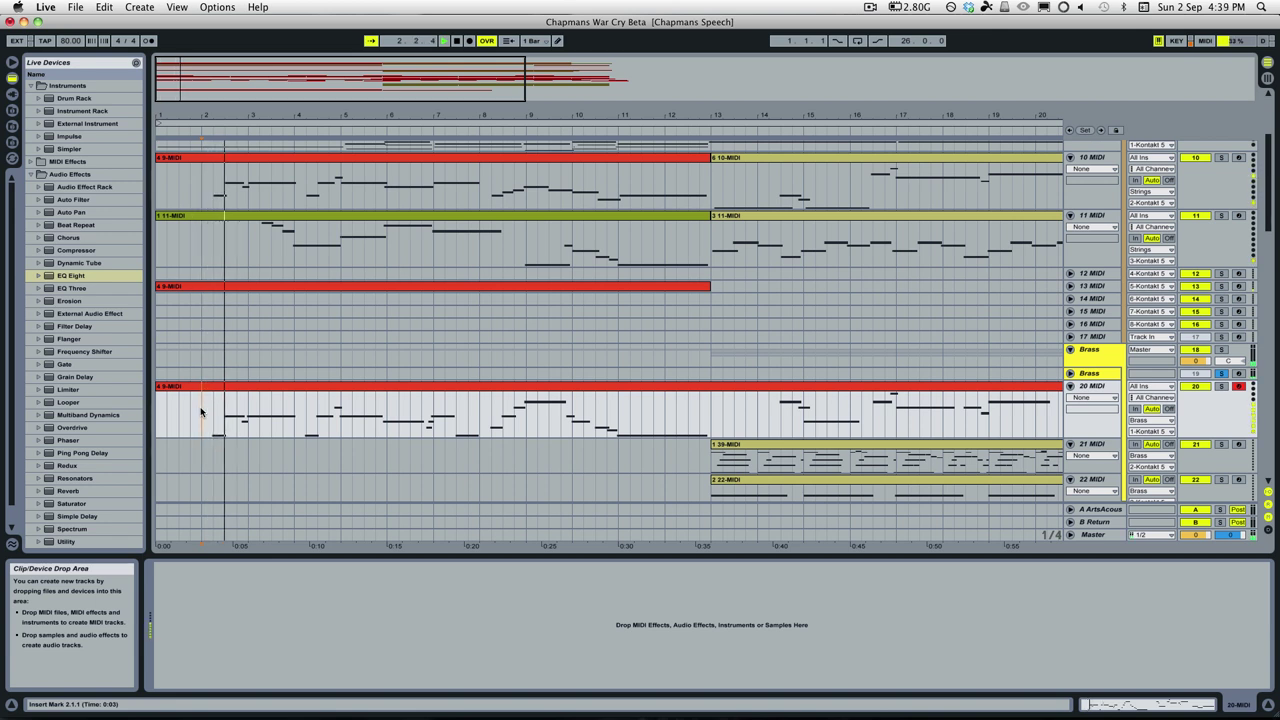
{"action": "key", "text": "space"}
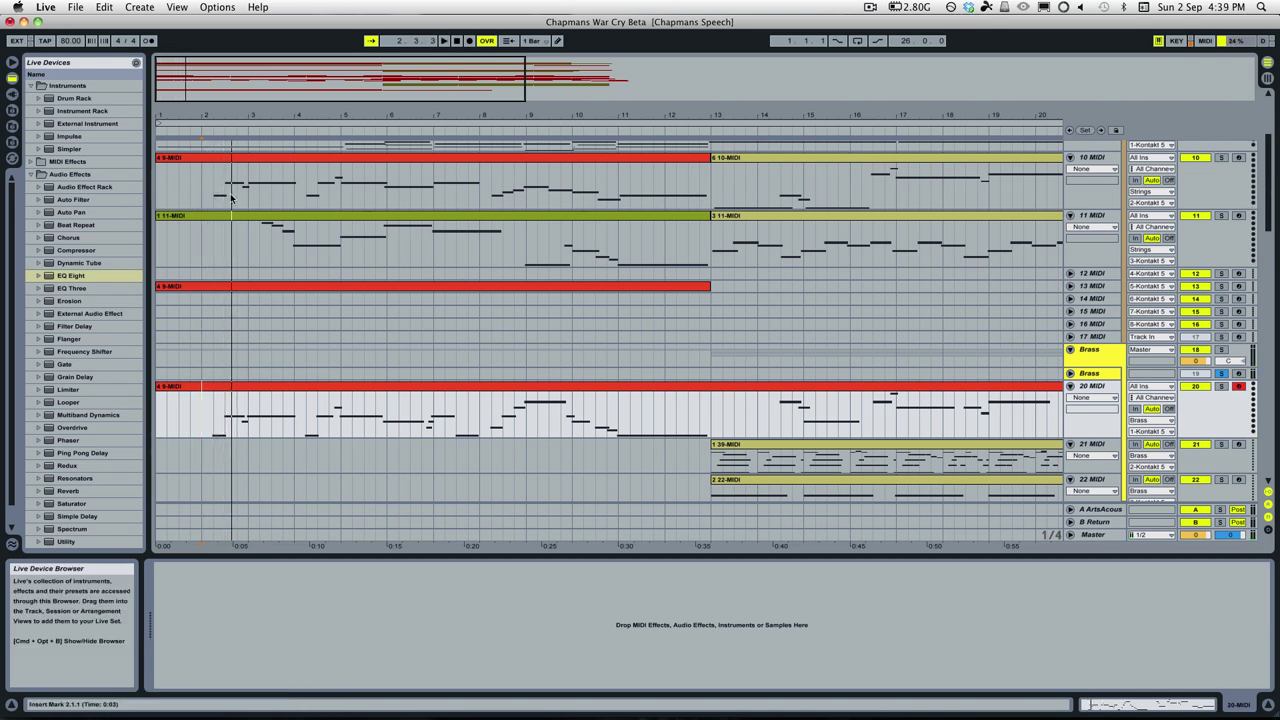
Select the first clip on the 10 MIDI strings track and reopen the Brass track's Kontakt 5 instrument
{"action": "left_click", "coordinate": [218, 180]}
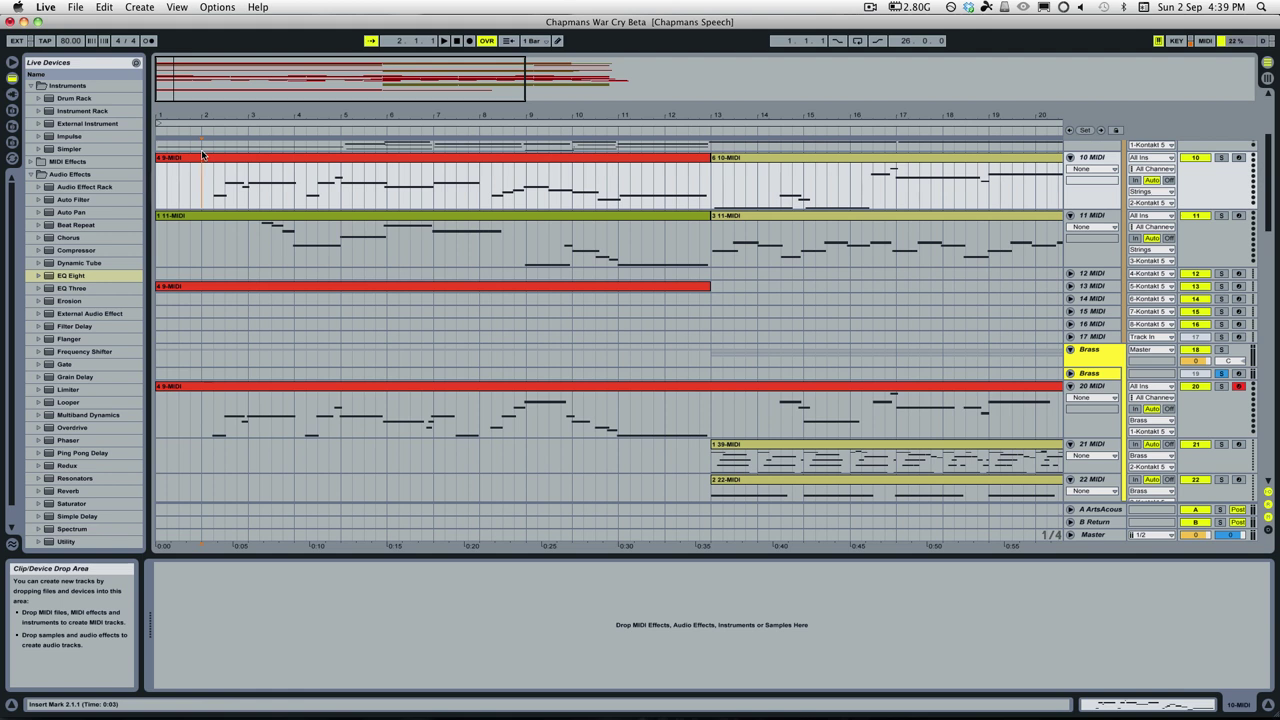
{"action": "left_click", "coordinate": [202, 157]}
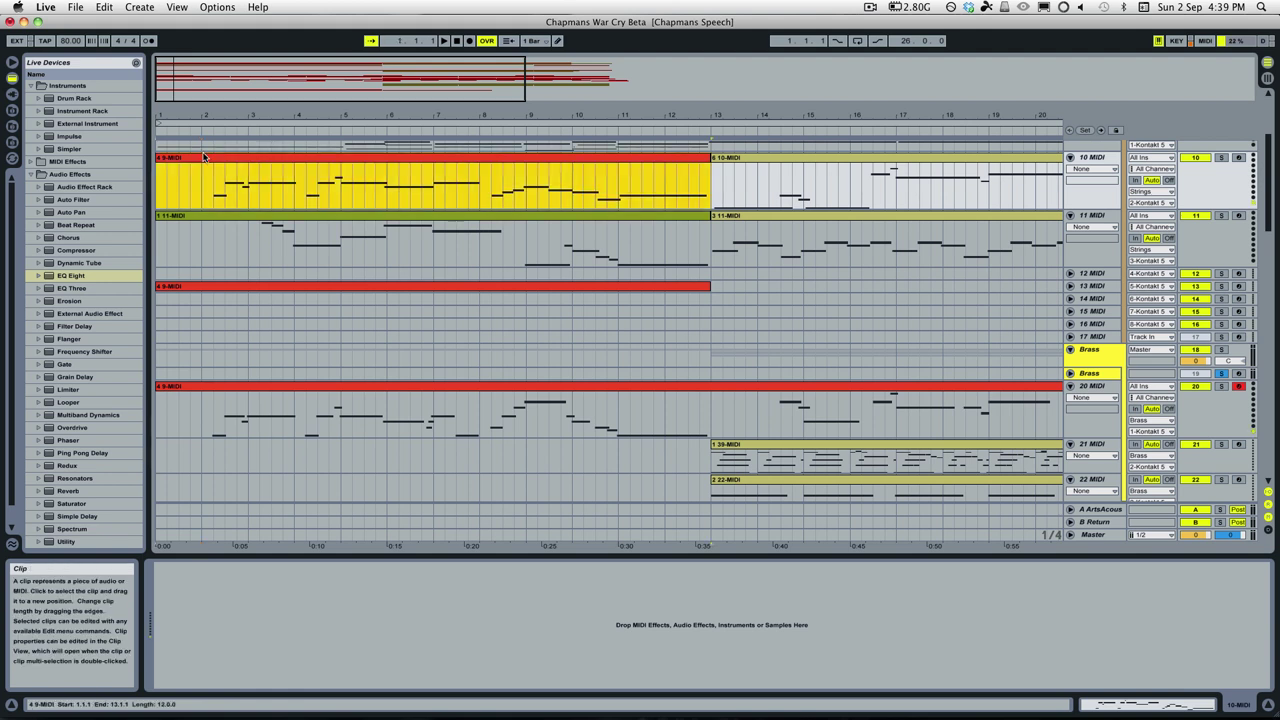
{"action": "left_click", "coordinate": [1090, 374]}
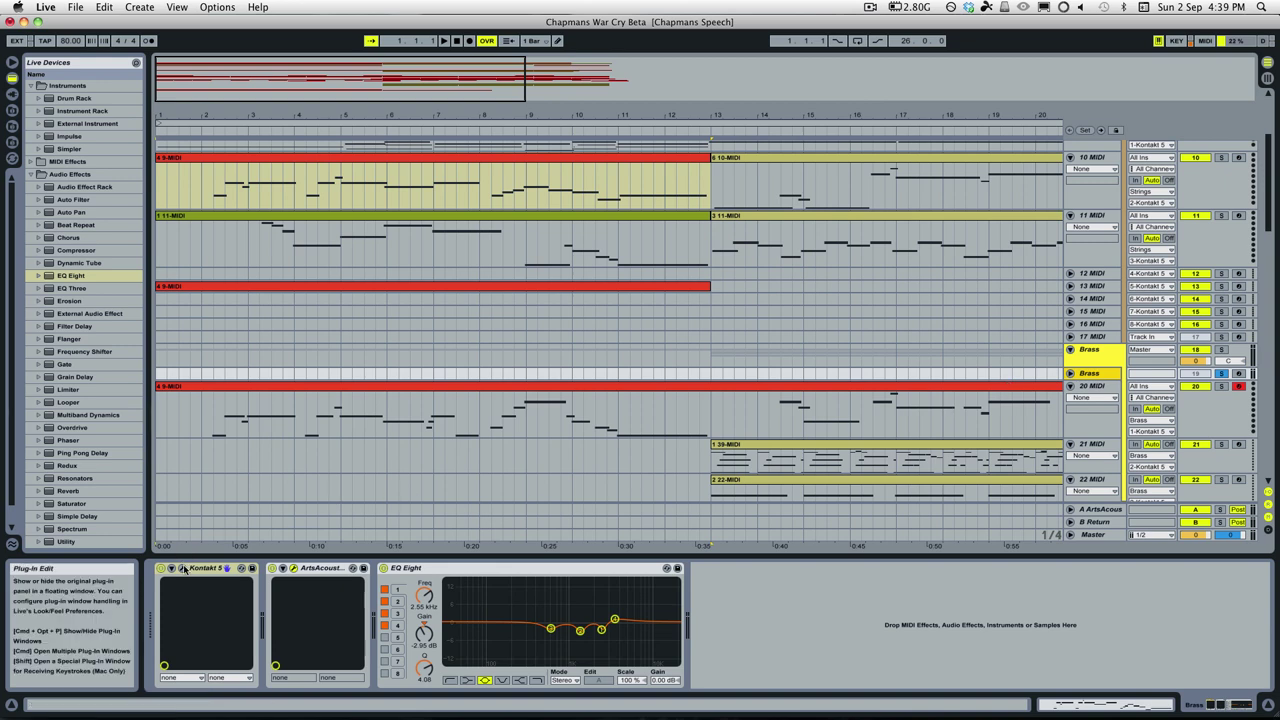
{"action": "left_click", "coordinate": [184, 568]}
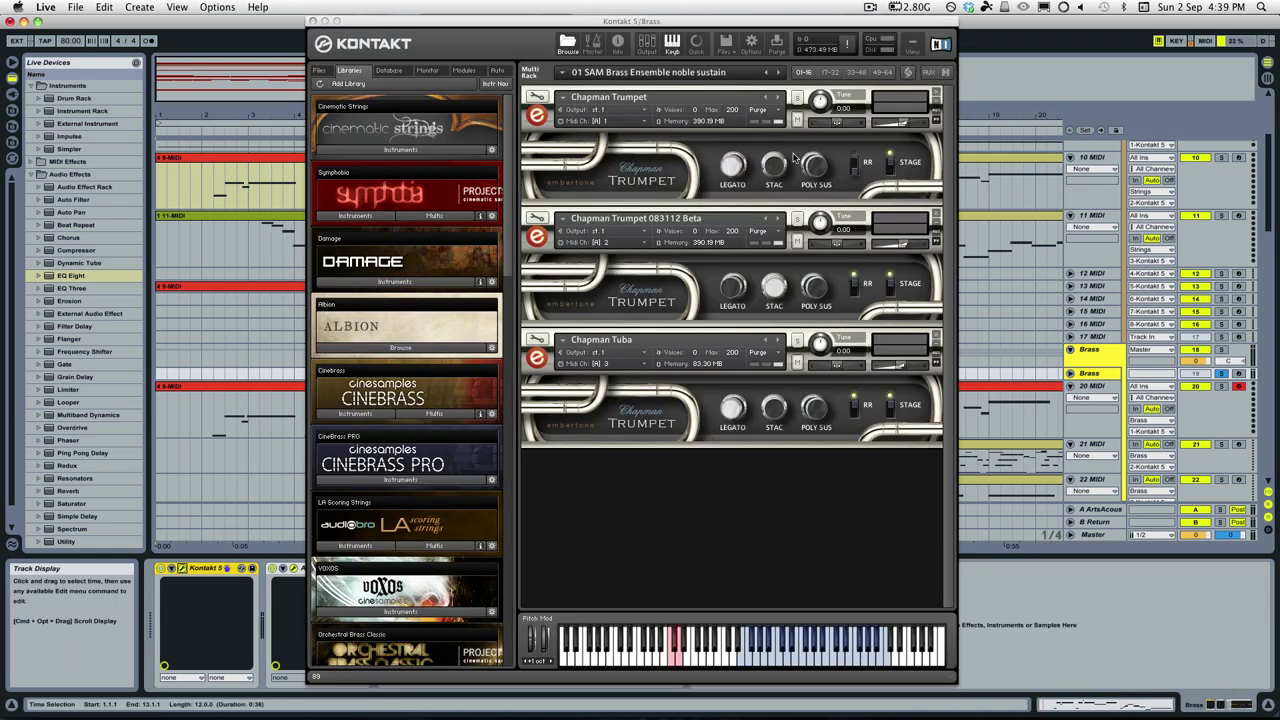
Hide and reshow the Brass track's Kontakt window, and reposition it so its instruments and the track controls are both visible
{"action": "key", "text": "super+alt+p"}
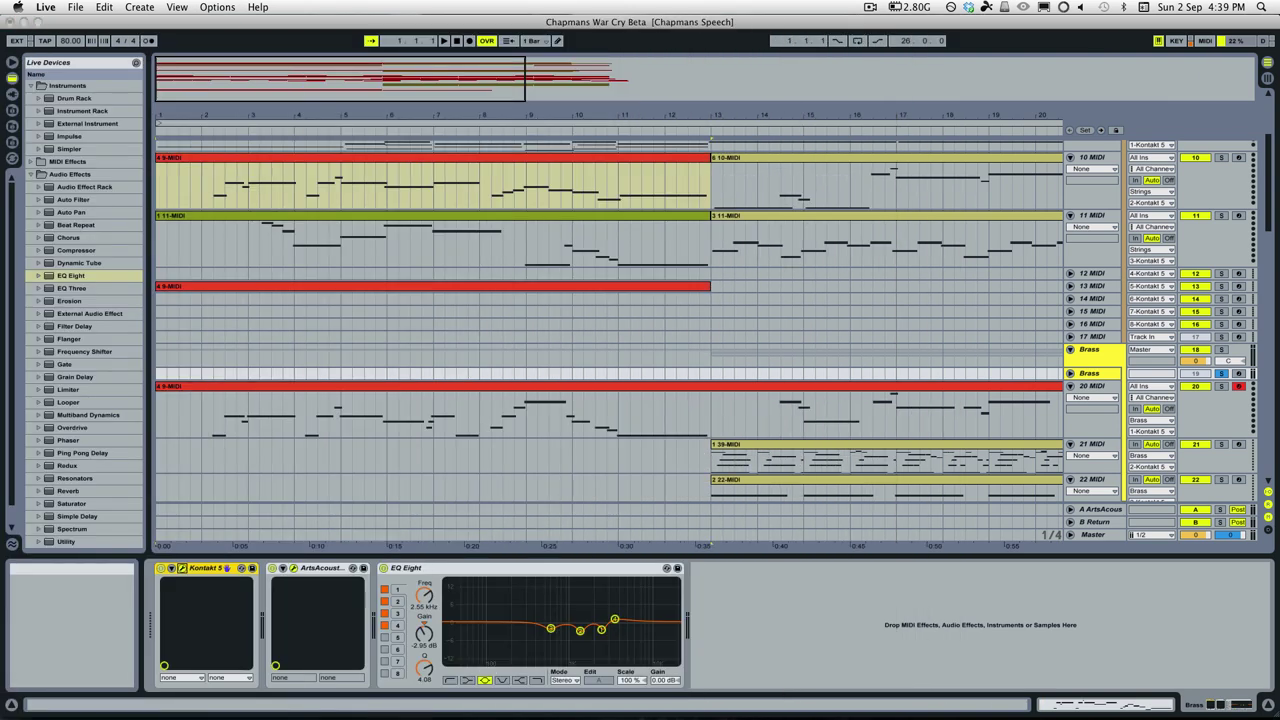
{"action": "key", "text": "super+alt+p"}
{"action": "left_click_drag", "start_coordinate": [305, 41], "coordinate": [665, 55]}
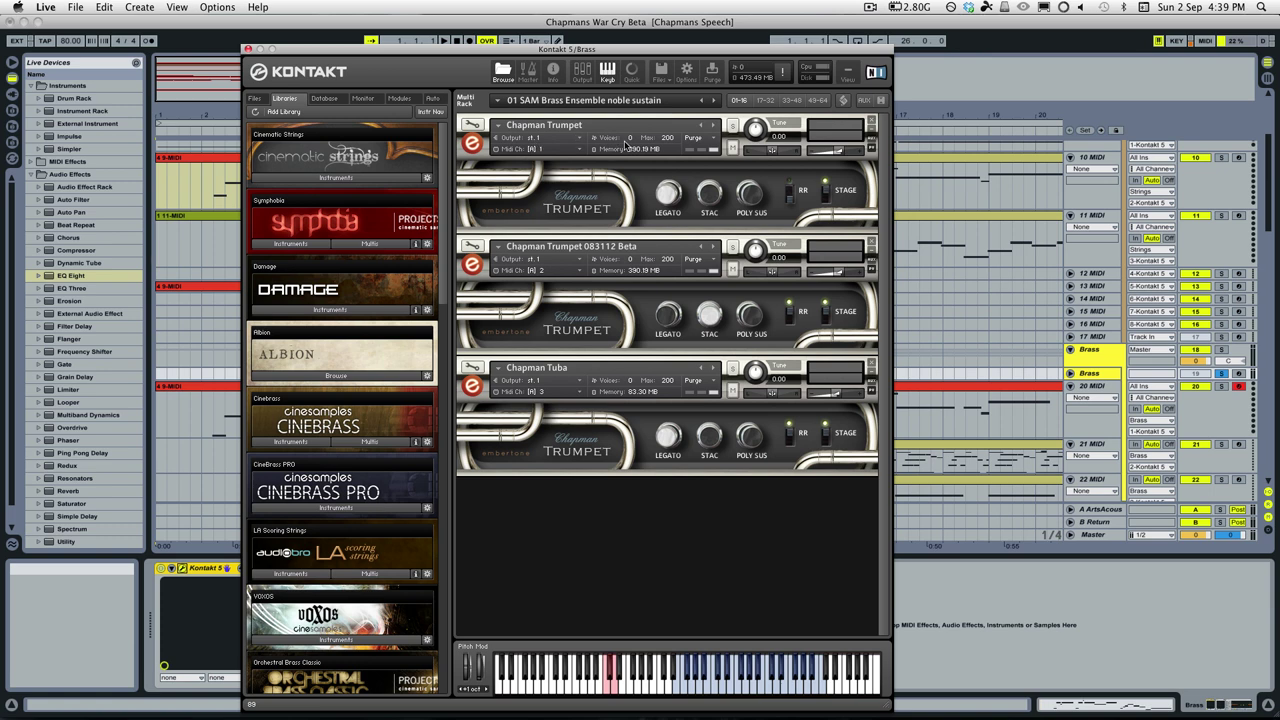
{"action": "left_click_drag", "start_coordinate": [592, 50], "coordinate": [682, 21]}
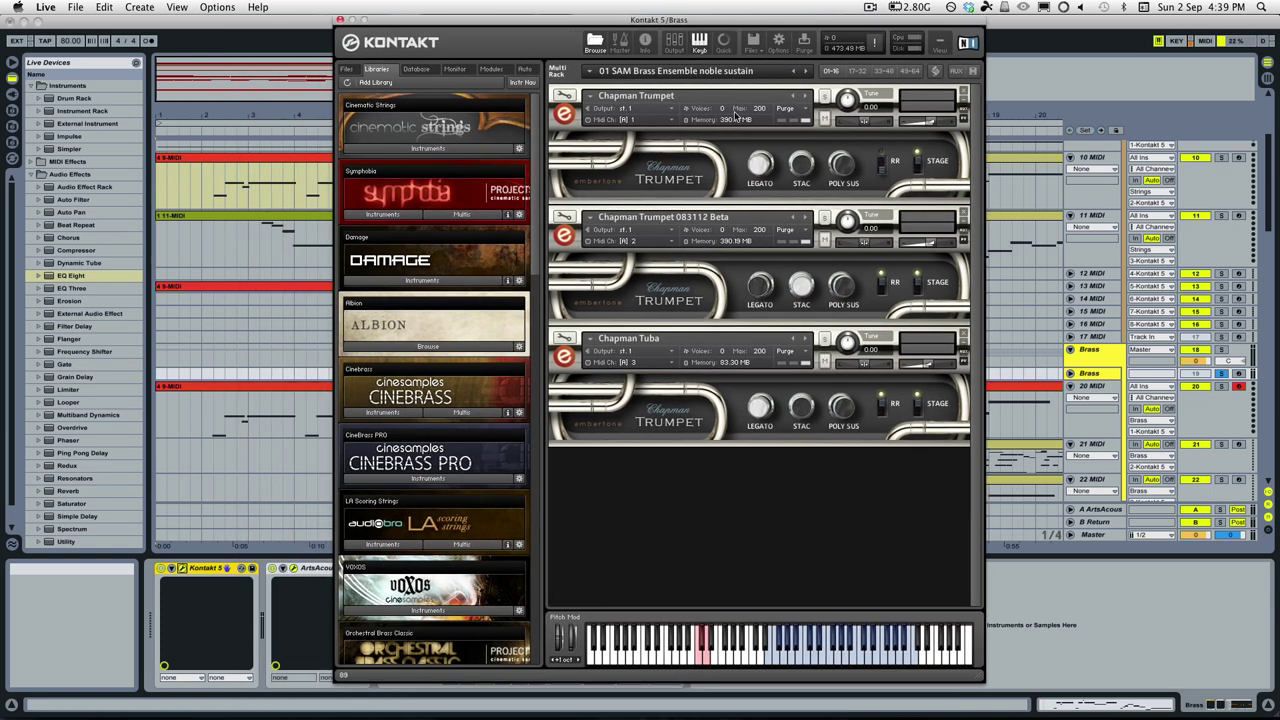
Play the soloed brass briefly, place the playback start at bar 2 on the 20 MIDI track, and bring back the Brass track's Kontakt window
{"action": "key", "text": "space"}
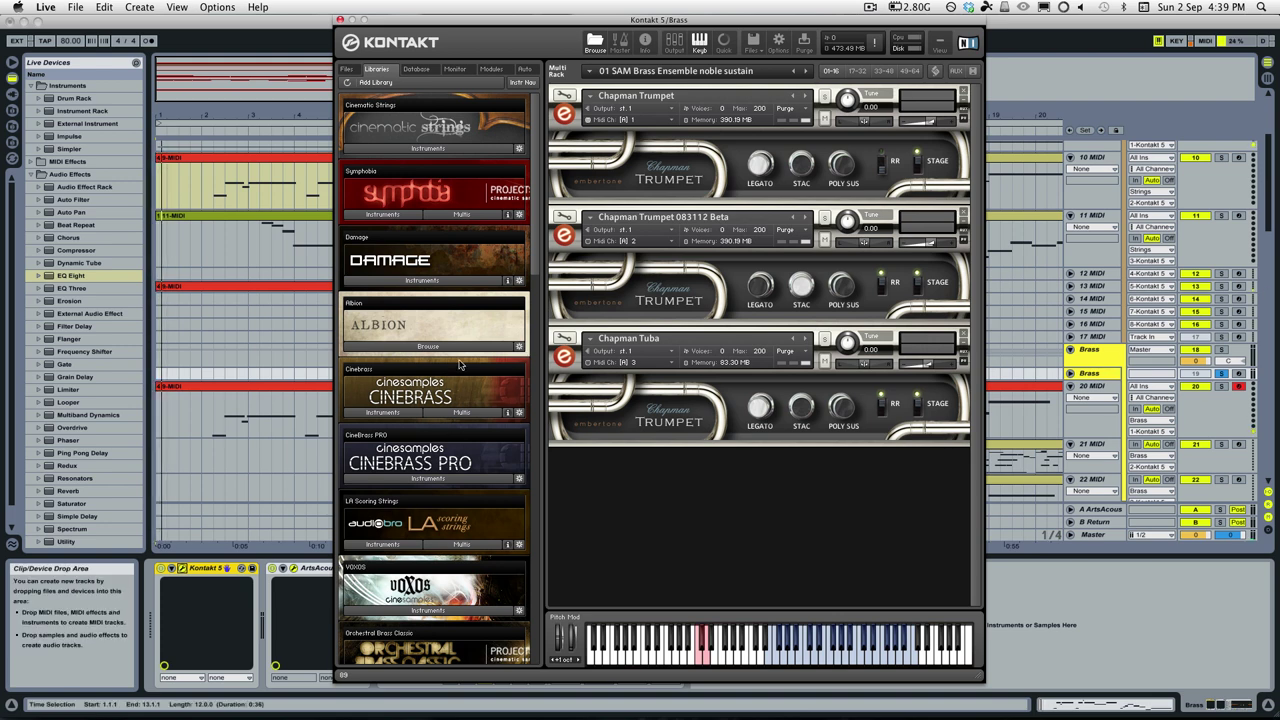
{"action": "left_click", "coordinate": [205, 430]}
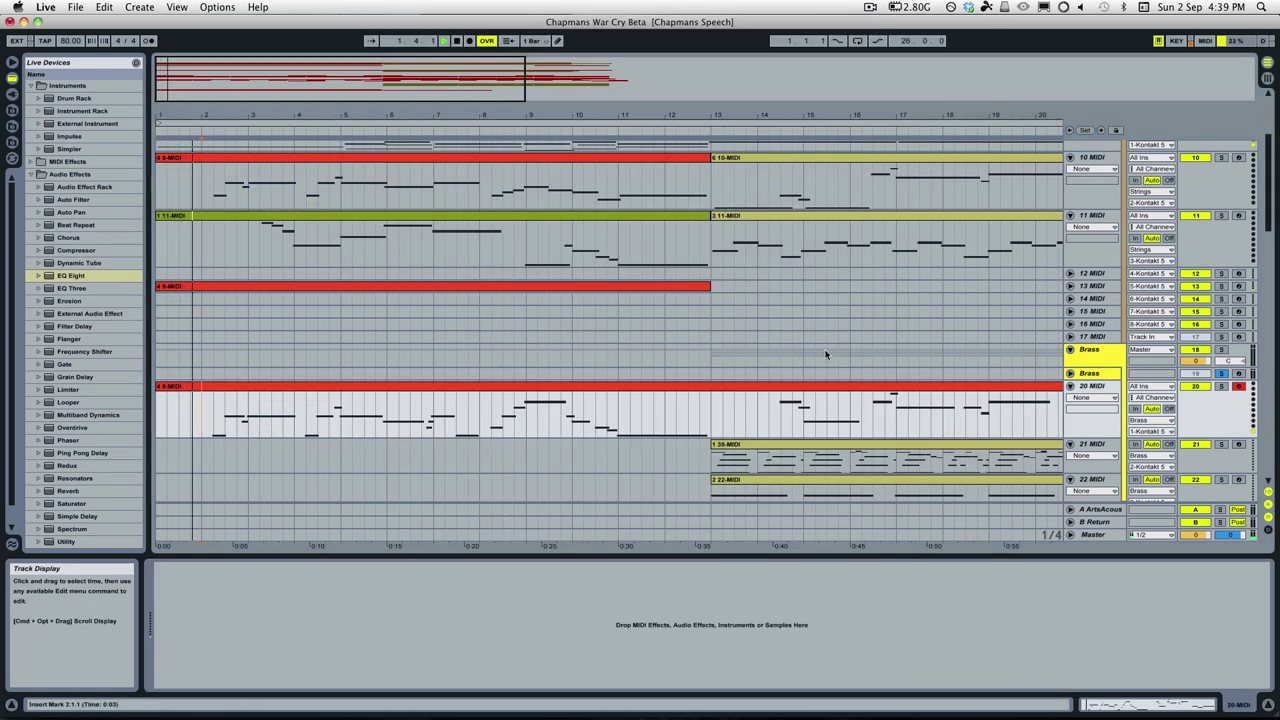
{"action": "left_click", "coordinate": [1093, 374]}
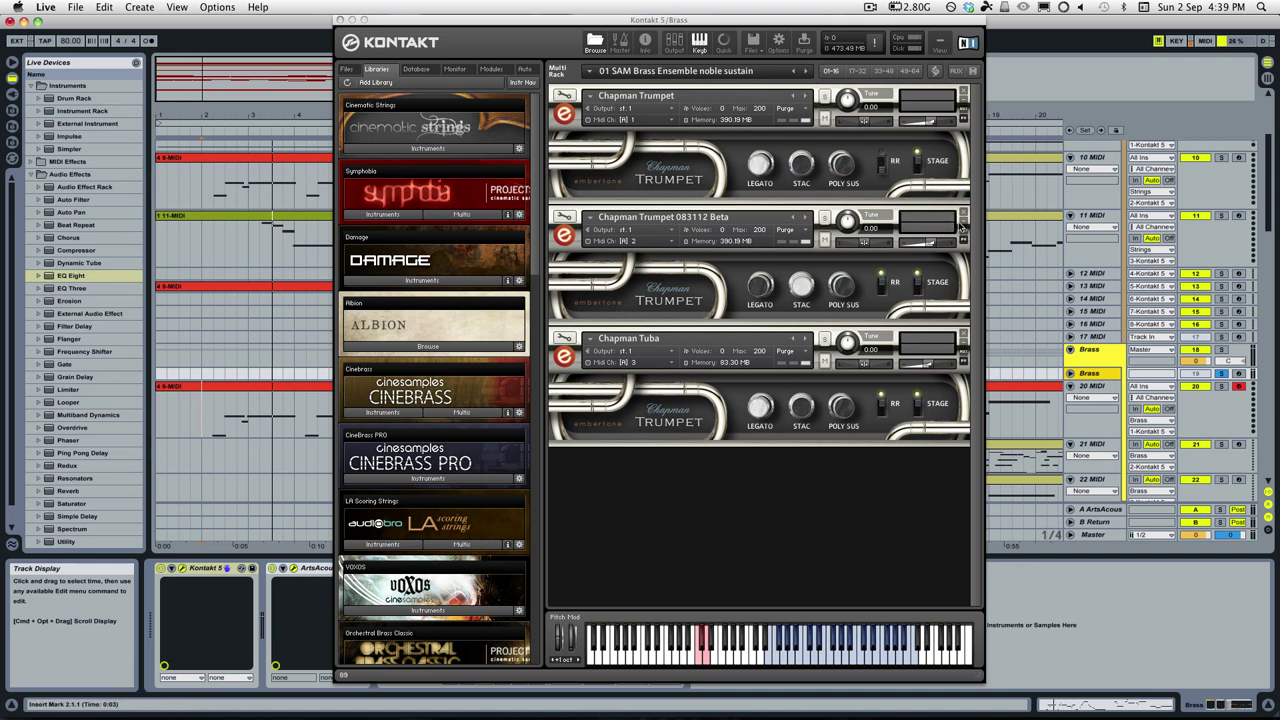
Collapse the Chapman Trumpet 083112 Beta and Chapman Tuba instruments, and switch on RR for the Chapman Trumpet
{"action": "left_click", "coordinate": [964, 223]}
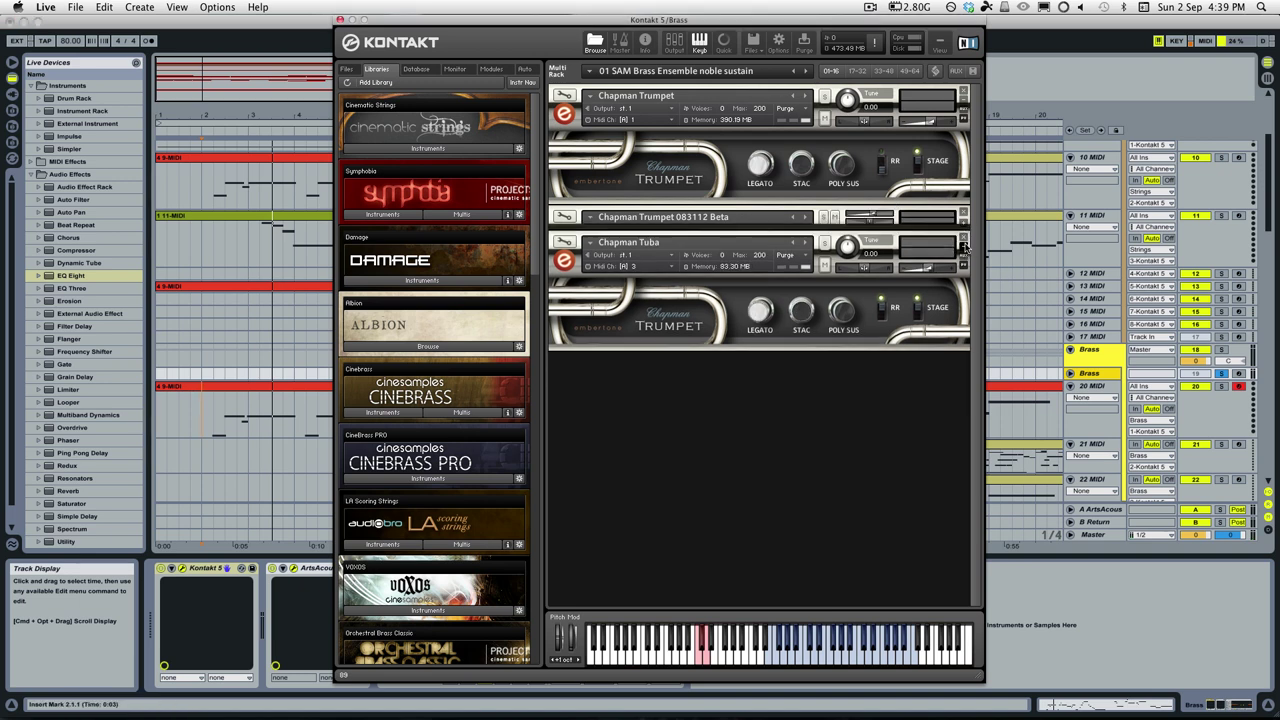
{"action": "left_click", "coordinate": [963, 245]}
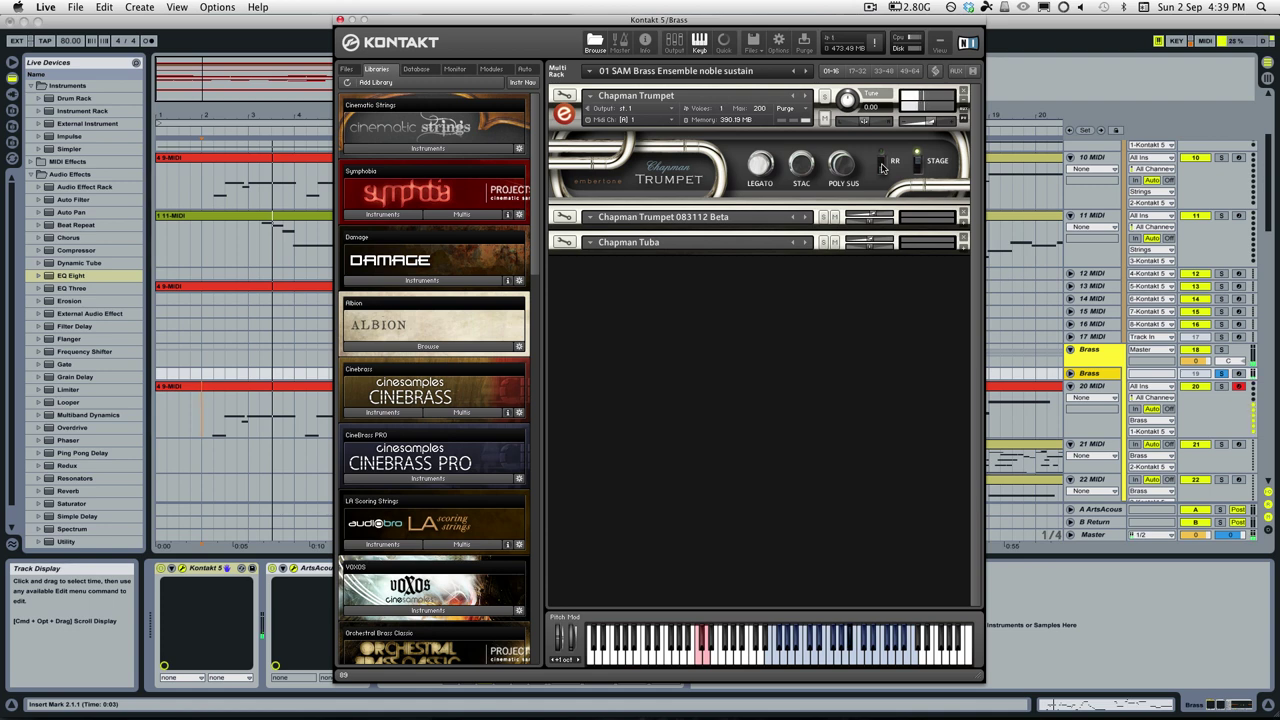
{"action": "left_click", "coordinate": [881, 163]}
{"action": "left_click", "coordinate": [881, 163]}
{"action": "left_click", "coordinate": [882, 167]}
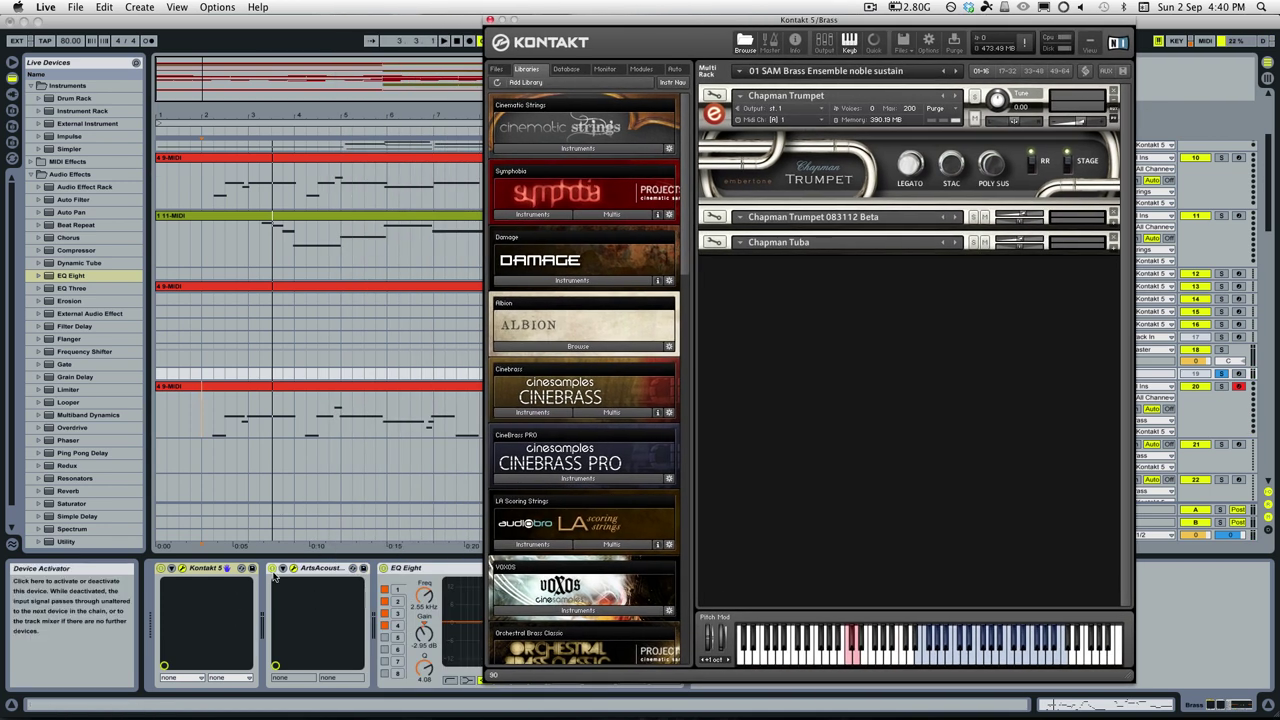
Deactivate the Brass track's ArtsAcoustic reverb and EQ Eight, and compare the Chapman Trumpet with its Stage switch off and on
{"action": "left_click", "coordinate": [386, 570]}
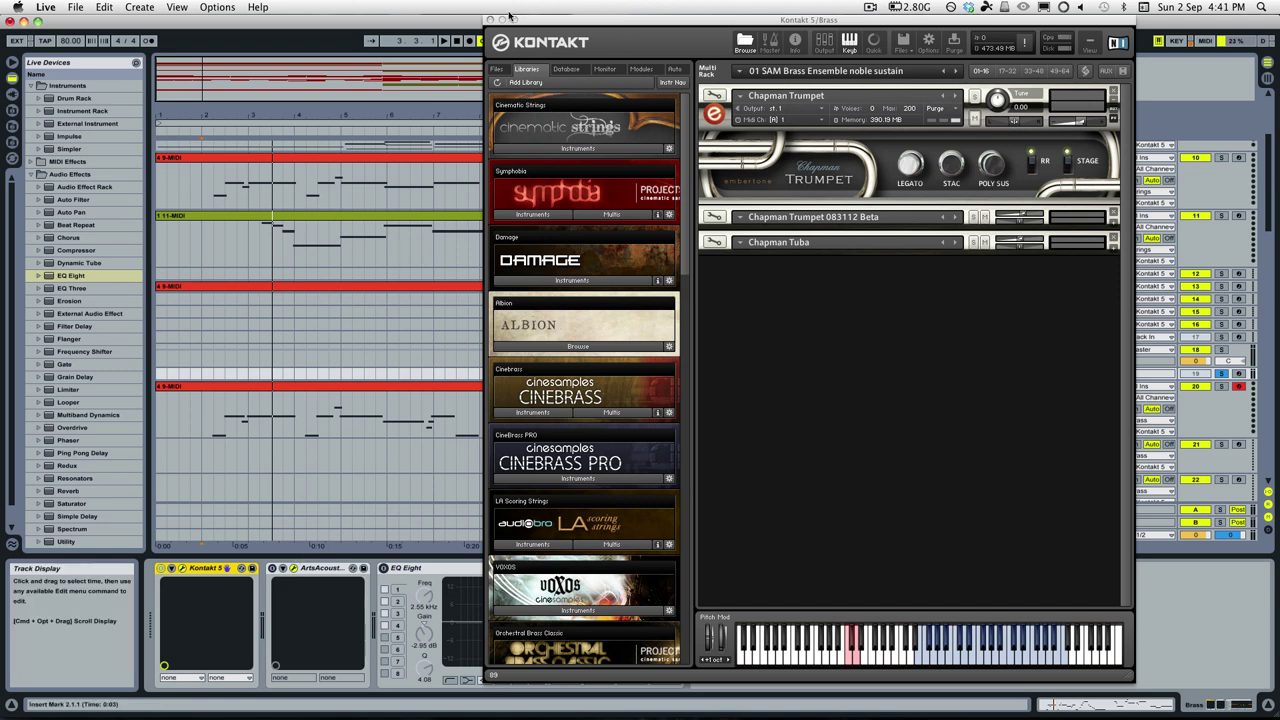
{"action": "left_click", "coordinate": [1070, 164]}
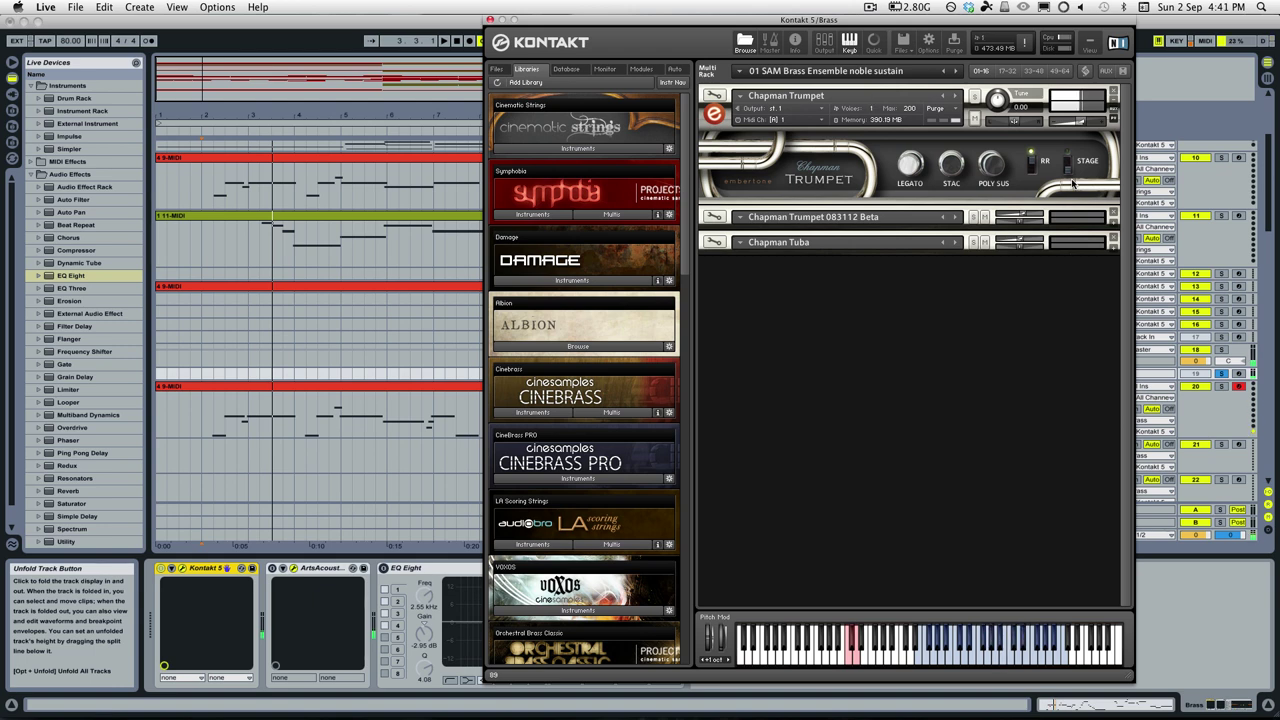
{"action": "left_click", "coordinate": [1068, 170]}
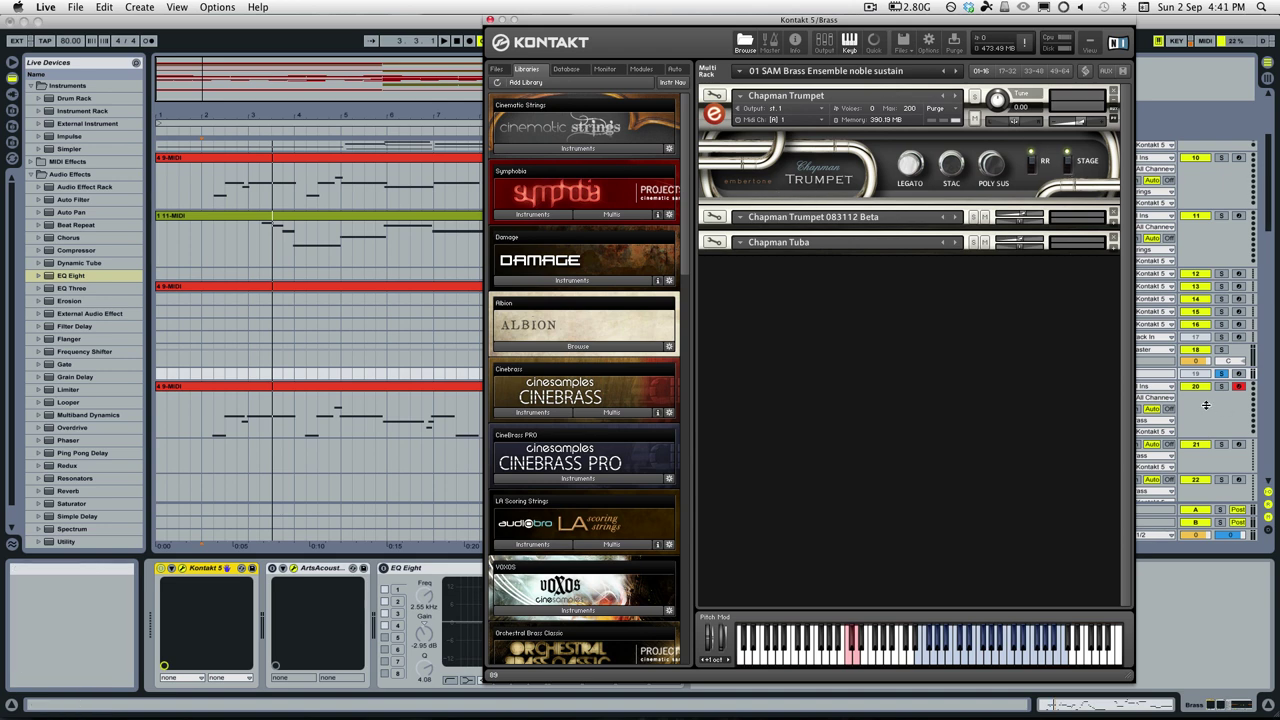
Play the soloed Brass from bar 2 on the 20 MIDI track and look over the surrounding strings and percussion tracks
{"action": "left_click", "coordinate": [199, 418]}
{"action": "key", "text": "space"}
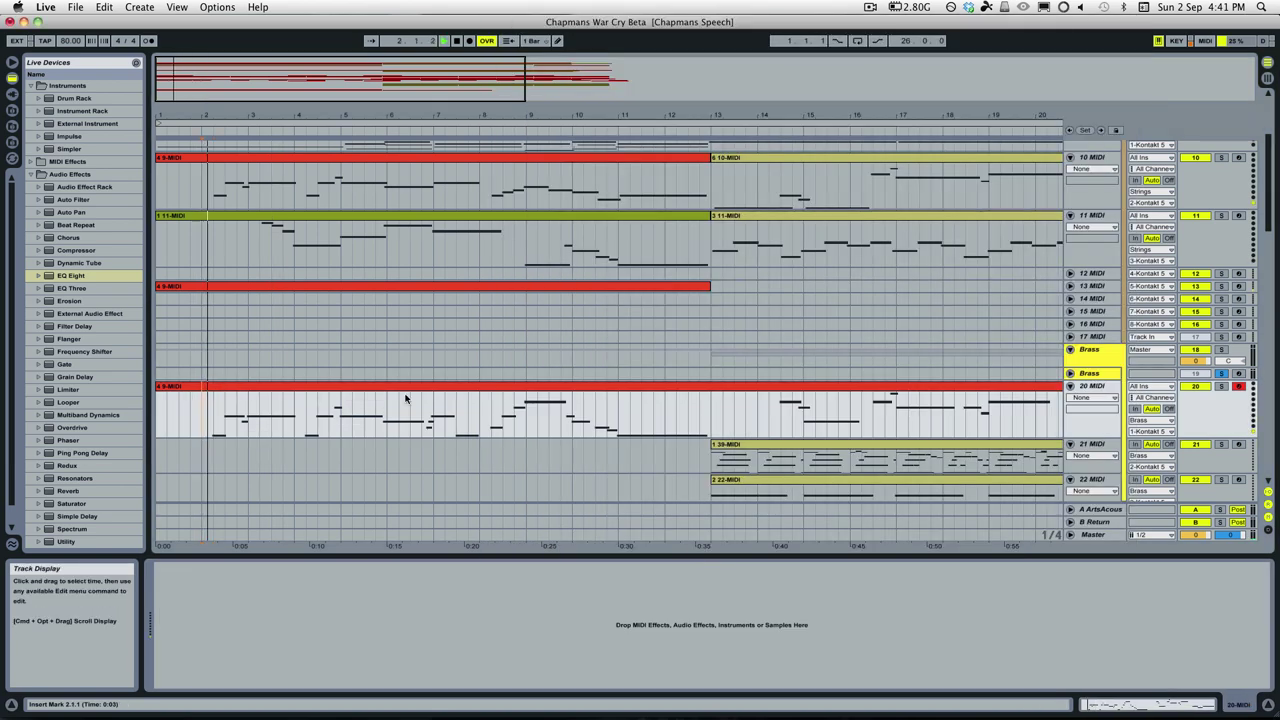
{"action": "scroll", "coordinate": [447, 372], "scroll_direction": "up", "scroll_amount": 2}
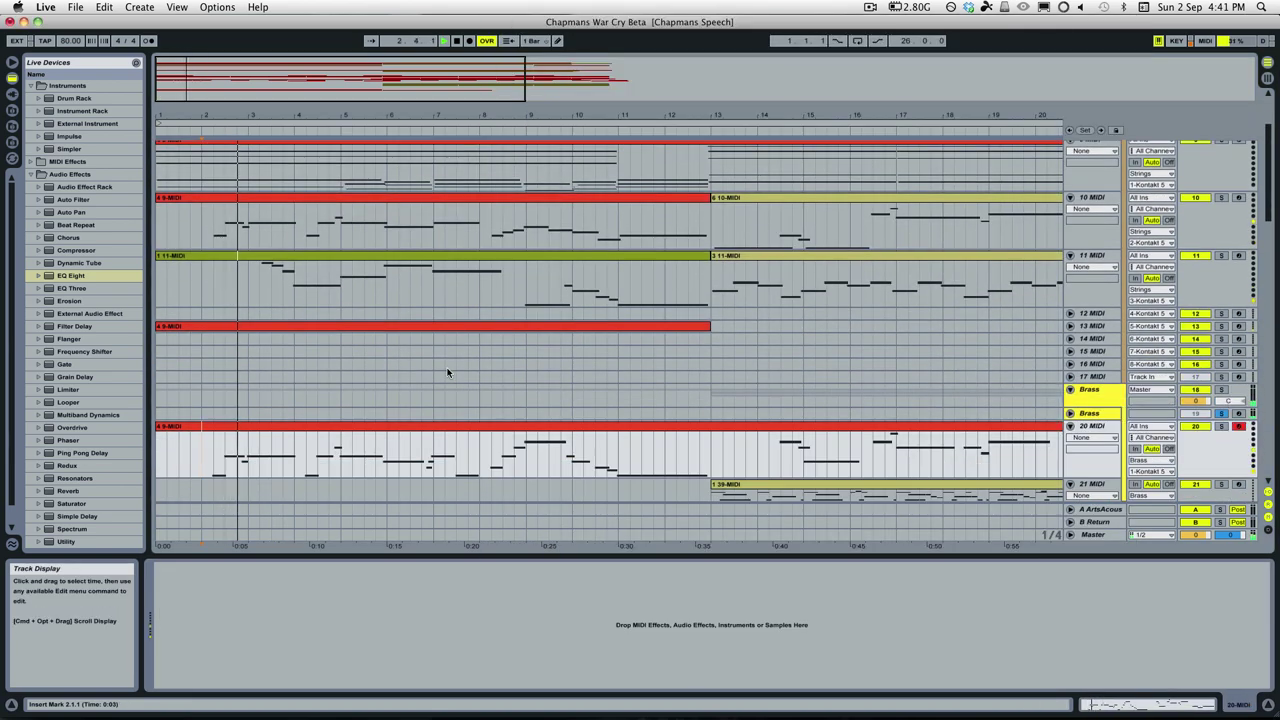
{"action": "scroll", "coordinate": [474, 326], "scroll_direction": "down", "scroll_amount": 5}
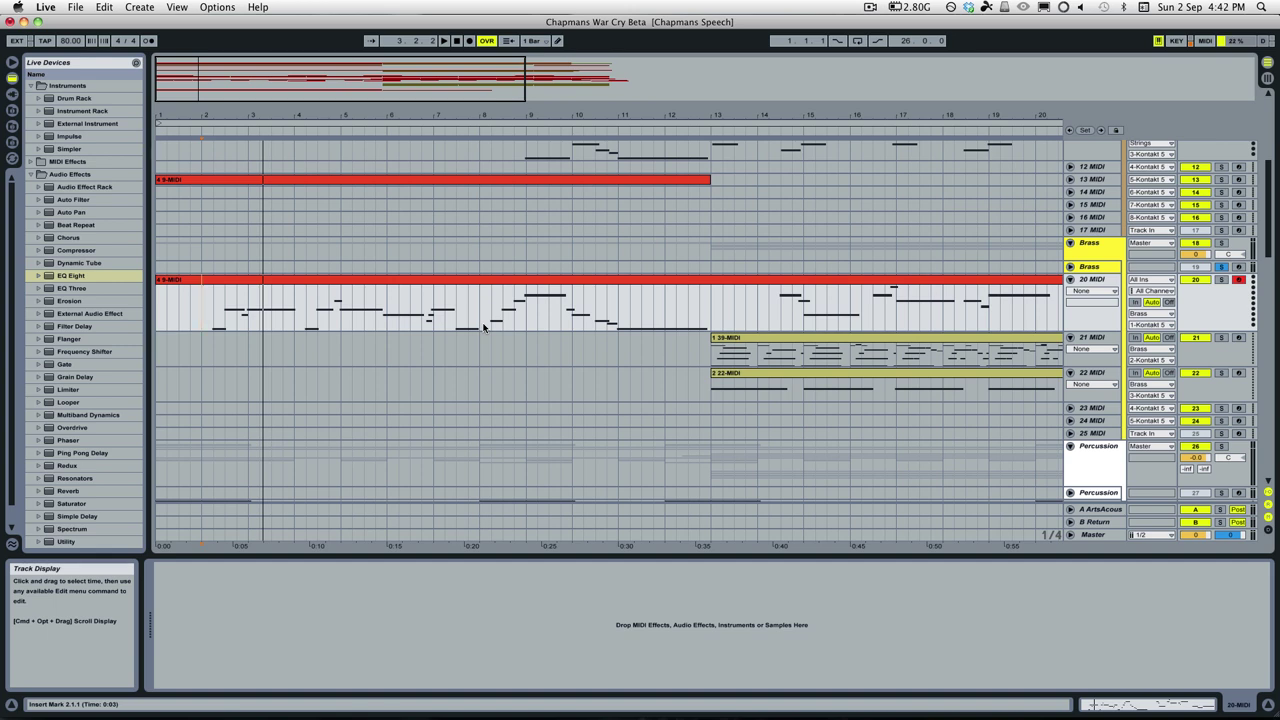
{"action": "scroll", "coordinate": [540, 245], "scroll_direction": "up", "scroll_amount": 3}
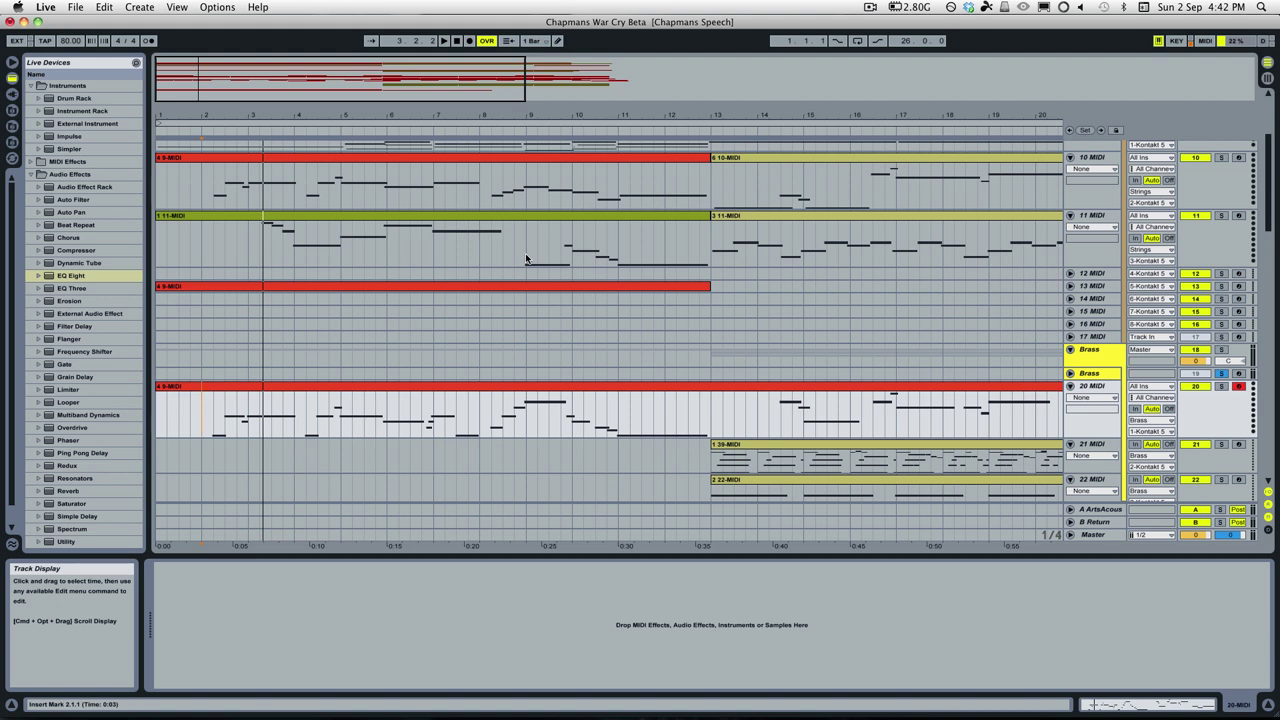
Unsolo Brass, play the arrangement without its ArtsAcoustic reverb, reactivate the reverb, and replay from bar 2 for comparison
{"action": "key", "text": "space"}
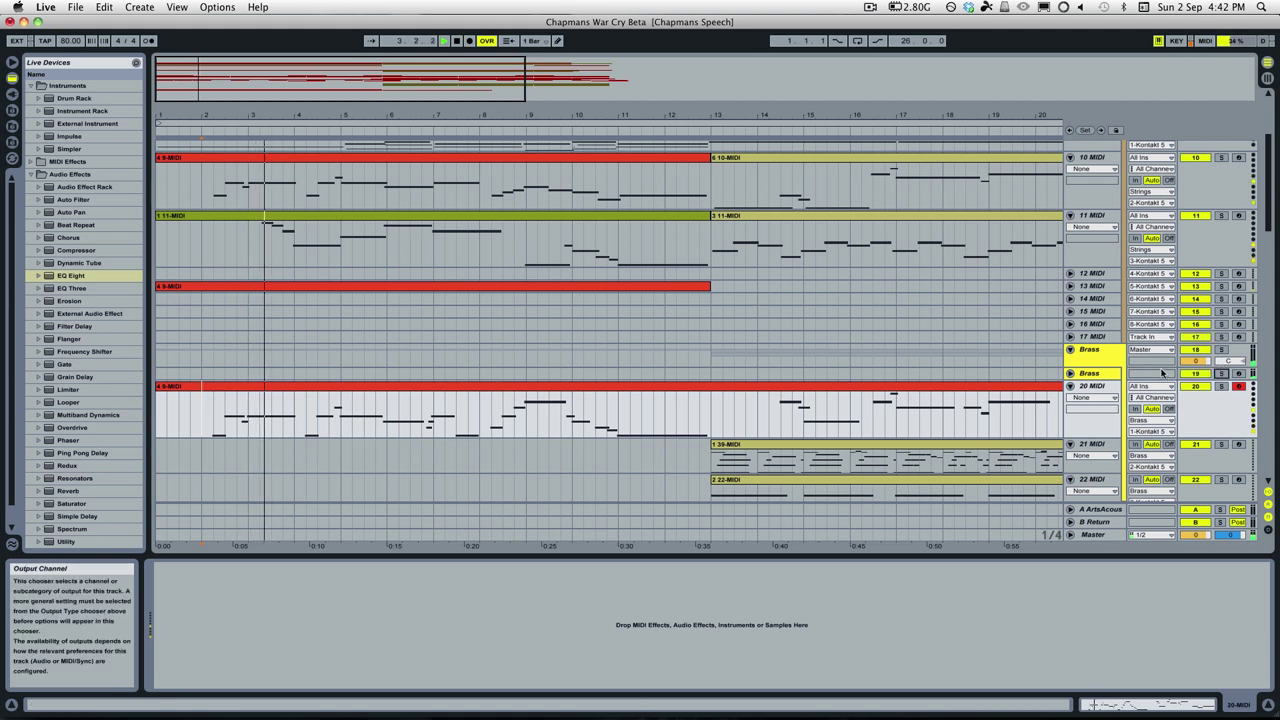
{"action": "double_click", "coordinate": [1108, 373]}
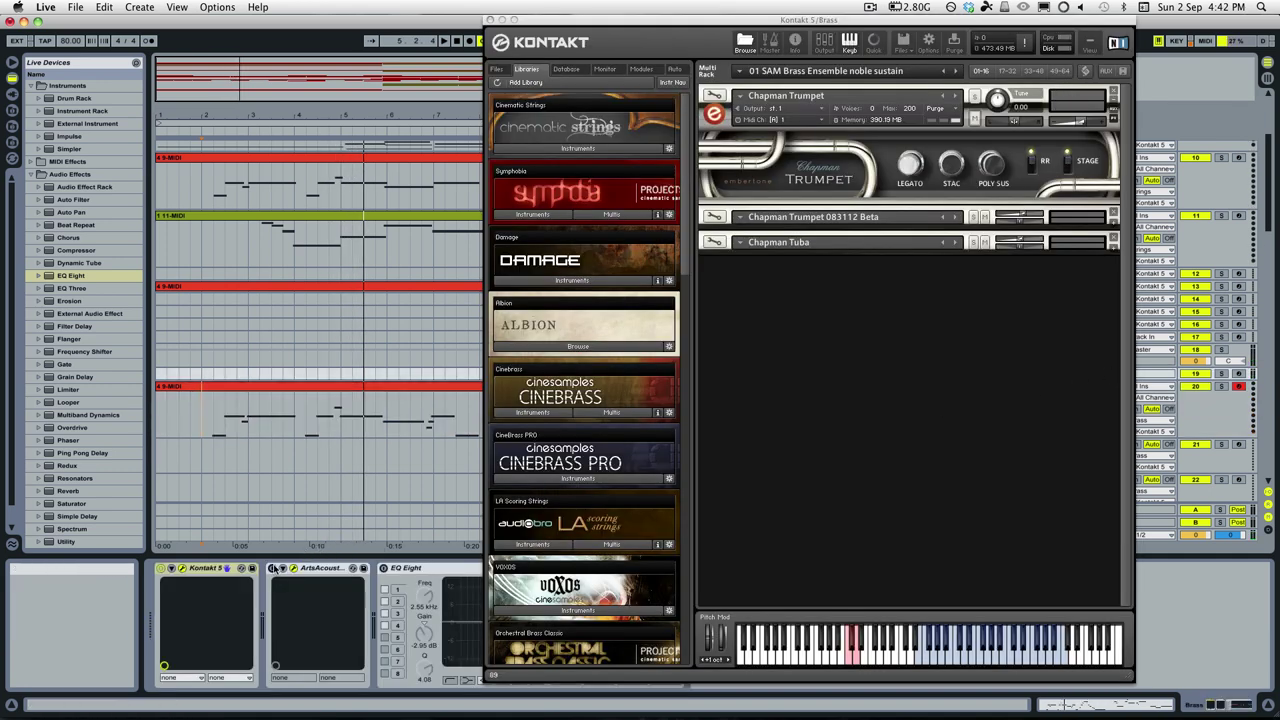
{"action": "left_click", "coordinate": [194, 437]}
{"action": "left_click", "coordinate": [195, 431]}
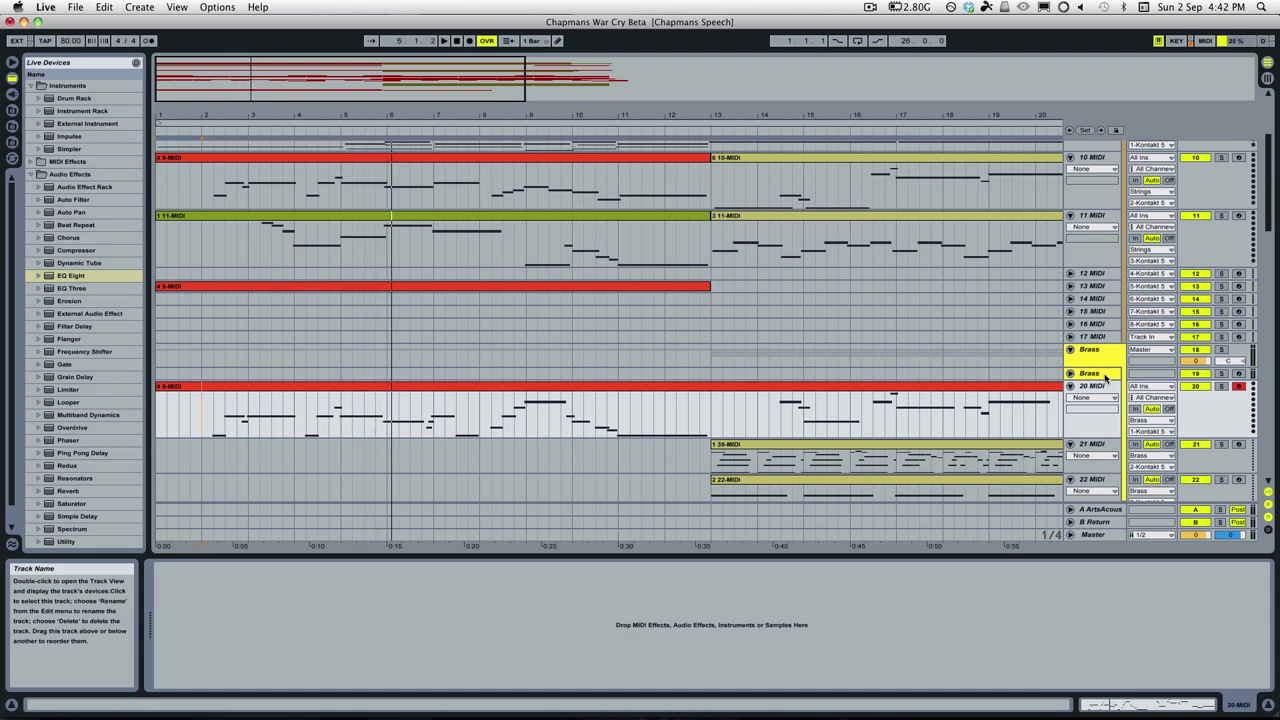
{"action": "left_click", "coordinate": [1090, 373]}
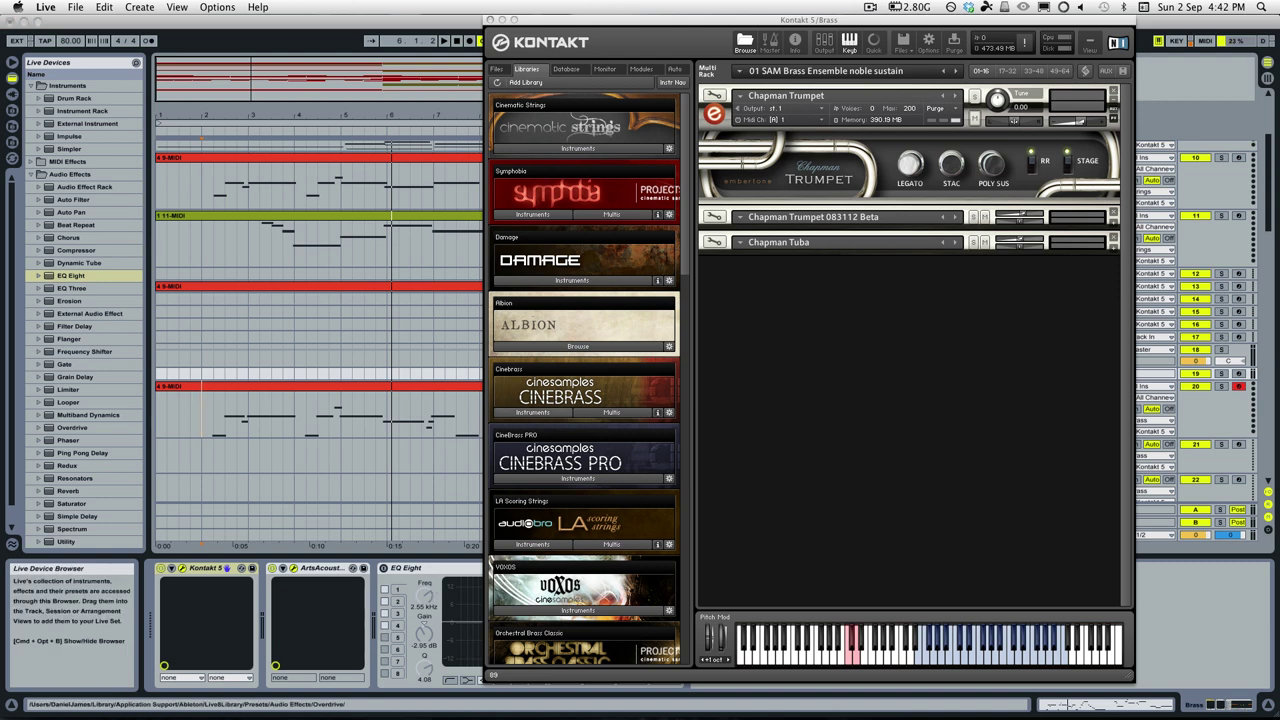
Open the Brass track's ArtsAcoustic Reverb, move its window into view, and set the dry level to about -0.07 dB
{"action": "left_click", "coordinate": [283, 568]}
{"action": "left_click_drag", "start_coordinate": [202, 200], "coordinate": [439, 257]}
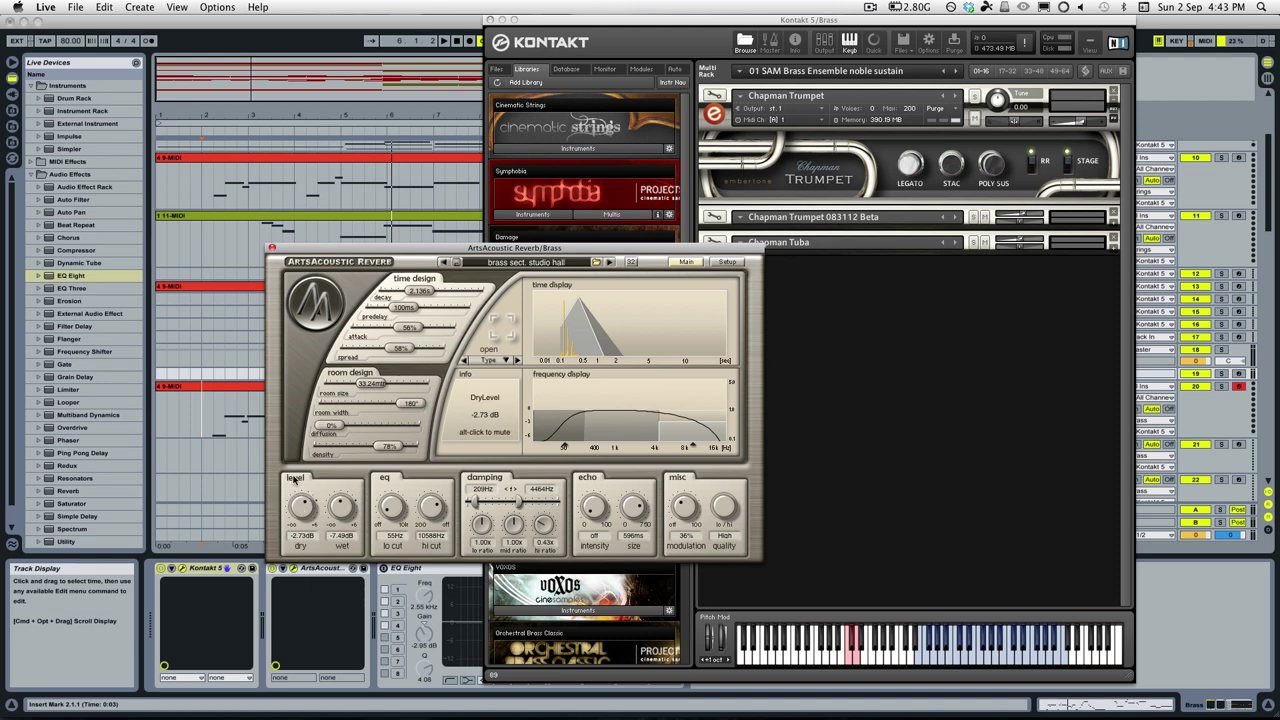
{"action": "left_click_drag", "start_coordinate": [379, 259], "coordinate": [381, 224]}
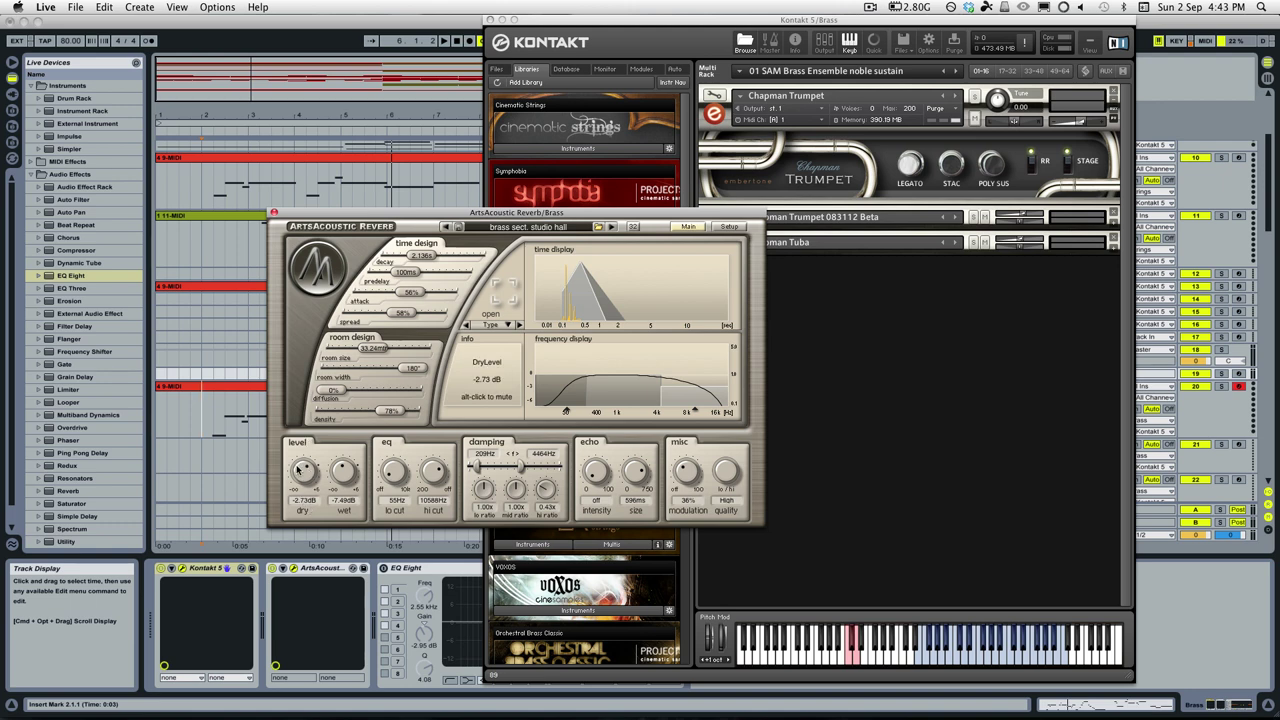
{"action": "left_click_drag", "start_coordinate": [307, 475], "coordinate": [306, 472]}
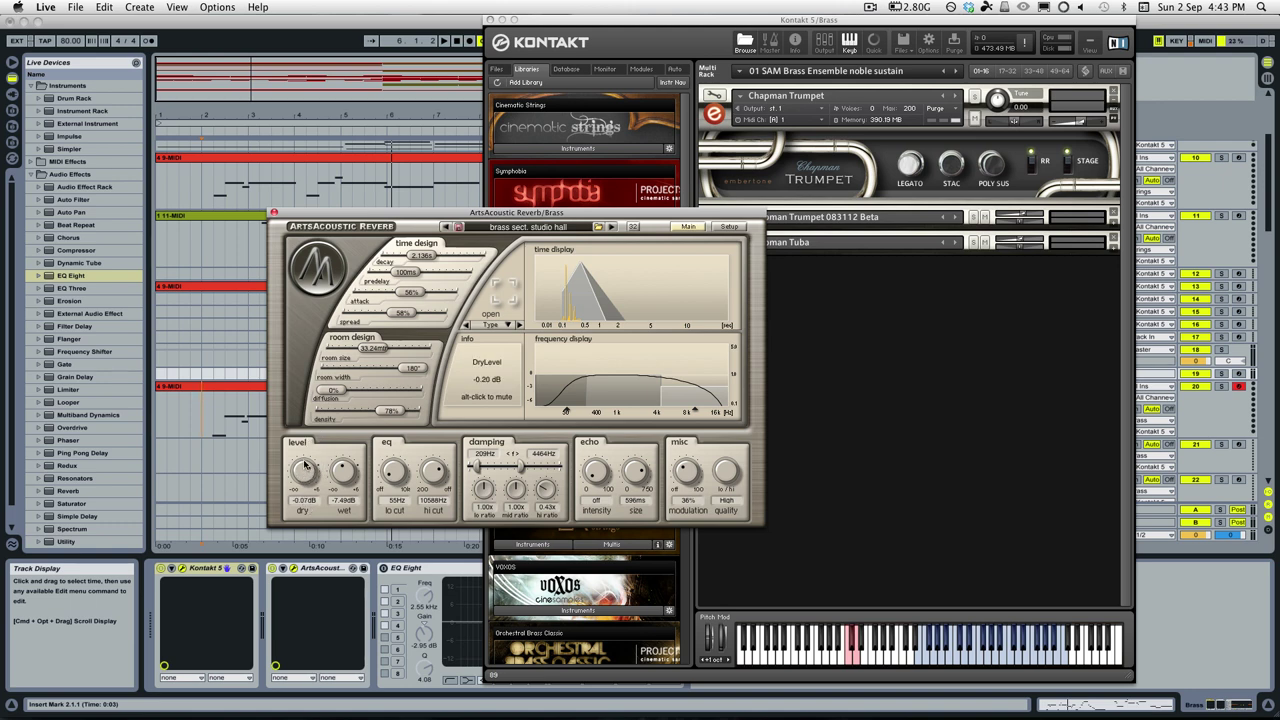
Audition the reverb at dry levels of about -21.53 dB and -3.61 dB, make a final dry-level adjustment, and close the reverb window
{"action": "key", "text": "space"}
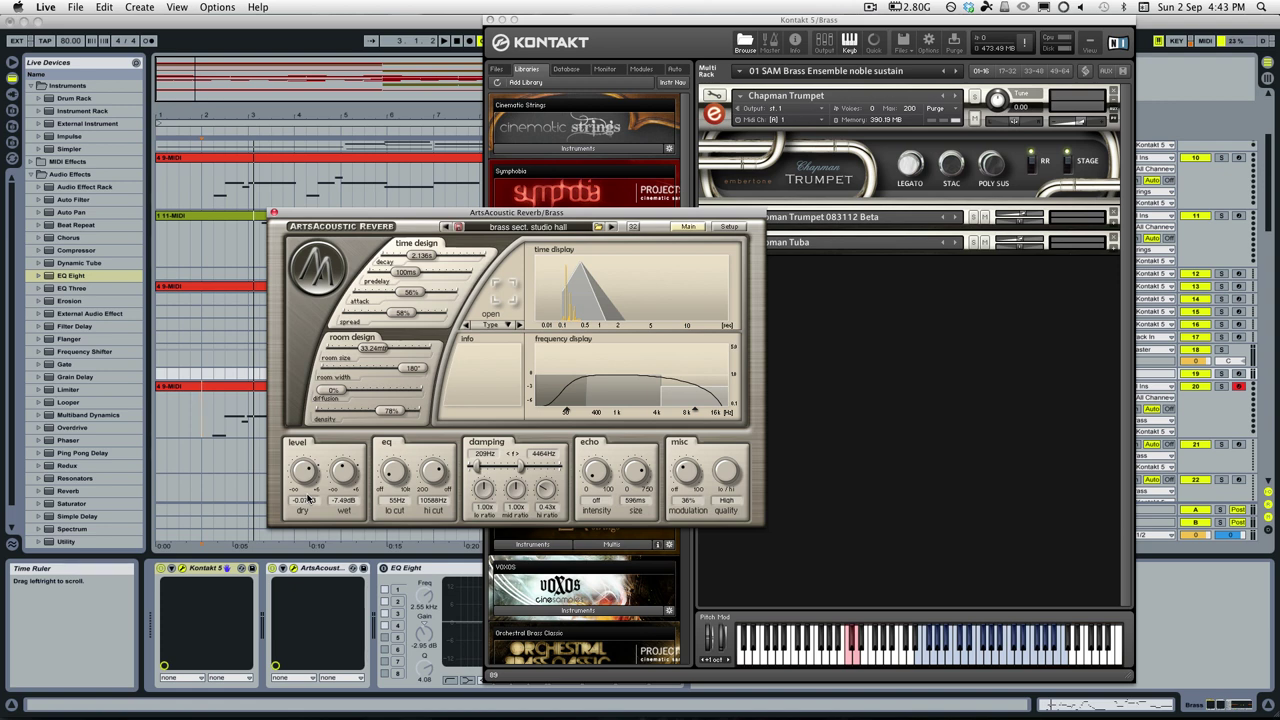
{"action": "left_click_drag", "start_coordinate": [310, 488], "coordinate": [306, 558]}
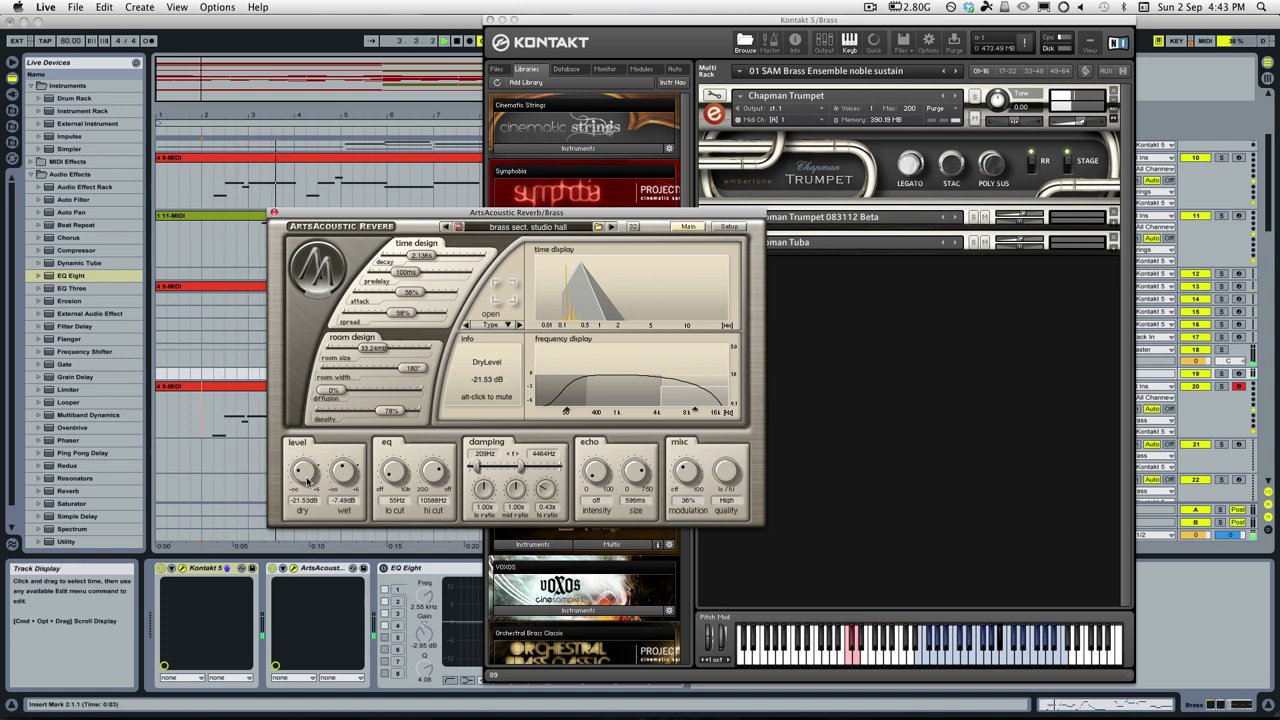
{"action": "mouse_move", "coordinate": [303, 470]}
{"action": "left_mouse_down"}
{"action": "mouse_move", "coordinate": [304, 493]}
{"action": "mouse_move", "coordinate": [303, 458]}
{"action": "left_mouse_up"}
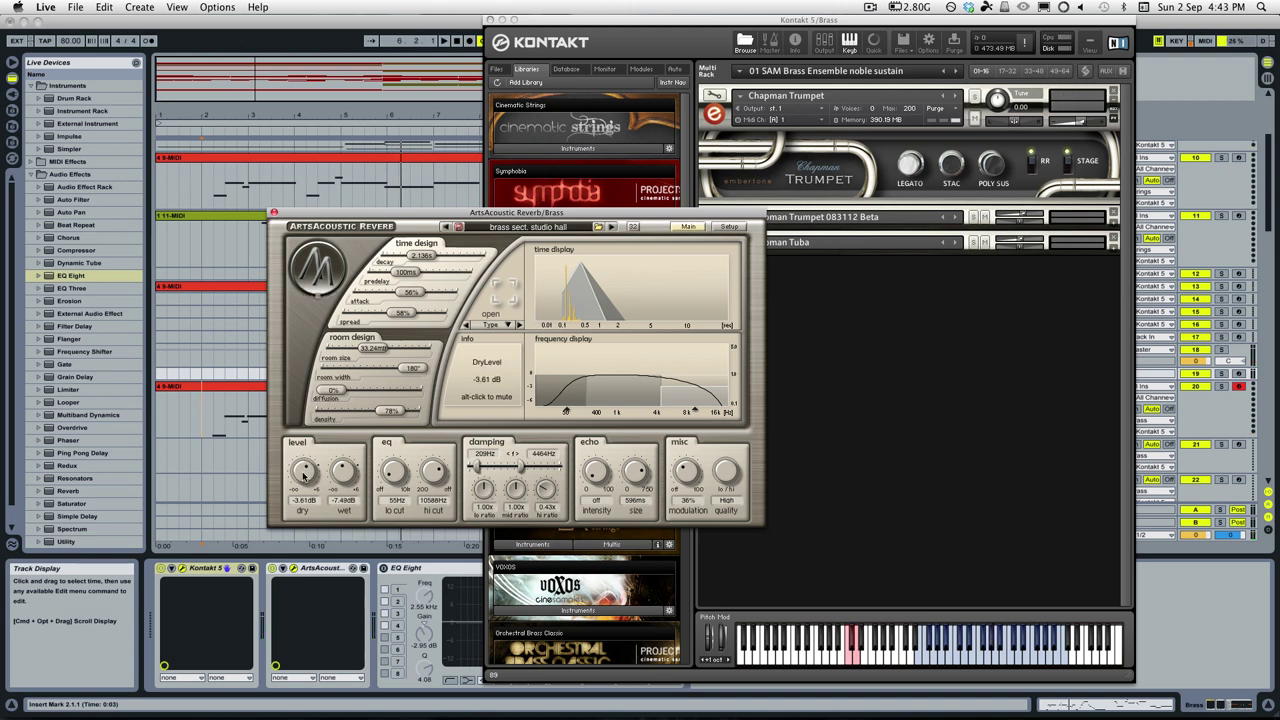
{"action": "left_click_drag", "start_coordinate": [305, 477], "coordinate": [305, 494]}
{"action": "left_click", "coordinate": [274, 215]}
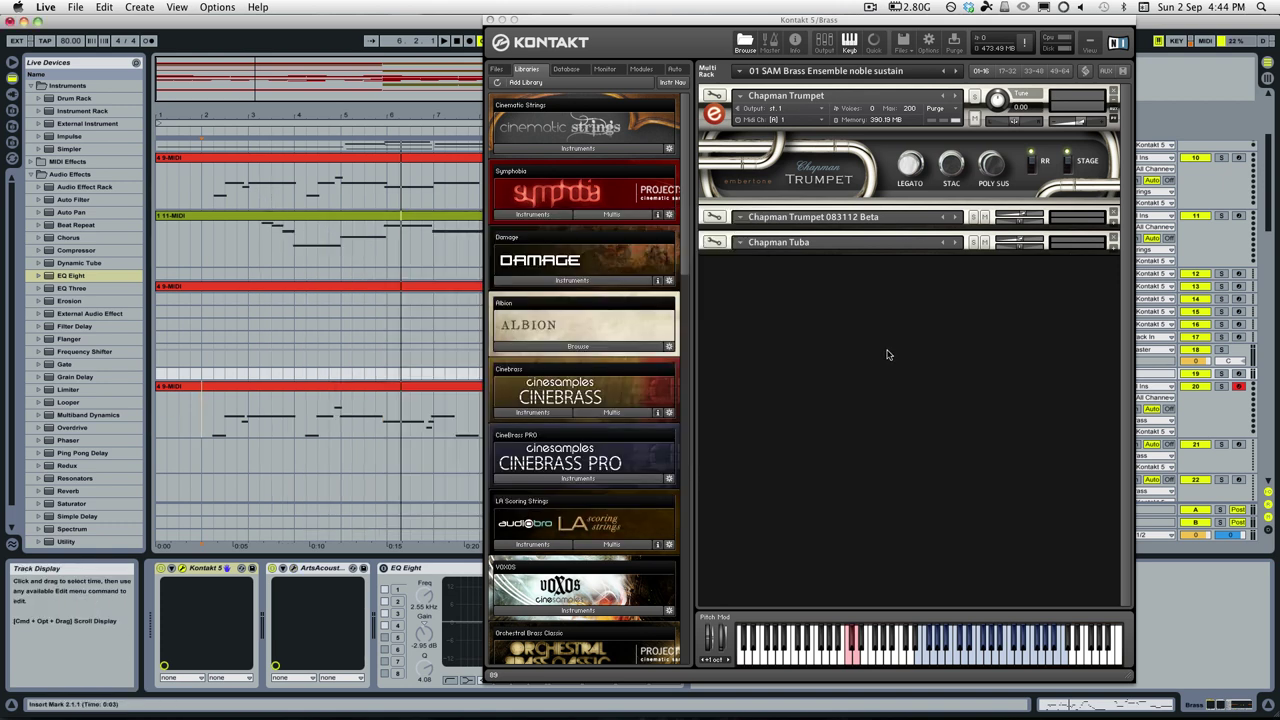
Close the Kontakt window, solo the Strings and Brass instrument tracks, and play them together from bar 2
{"action": "left_click", "coordinate": [490, 20]}
{"action": "scroll", "coordinate": [278, 380], "scroll_direction": "up", "scroll_amount": 4}
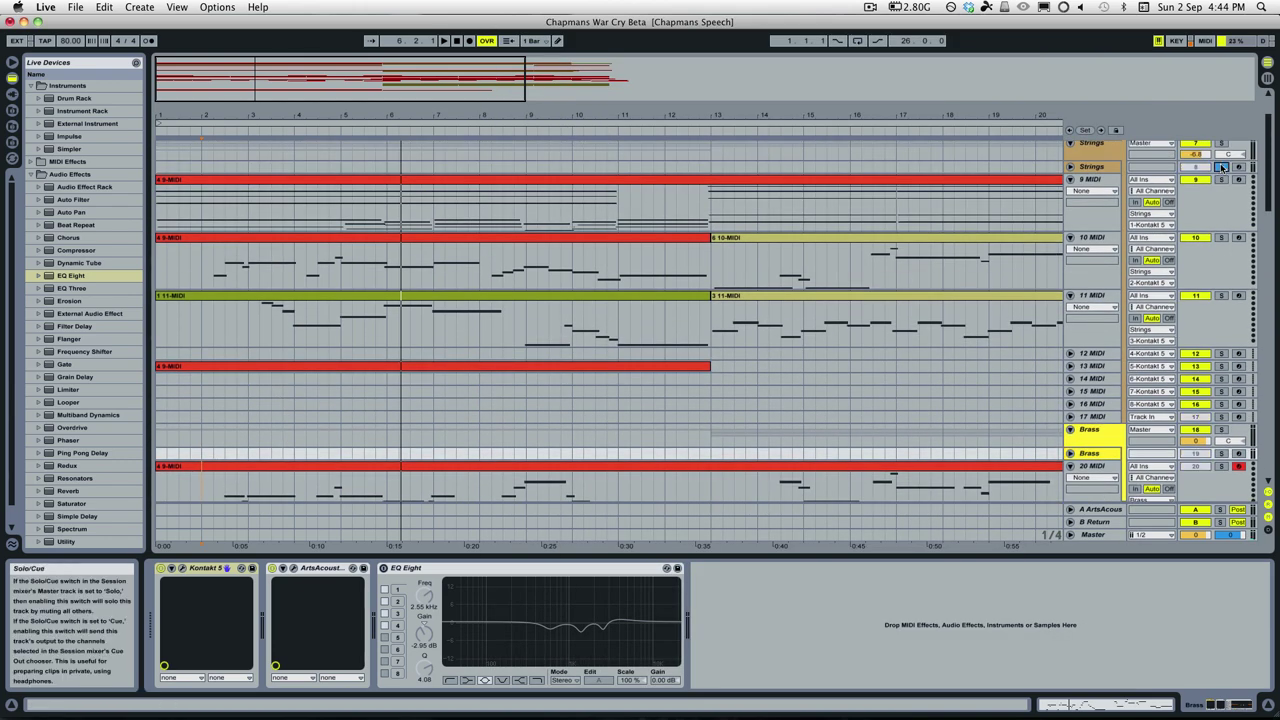
{"action": "scroll", "coordinate": [1220, 380], "scroll_direction": "down", "scroll_amount": 3}
{"action": "left_click", "coordinate": [225, 435]}
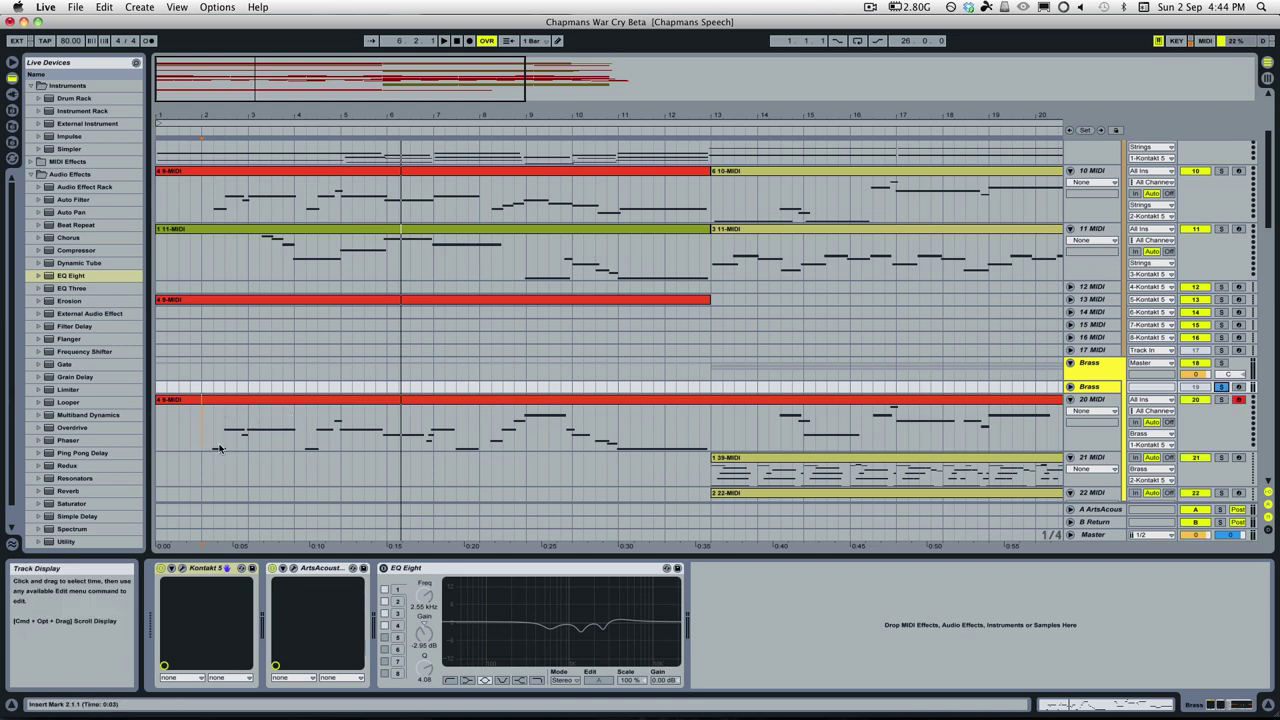
{"action": "left_click", "coordinate": [486, 298]}
{"action": "scroll", "coordinate": [1276, 240], "scroll_direction": "up", "scroll_amount": 1}
{"action": "key", "text": "space"}
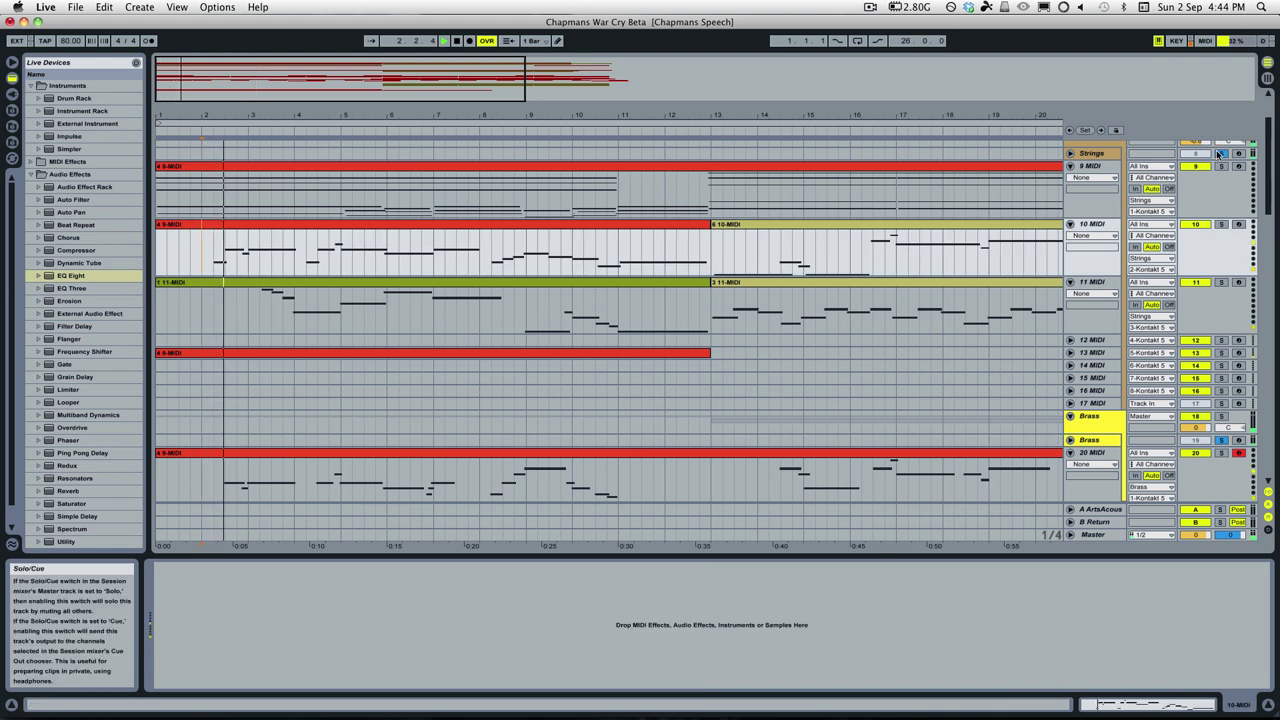
Solo the 10 MIDI strings track in place of Strings, play it with Brass unsoloed, and solo Brass again
{"action": "left_click", "coordinate": [1222, 226]}
{"action": "left_click", "coordinate": [1222, 226]}
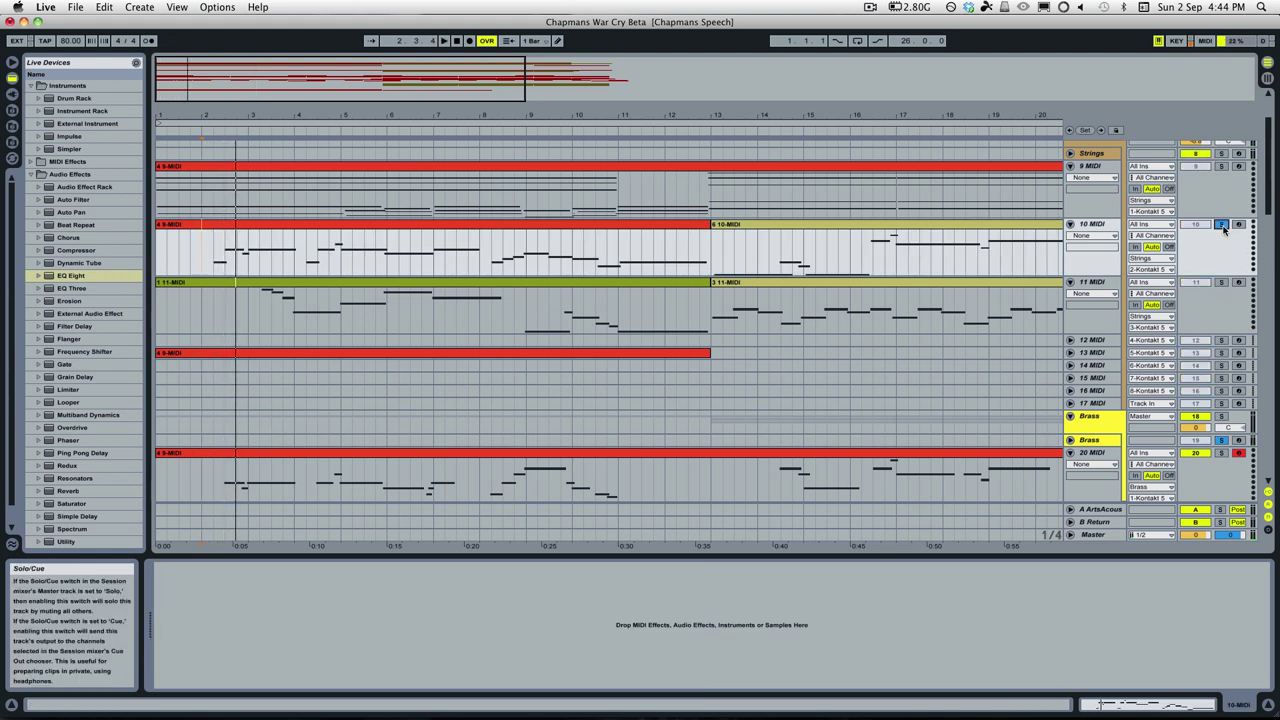
{"action": "left_click", "coordinate": [1220, 441]}
{"action": "key", "text": "space"}
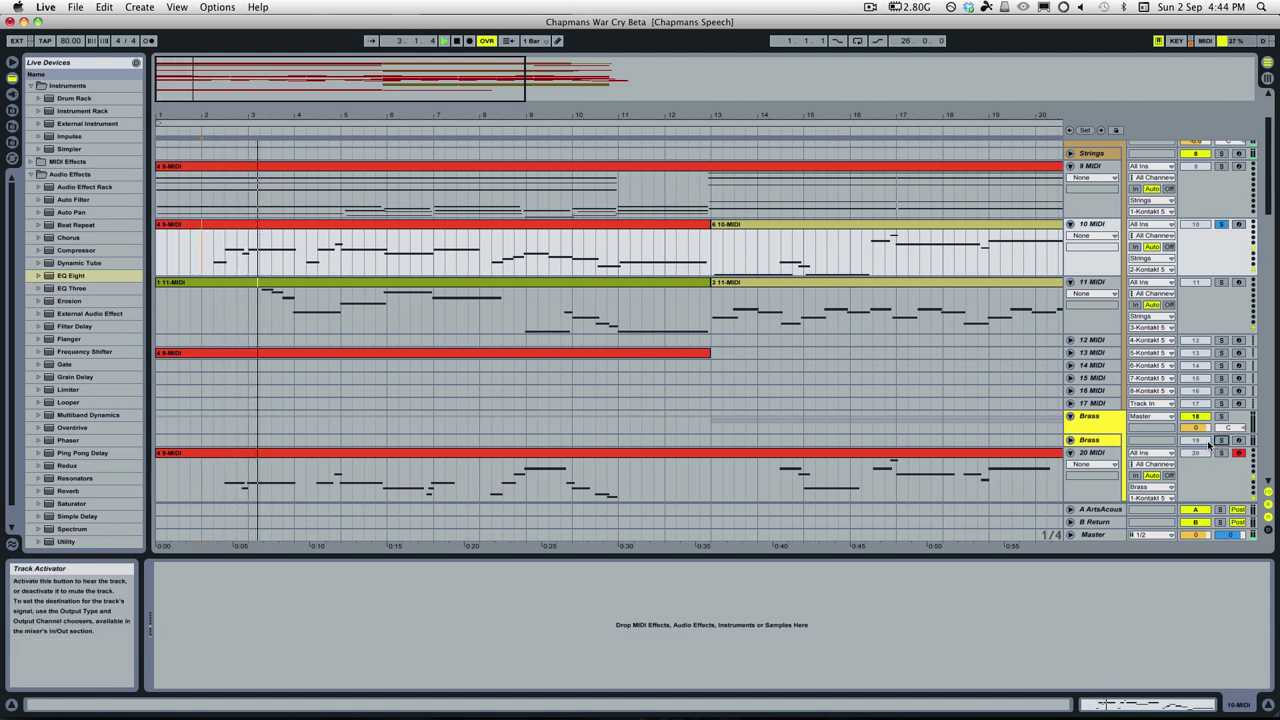
{"action": "left_click", "coordinate": [1219, 441]}
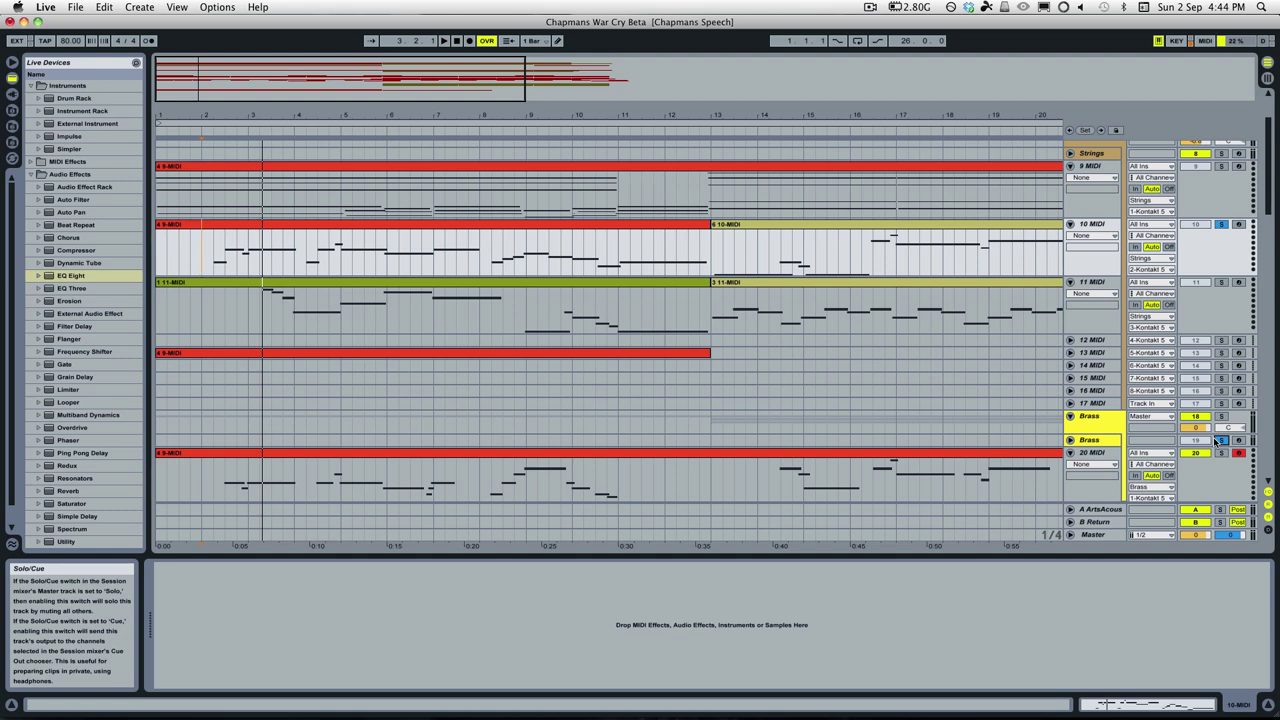
Unsolo the 10 MIDI and Brass tracks and play the full arrangement from bar 2
{"action": "scroll", "coordinate": [697, 411], "scroll_direction": "down", "scroll_amount": 1}
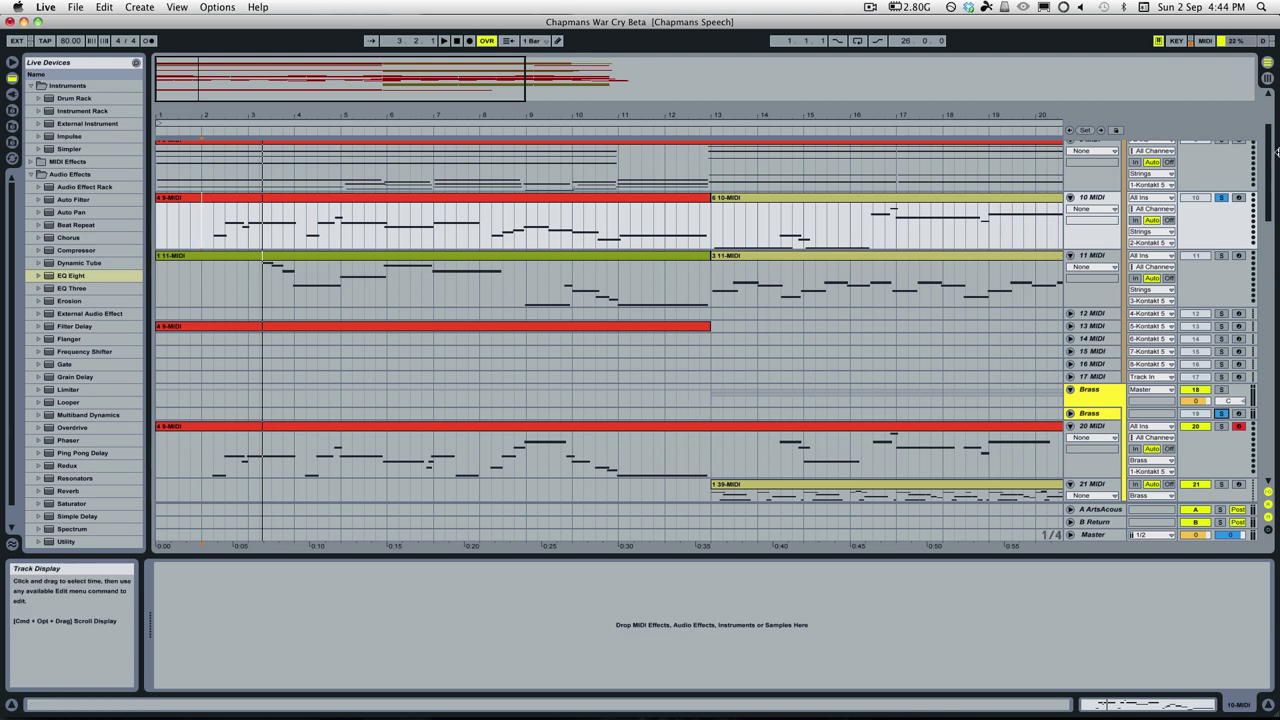
{"action": "key", "text": "space"}
{"action": "scroll", "coordinate": [1214, 250], "scroll_direction": "up", "scroll_amount": 1}
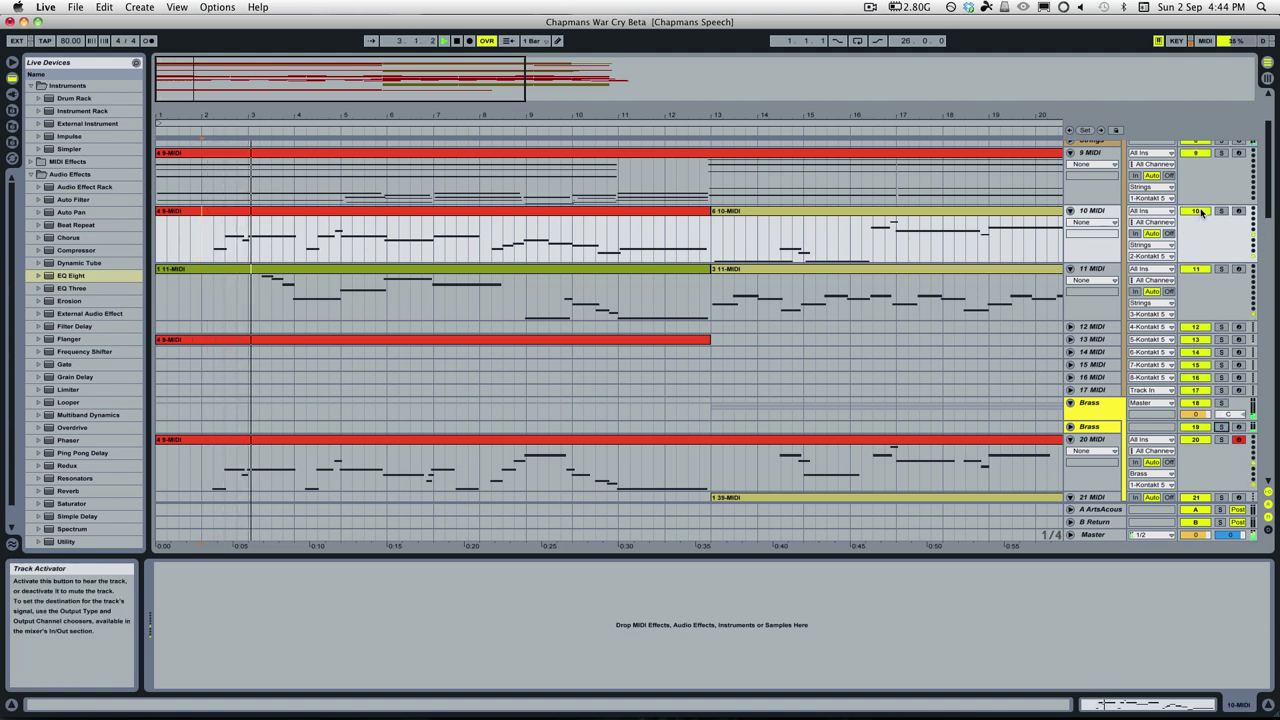
Mute the 10 MIDI strings track and play the arrangement from bar 2 without it
{"action": "left_click", "coordinate": [1201, 212]}
{"action": "left_click", "coordinate": [1197, 211]}
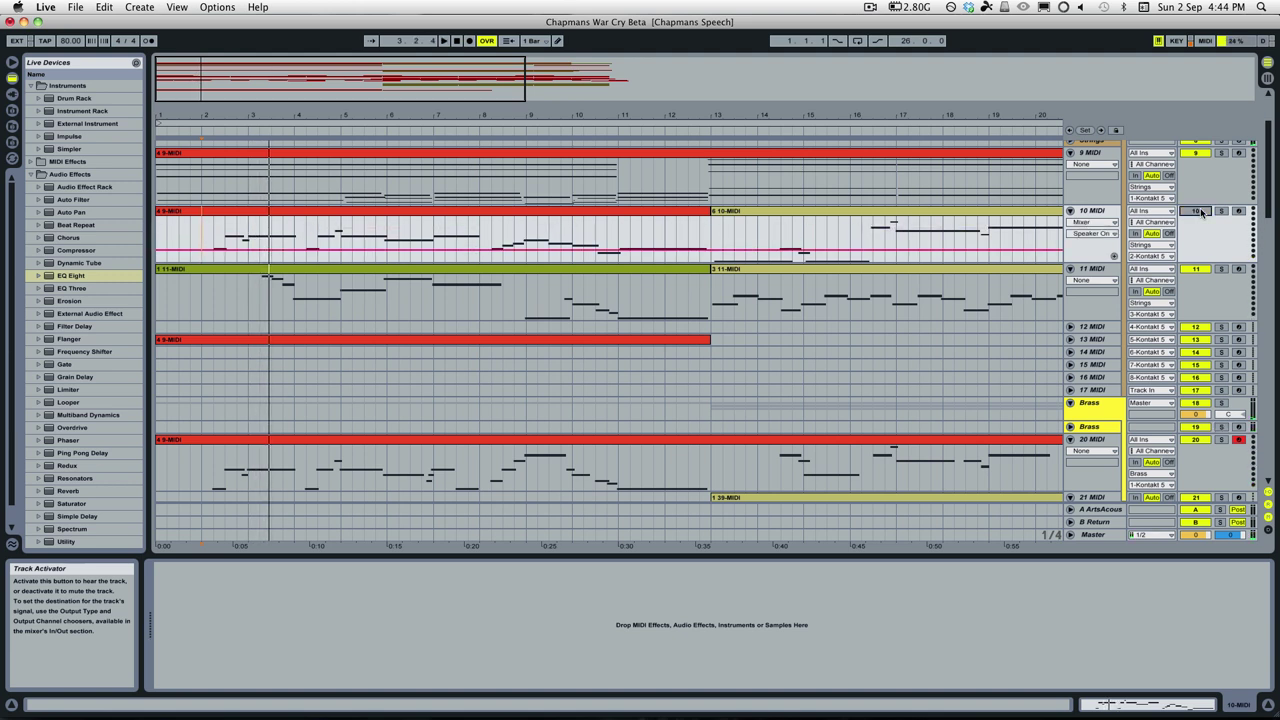
{"action": "key", "text": "space"}
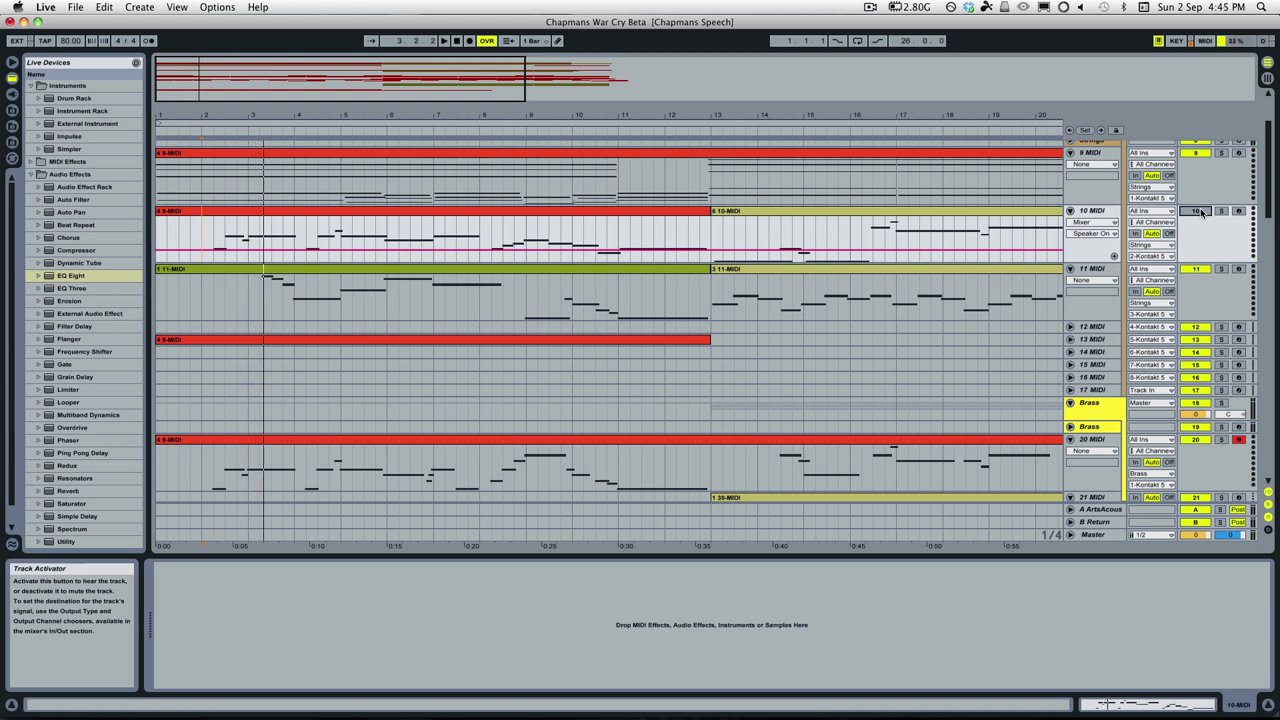
Mute the 49 MIDI track in the Wind group and play the arrangement from bar 2
{"action": "scroll", "coordinate": [1100, 290], "scroll_direction": "down", "scroll_amount": 15}
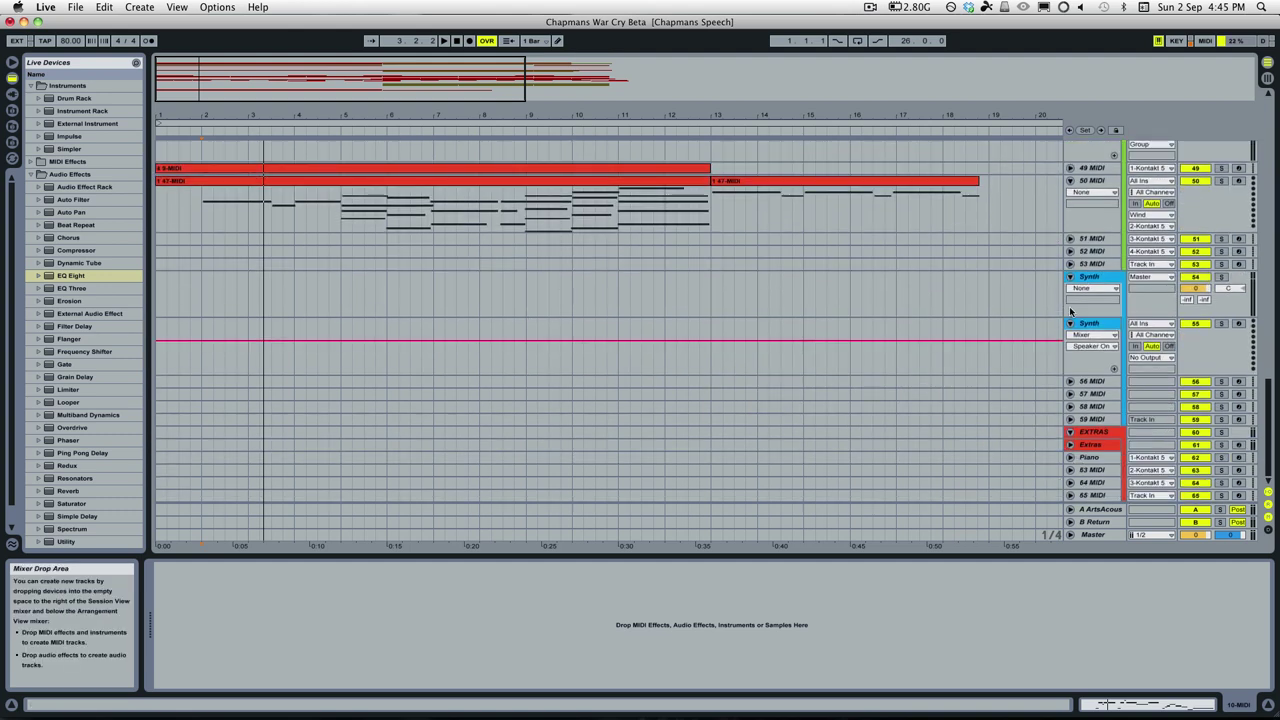
{"action": "scroll", "coordinate": [1076, 314], "scroll_direction": "down", "scroll_amount": 8}
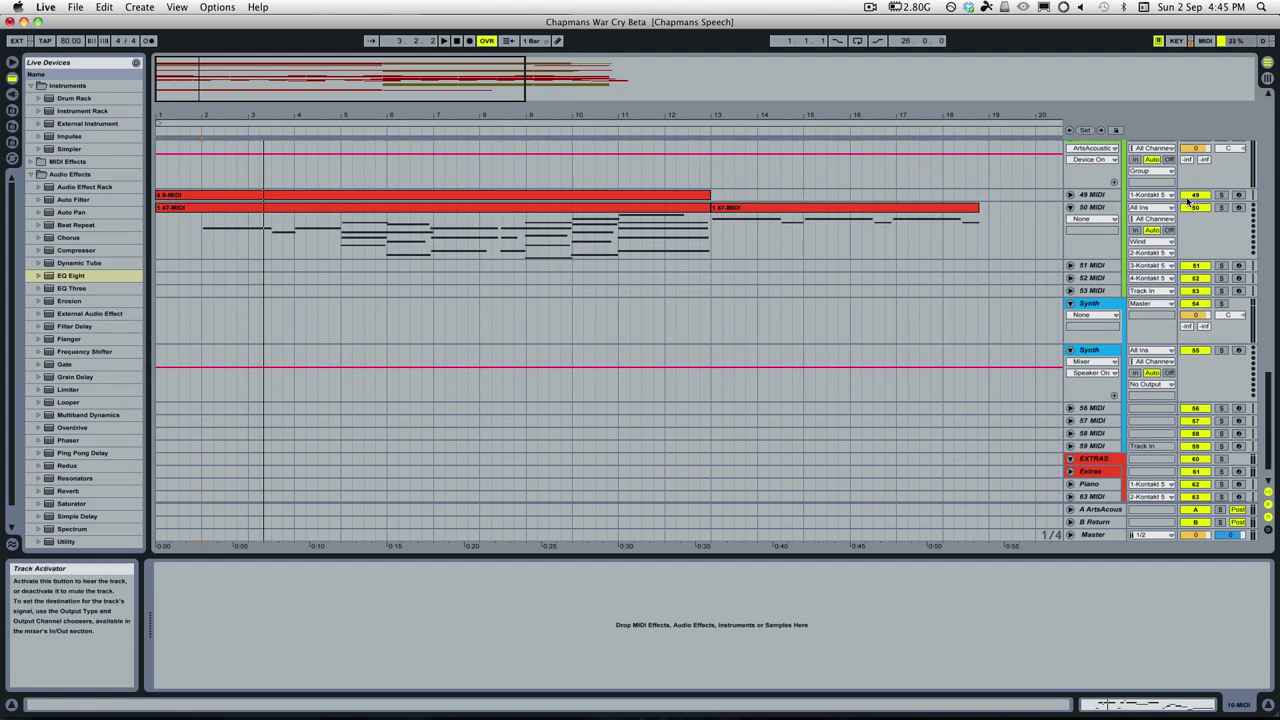
{"action": "key", "text": "space"}
{"action": "scroll", "coordinate": [740, 260], "scroll_direction": "up", "scroll_amount": 3}
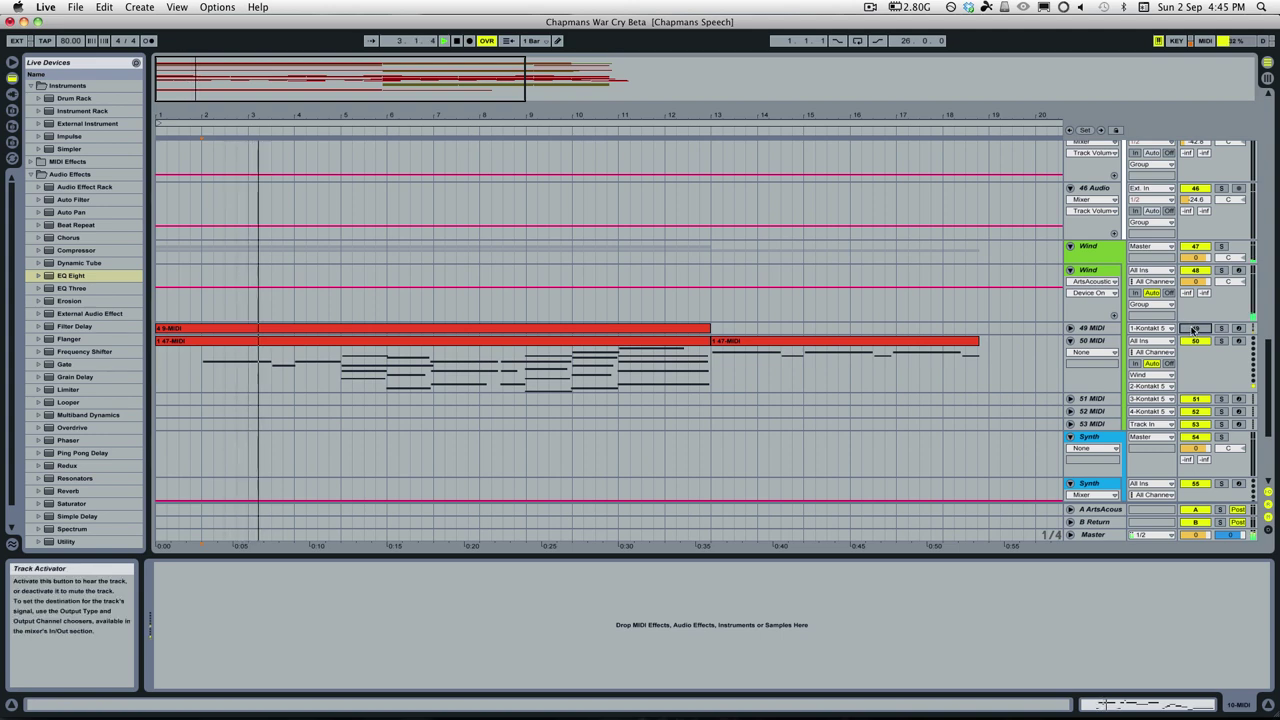
Reactivate the 10 MIDI strings track and play the full arrangement from bar 2
{"action": "scroll", "coordinate": [986, 382], "scroll_direction": "up", "scroll_amount": 10}
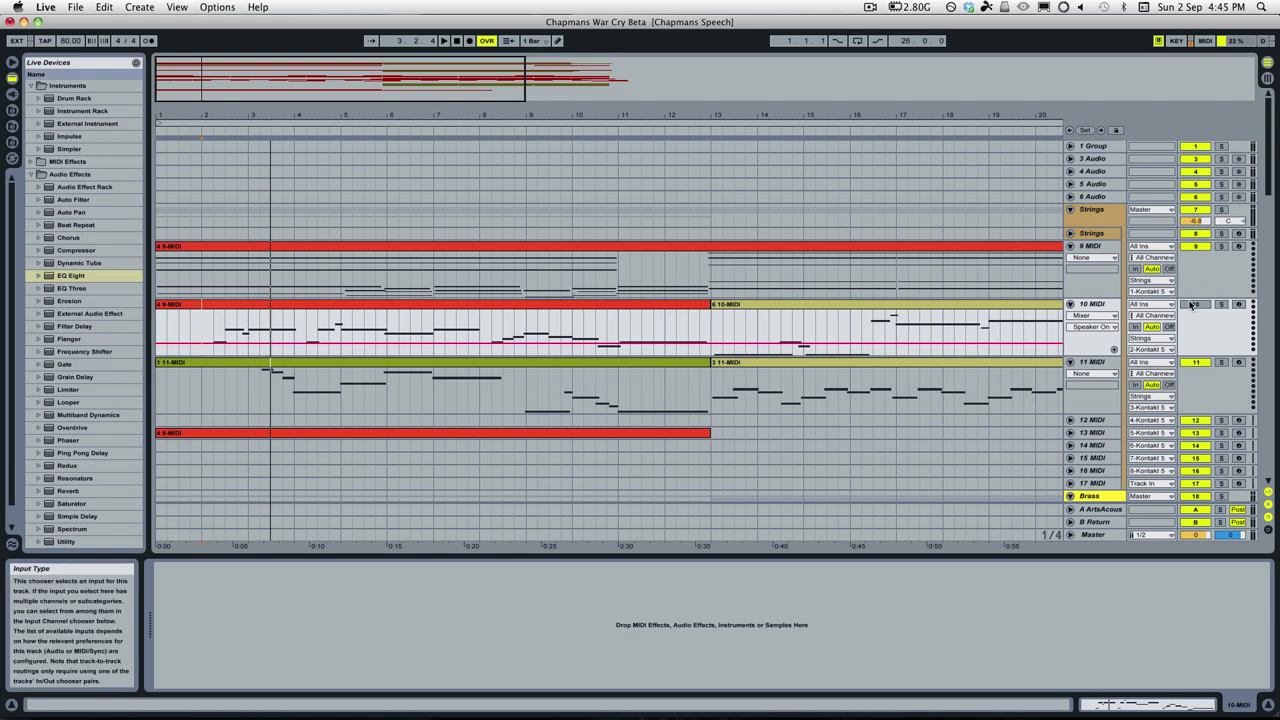
{"action": "scroll", "coordinate": [520, 328], "scroll_direction": "down", "scroll_amount": 4}
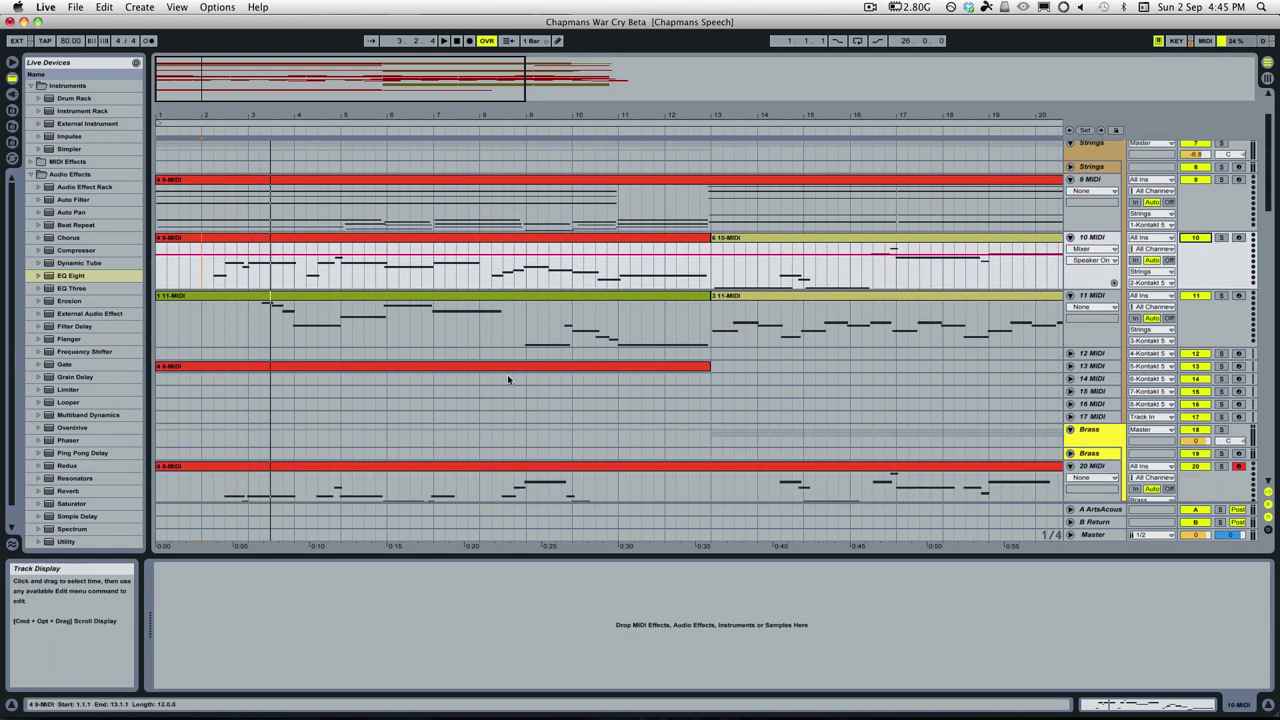
{"action": "key", "text": "space"}
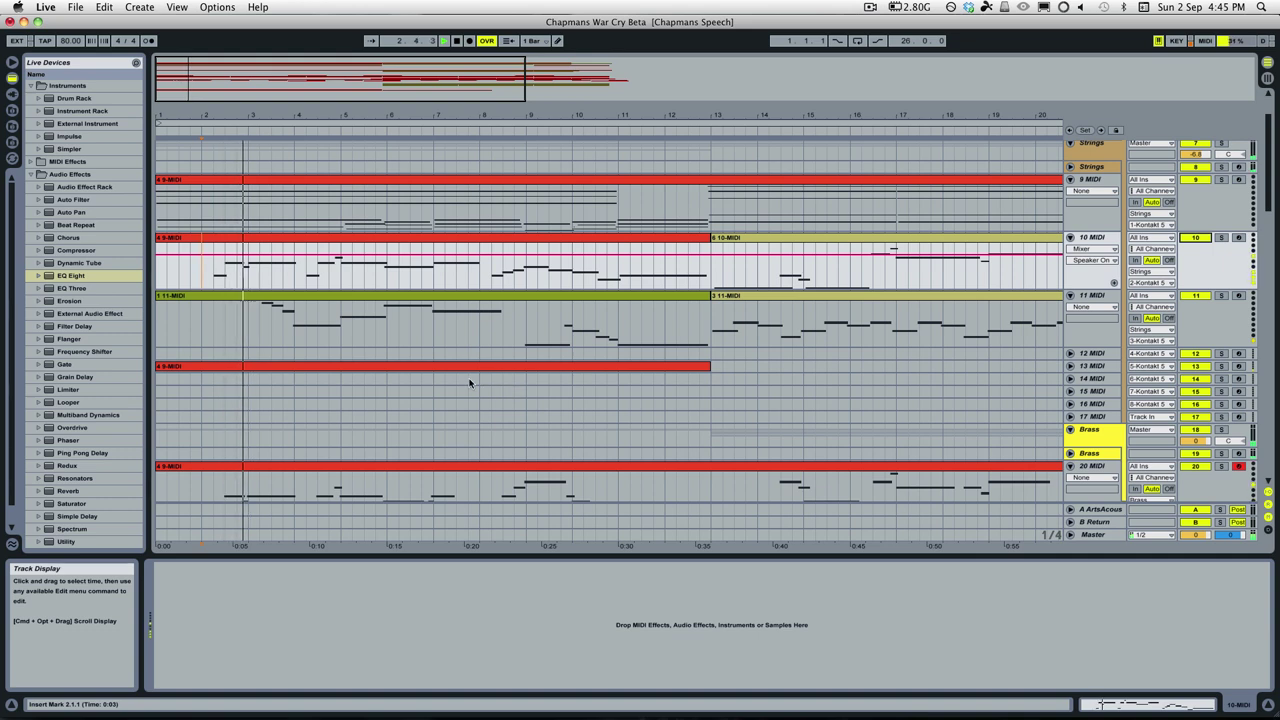
{"action": "scroll", "coordinate": [477, 368], "scroll_direction": "down", "scroll_amount": 3}
{"action": "scroll", "coordinate": [477, 368], "scroll_direction": "down", "scroll_amount": 2}
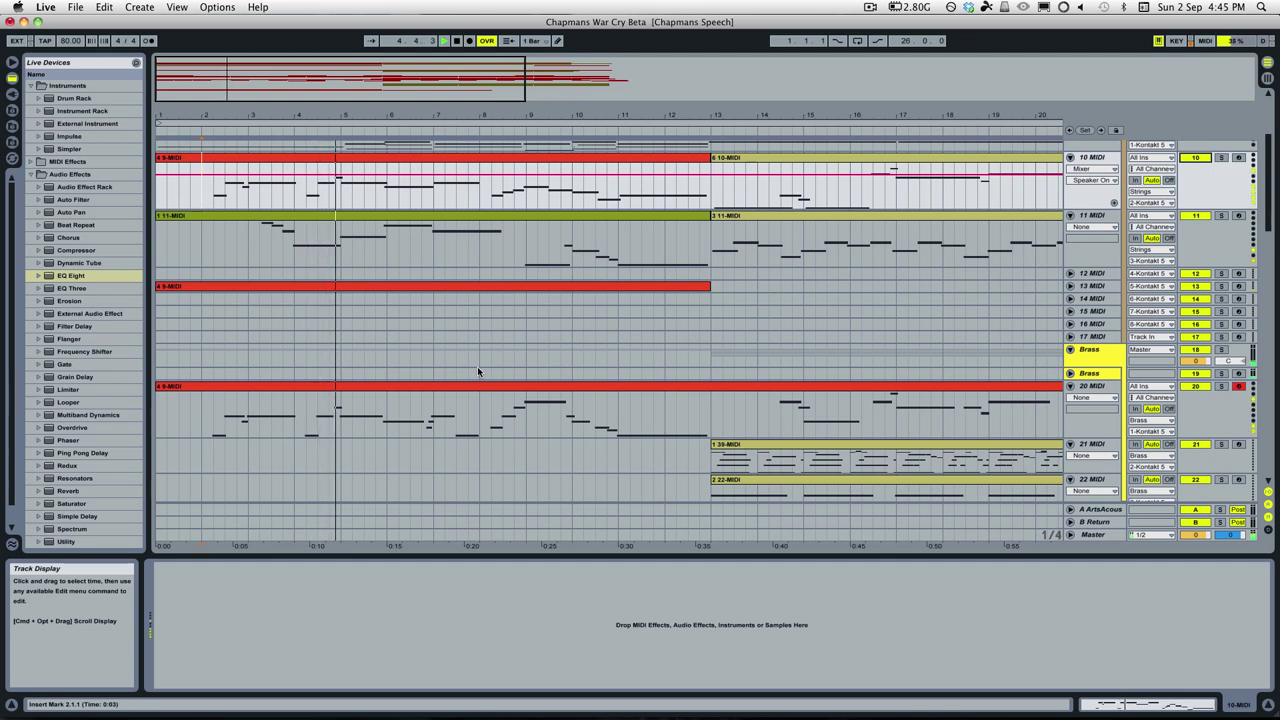
{"action": "scroll", "coordinate": [477, 371], "scroll_direction": "up", "scroll_amount": 3}
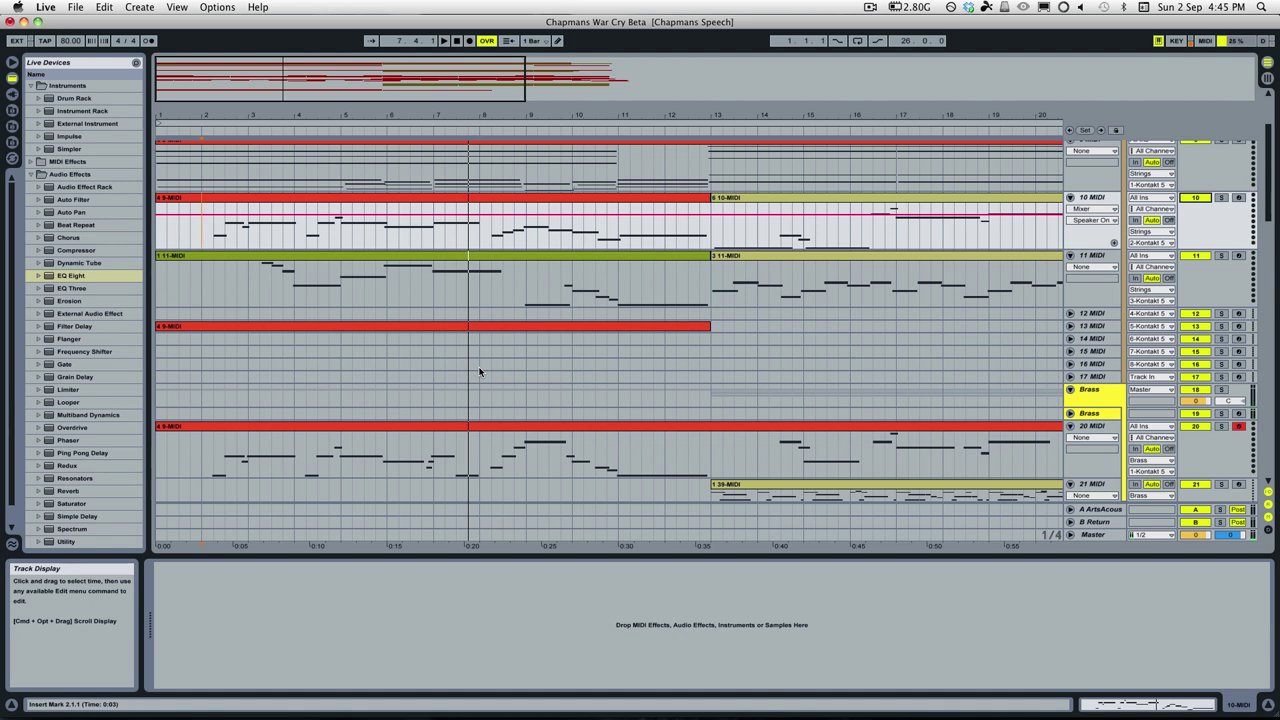
Play the 20 MIDI brass track soloed from bar 8, stop playback and unsolo it
{"action": "left_click", "coordinate": [474, 466]}
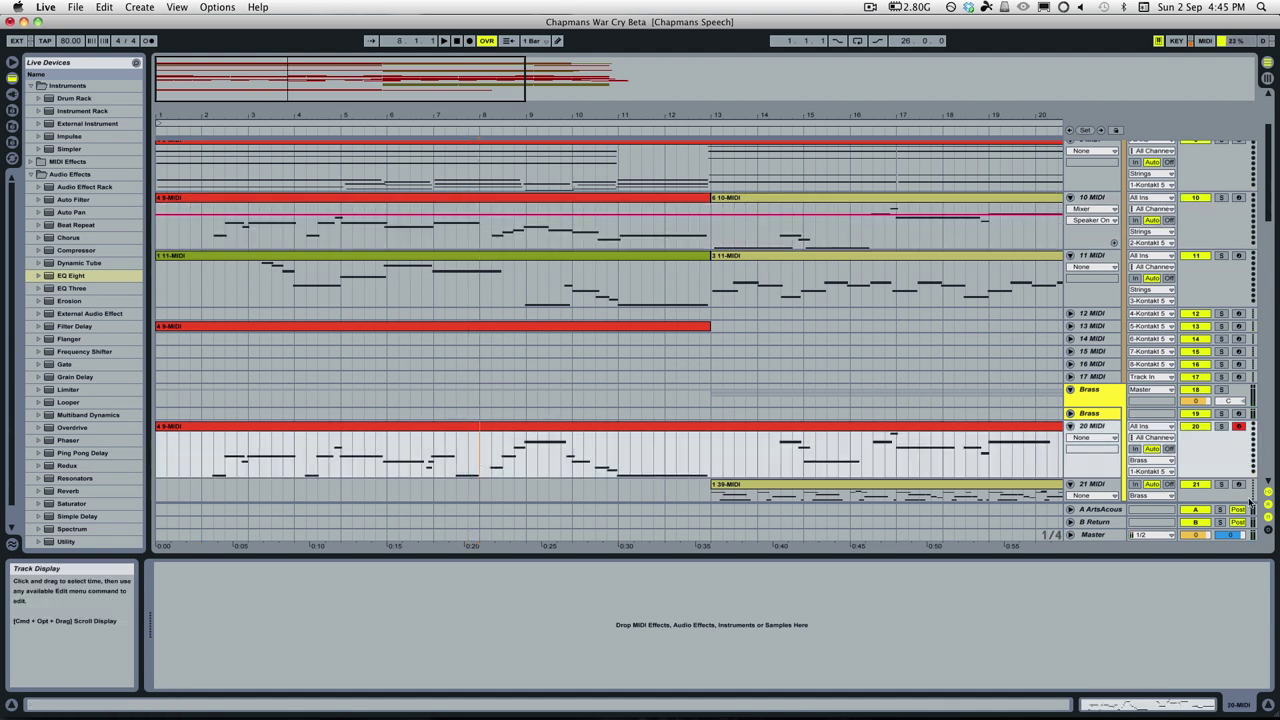
{"action": "key", "text": "space"}
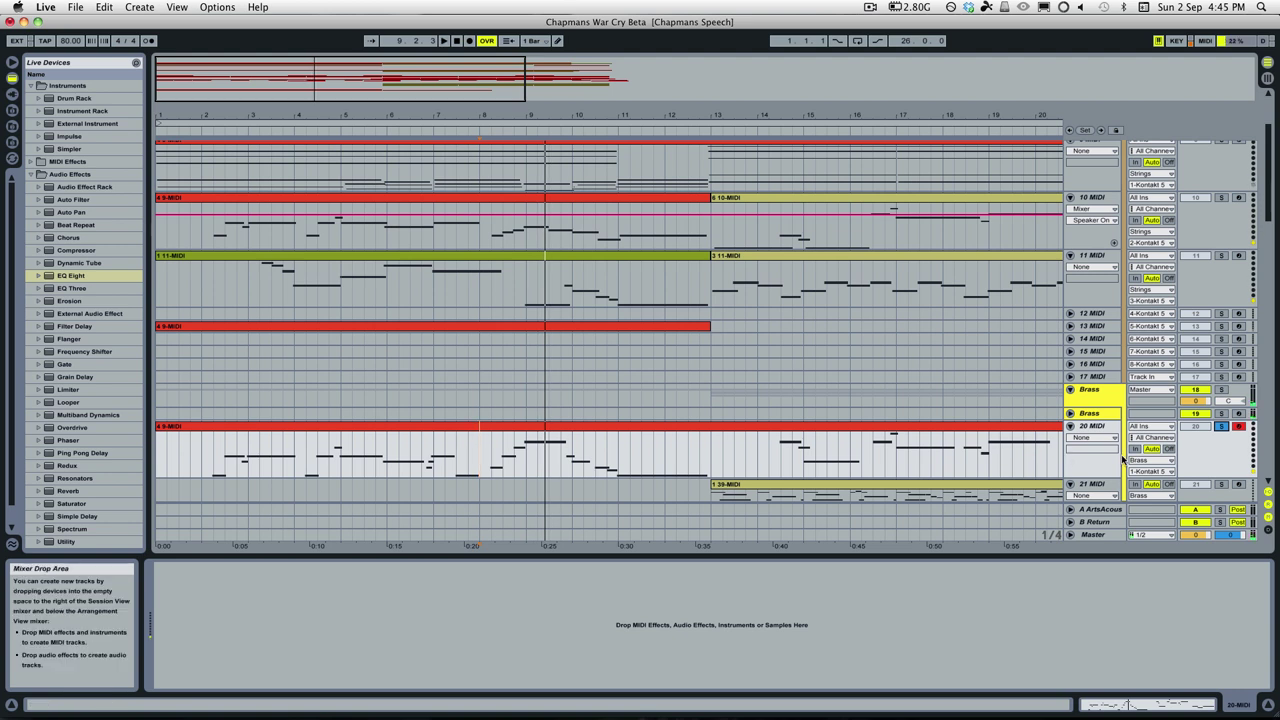
{"action": "left_click", "coordinate": [1221, 426]}
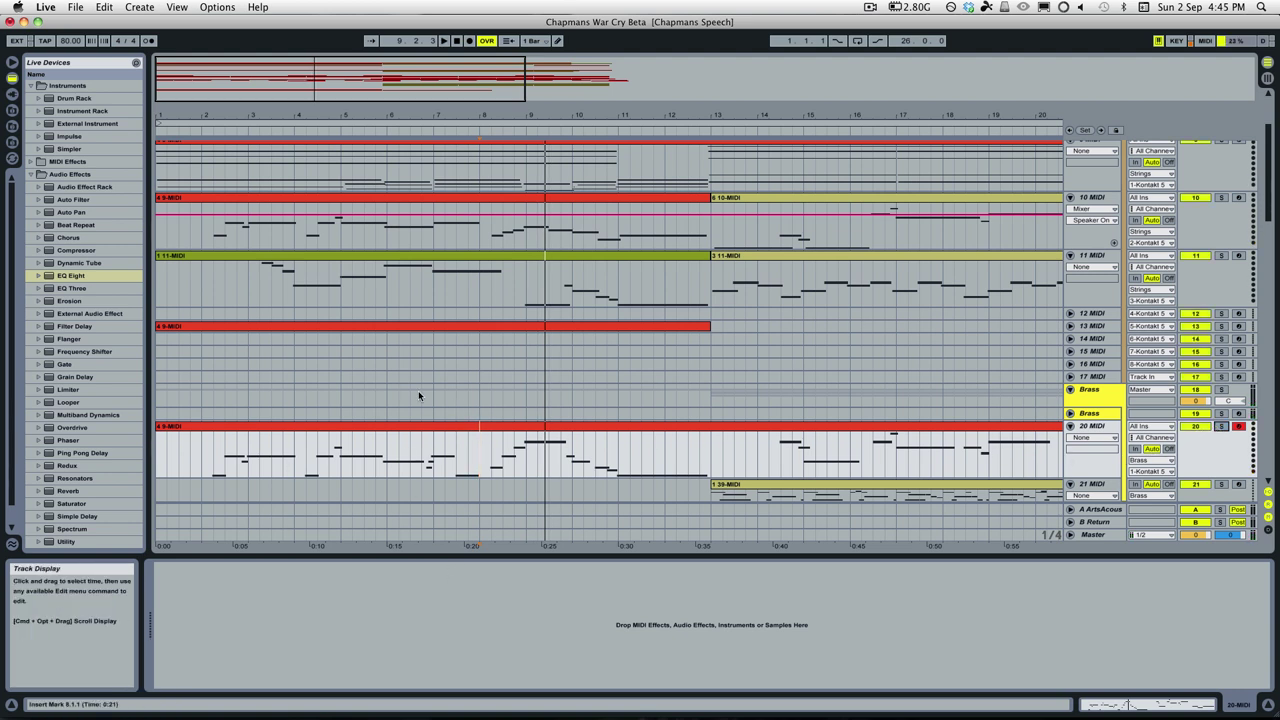
Highlight the 10 MIDI phrase from 2.2.1 to 8.1.1 and the 20 MIDI phrase from 2.1.1 to 8.3.1, and play all tracks from 6.4.1
{"action": "left_click", "coordinate": [239, 236]}
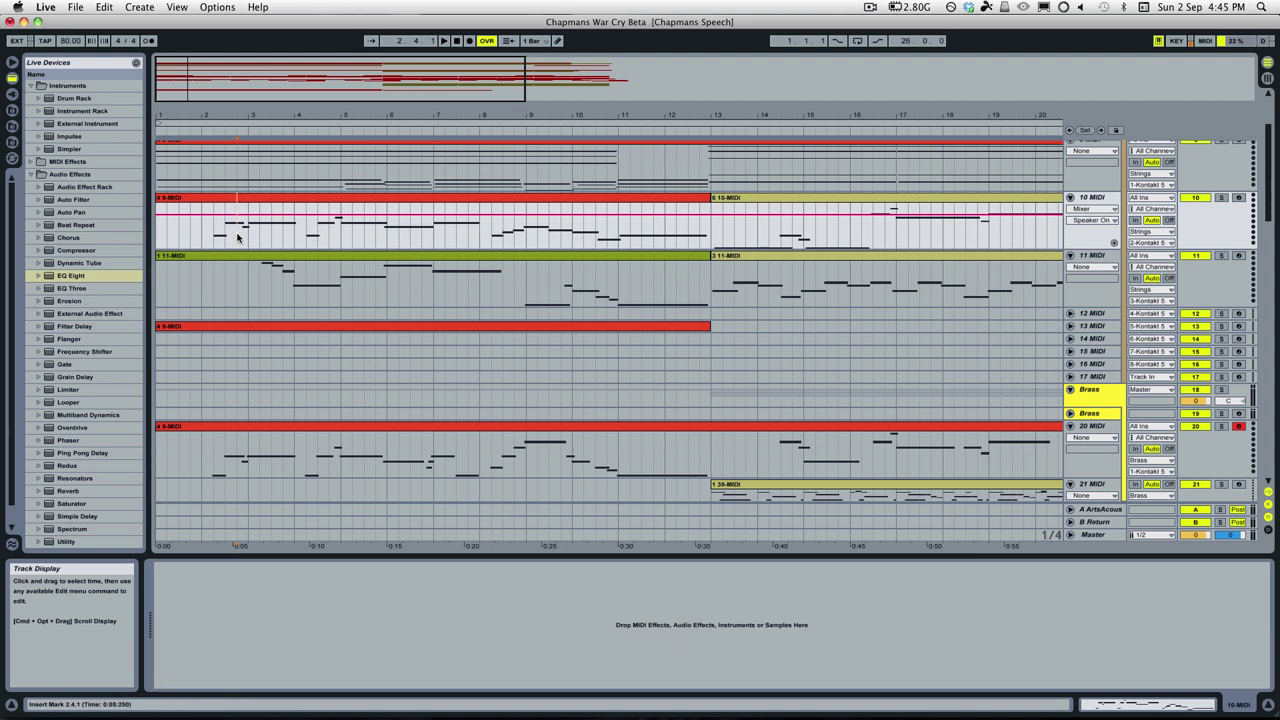
{"action": "left_click_drag", "start_coordinate": [228, 231], "coordinate": [474, 218]}
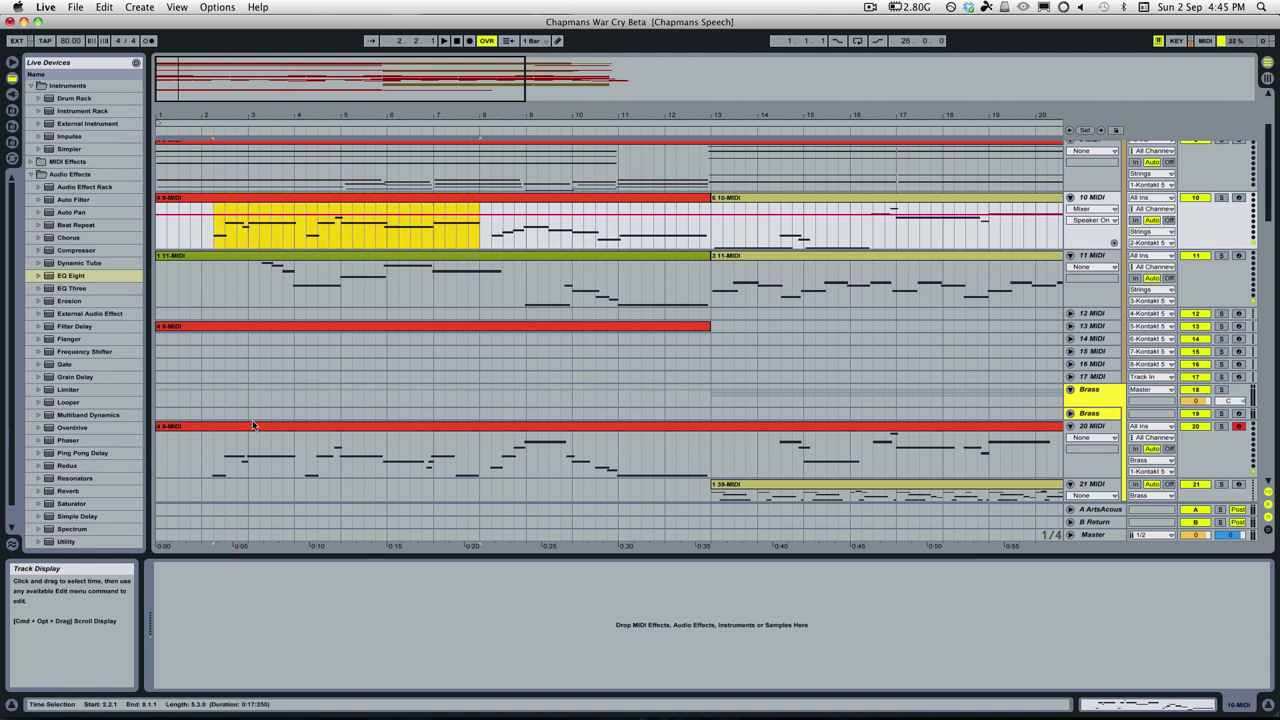
{"action": "left_click_drag", "start_coordinate": [202, 470], "coordinate": [505, 467]}
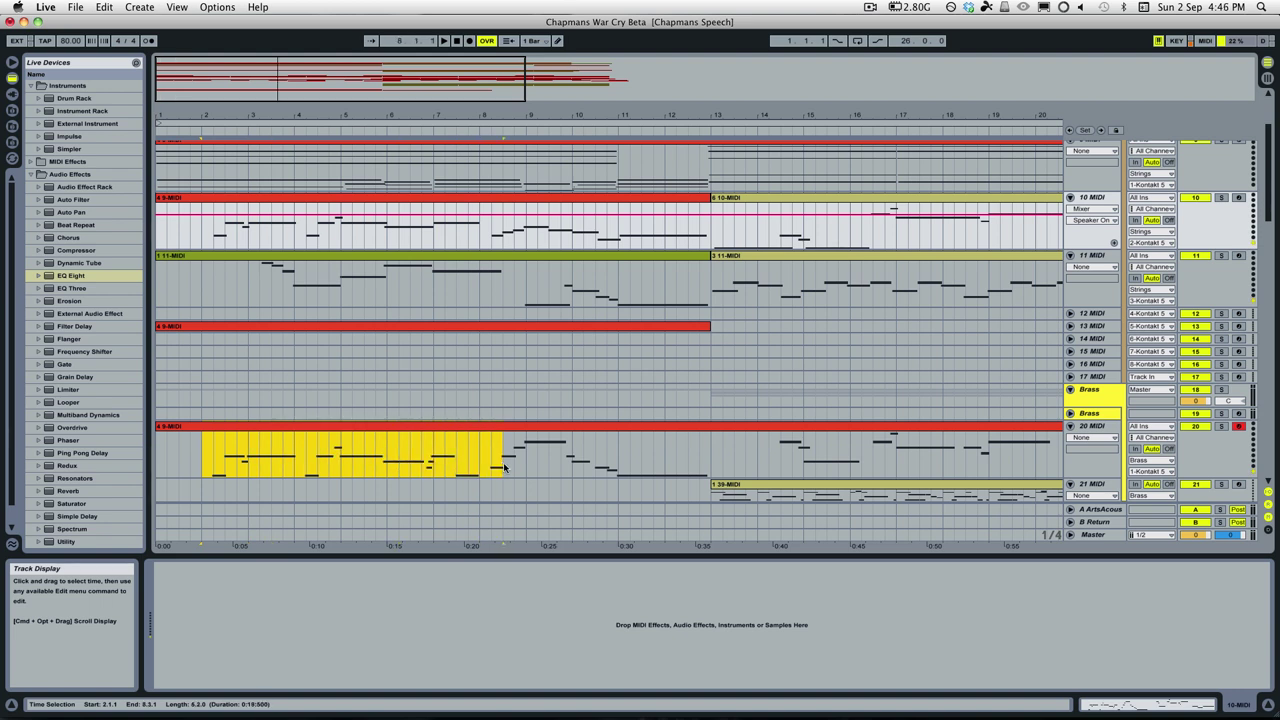
{"action": "left_click", "coordinate": [484, 470]}
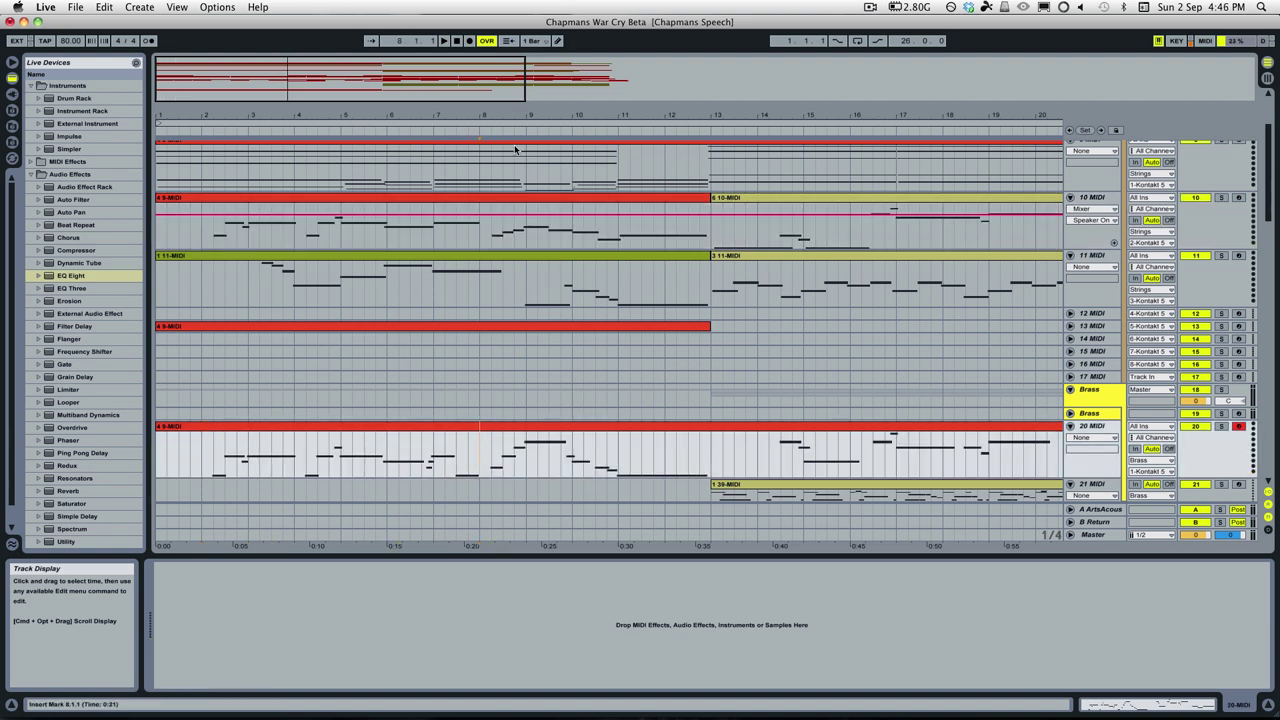
{"action": "left_click", "coordinate": [479, 239]}
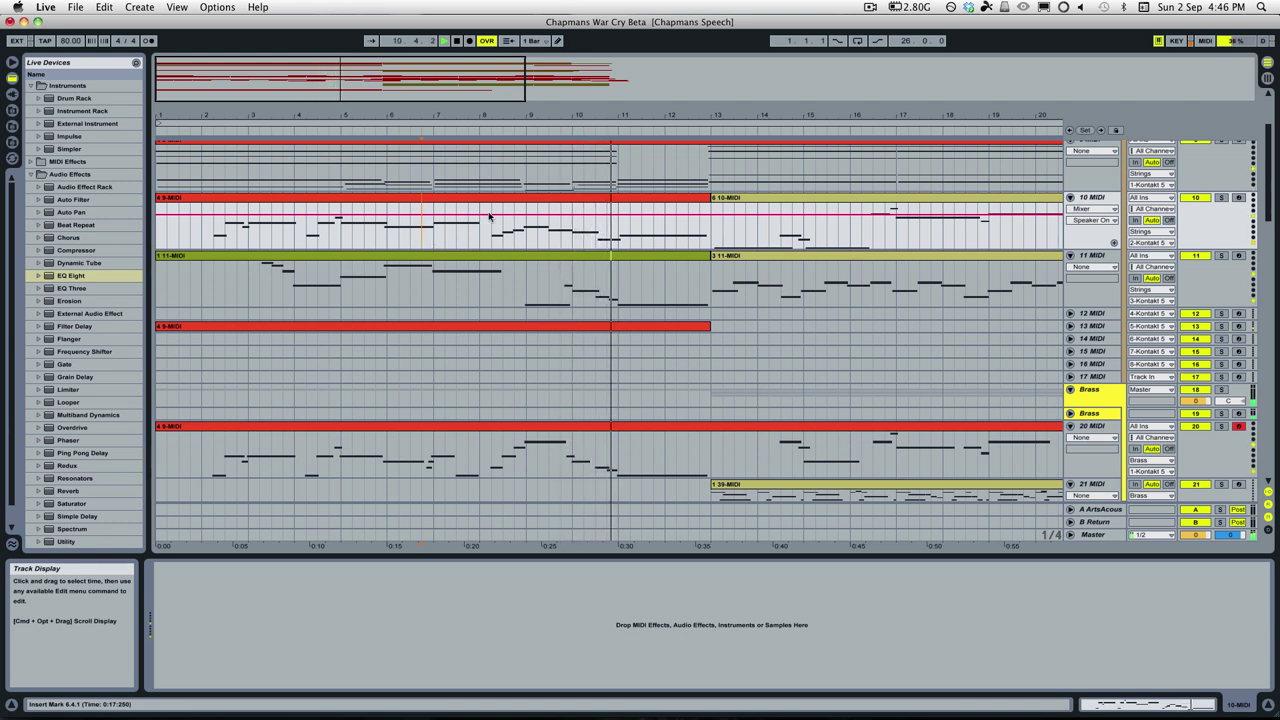
Solo the 10 MIDI strings and 20 MIDI brass tracks, play them together from 6.4.1, and clear both solos
{"action": "left_click", "coordinate": [1220, 198]}
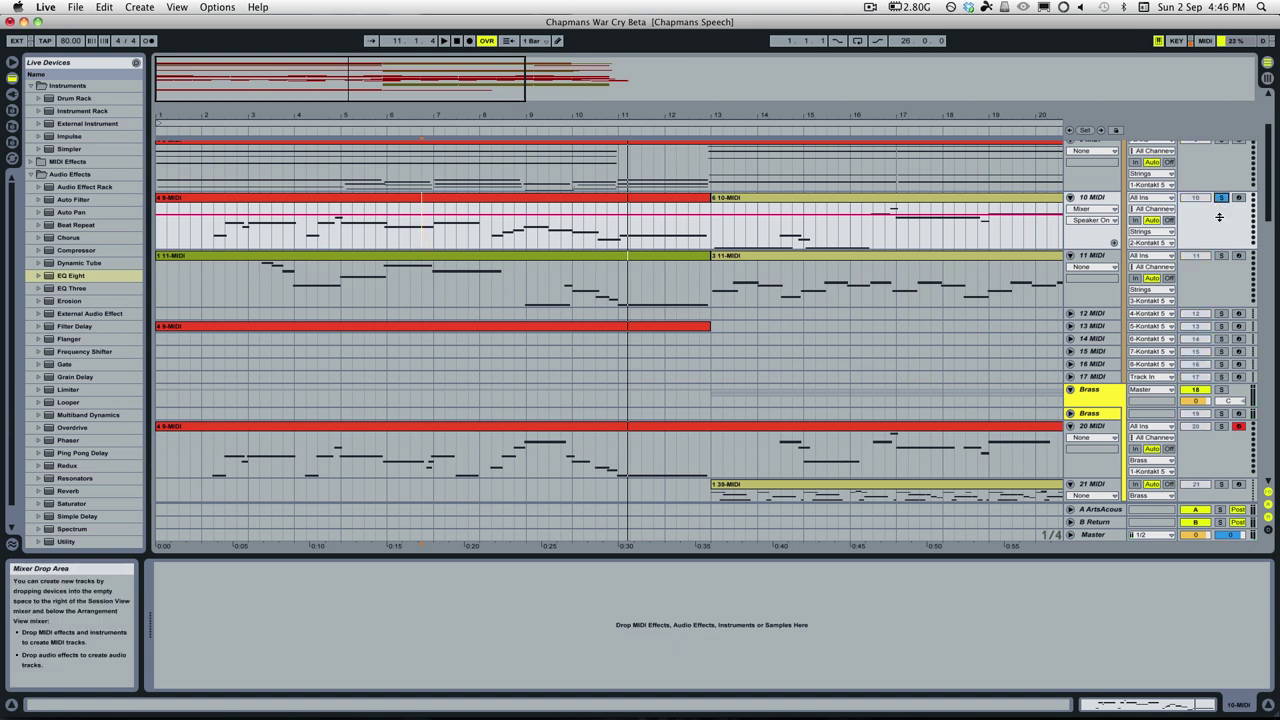
{"action": "left_click", "coordinate": [1219, 431]}
{"action": "left_click", "coordinate": [1220, 426]}
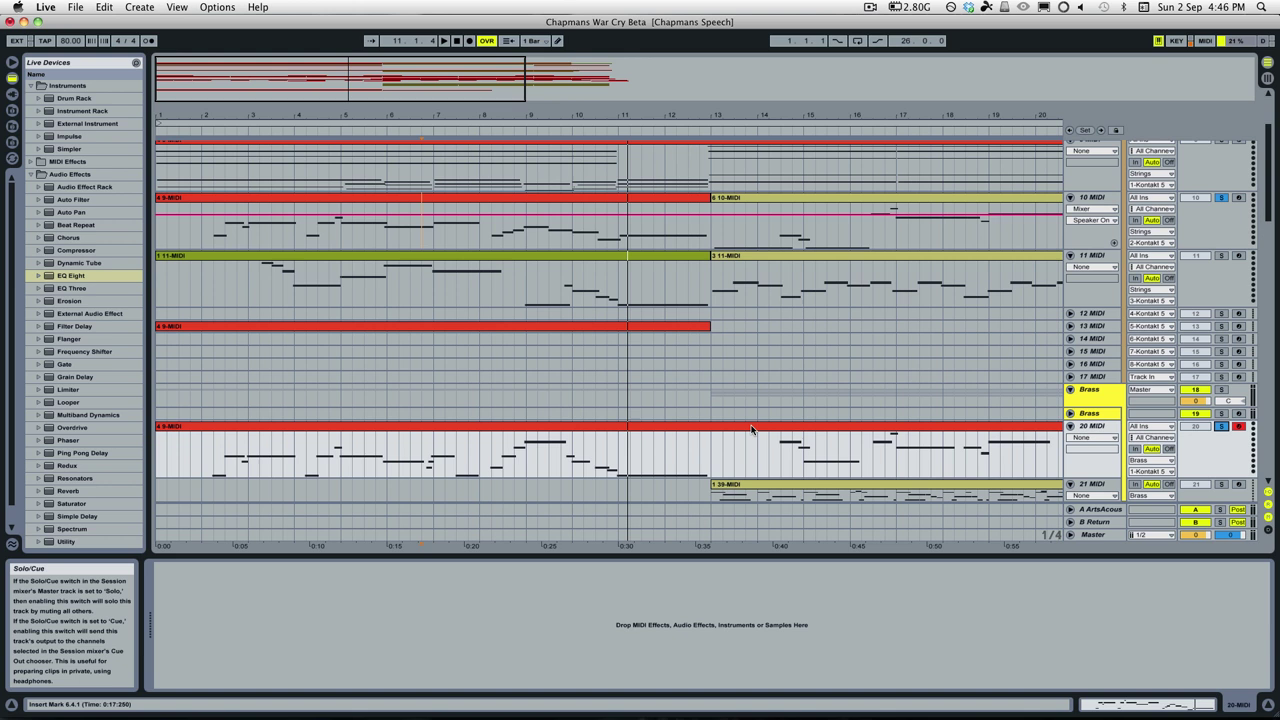
{"action": "left_click", "coordinate": [432, 455]}
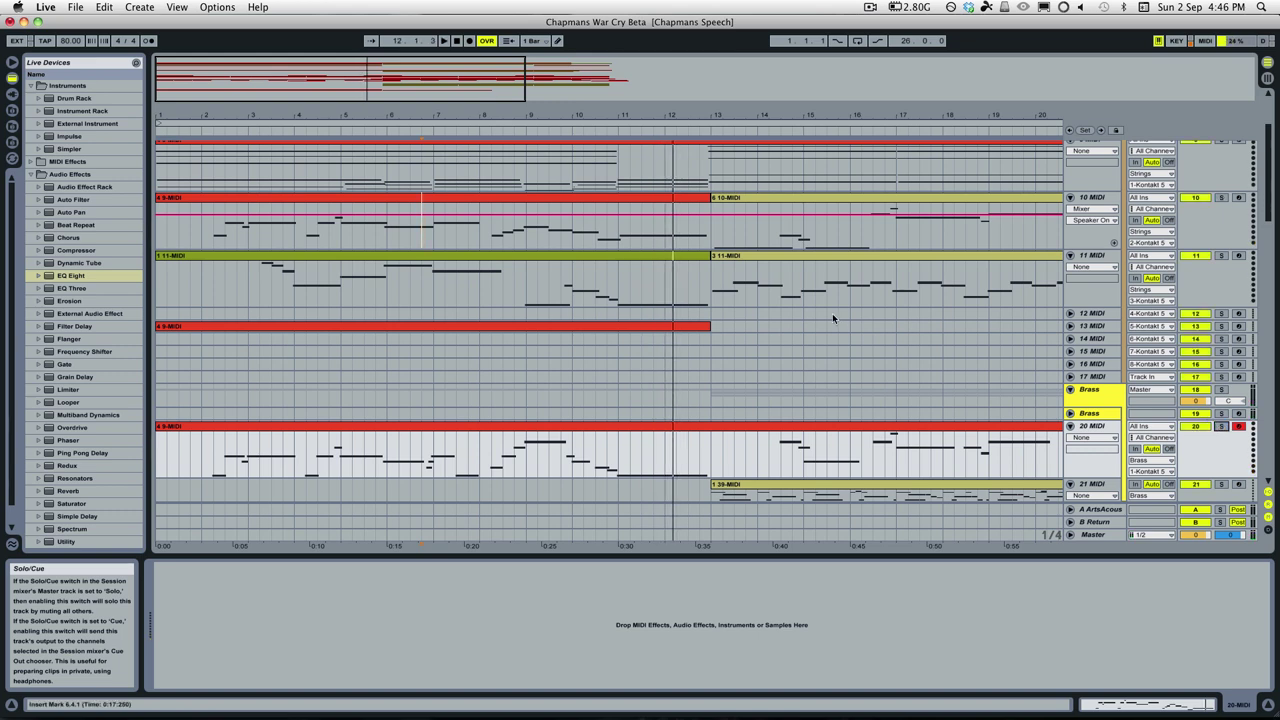
Solo the 10 MIDI and 11 MIDI strings tracks and play them from bar 3
{"action": "scroll", "coordinate": [800, 343], "scroll_direction": "down", "scroll_amount": 3}
{"action": "scroll", "coordinate": [800, 343], "scroll_direction": "up", "scroll_amount": 1}
{"action": "scroll", "coordinate": [207, 447], "scroll_direction": "up", "scroll_amount": 3}
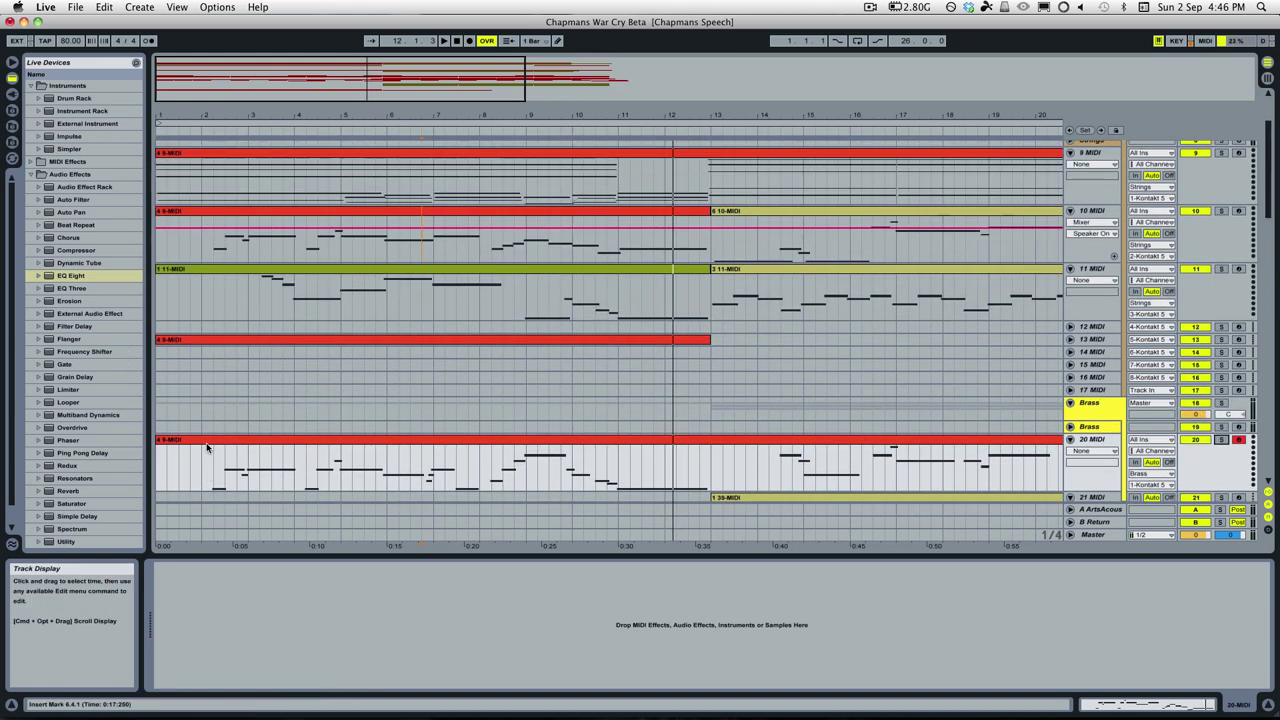
{"action": "left_click", "coordinate": [208, 455]}
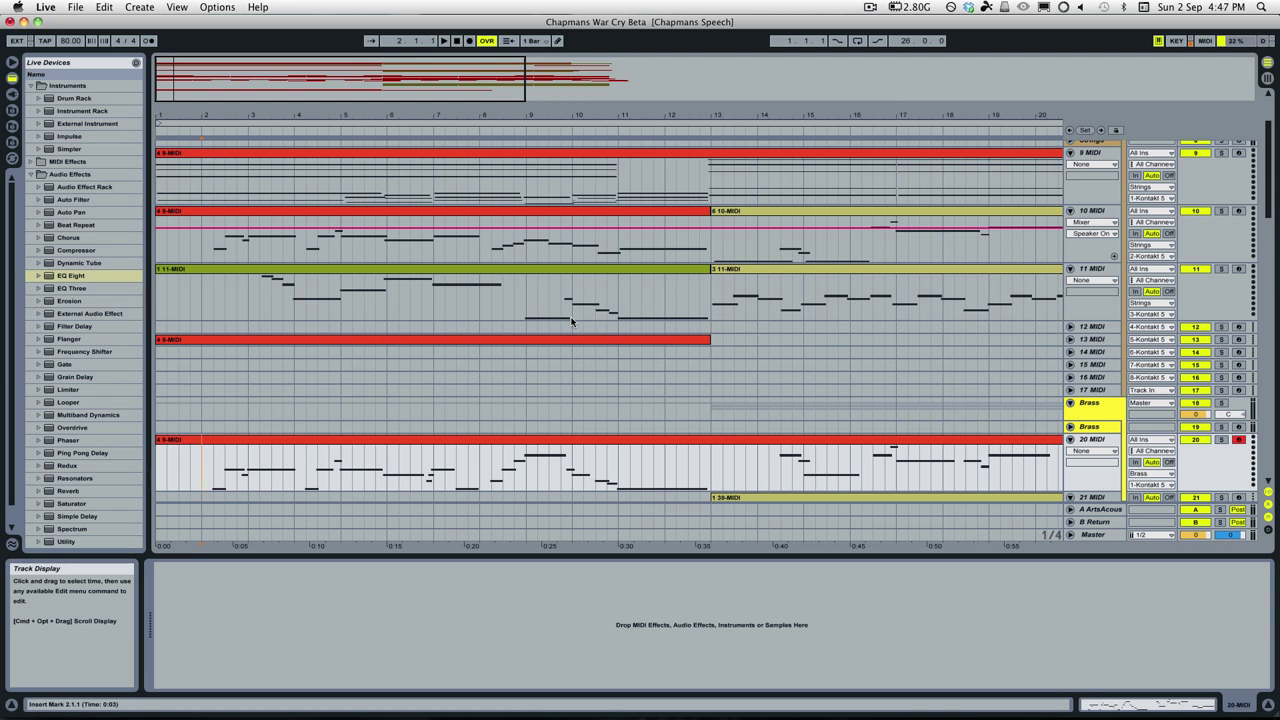
{"action": "scroll", "coordinate": [565, 315], "scroll_direction": "down", "scroll_amount": 2}
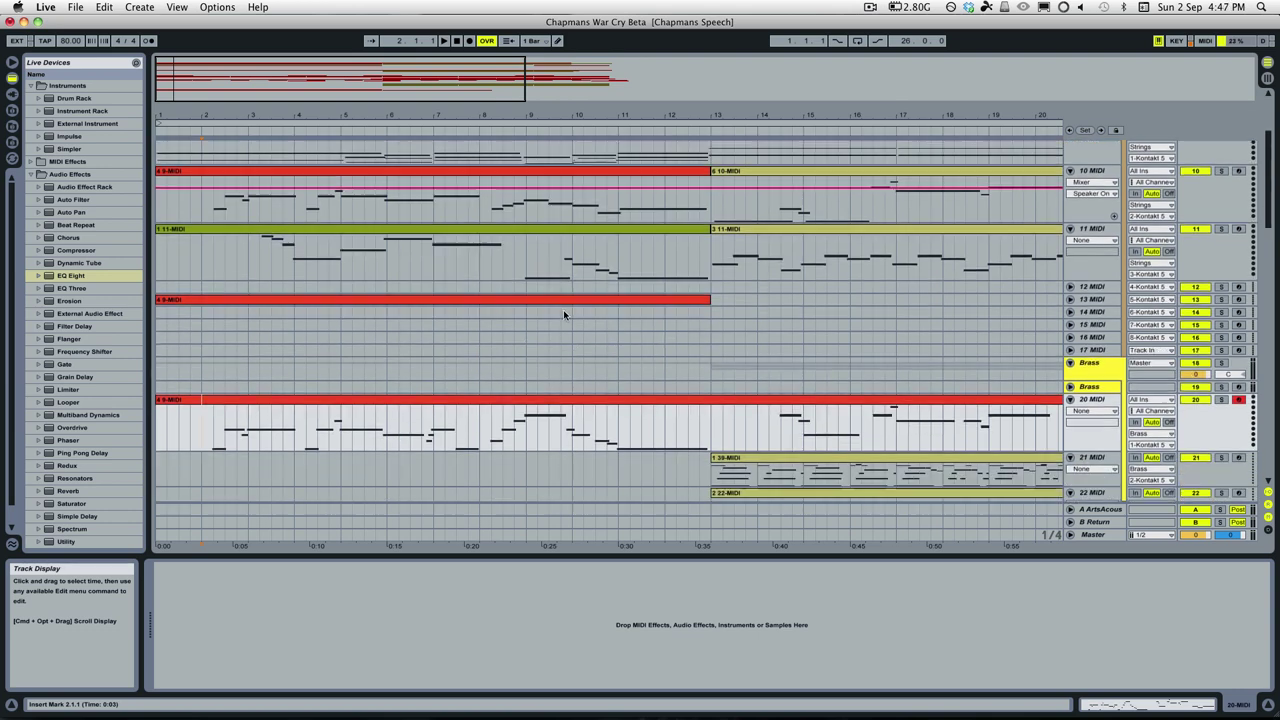
{"action": "left_click", "coordinate": [288, 257]}
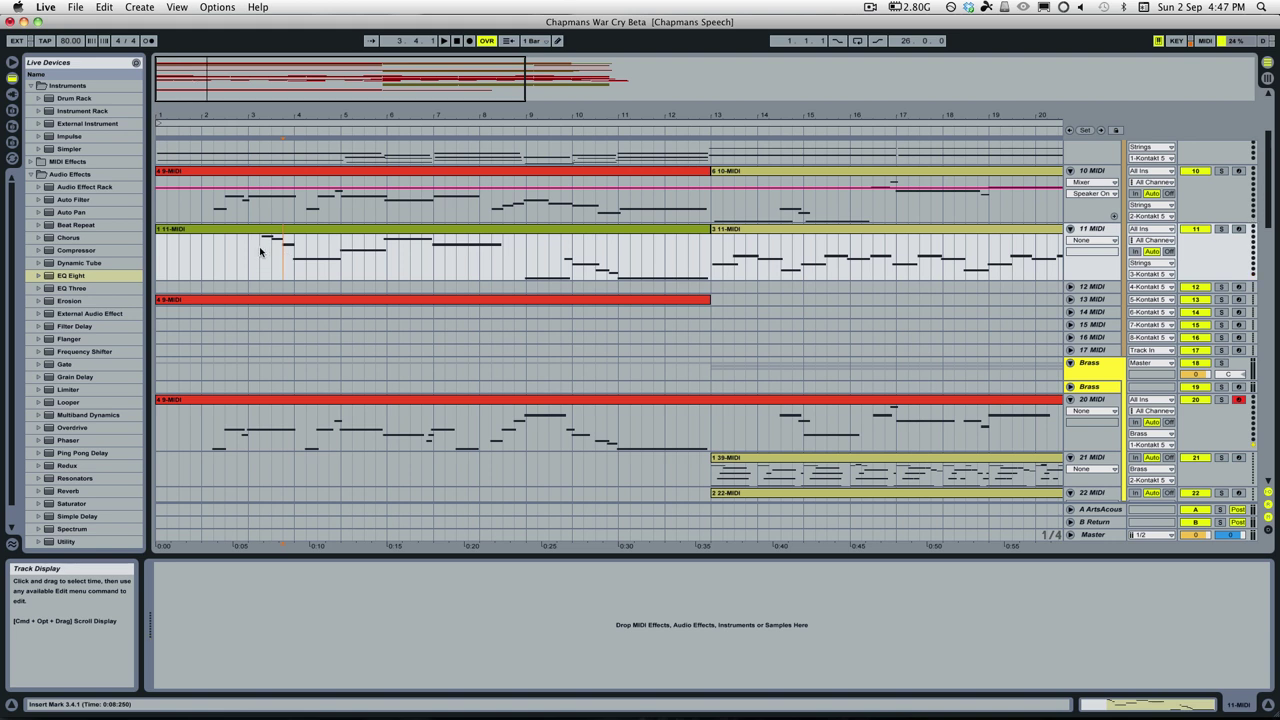
{"action": "left_click", "coordinate": [1222, 229]}
{"action": "left_click", "coordinate": [1220, 171]}
{"action": "key", "text": "space"}
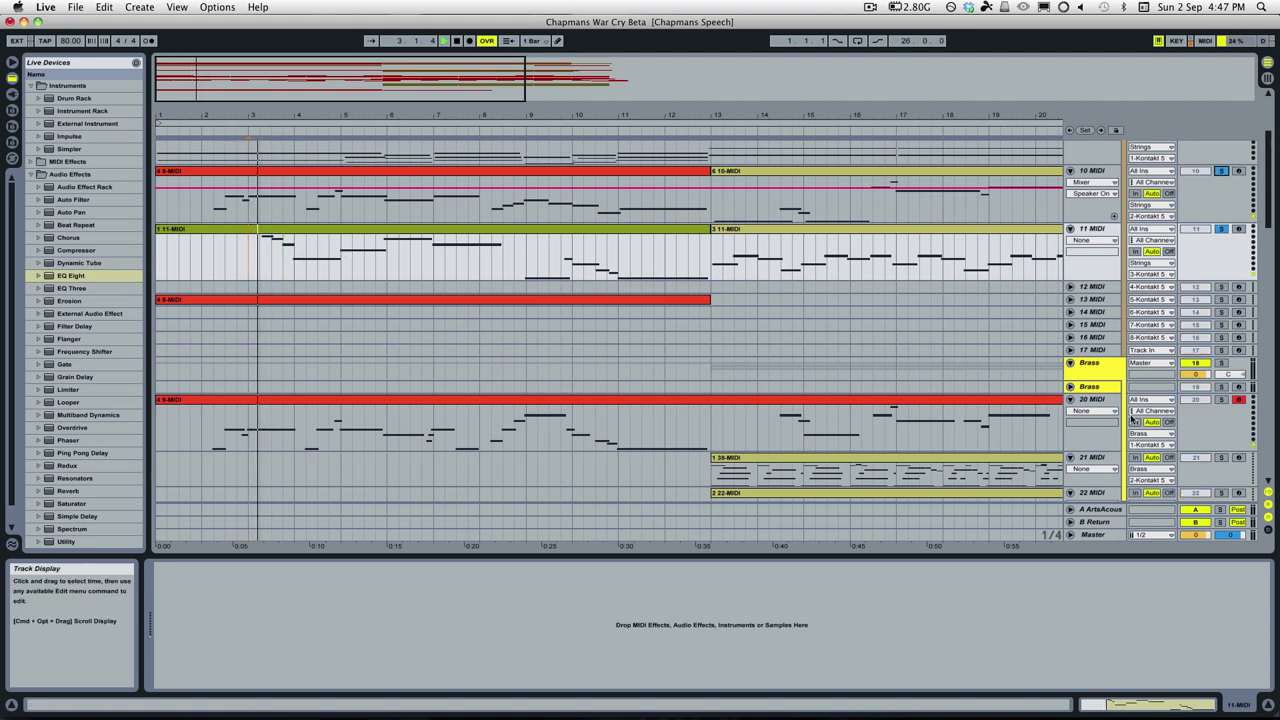
Add the 20 MIDI brass track to the solo and play all three soloed tracks from bar 2
{"action": "left_click", "coordinate": [1220, 399]}
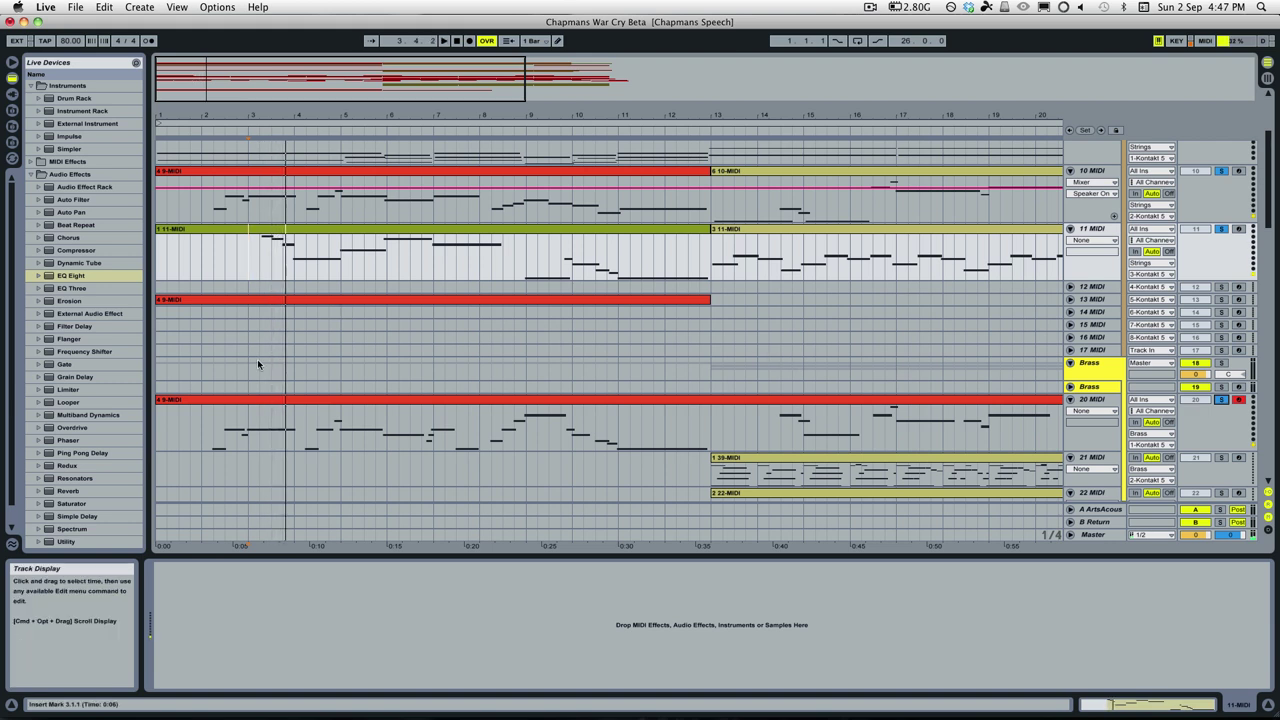
{"action": "left_click", "coordinate": [209, 432]}
{"action": "key", "text": "space"}
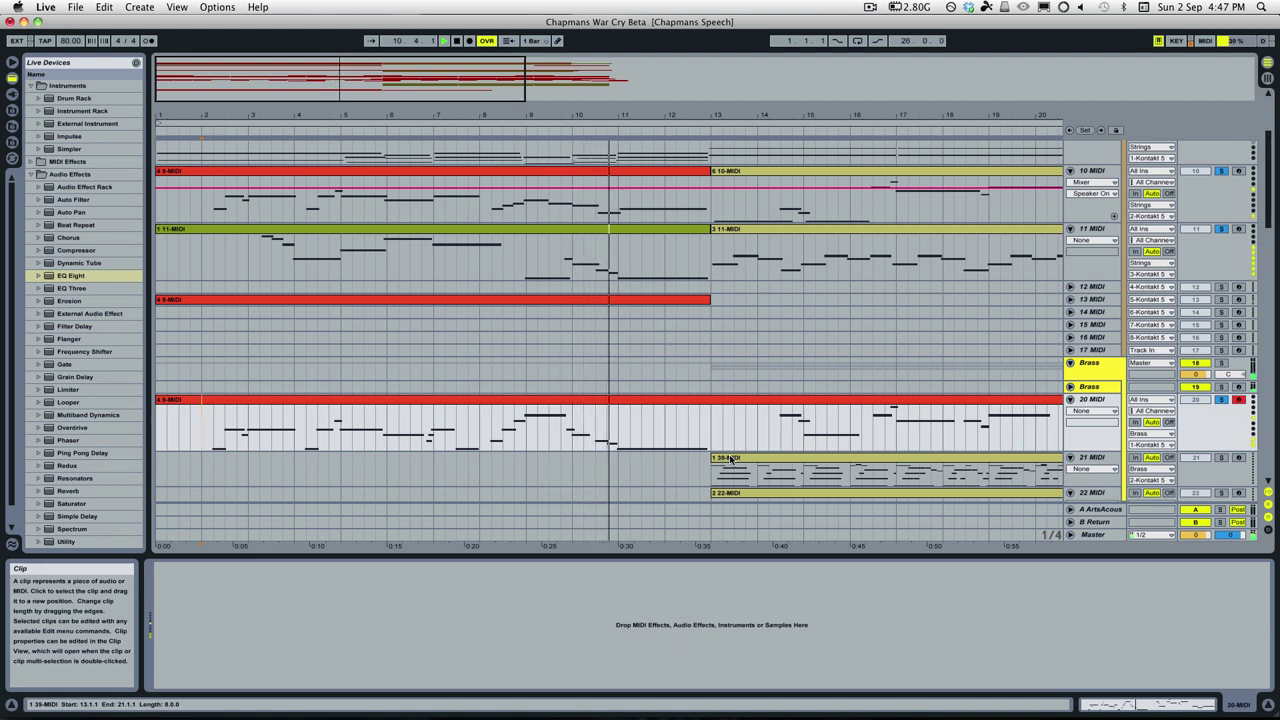
{"action": "key", "text": "space"}
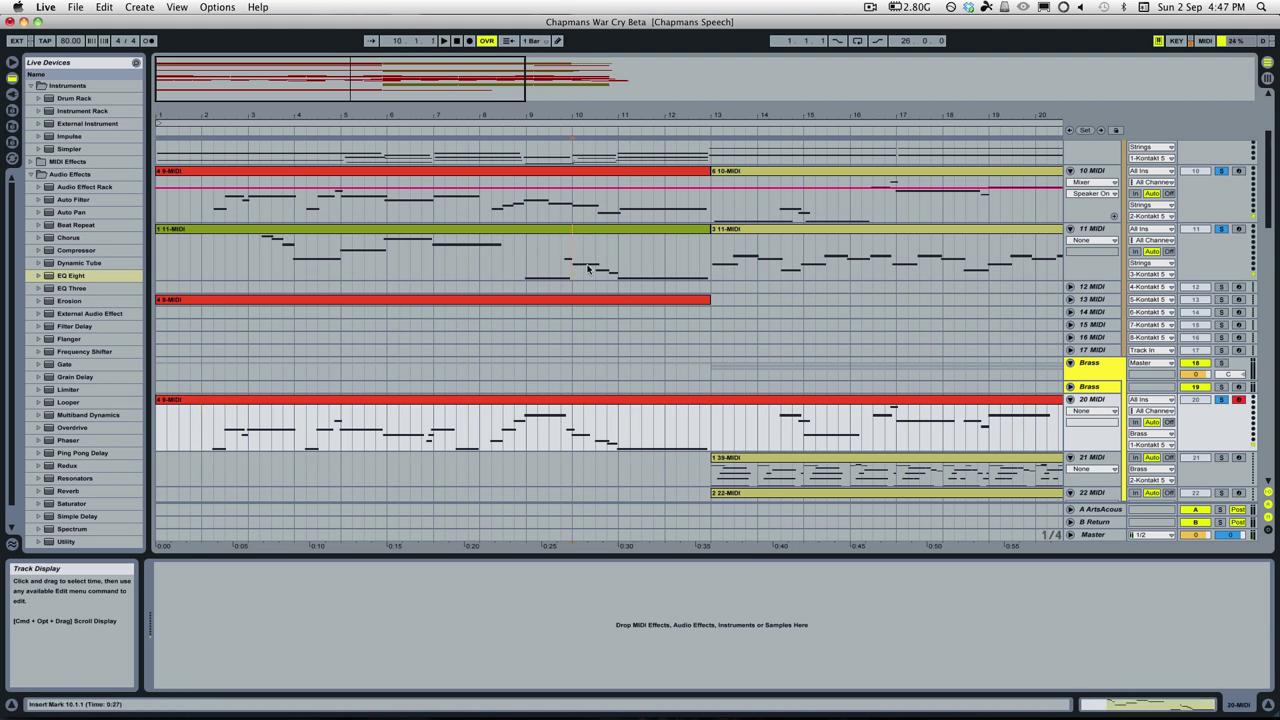
Highlight bars 10.1.1 to 13.1.1 on the 10 MIDI and 11 MIDI strings tracks, and clear all solos
{"action": "left_click_drag", "start_coordinate": [573, 268], "coordinate": [620, 270]}
{"action": "left_click_drag", "start_coordinate": [608, 196], "coordinate": [620, 200]}
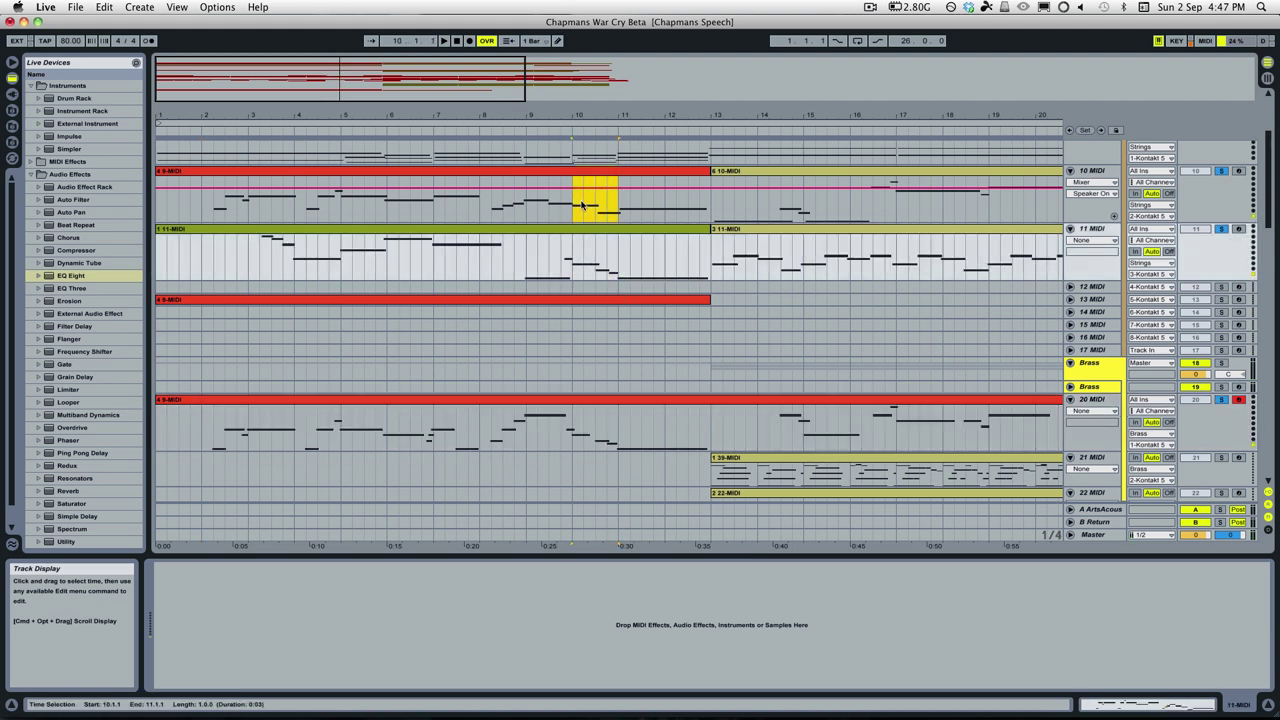
{"action": "left_click", "coordinate": [635, 207]}
{"action": "left_click_drag", "start_coordinate": [706, 213], "coordinate": [614, 210]}
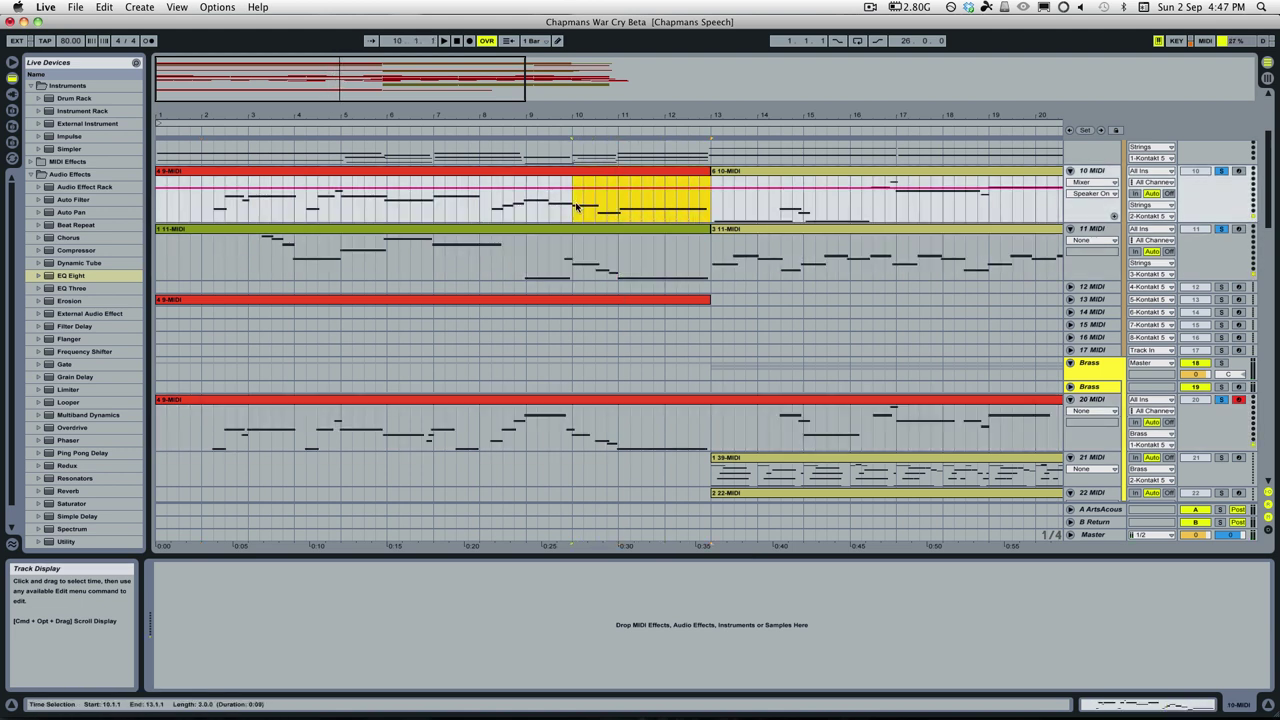
{"action": "left_click_drag", "start_coordinate": [572, 265], "coordinate": [686, 268]}
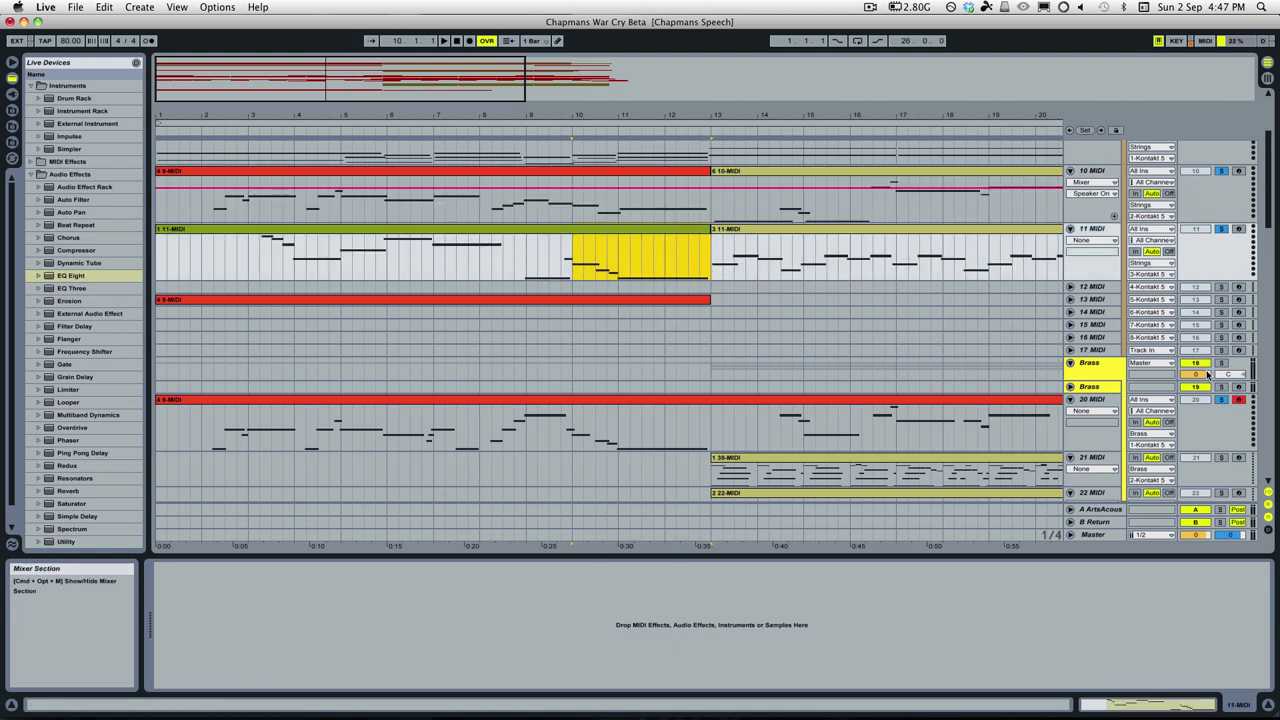
{"action": "left_click", "coordinate": [1220, 400]}
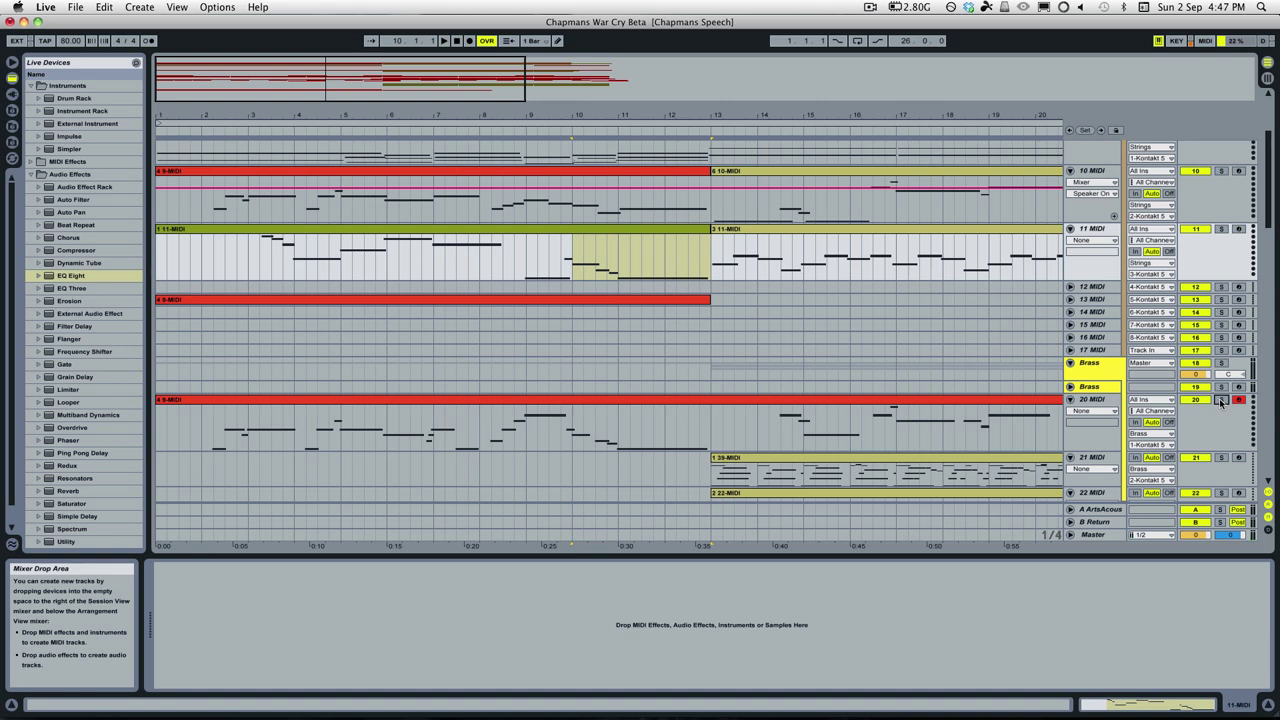
Open the 9-MIDI clip on the 49 MIDI wind track to show its notes
{"action": "scroll", "coordinate": [500, 349], "scroll_direction": "down", "scroll_amount": 10}
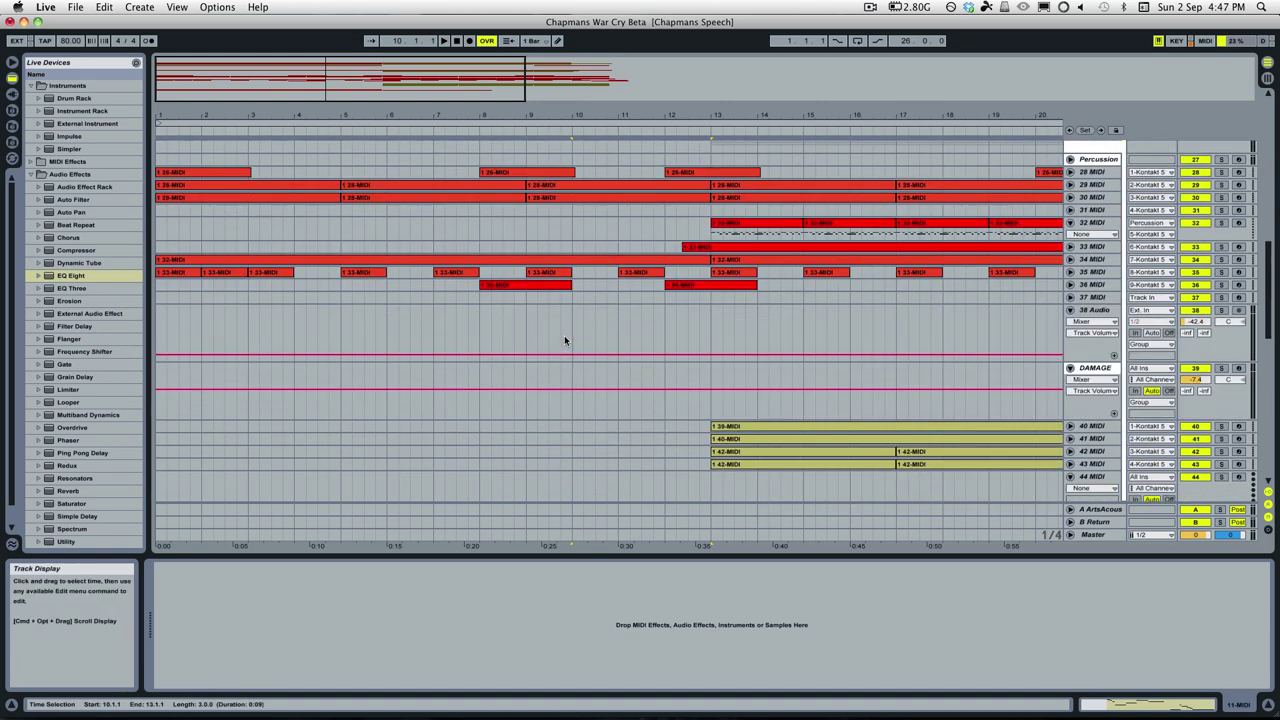
{"action": "scroll", "coordinate": [562, 334], "scroll_direction": "down", "scroll_amount": 5}
{"action": "double_click", "coordinate": [562, 346]}
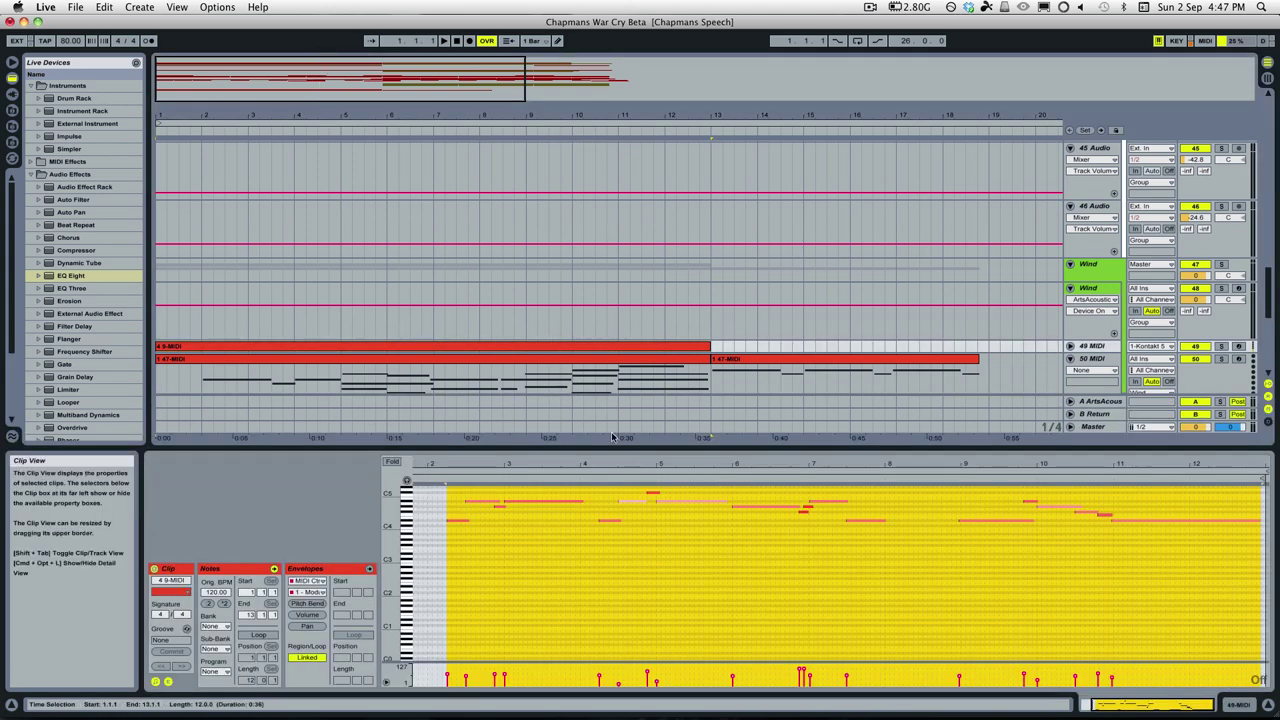
Play the 49 MIDI wind track soloed from late in bar 6, and replay the passage with the solo cleared
{"action": "key", "text": "s"}
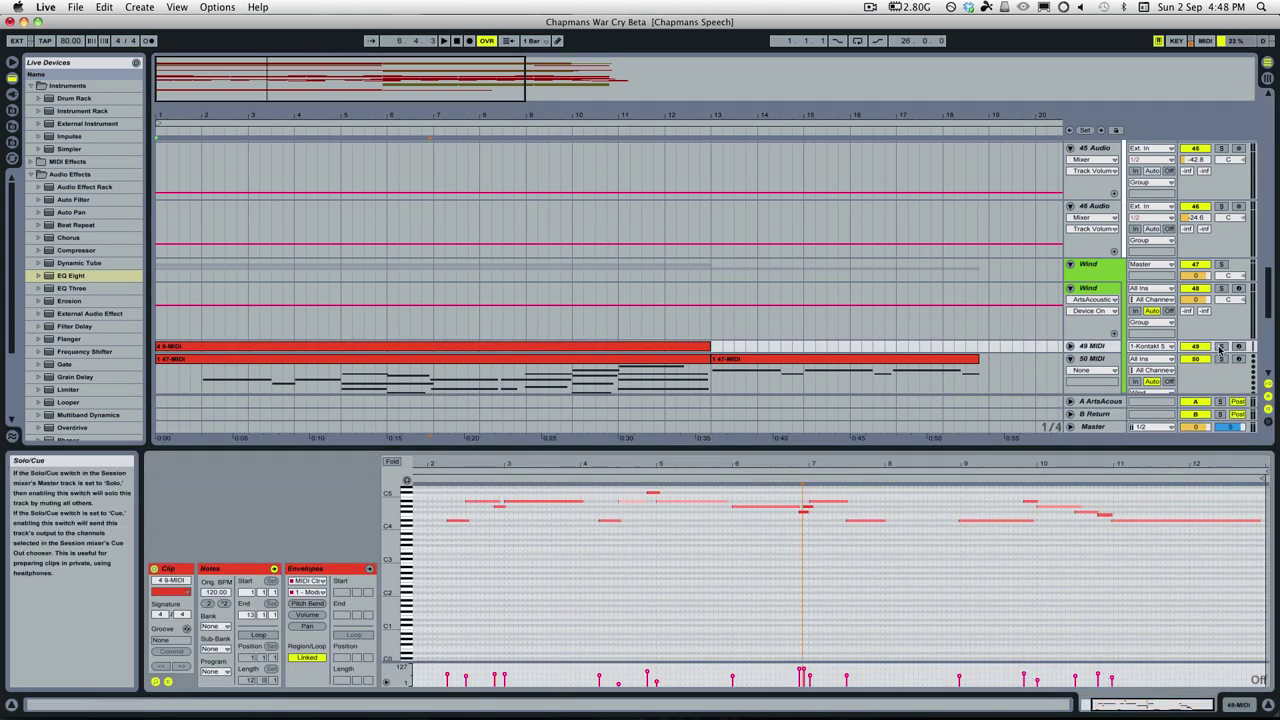
{"action": "key", "text": "space"}
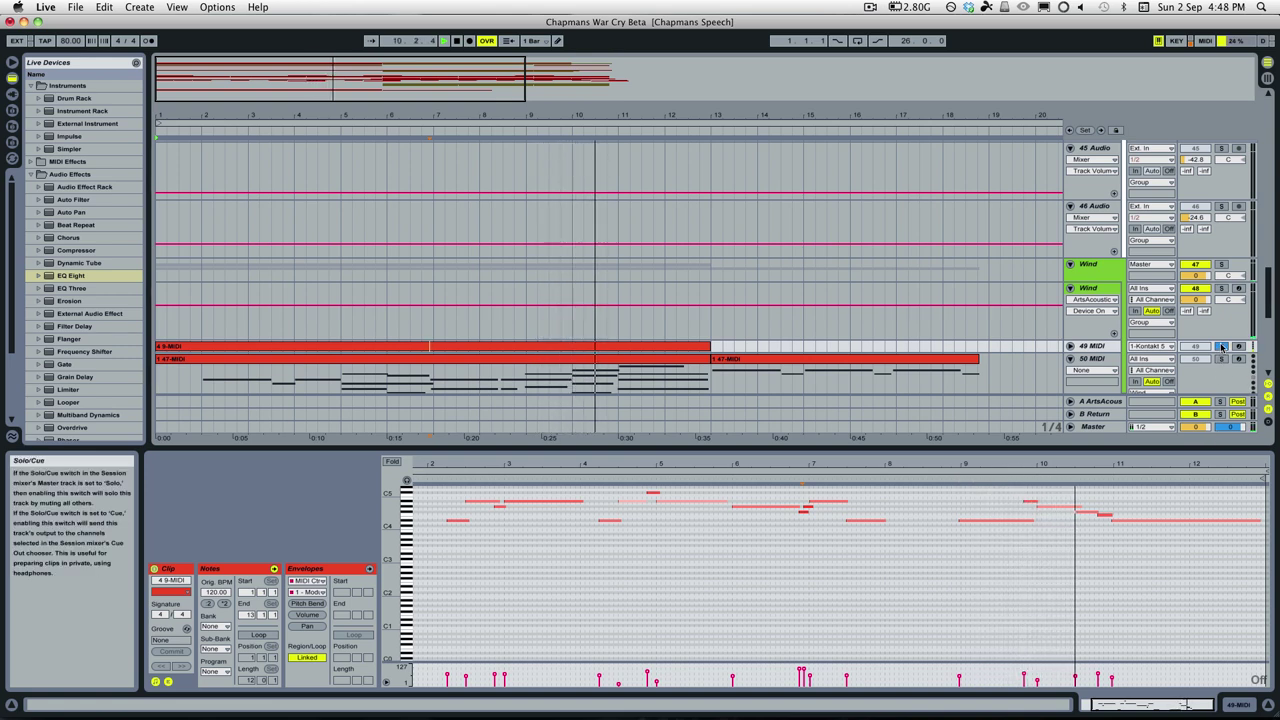
{"action": "key", "text": "space"}
{"action": "key", "text": "space"}
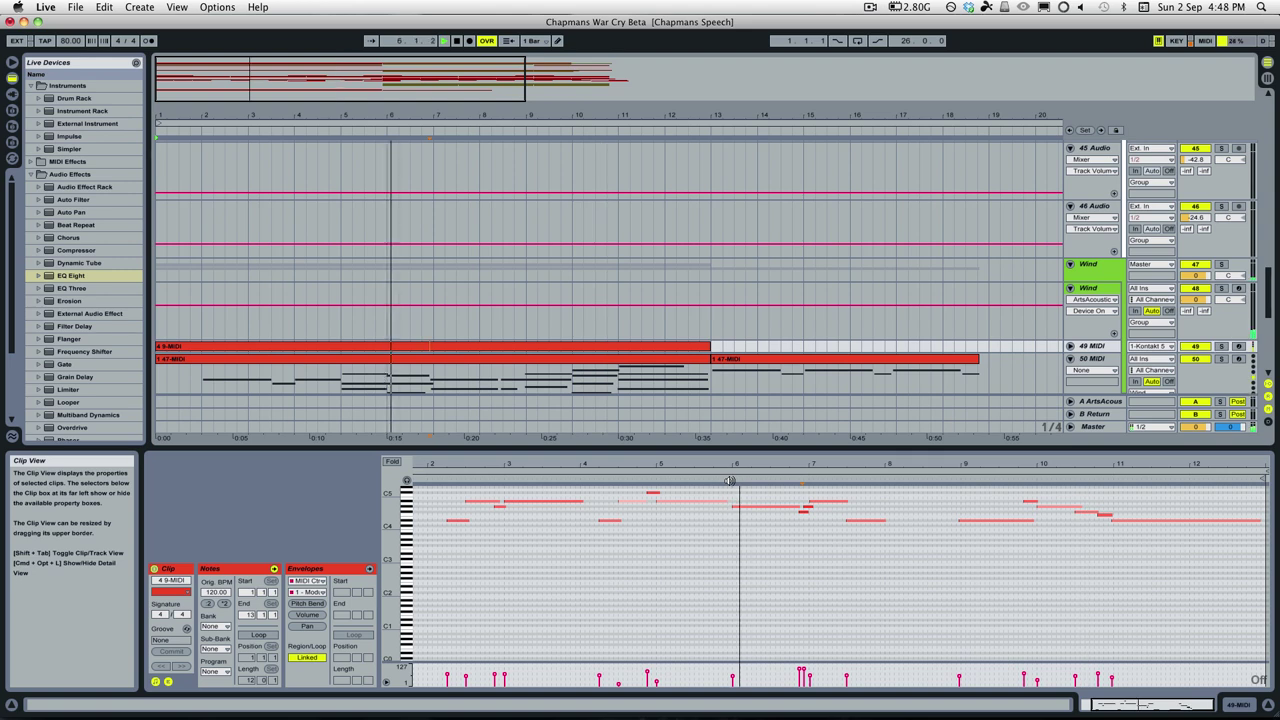
{"action": "left_click", "coordinate": [1221, 347]}
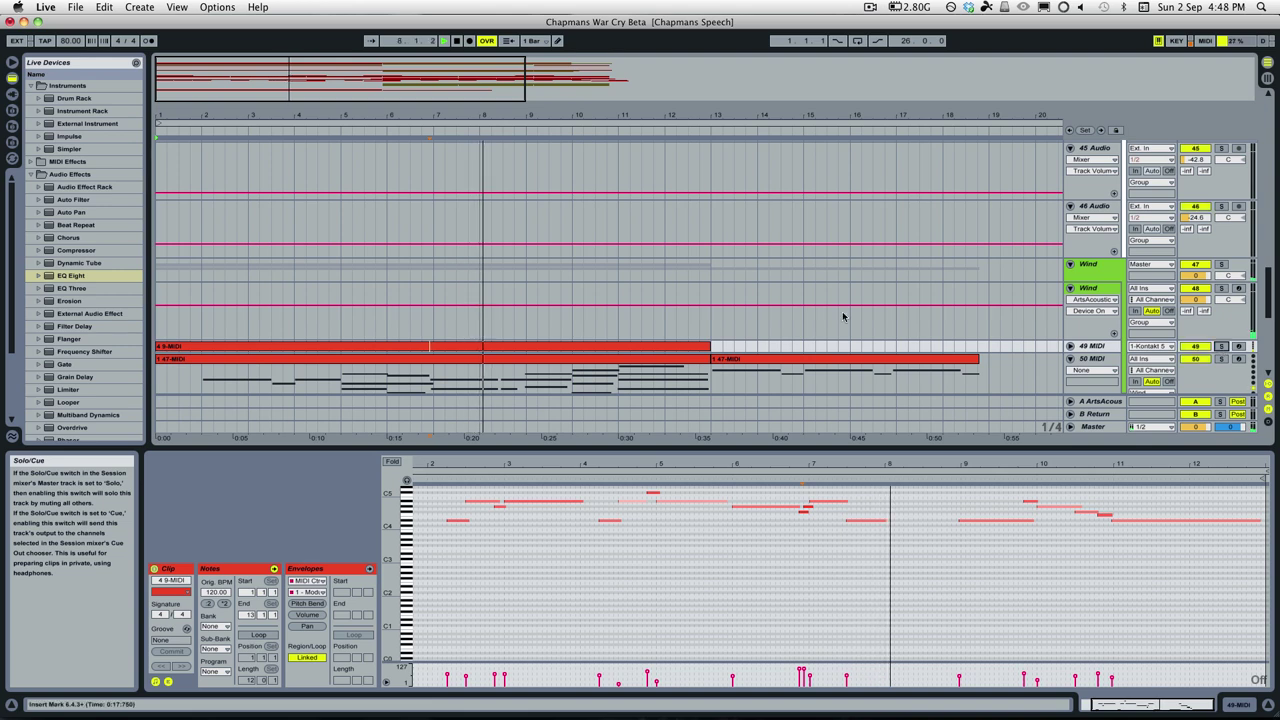
Stop playback, enlarge the arrangement area, and view the Strife Percussion multi in the Percussion track's Kontakt 5 window
{"action": "scroll", "coordinate": [694, 317], "scroll_direction": "up", "scroll_amount": 10}
{"action": "scroll", "coordinate": [775, 240], "scroll_direction": "up", "scroll_amount": 1}
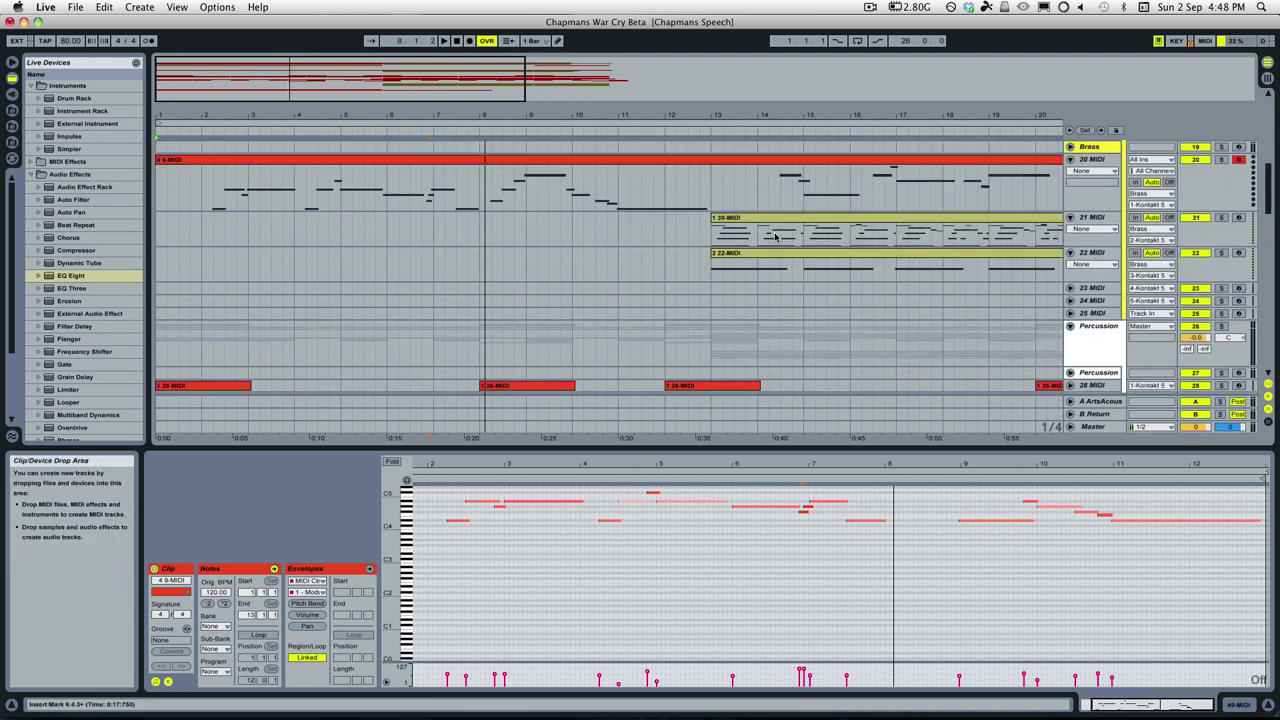
{"action": "left_click_drag", "start_coordinate": [788, 445], "coordinate": [790, 545]}
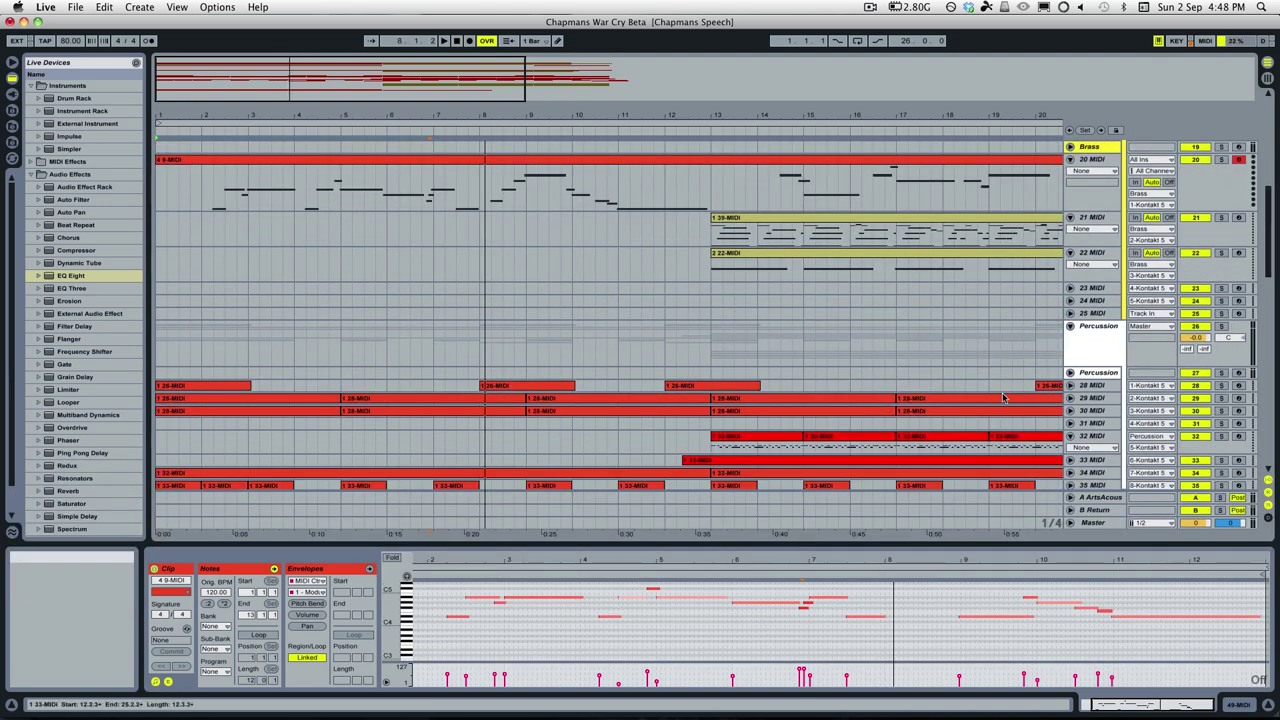
{"action": "left_click", "coordinate": [1098, 372]}
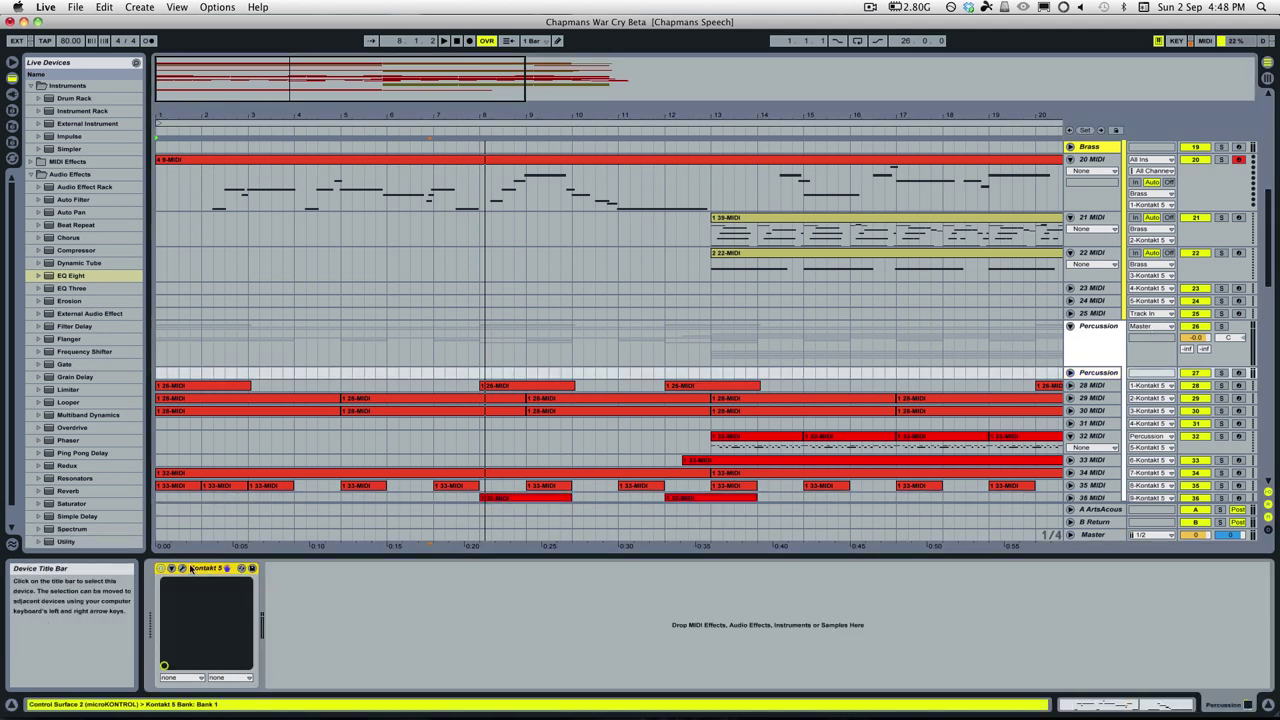
{"action": "key", "text": "super+alt+p"}
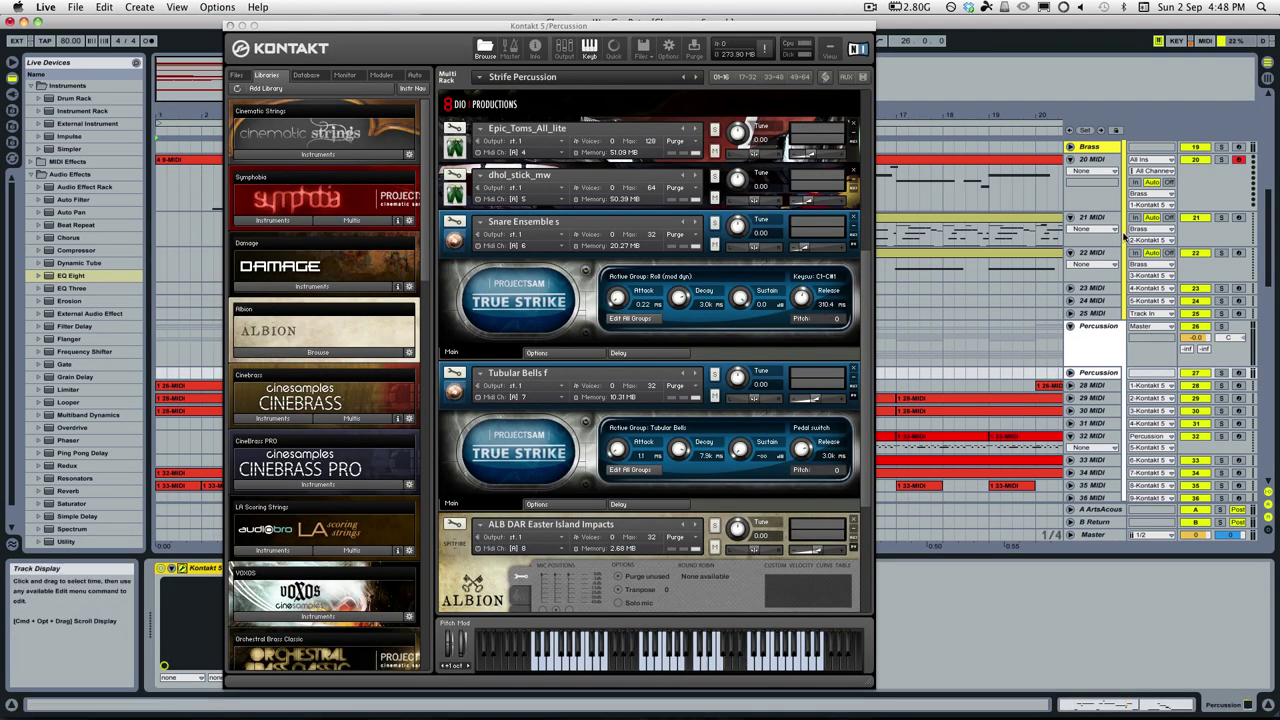
{"action": "scroll", "coordinate": [640, 300], "scroll_direction": "up", "scroll_amount": 5}
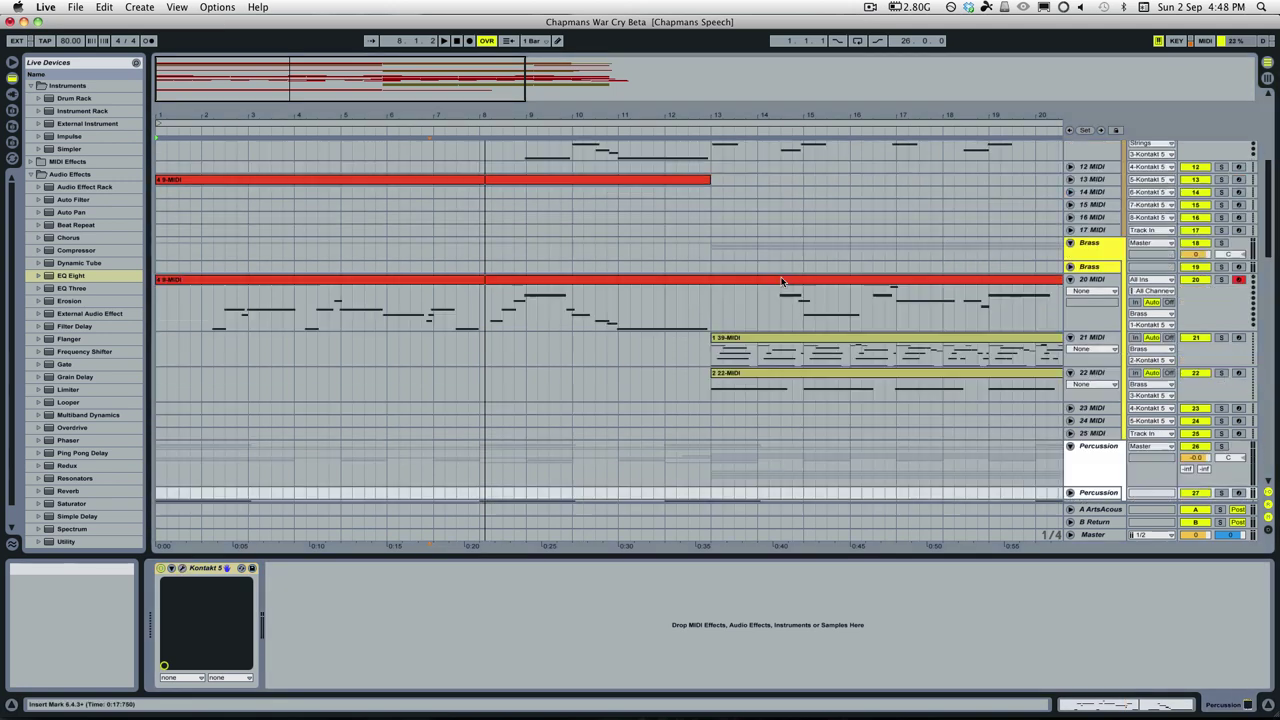
Show the Brass track's device chain and inspect its ArtsAcoustic Reverb settings, closing the plug-in window when done
{"action": "left_click", "coordinate": [1093, 456]}
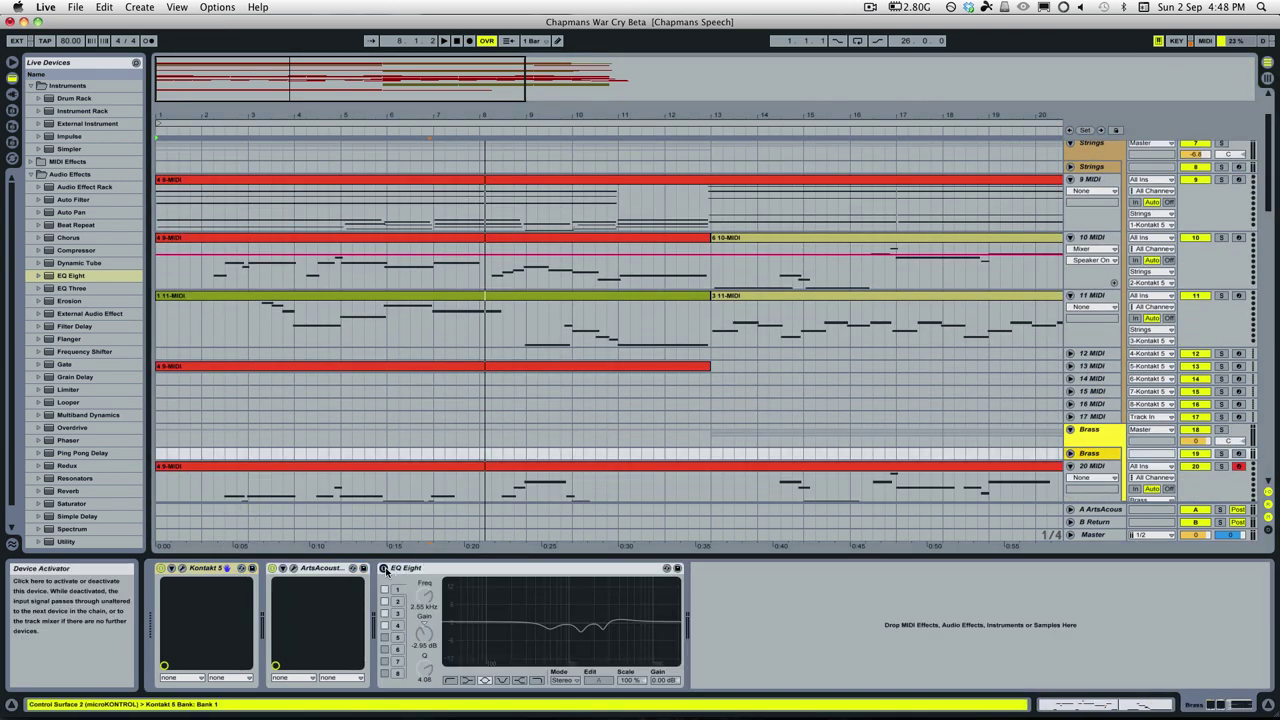
{"action": "left_click", "coordinate": [205, 568]}
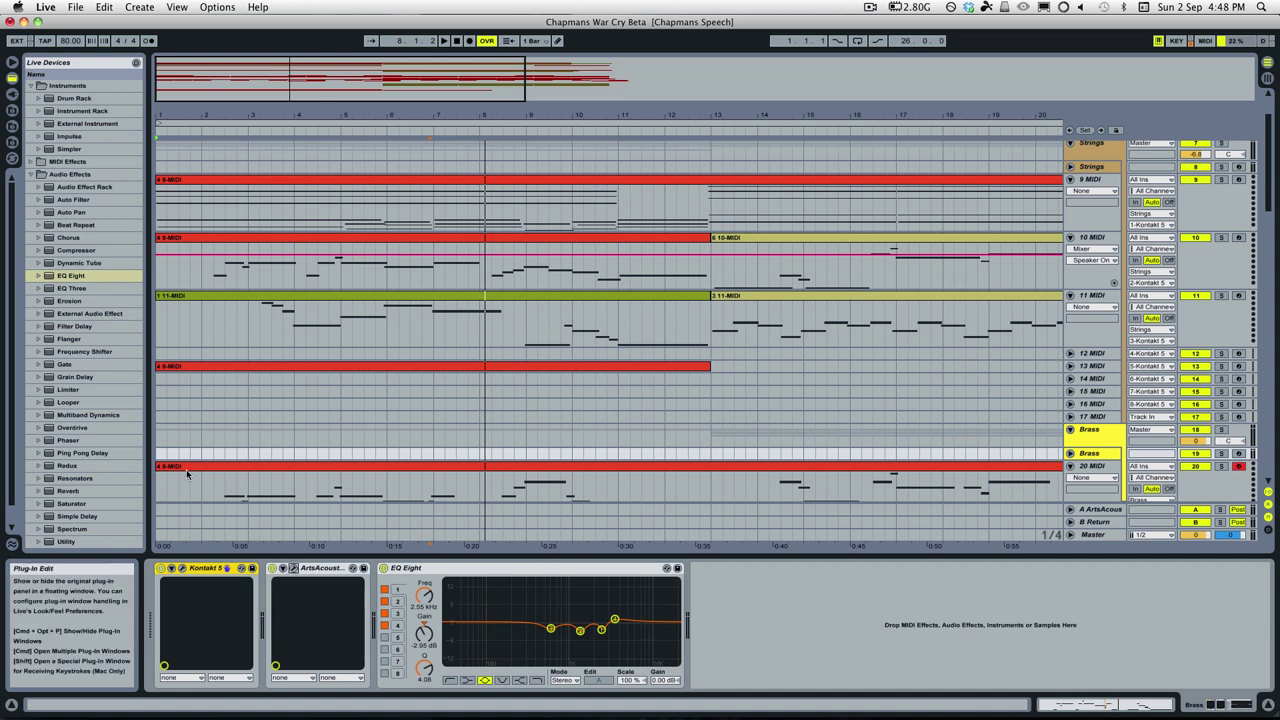
{"action": "left_click", "coordinate": [283, 568]}
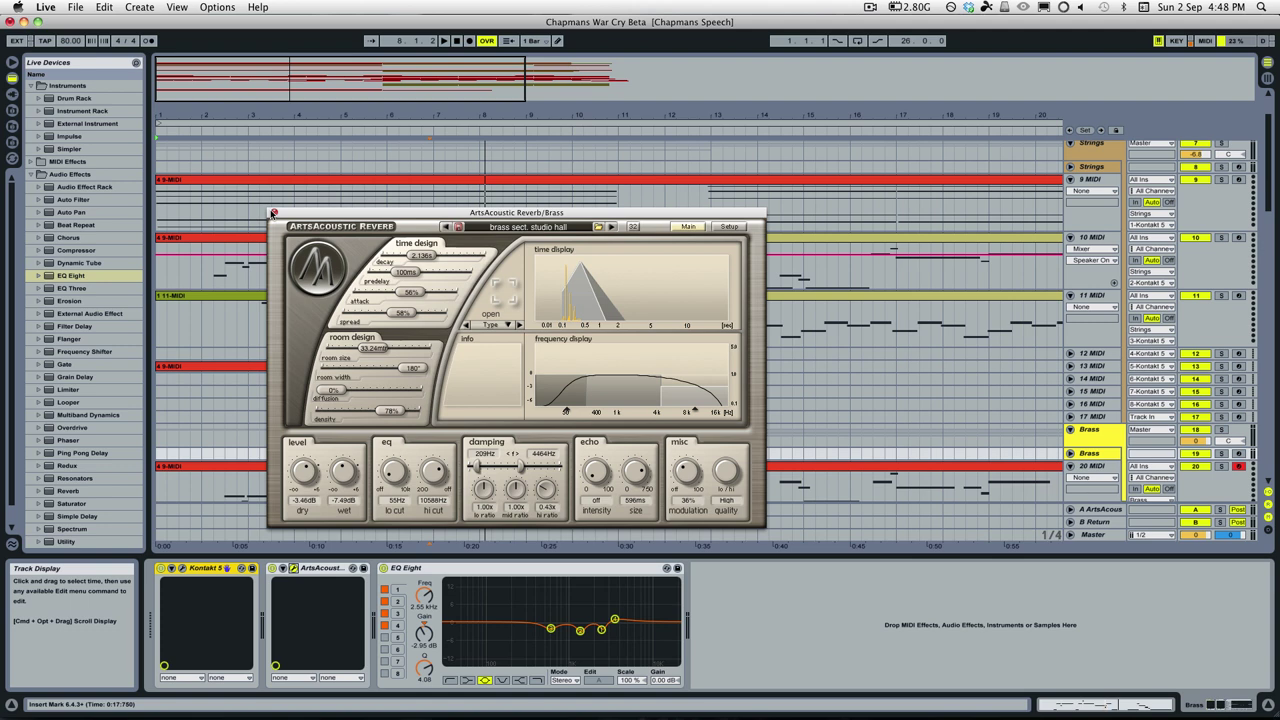
{"action": "left_click", "coordinate": [273, 213]}
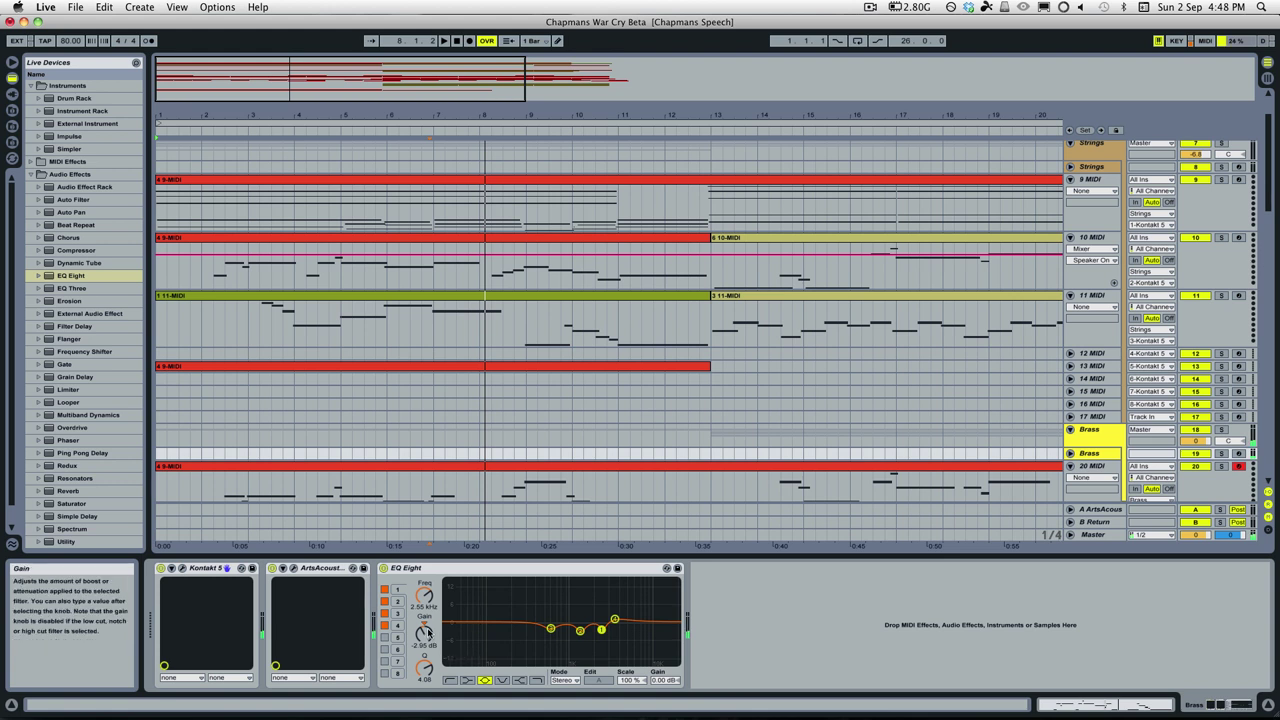
Set the 2.55 kHz band's gain to -3.33 dB in the Brass track's EQ Eight, and go through the neighbouring filter bands
{"action": "mouse_move", "coordinate": [601, 630]}
{"action": "left_mouse_down"}
{"action": "mouse_move", "coordinate": [601, 581]}
{"action": "mouse_move", "coordinate": [601, 630]}
{"action": "left_mouse_up"}
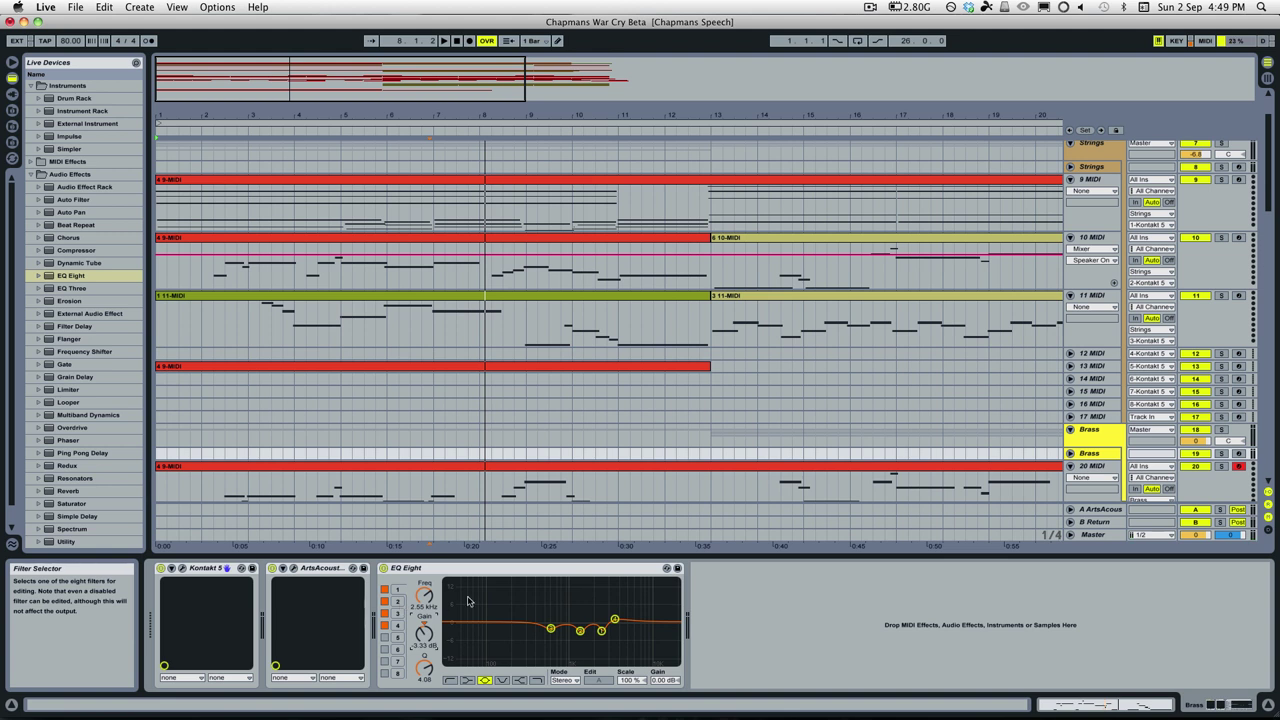
{"action": "left_click", "coordinate": [580, 631]}
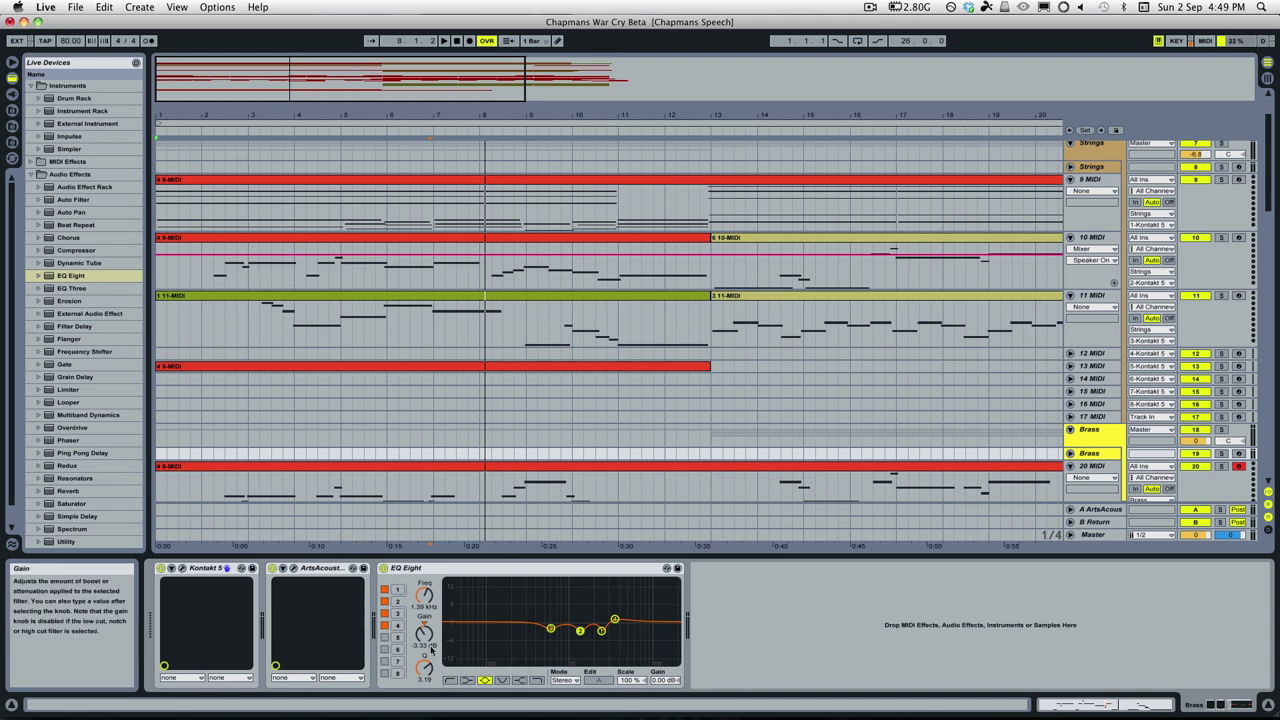
{"action": "left_click_drag", "start_coordinate": [425, 655], "coordinate": [425, 629]}
{"action": "left_click", "coordinate": [395, 624]}
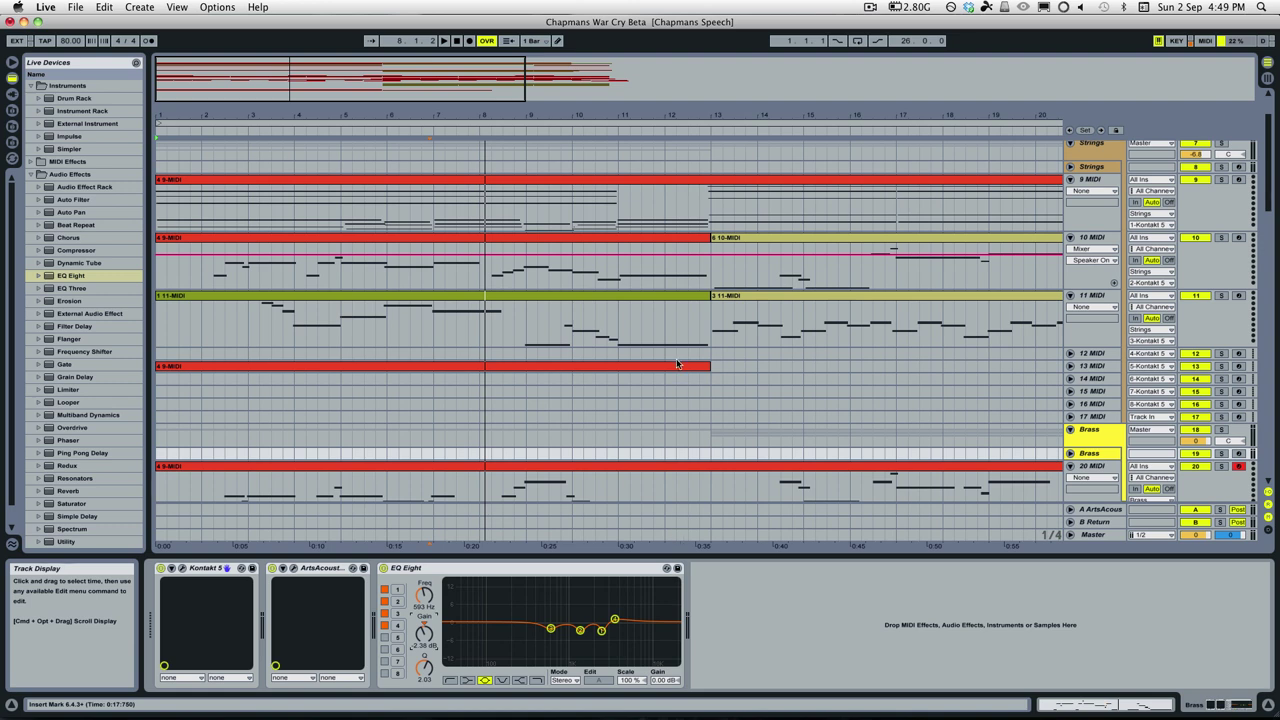
Look through the strings, brass, percussion and DAMAGE tracks, and select the Percussion group track
{"action": "scroll", "coordinate": [813, 403], "scroll_direction": "down", "scroll_amount": 5}
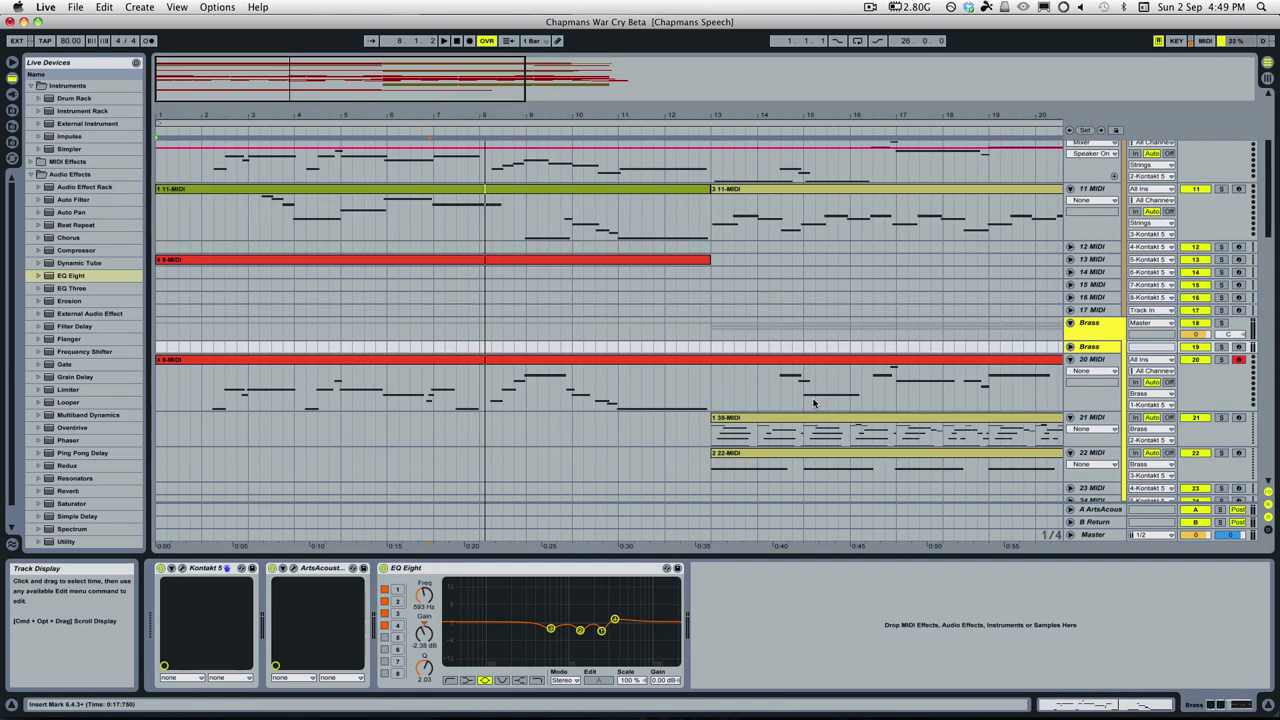
{"action": "scroll", "coordinate": [843, 354], "scroll_direction": "up", "scroll_amount": 1}
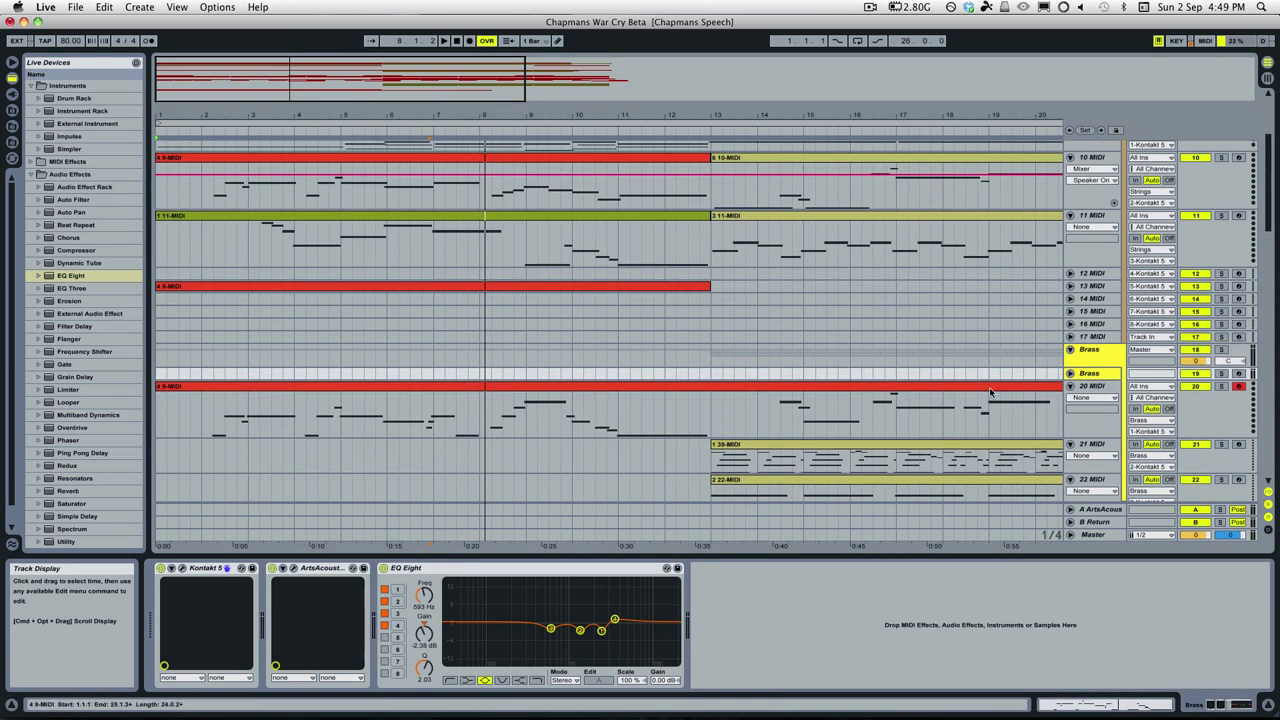
{"action": "left_click", "coordinate": [1002, 354]}
{"action": "left_click", "coordinate": [1002, 374]}
{"action": "scroll", "coordinate": [893, 335], "scroll_direction": "up", "scroll_amount": 1}
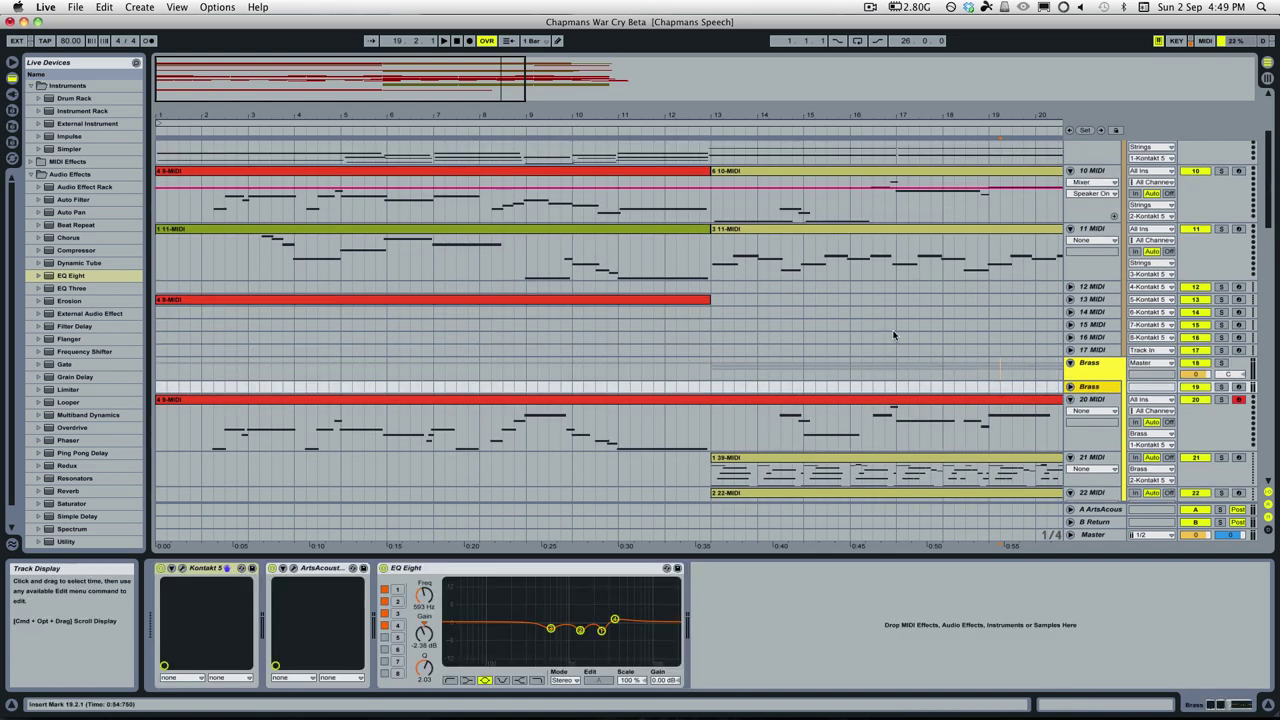
{"action": "scroll", "coordinate": [805, 392], "scroll_direction": "down", "scroll_amount": 5}
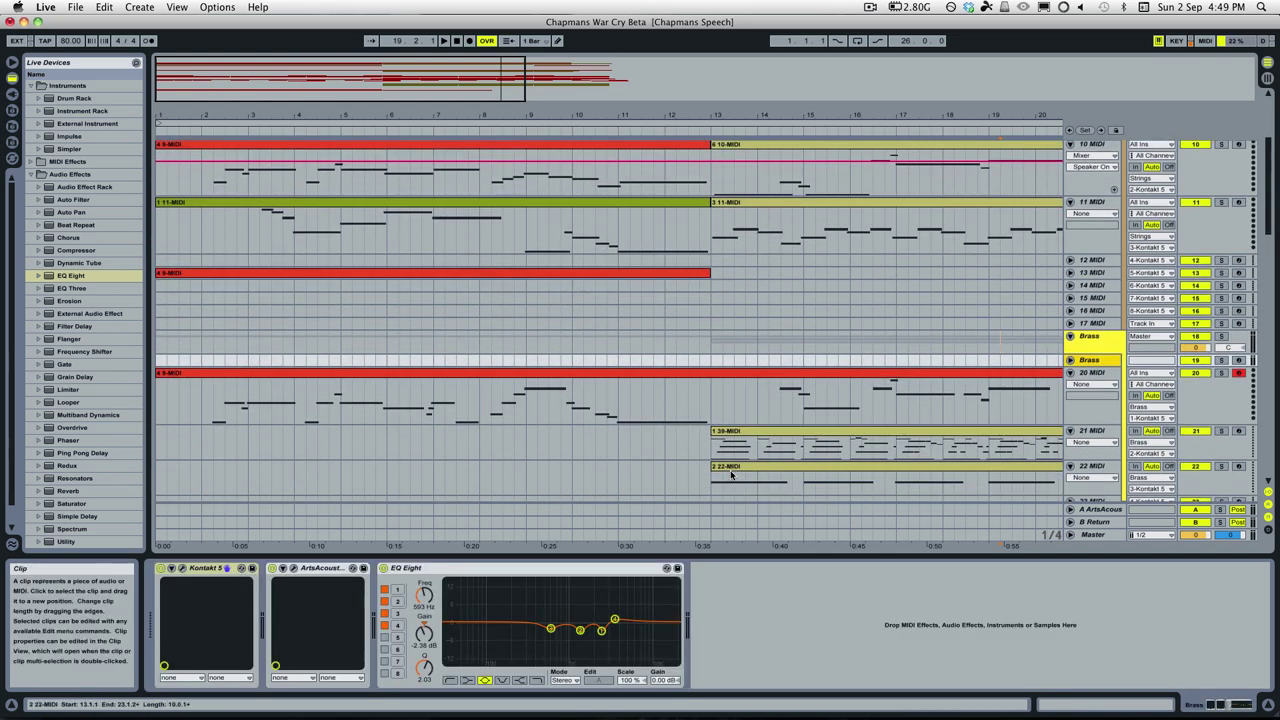
{"action": "left_click", "coordinate": [700, 444]}
{"action": "scroll", "coordinate": [702, 446], "scroll_direction": "down", "scroll_amount": 7}
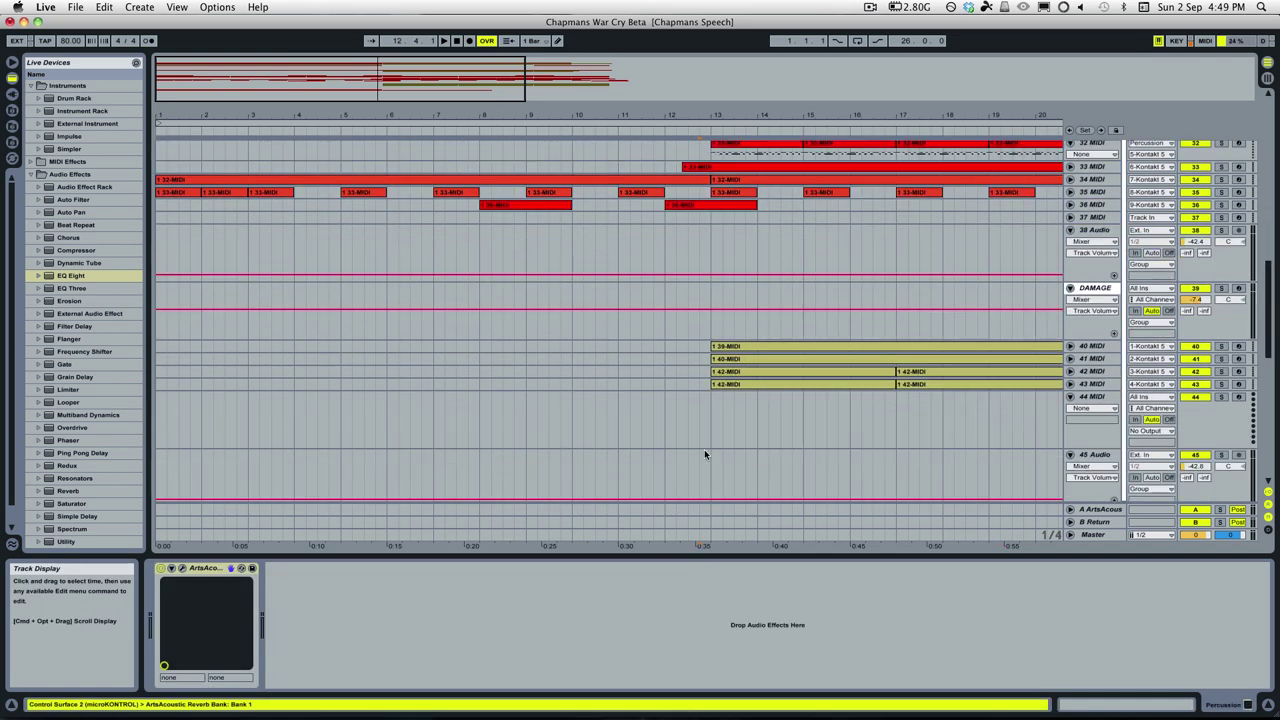
{"action": "scroll", "coordinate": [692, 443], "scroll_direction": "up", "scroll_amount": 2}
{"action": "scroll", "coordinate": [715, 349], "scroll_direction": "up", "scroll_amount": 3}
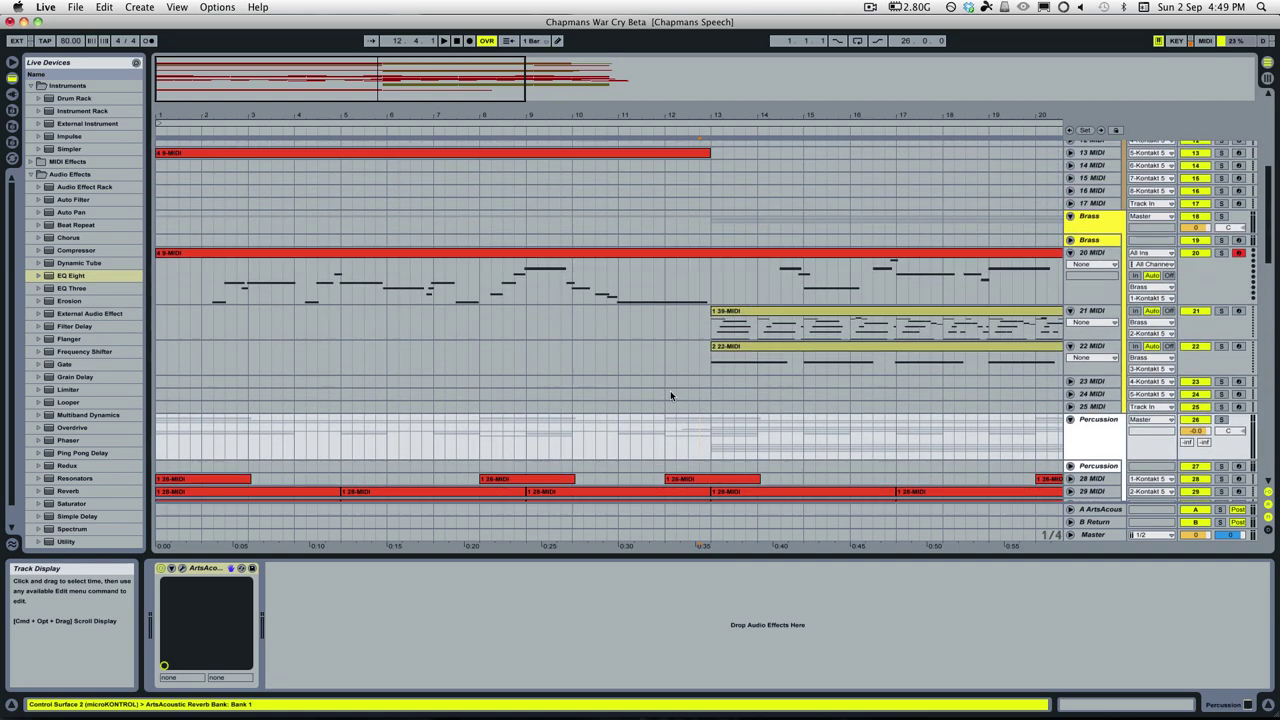
{"action": "scroll", "coordinate": [670, 390], "scroll_direction": "down", "scroll_amount": 14}
{"action": "scroll", "coordinate": [594, 373], "scroll_direction": "up", "scroll_amount": 3}
{"action": "scroll", "coordinate": [574, 363], "scroll_direction": "up", "scroll_amount": 2}
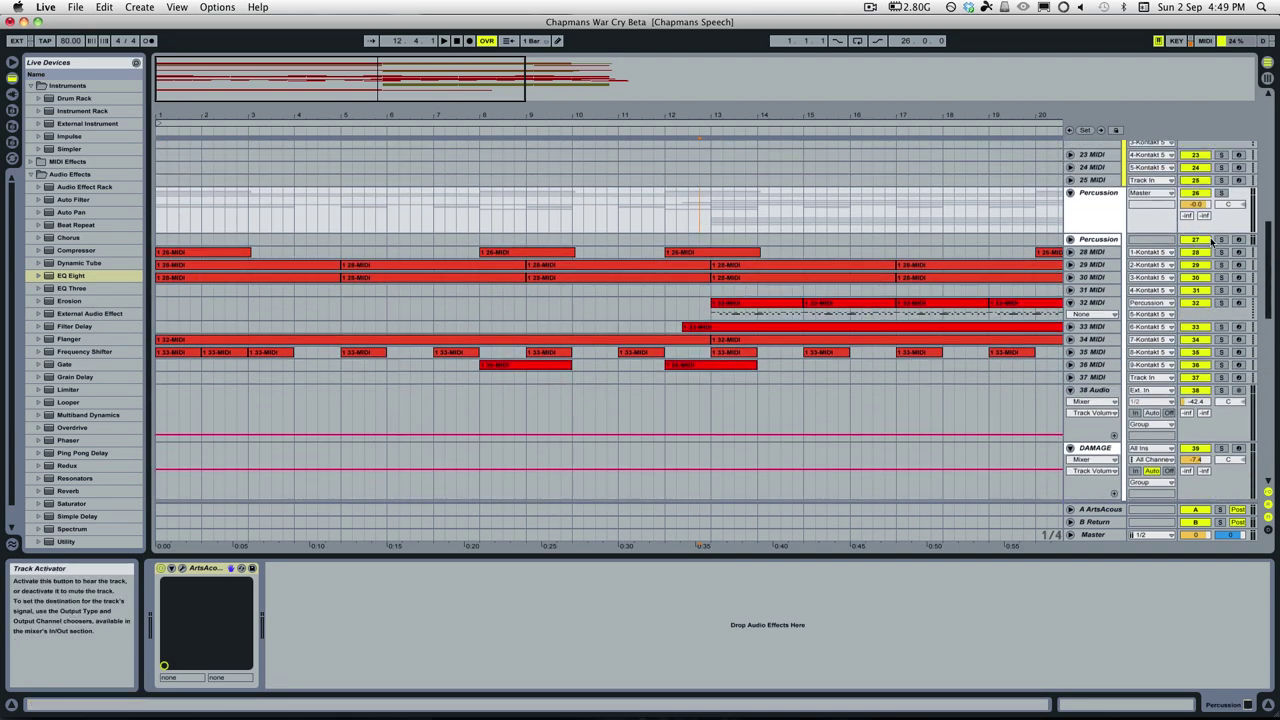
Solo the Percussion track and play it from the 28 MIDI clip at bar 1
{"action": "scroll", "coordinate": [437, 234], "scroll_direction": "down", "scroll_amount": 12}
{"action": "scroll", "coordinate": [400, 256], "scroll_direction": "up", "scroll_amount": 15}
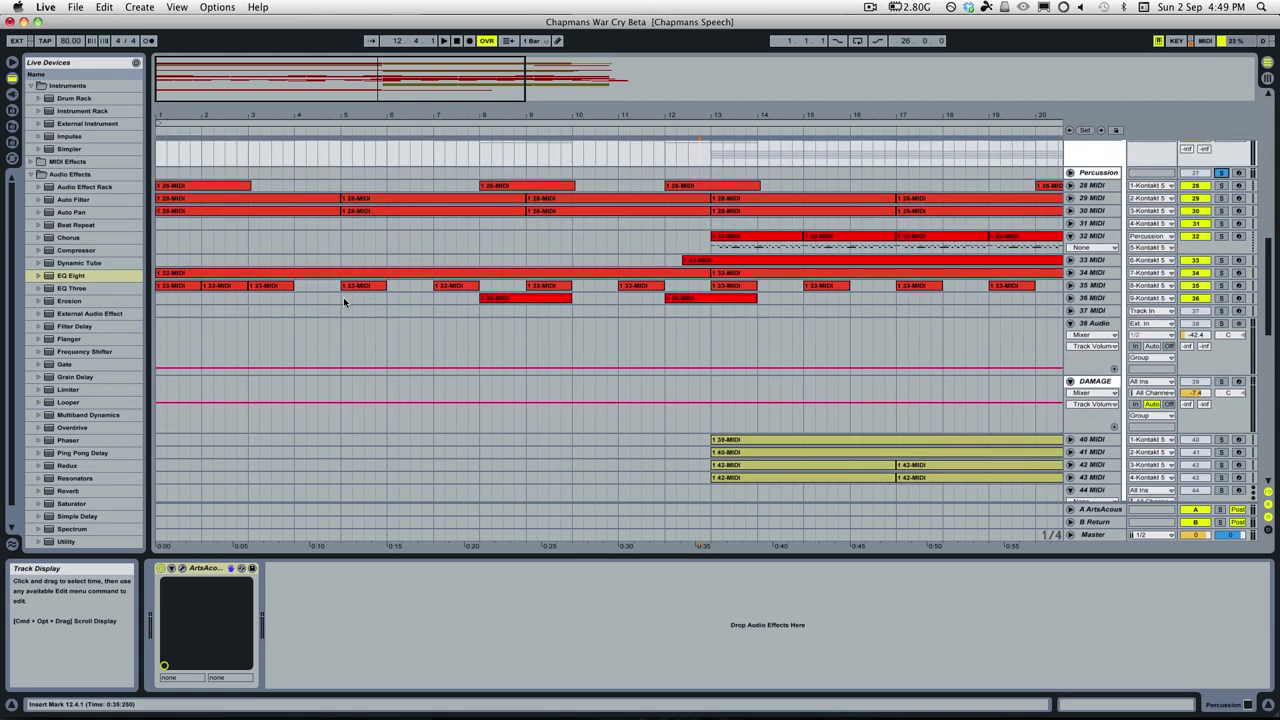
{"action": "left_click", "coordinate": [202, 185]}
{"action": "key", "text": "space"}
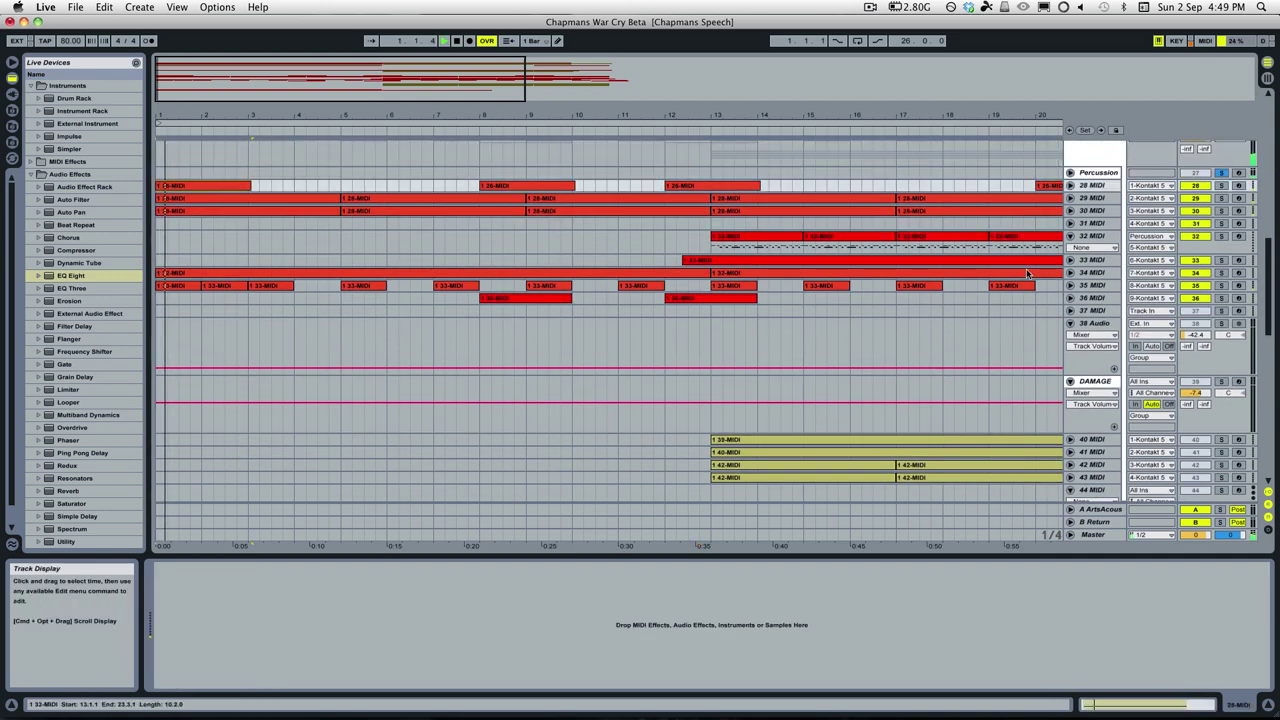
Add the 20 MIDI brass track to the solo during playback to hear it with the percussion, and stop playback
{"action": "scroll", "coordinate": [600, 340], "scroll_direction": "up", "scroll_amount": 2}
{"action": "scroll", "coordinate": [970, 277], "scroll_direction": "up", "scroll_amount": 3}
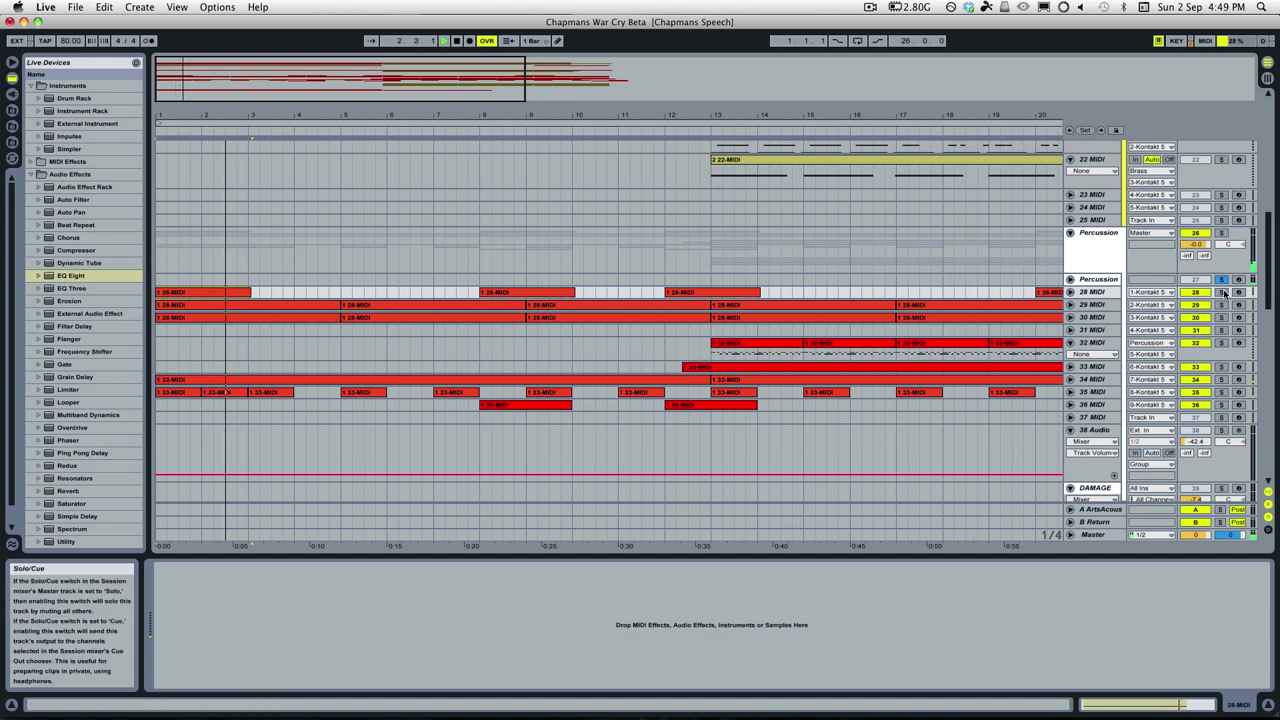
{"action": "scroll", "coordinate": [1120, 285], "scroll_direction": "up", "scroll_amount": 10}
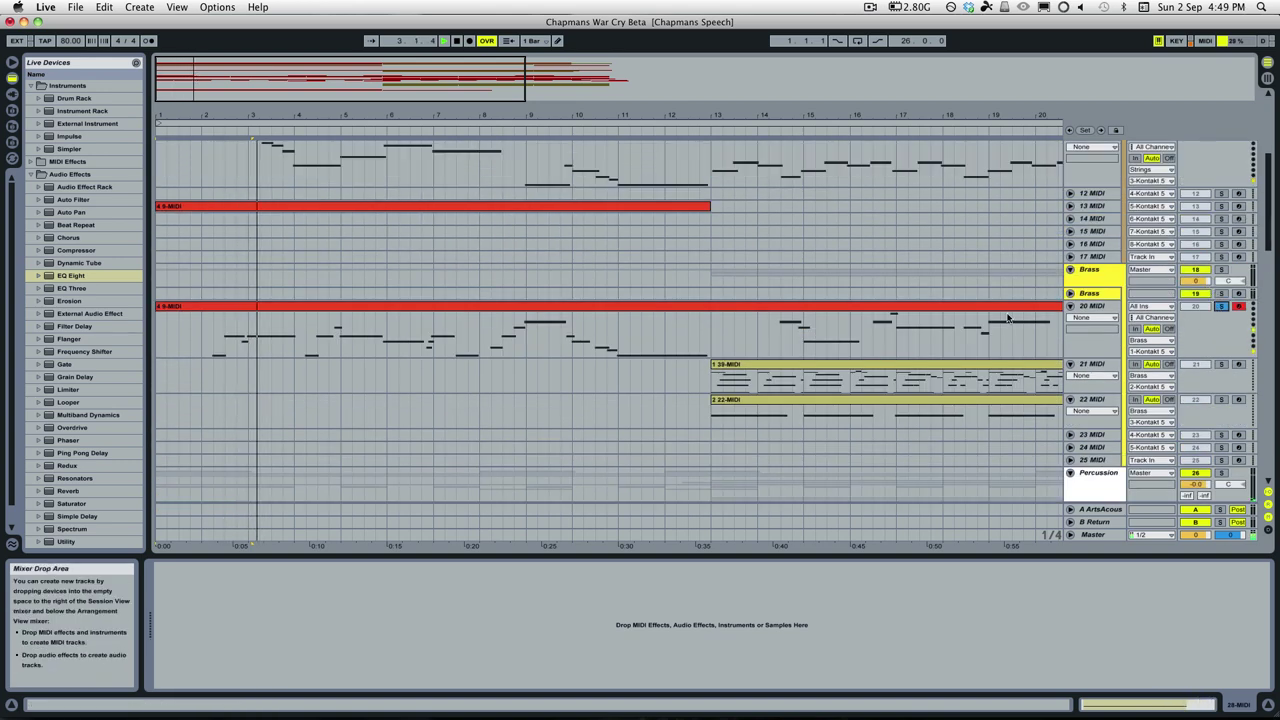
{"action": "scroll", "coordinate": [721, 287], "scroll_direction": "down", "scroll_amount": 6}
{"action": "key", "text": "space"}
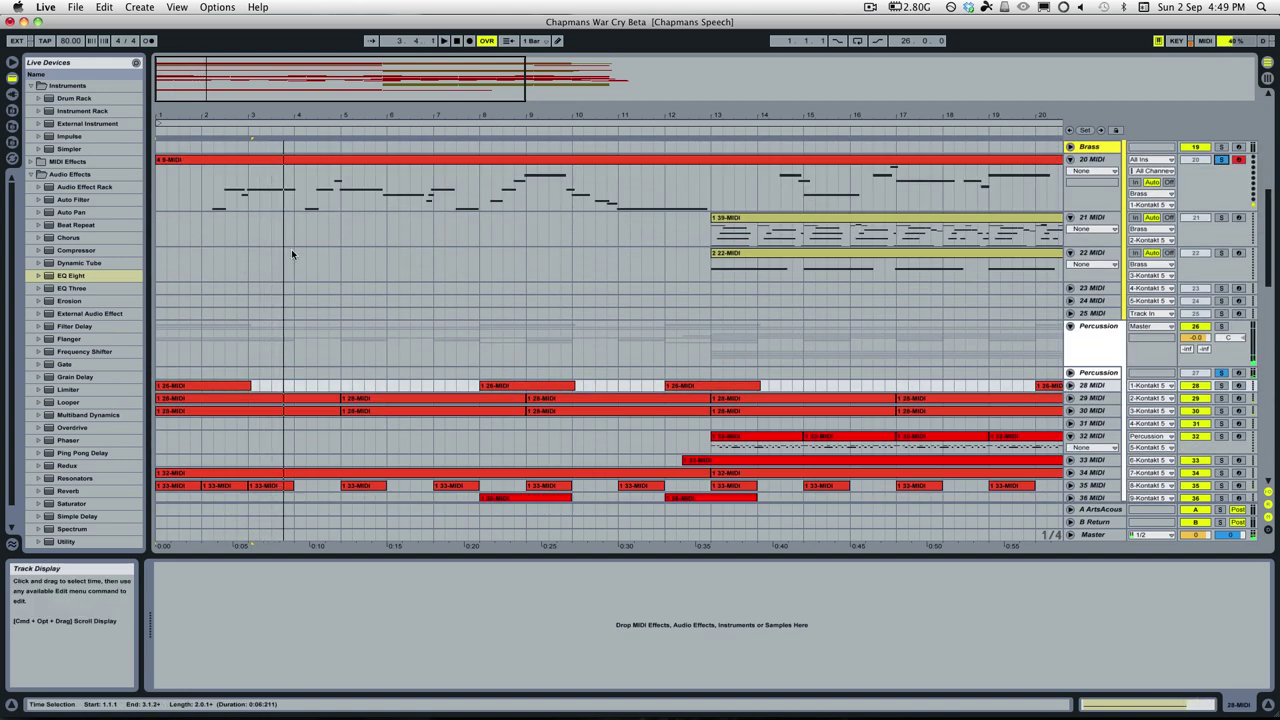
Play the soloed brass and percussion tracks from bar 4, stop playback, and clear both solos
{"action": "left_click", "coordinate": [296, 253]}
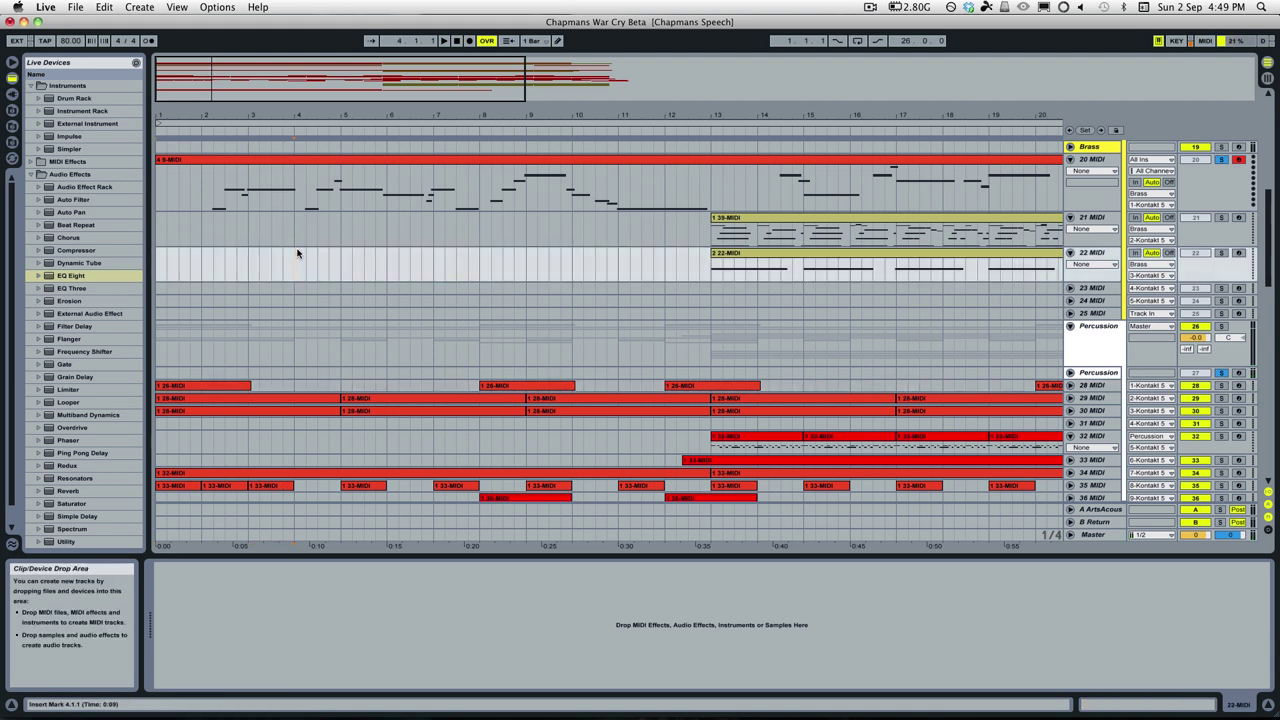
{"action": "key", "text": "space"}
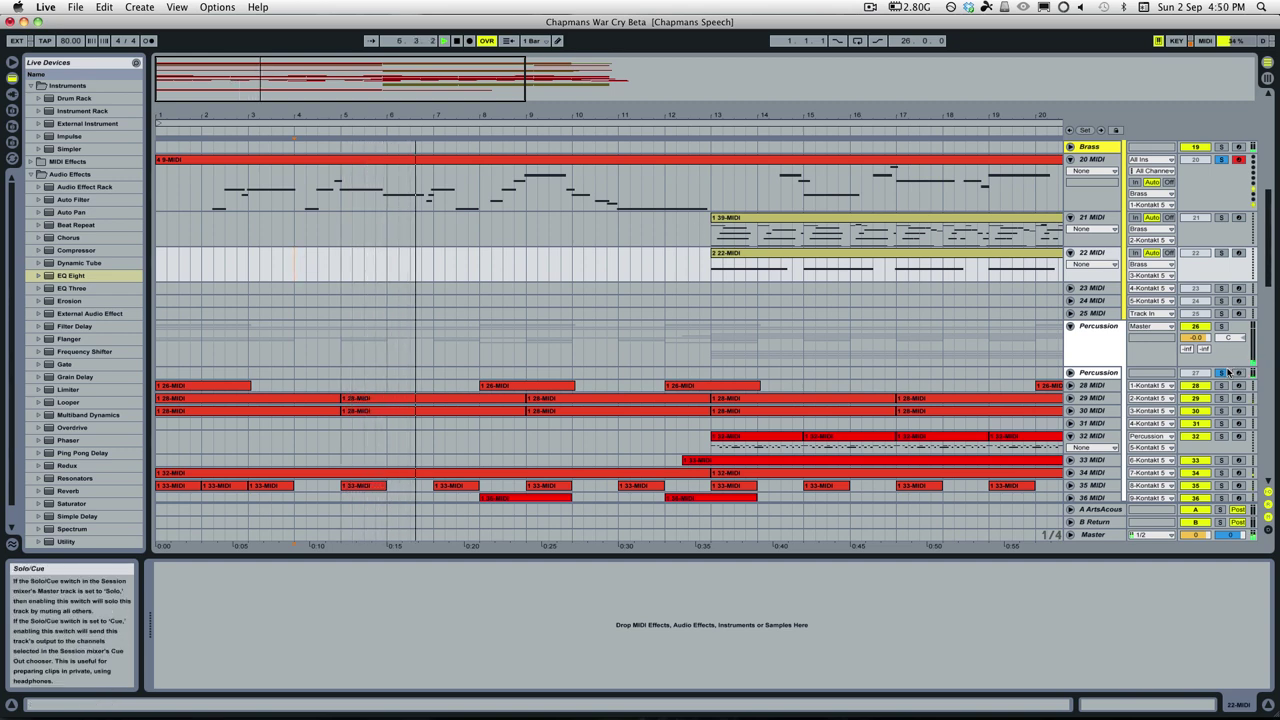
{"action": "scroll", "coordinate": [921, 323], "scroll_direction": "up", "scroll_amount": 2}
{"action": "scroll", "coordinate": [921, 323], "scroll_direction": "up", "scroll_amount": 2}
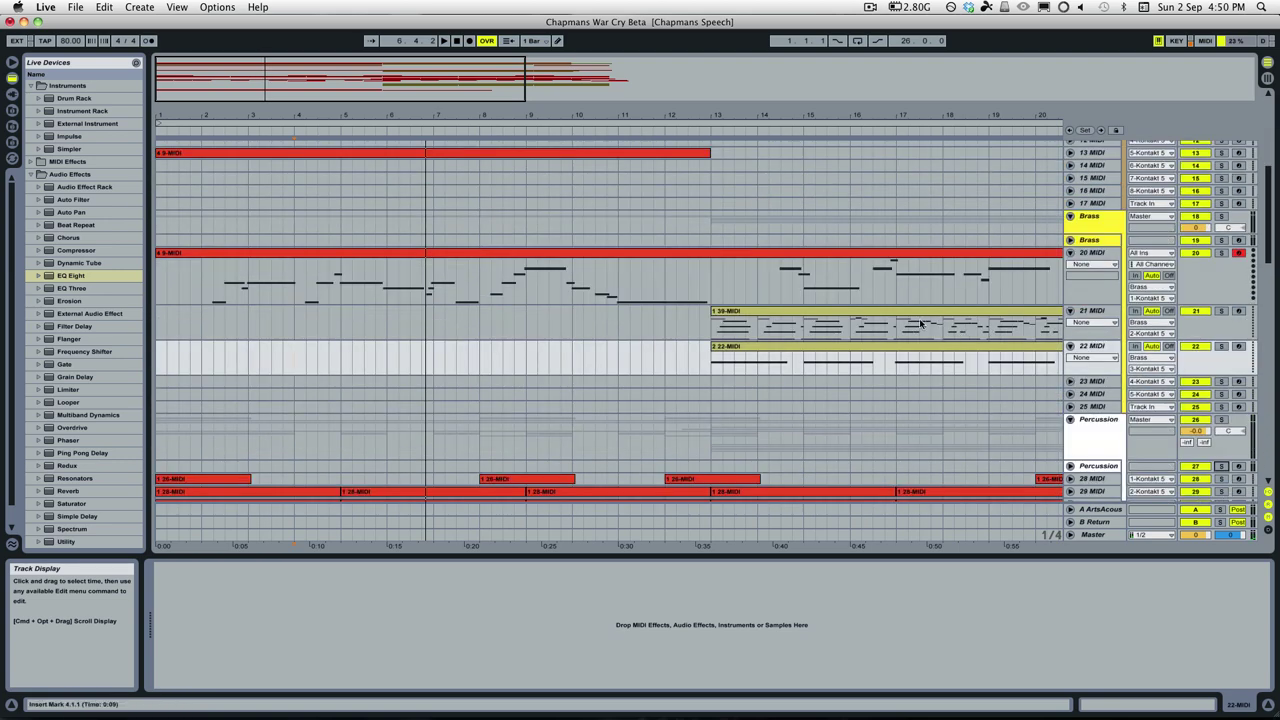
Place the insert marker at 13.1.1 on the 22 MIDI brass track, at the start of its clip
{"action": "scroll", "coordinate": [677, 366], "scroll_direction": "up", "scroll_amount": 8}
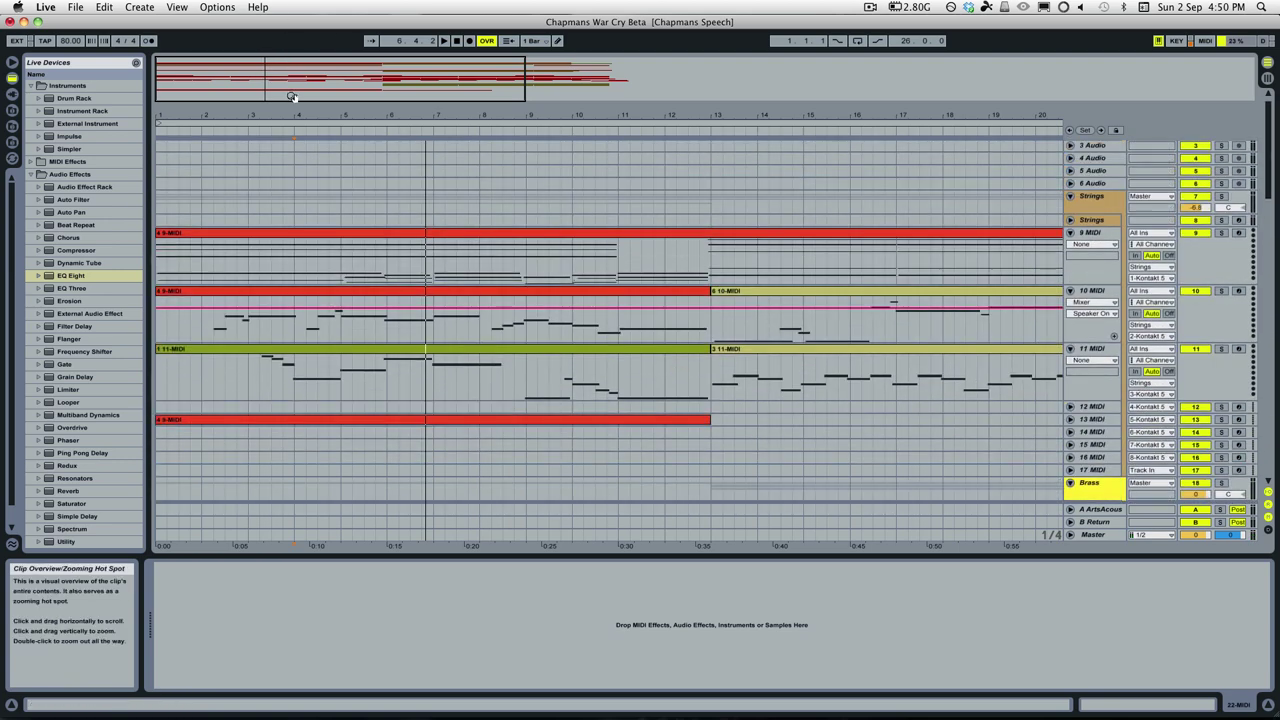
{"action": "left_click_drag", "start_coordinate": [290, 96], "coordinate": [332, 90]}
{"action": "scroll", "coordinate": [582, 375], "scroll_direction": "down", "scroll_amount": 10}
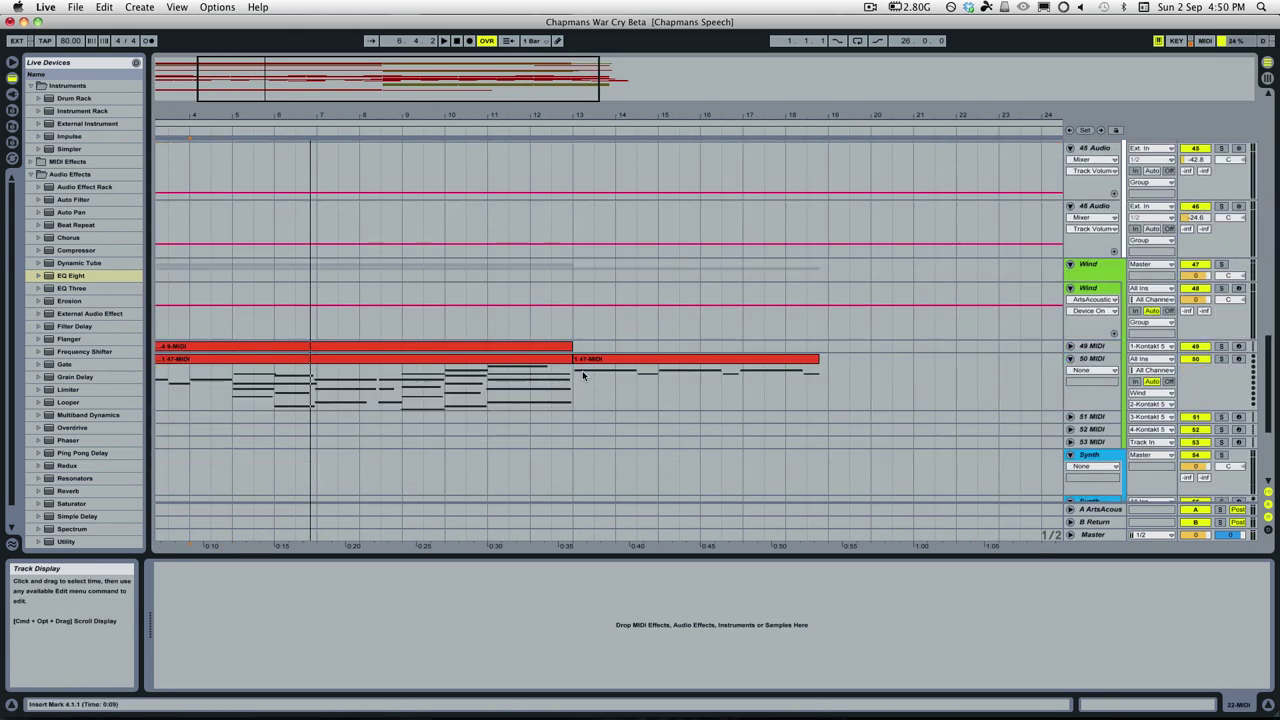
{"action": "scroll", "coordinate": [582, 372], "scroll_direction": "up", "scroll_amount": 10}
{"action": "left_click", "coordinate": [571, 364]}
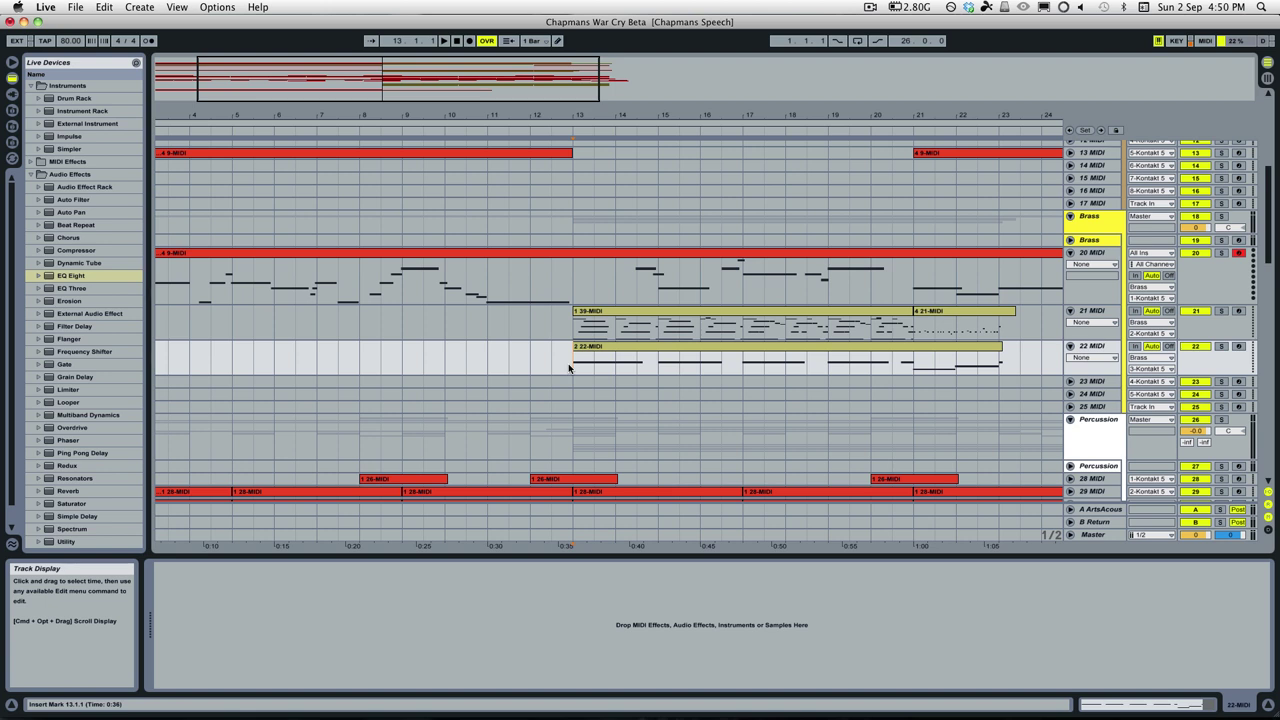
{"action": "left_click_drag", "start_coordinate": [360, 114], "coordinate": [491, 114]}
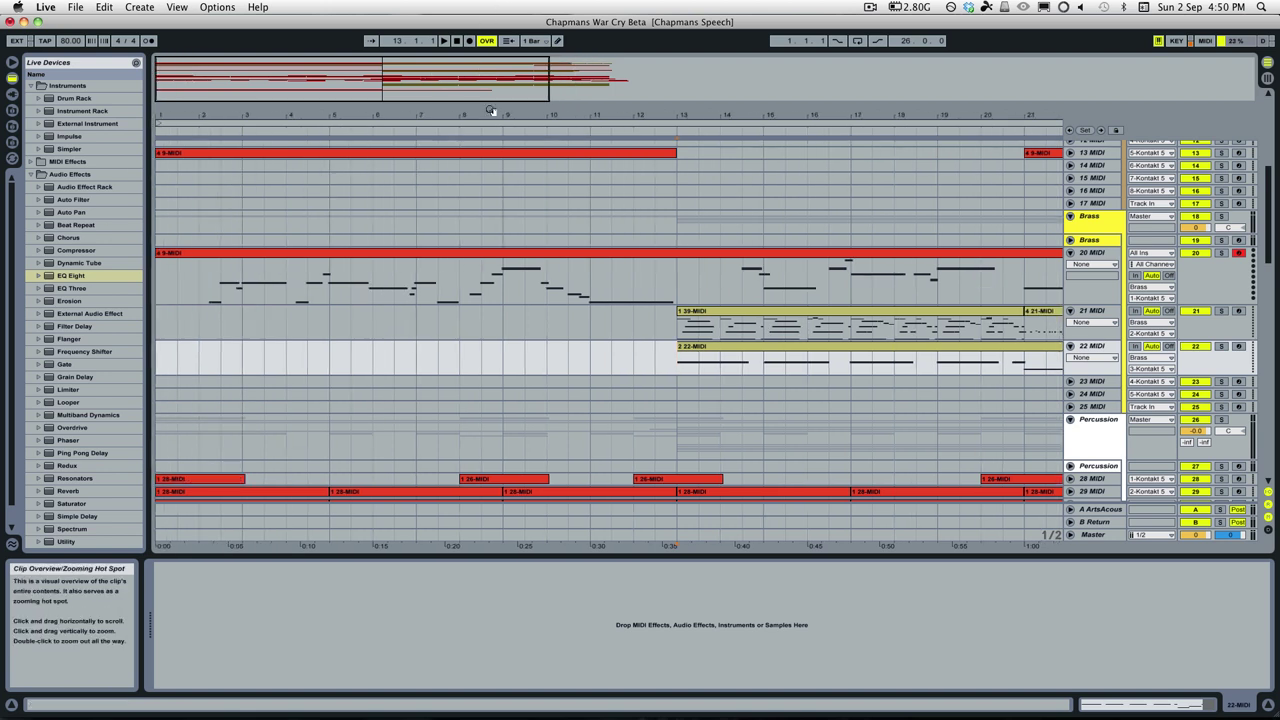
Play the full arrangement from 13.1.1 on the 20 MIDI track, look over the strings, brass and percussion tracks, and stop playback
{"action": "left_click_drag", "start_coordinate": [673, 281], "coordinate": [192, 283]}
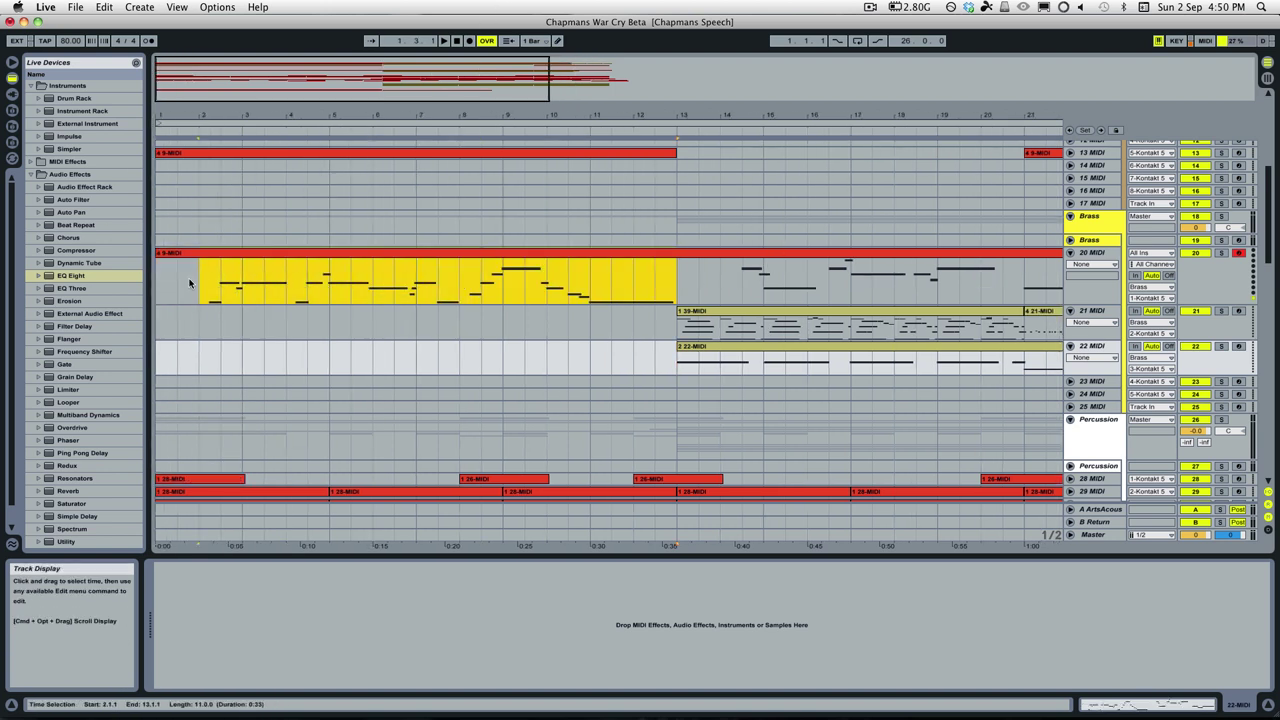
{"action": "left_click", "coordinate": [192, 283]}
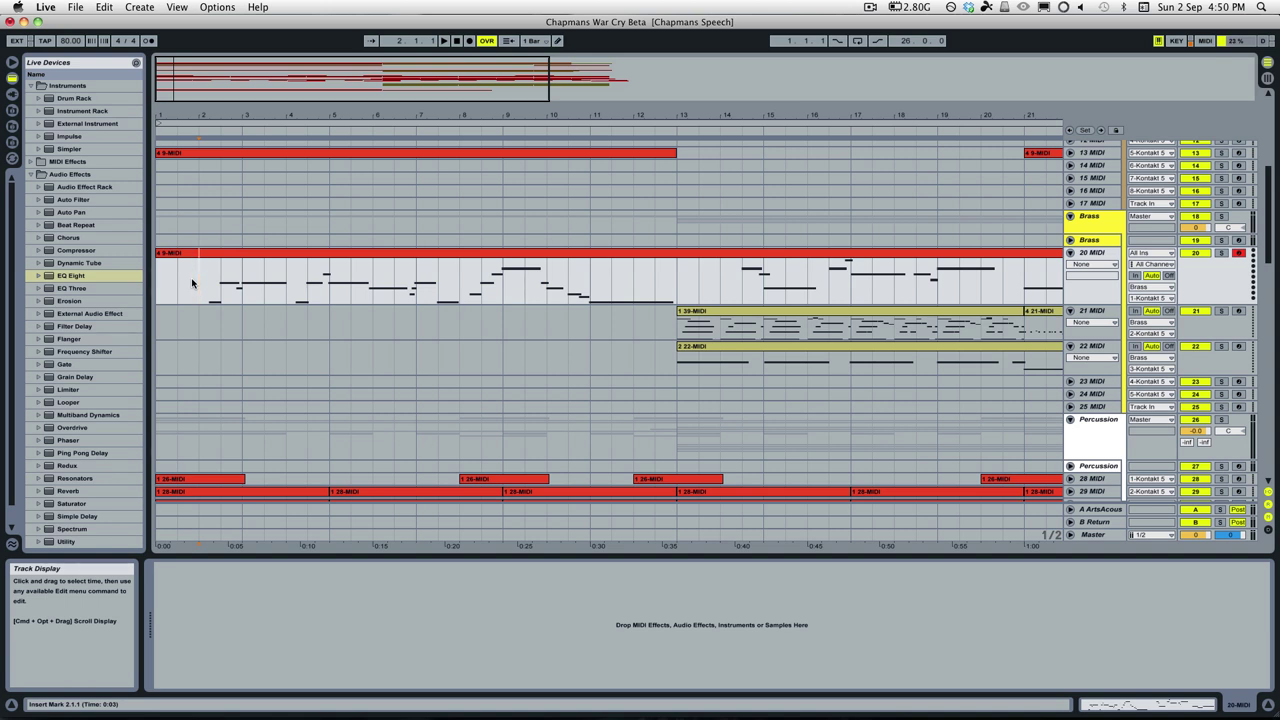
{"action": "left_click", "coordinate": [669, 276]}
{"action": "left_click", "coordinate": [444, 40]}
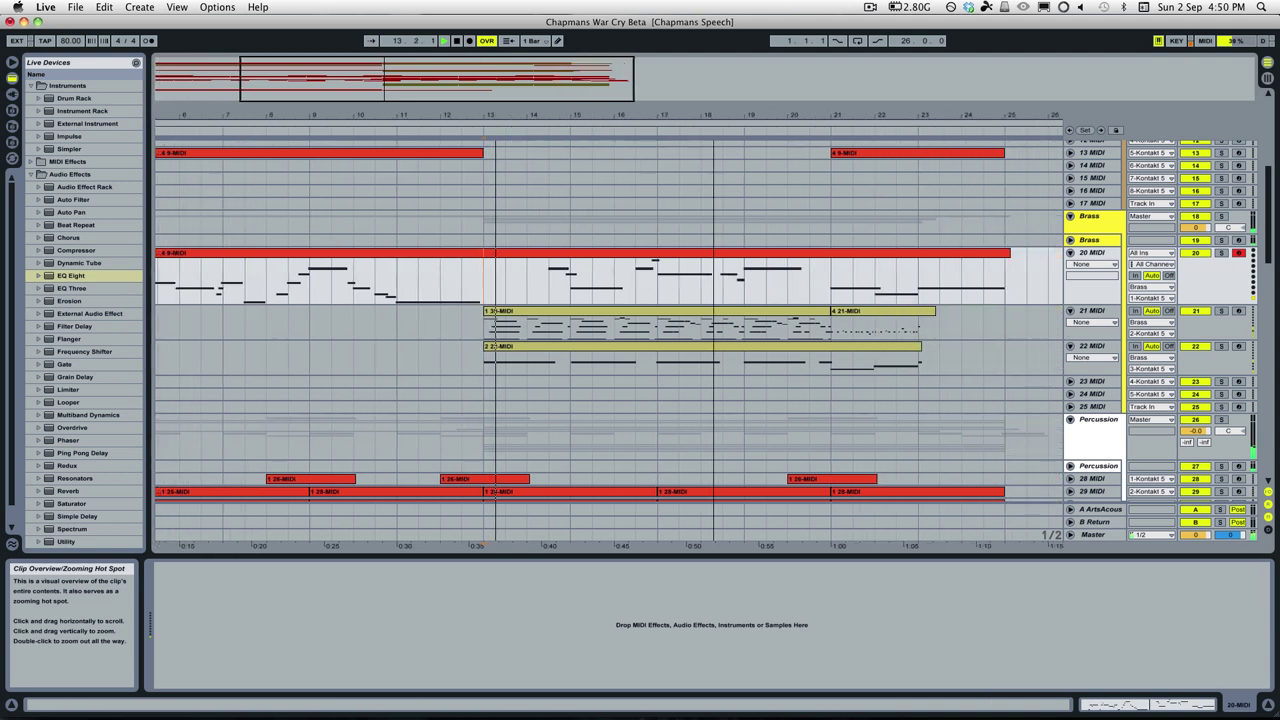
{"action": "left_click_drag", "start_coordinate": [576, 62], "coordinate": [576, 65]}
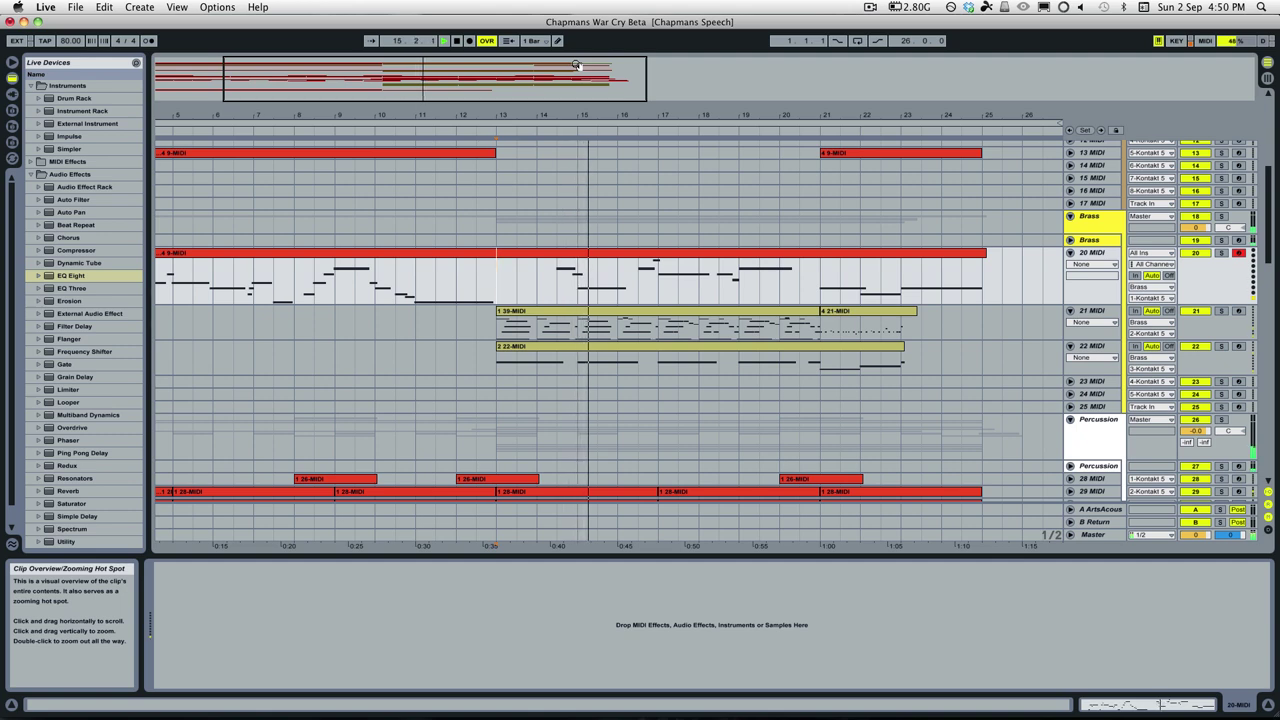
{"action": "scroll", "coordinate": [651, 199], "scroll_direction": "up", "scroll_amount": 1}
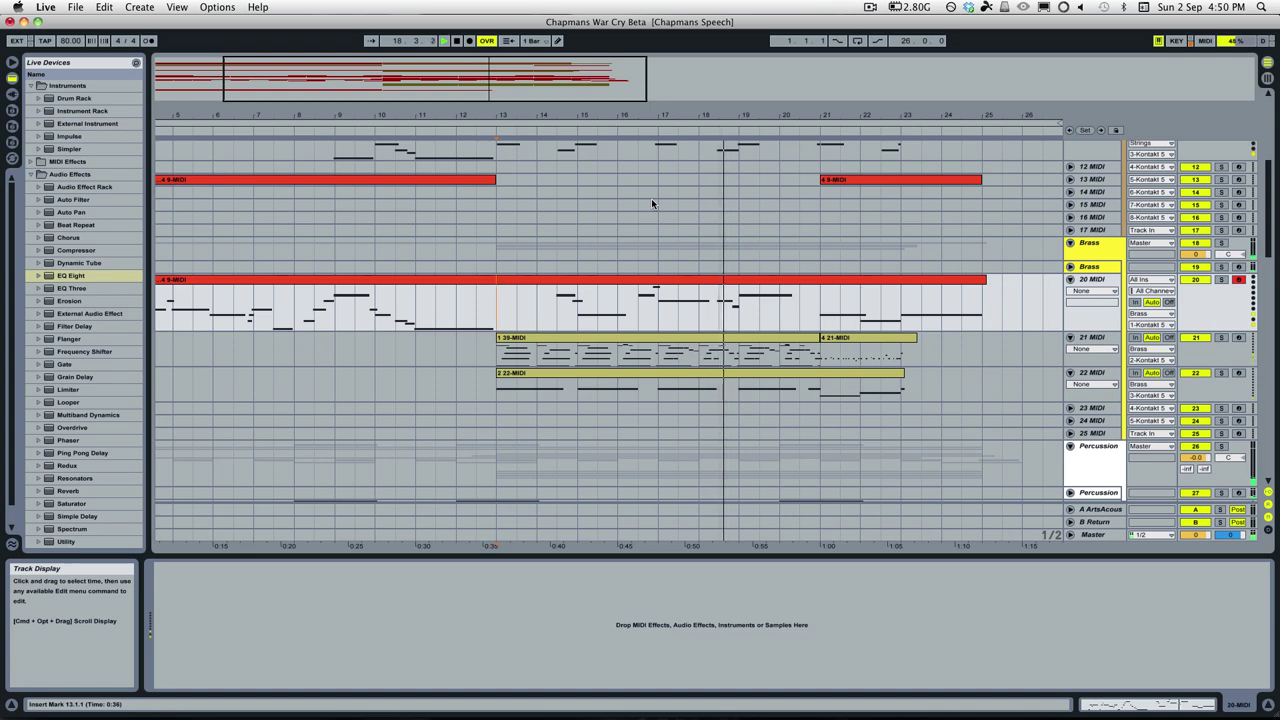
{"action": "scroll", "coordinate": [735, 305], "scroll_direction": "up", "scroll_amount": 2}
{"action": "scroll", "coordinate": [858, 334], "scroll_direction": "down", "scroll_amount": 10}
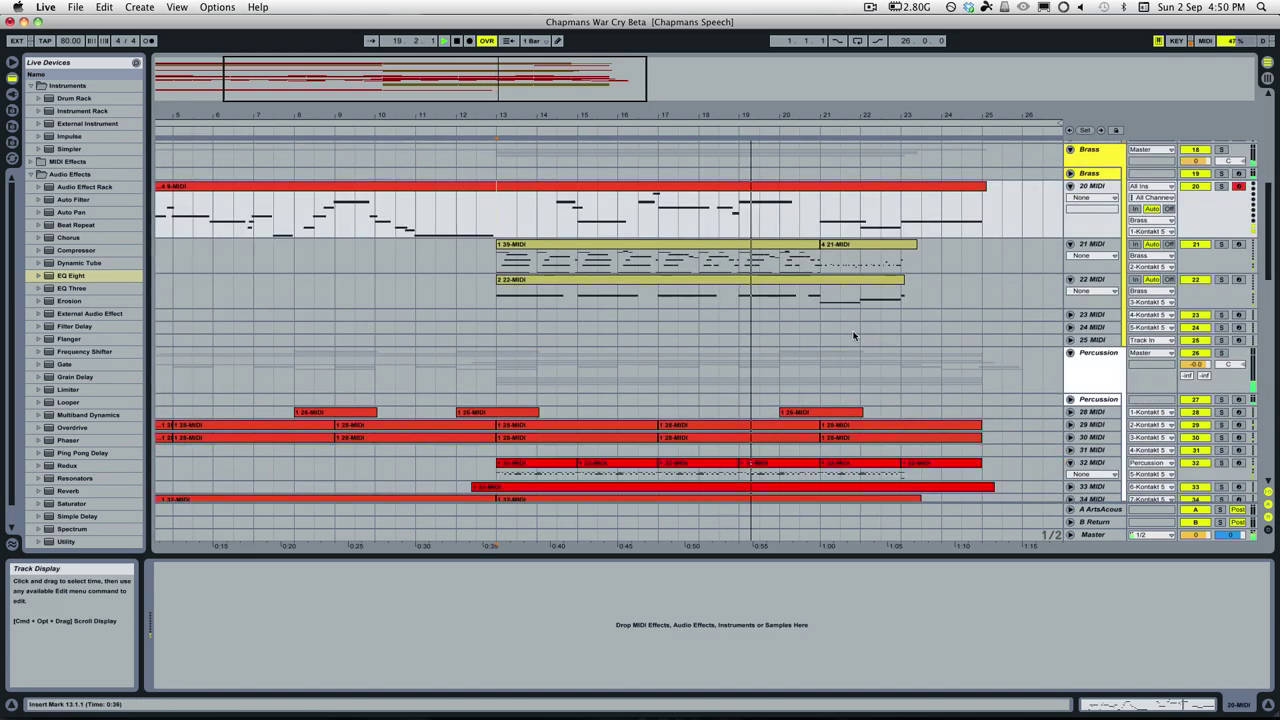
{"action": "scroll", "coordinate": [853, 334], "scroll_direction": "up", "scroll_amount": 10}
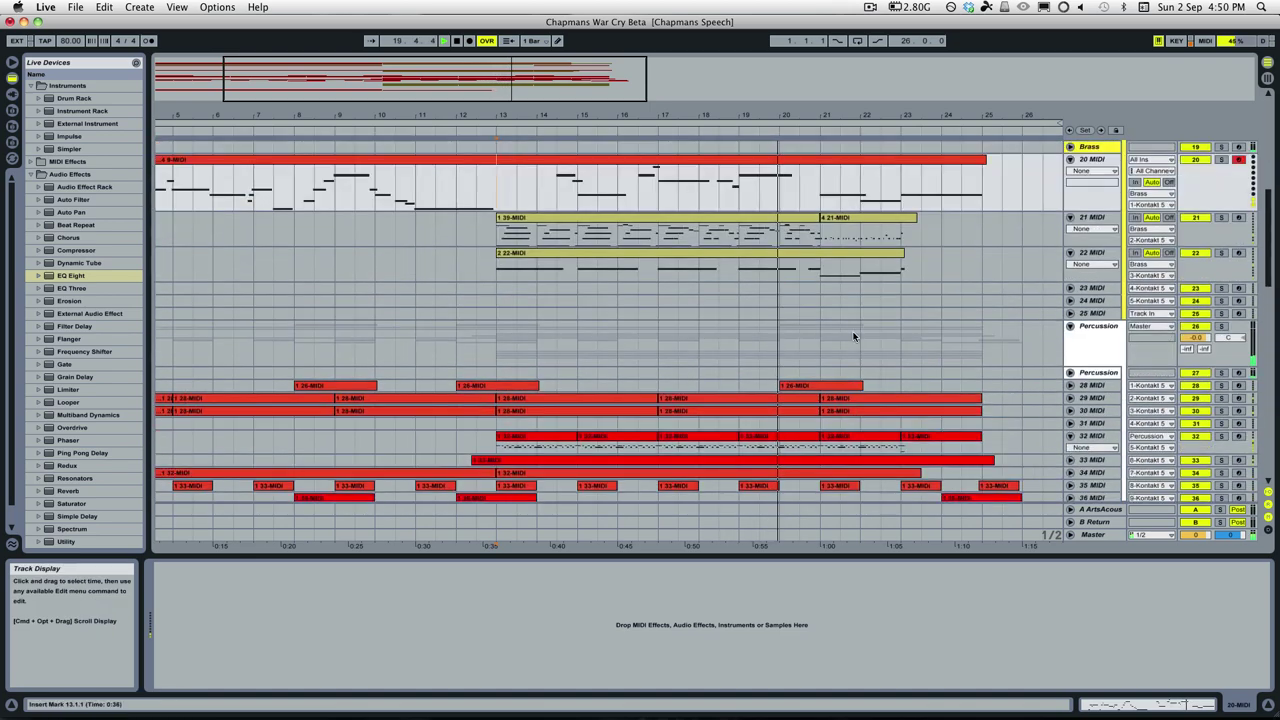
{"action": "scroll", "coordinate": [864, 334], "scroll_direction": "up", "scroll_amount": 5}
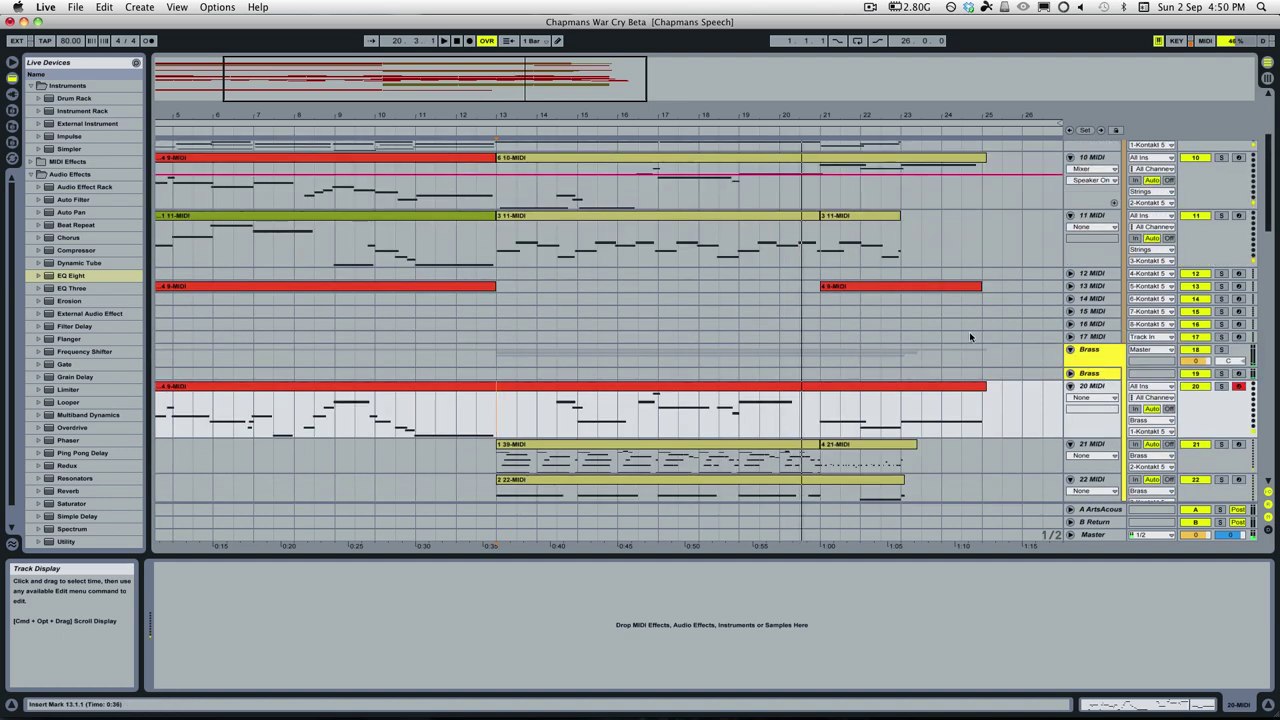
{"action": "scroll", "coordinate": [969, 337], "scroll_direction": "up", "scroll_amount": 2}
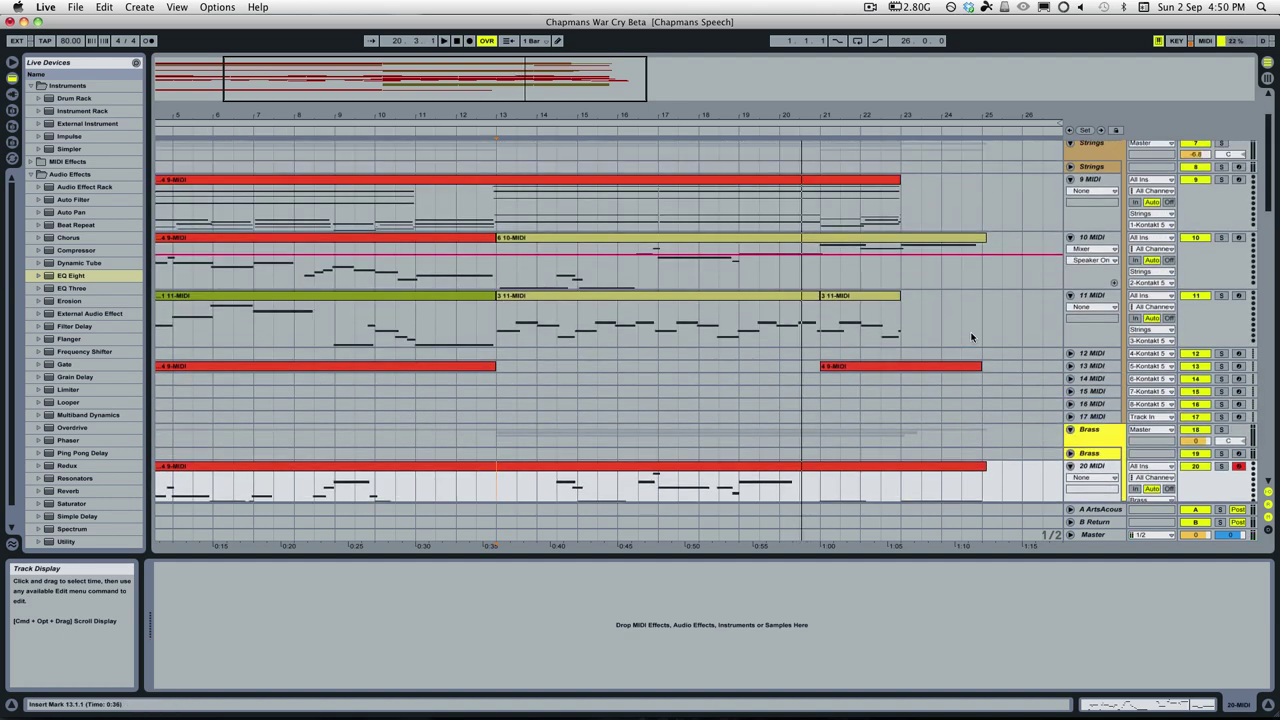
Open the red clip on the 20 MIDI brass track in an enlarged note editor to view its notes
{"action": "scroll", "coordinate": [917, 428], "scroll_direction": "down", "scroll_amount": 7}
{"action": "double_click", "coordinate": [686, 192]}
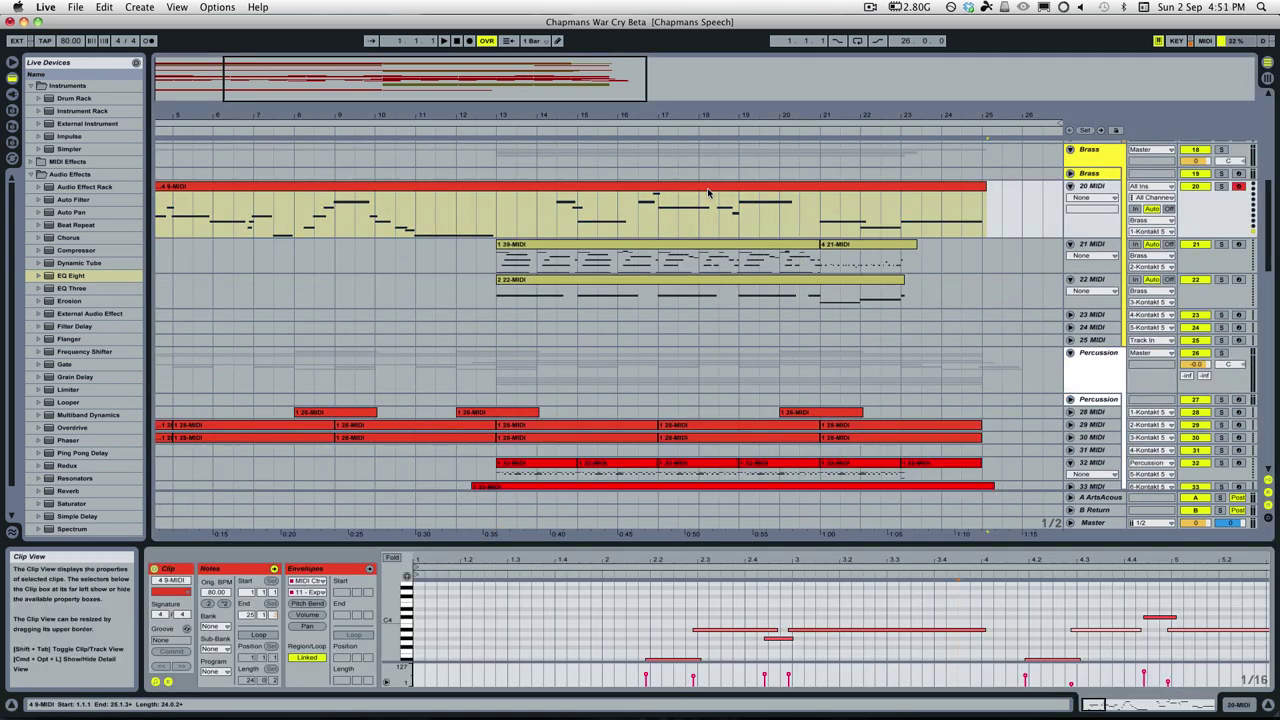
{"action": "left_click_drag", "start_coordinate": [703, 549], "coordinate": [700, 442]}
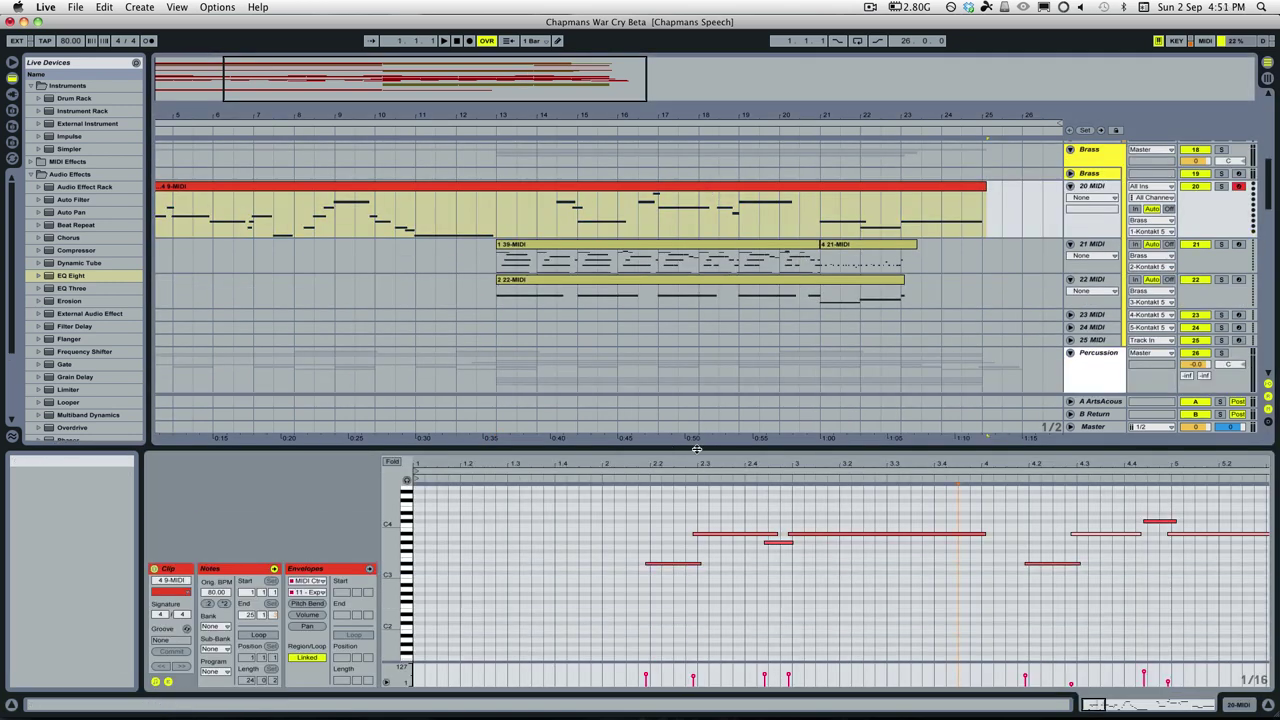
{"action": "left_click", "coordinate": [682, 592]}
{"action": "scroll", "coordinate": [682, 592], "scroll_direction": "up", "scroll_amount": 2}
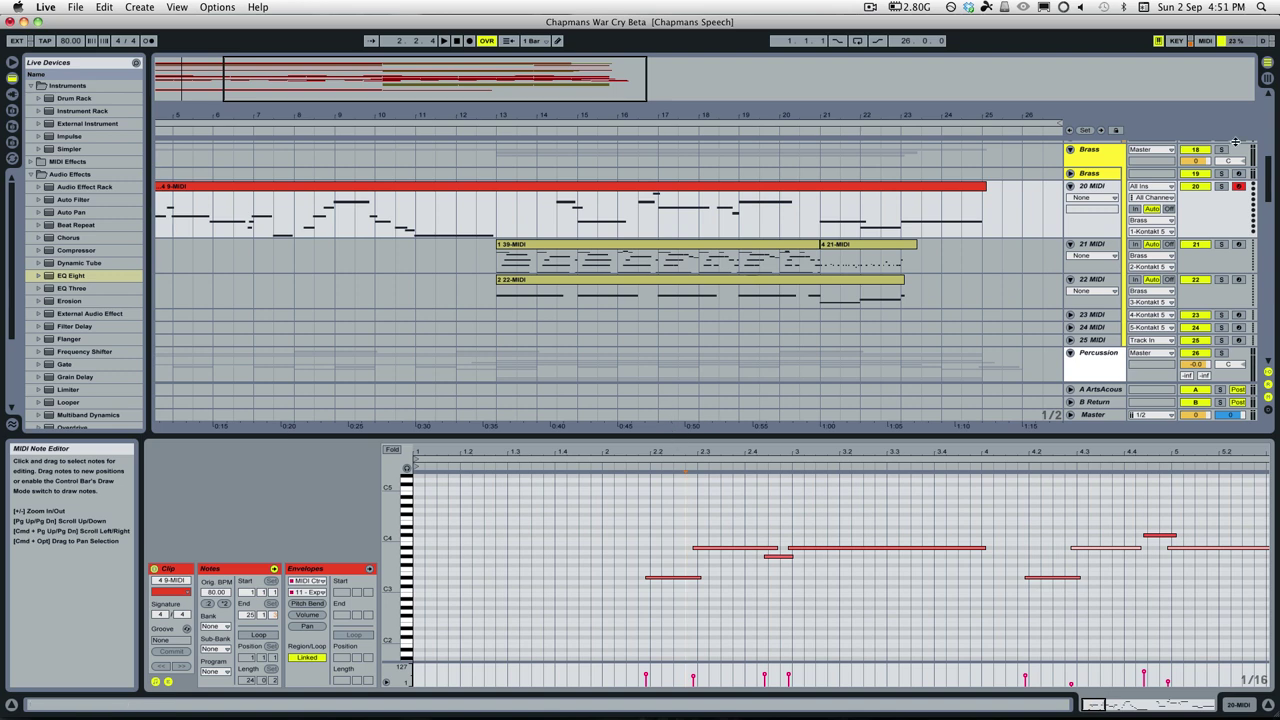
Open the Brass track's devices and bring up its Kontakt 5 window to show the Chapman Trumpet
{"action": "left_click", "coordinate": [1092, 173]}
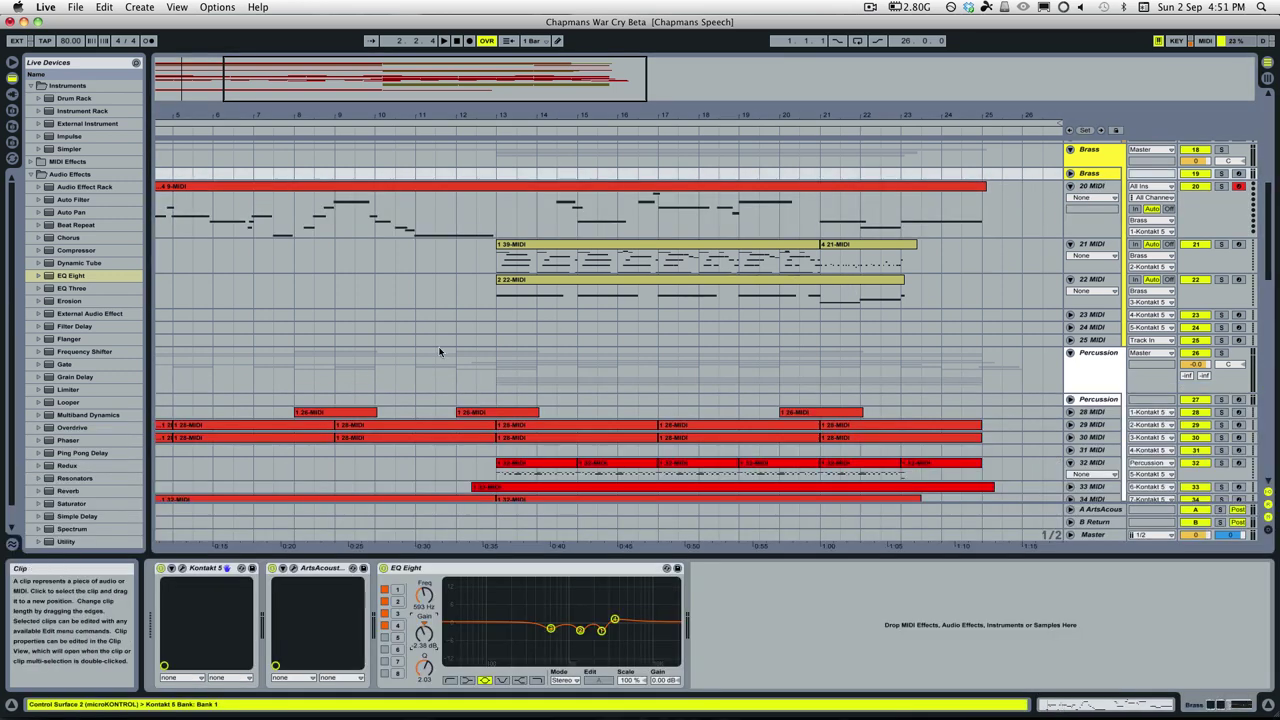
{"action": "left_click", "coordinate": [182, 568]}
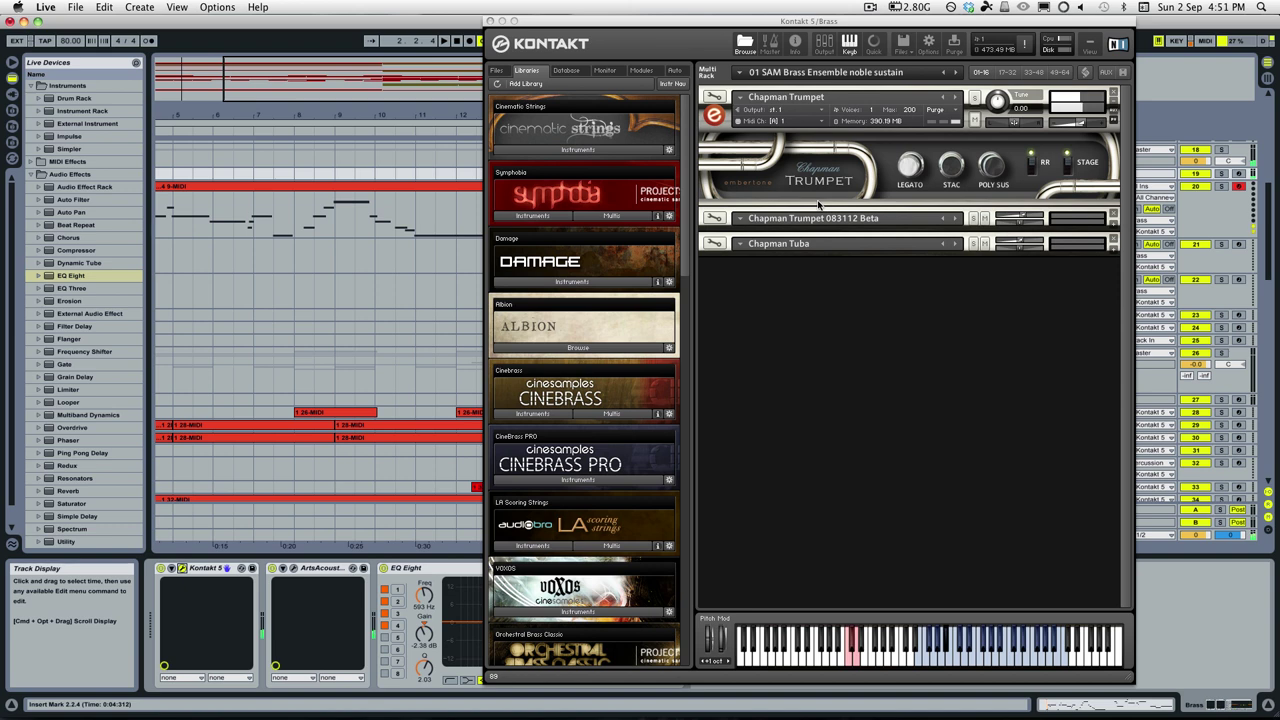
{"action": "left_click", "coordinate": [966, 92]}
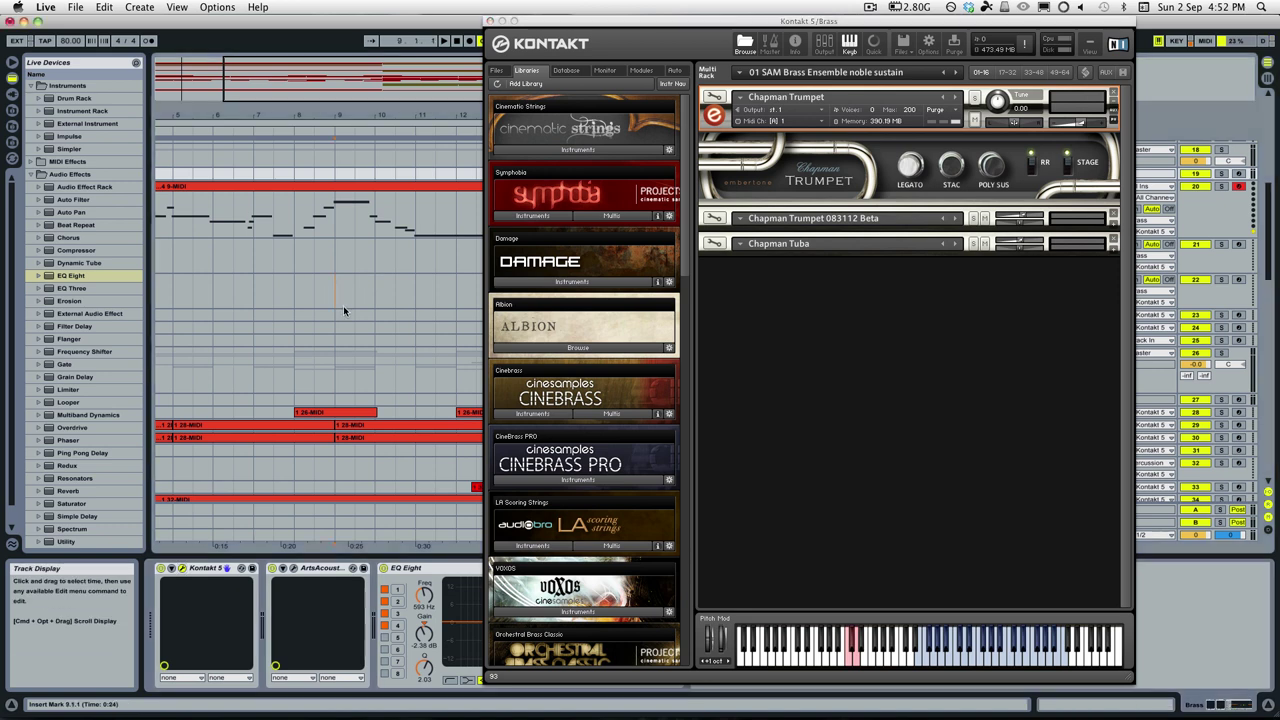
Open the 29 MIDI track's clip at bar 5 and view its list of MIDI controller envelopes
{"action": "left_click", "coordinate": [278, 432]}
{"action": "double_click", "coordinate": [278, 432]}
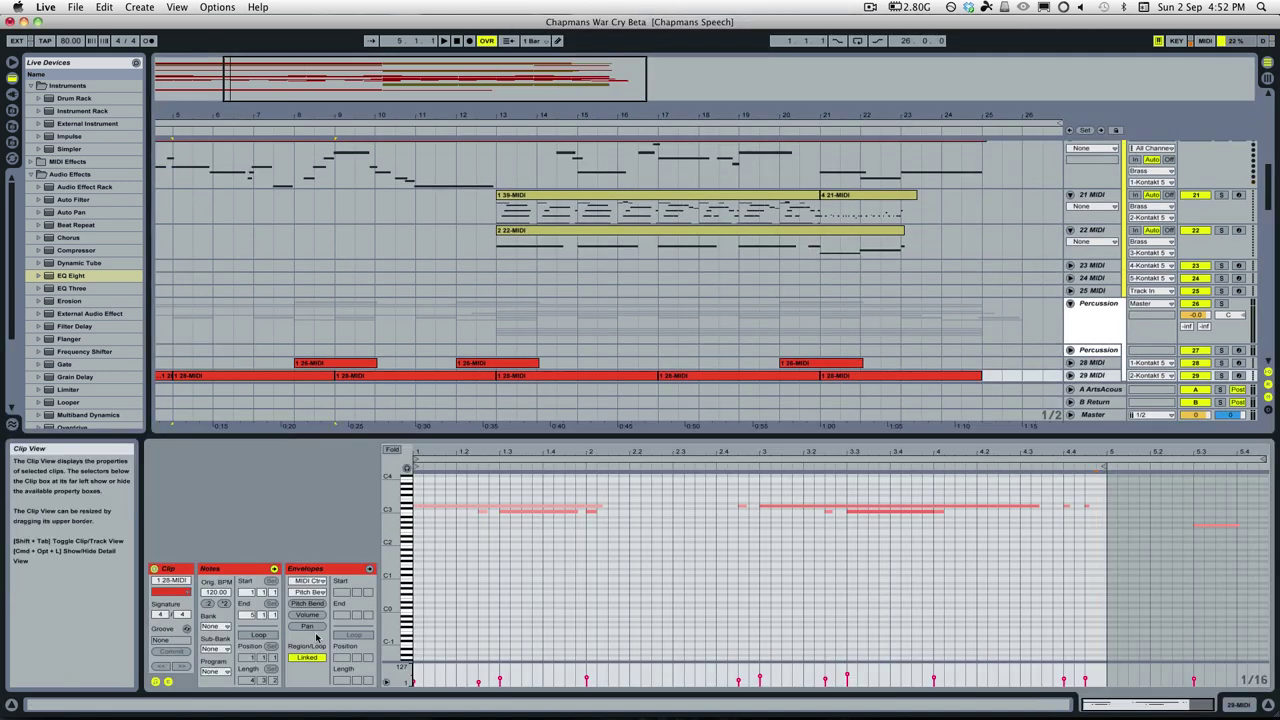
{"action": "left_click", "coordinate": [318, 594]}
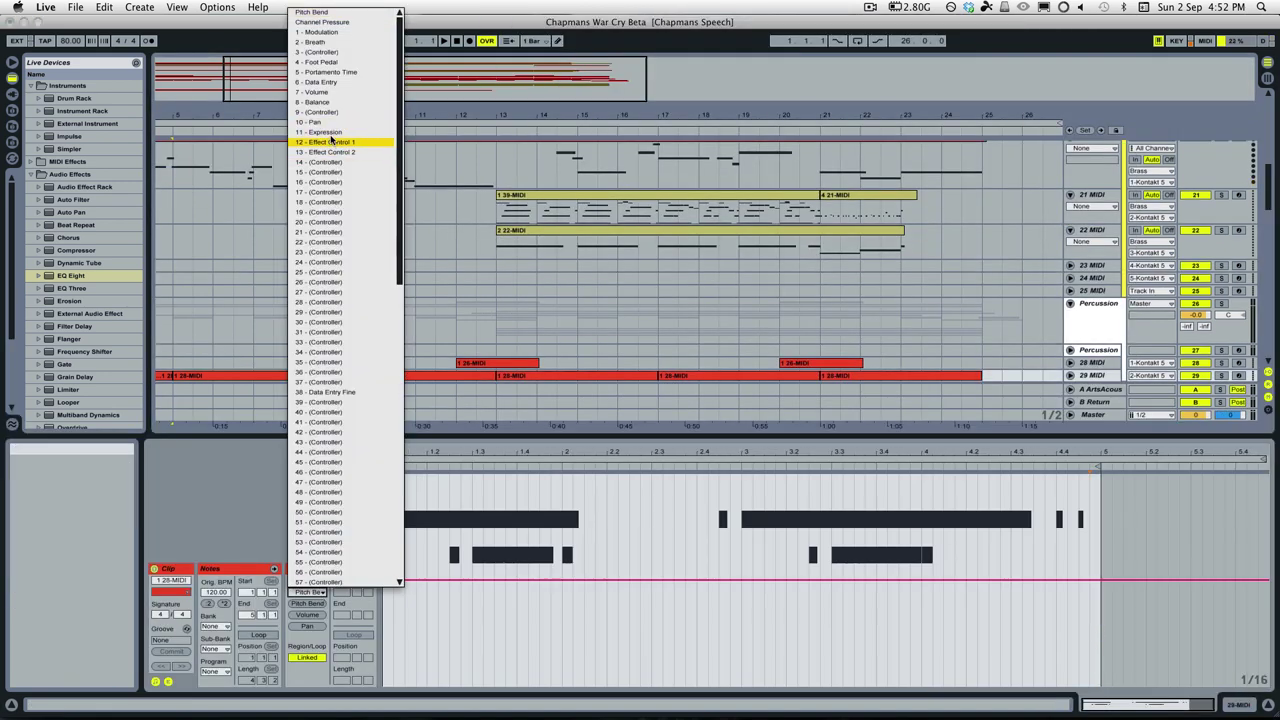
{"action": "left_click", "coordinate": [434, 238]}
{"action": "scroll", "coordinate": [907, 300], "scroll_direction": "up", "scroll_amount": 3}
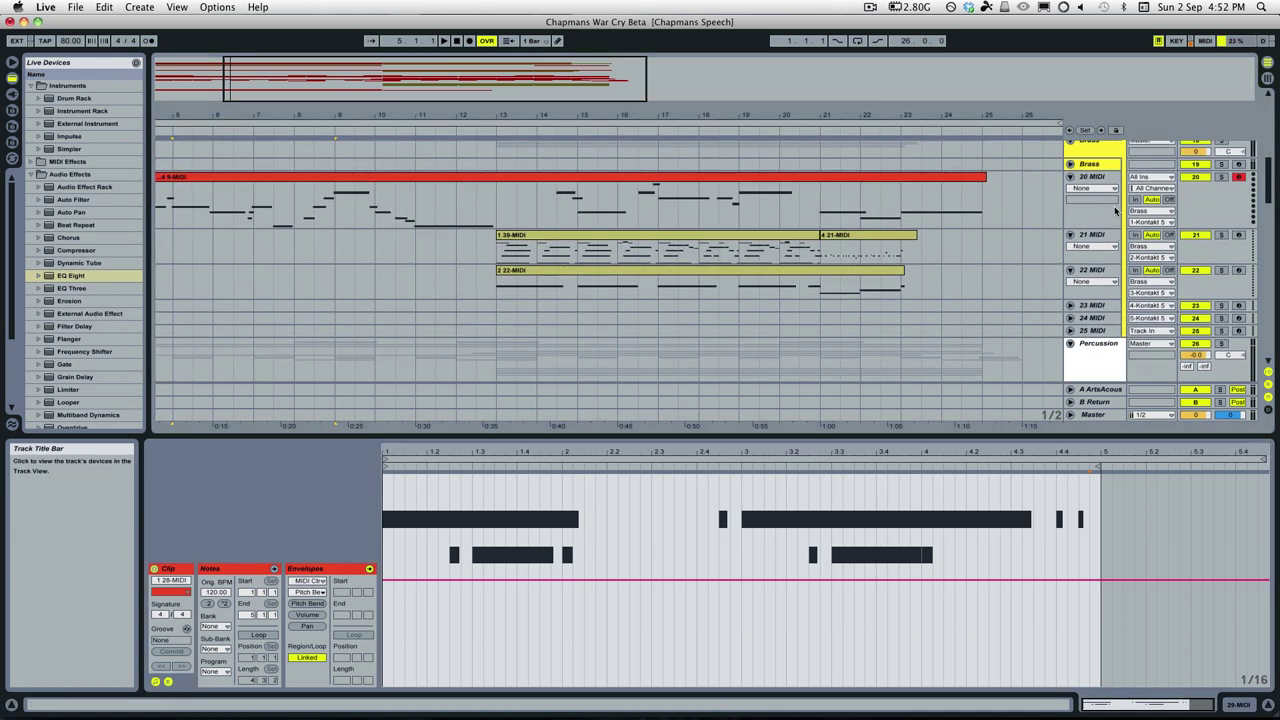
Bring back the Brass track's Kontakt window, move it clear of the mixer, and expand Chapman Trumpet 083112 Beta and Chapman Tuba
{"action": "left_click", "coordinate": [1090, 168]}
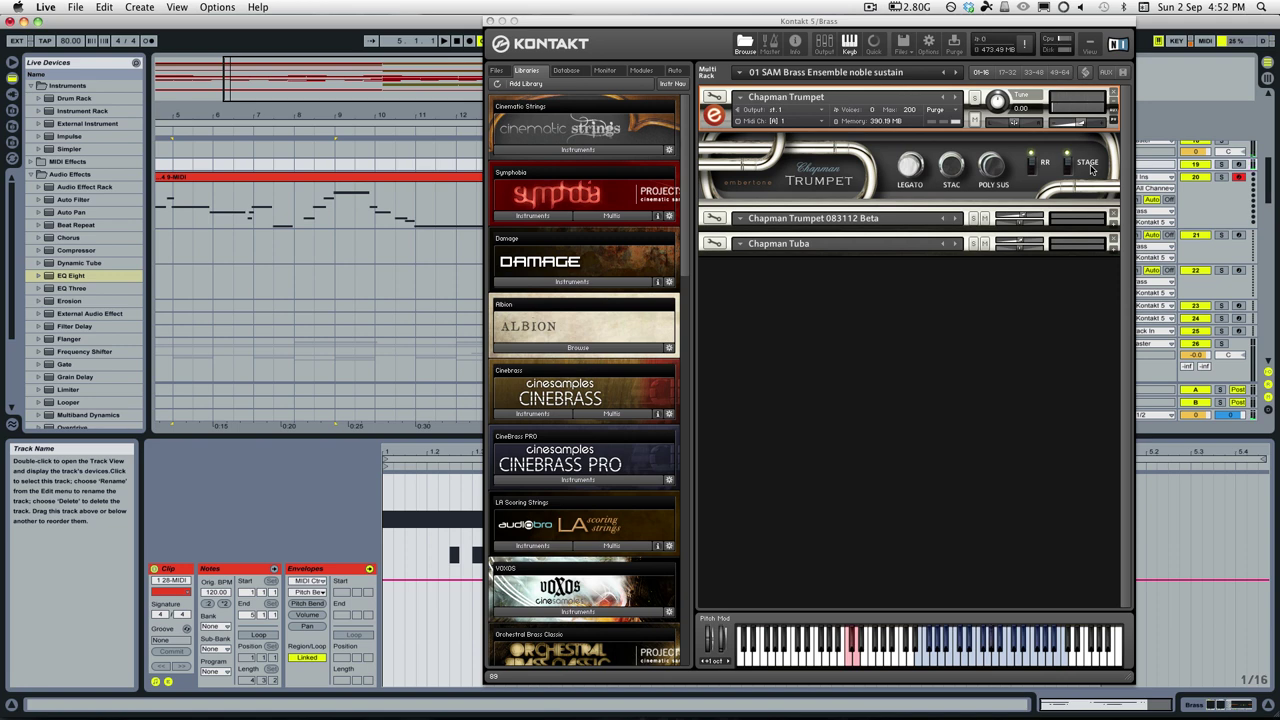
{"action": "left_click_drag", "start_coordinate": [704, 13], "coordinate": [365, 12]}
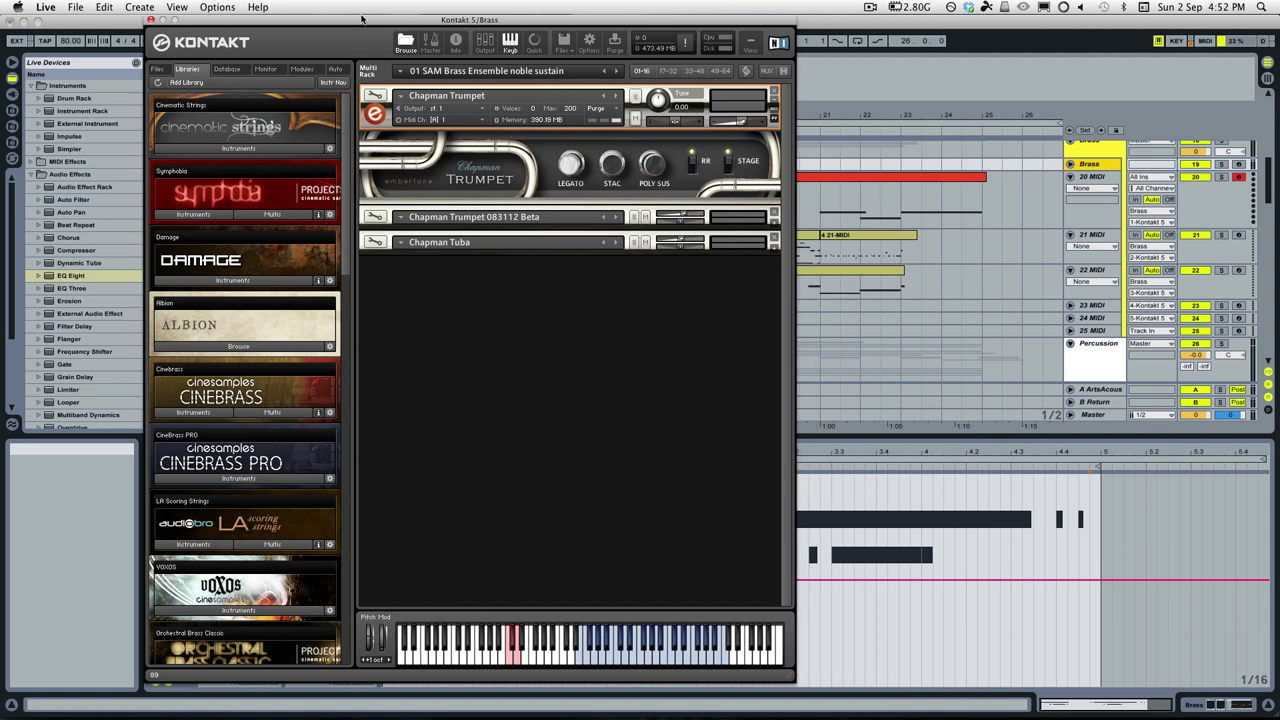
{"action": "left_click", "coordinate": [774, 222]}
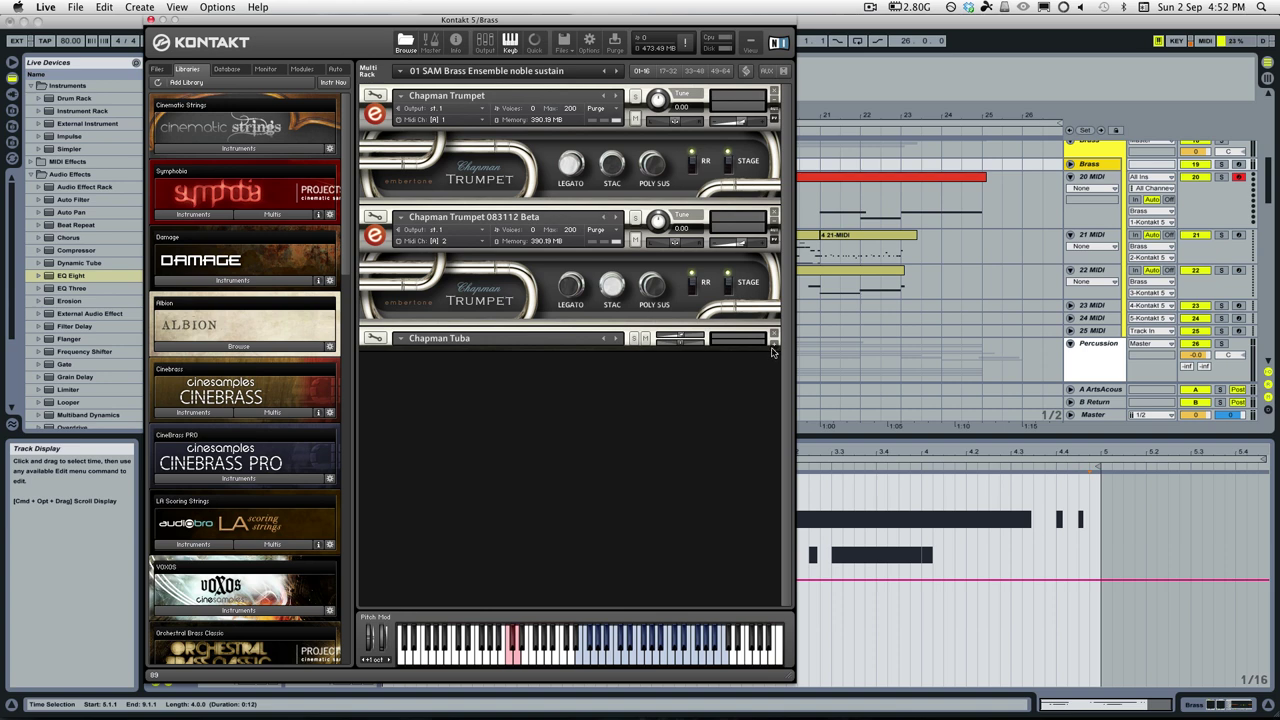
{"action": "left_click", "coordinate": [774, 343]}
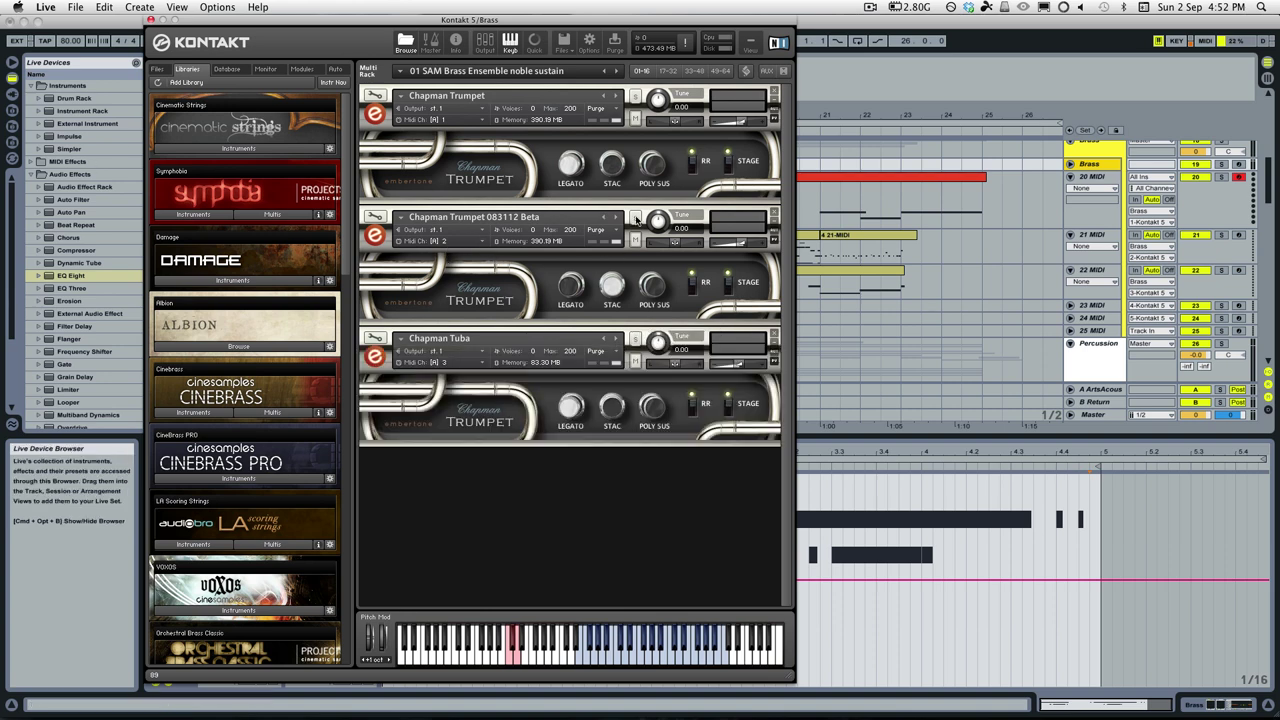
Arm the 21 MIDI track and try Legato on Chapman Trumpet 083112 Beta before returning it to Stac
{"action": "scroll", "coordinate": [1163, 245], "scroll_direction": "up", "scroll_amount": 1}
{"action": "left_click", "coordinate": [1239, 248]}
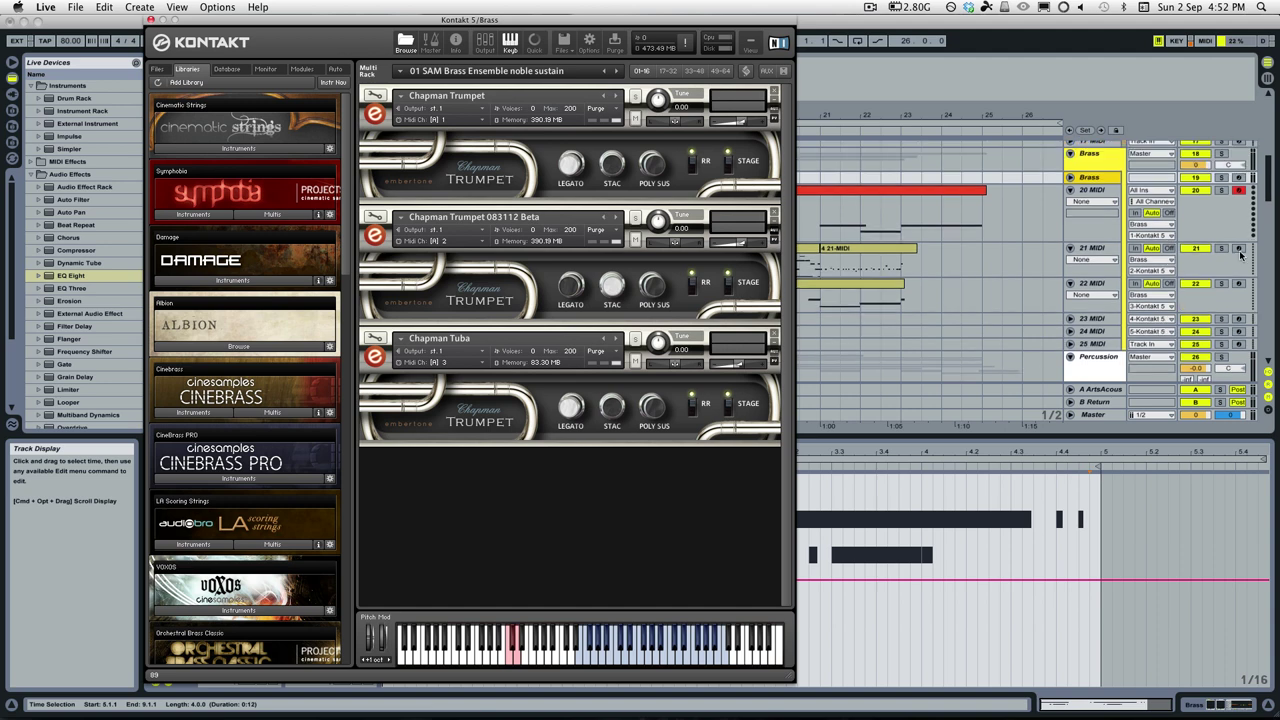
{"action": "left_click", "coordinate": [1090, 177]}
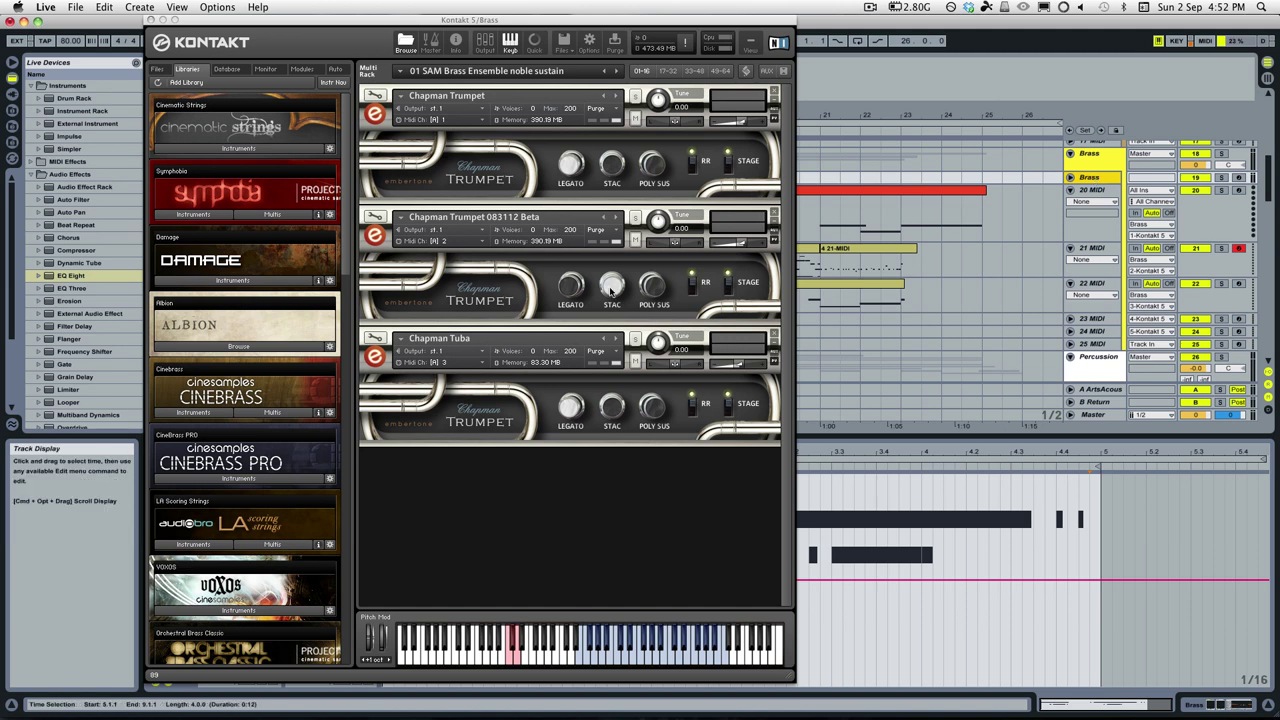
{"action": "left_click", "coordinate": [581, 291]}
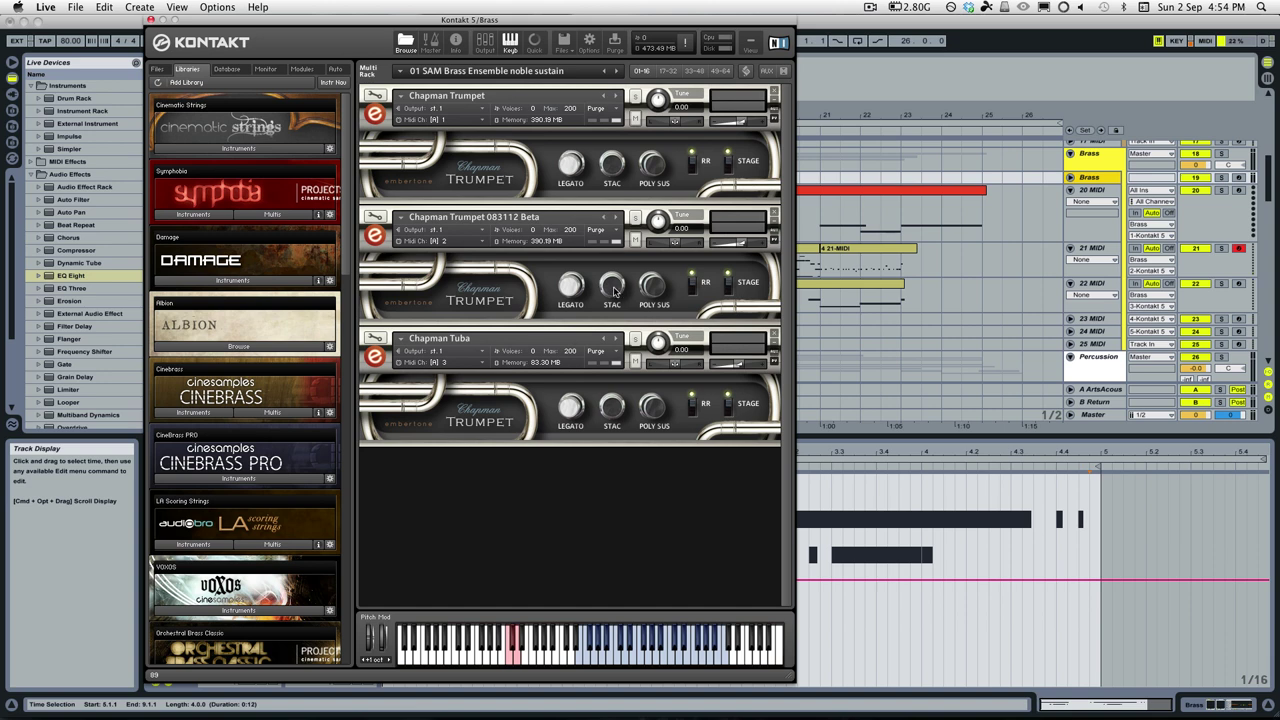
{"action": "left_click", "coordinate": [612, 287]}
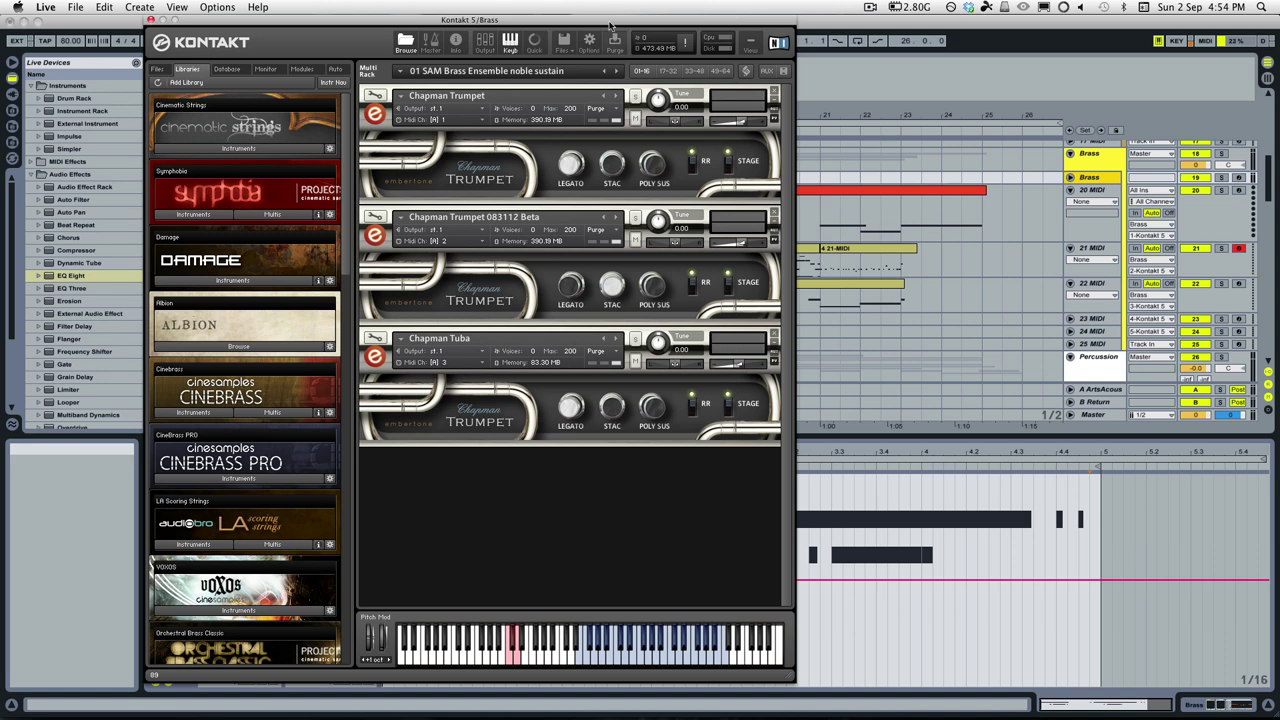
Show the notes of the 1 39-MIDI clip on the 21 MIDI track and solo that track from 13.1.1
{"action": "left_click_drag", "start_coordinate": [608, 21], "coordinate": [554, 21]}
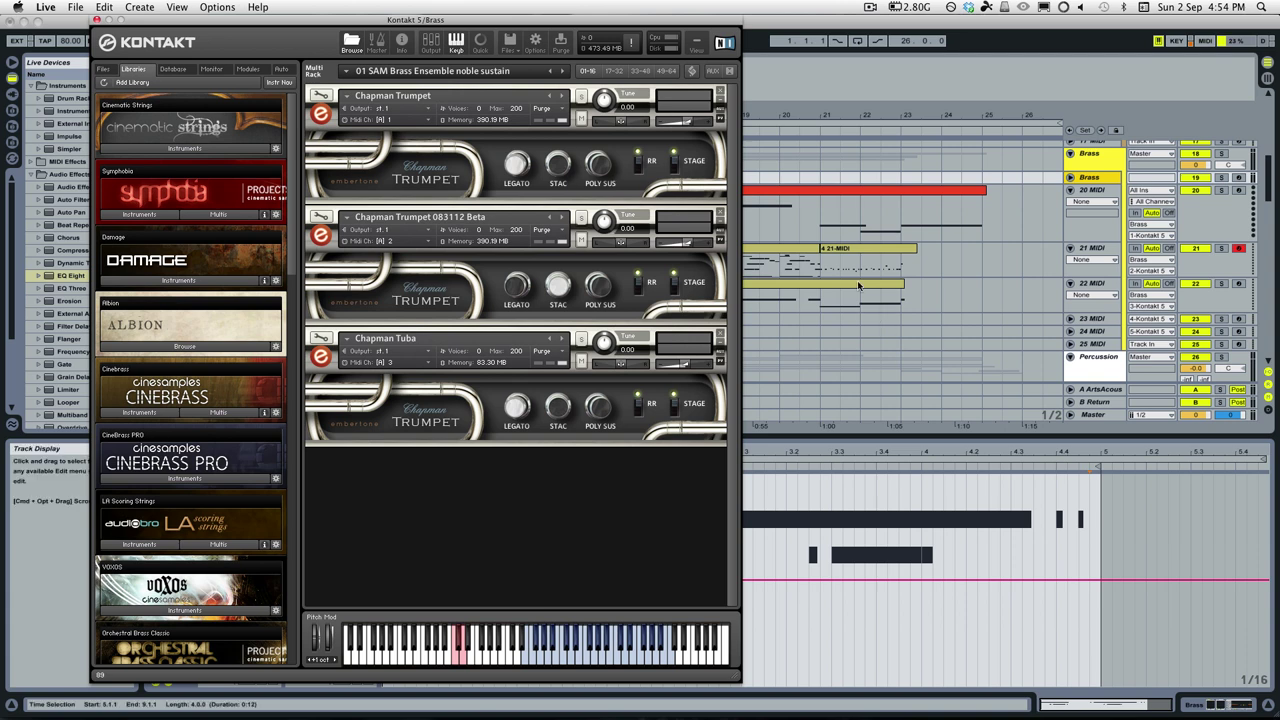
{"action": "left_click", "coordinate": [785, 258]}
{"action": "scroll", "coordinate": [798, 311], "scroll_direction": "up", "scroll_amount": 1}
{"action": "left_click", "coordinate": [508, 296]}
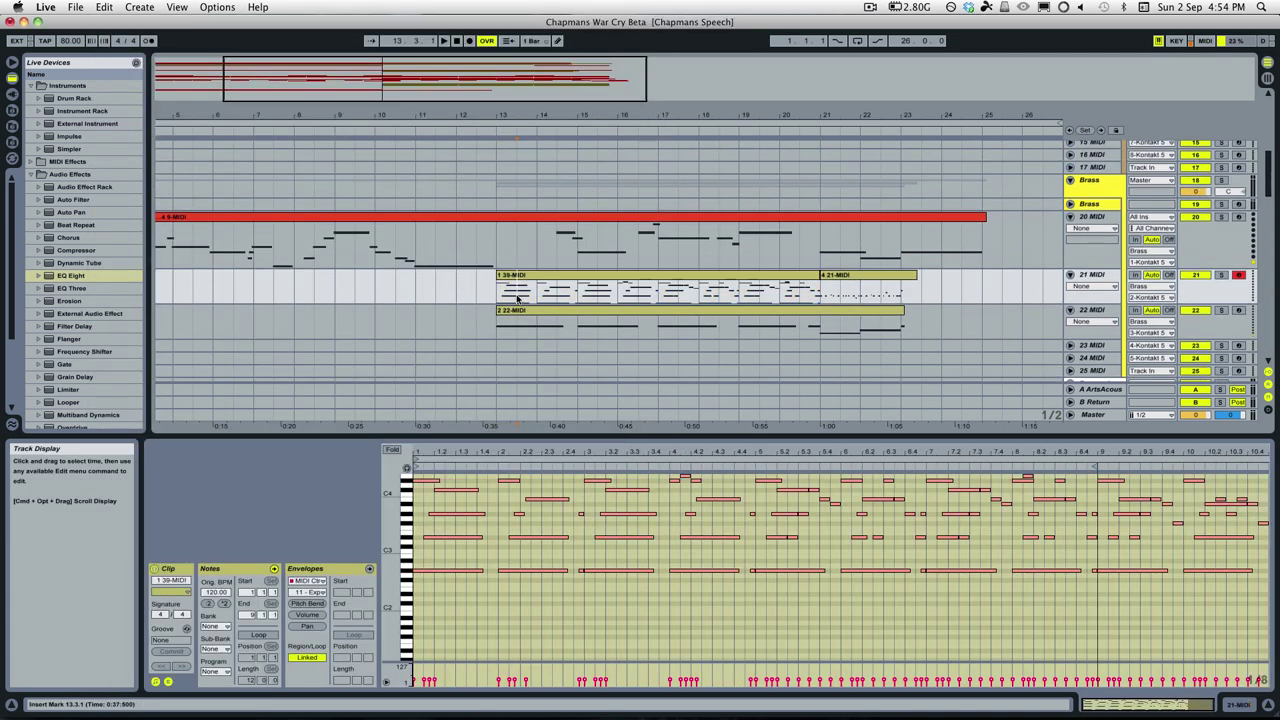
{"action": "left_click", "coordinate": [1221, 275]}
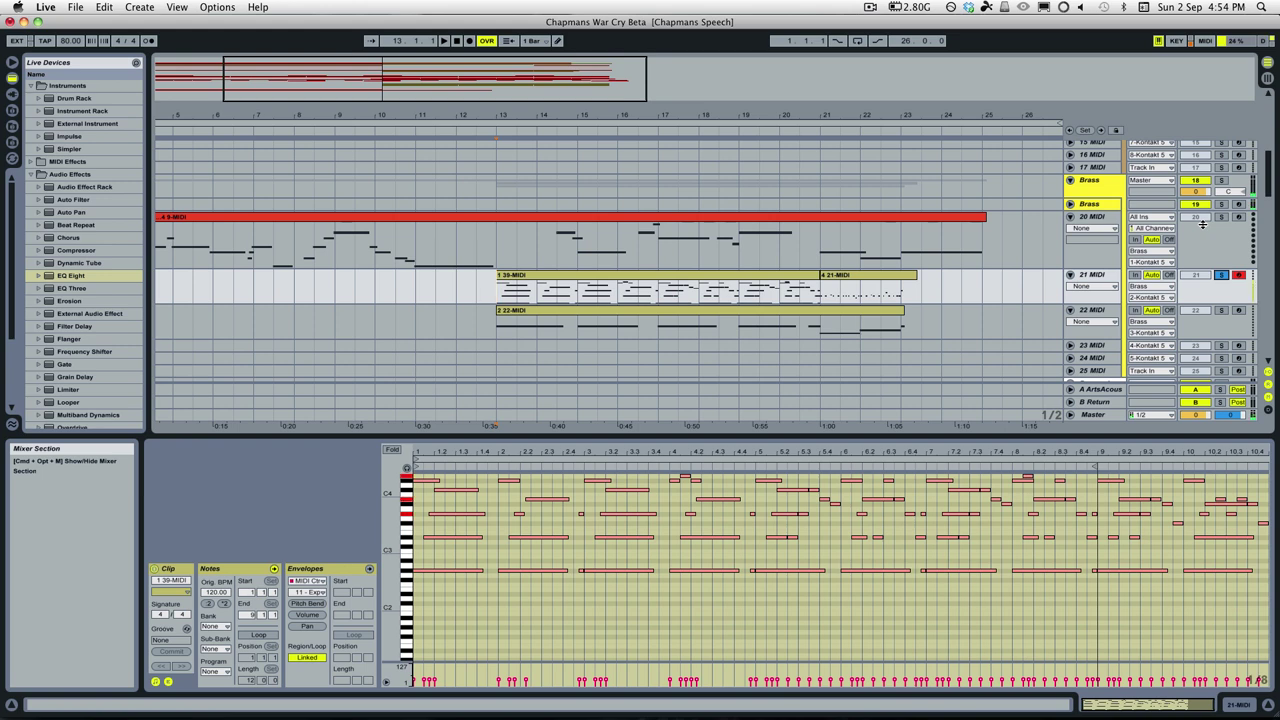
Bypass the ArtsAcoustic reverb on the Brass track and try Poly Sus on Chapman Trumpet 083112 Beta
{"action": "left_click", "coordinate": [1097, 205]}
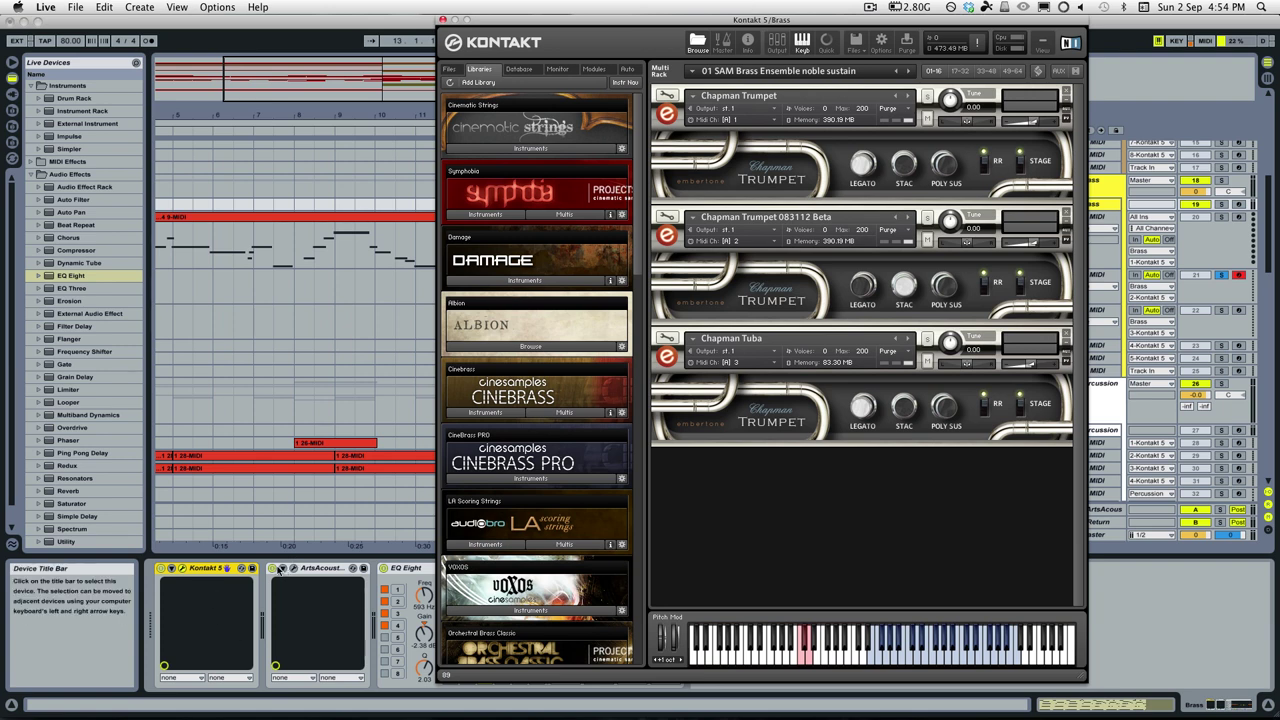
{"action": "left_click", "coordinate": [276, 569]}
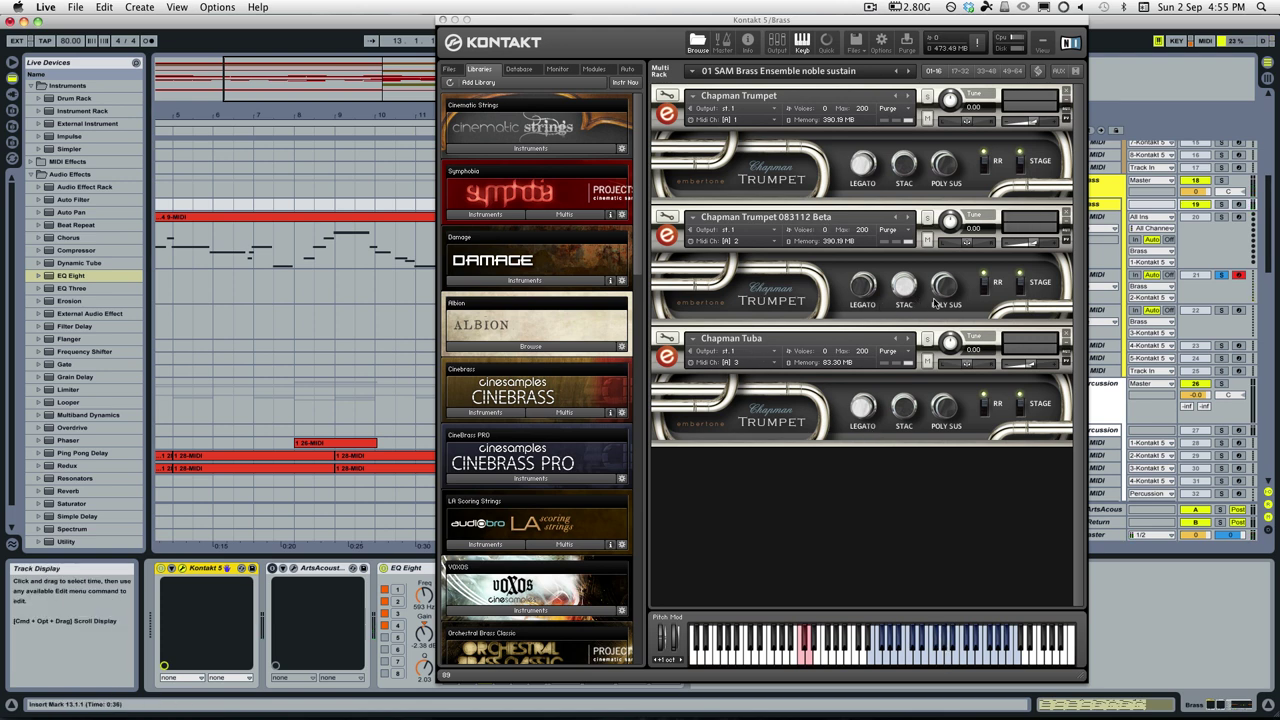
{"action": "left_click", "coordinate": [956, 292]}
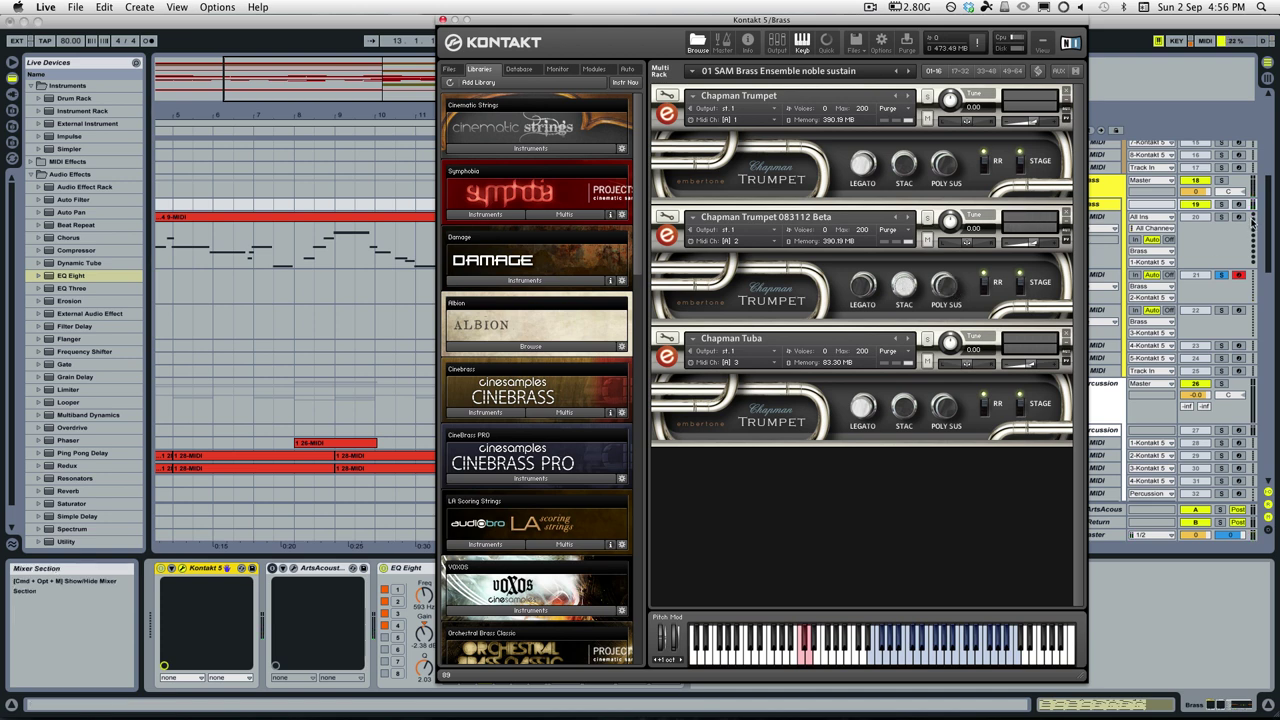
Move the solo from the 21 MIDI track to the armed 20 MIDI track and switch the first Chapman Trumpet to Poly Sus
{"action": "left_click", "coordinate": [1218, 278]}
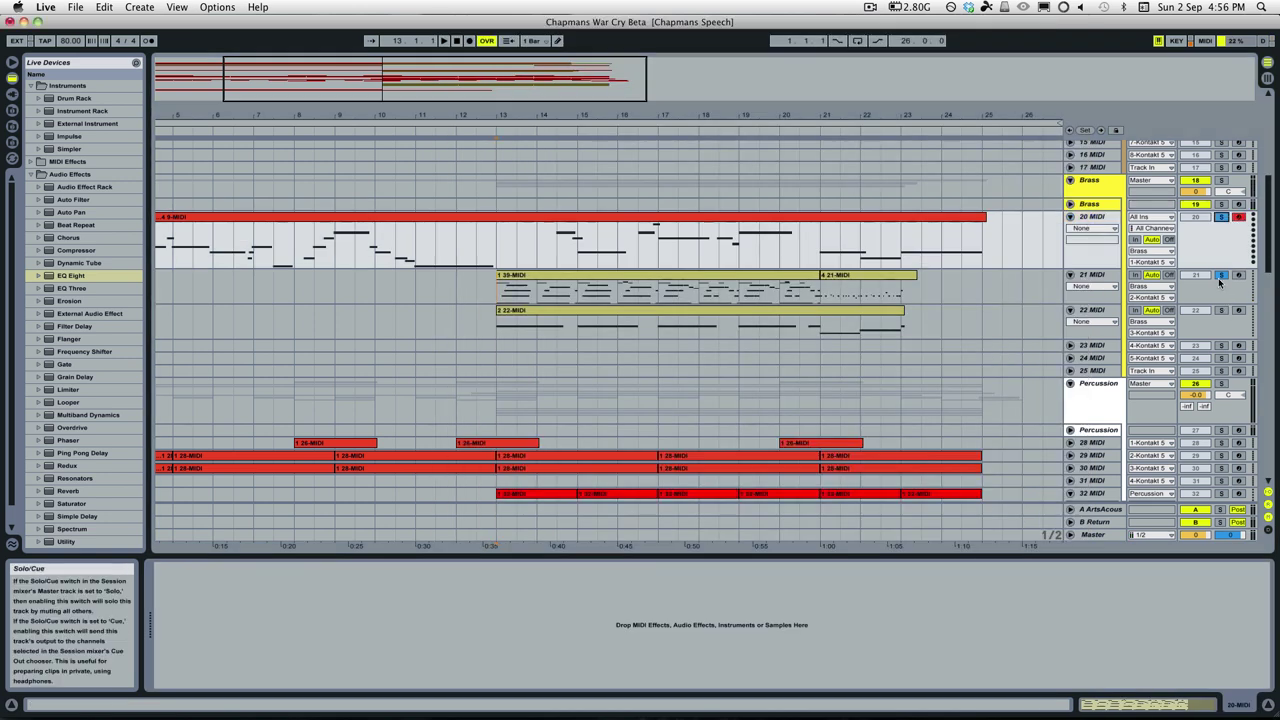
{"action": "left_click", "coordinate": [1090, 204]}
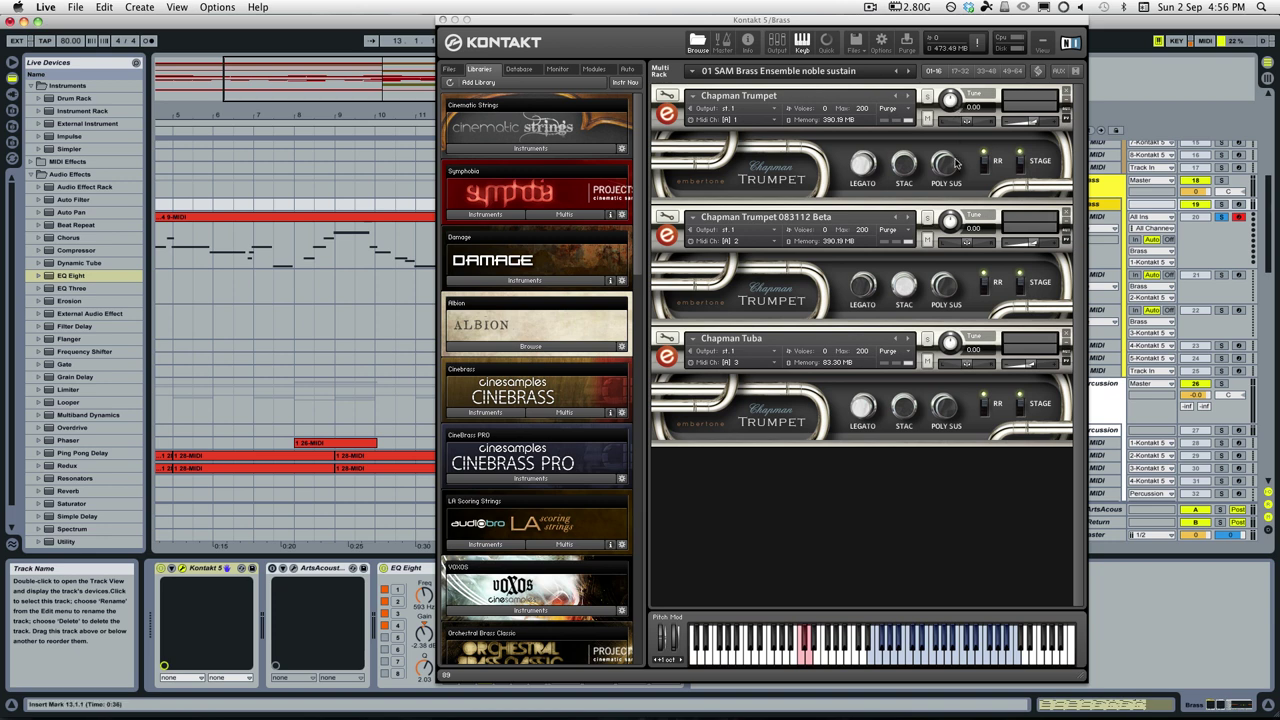
{"action": "left_click", "coordinate": [950, 175]}
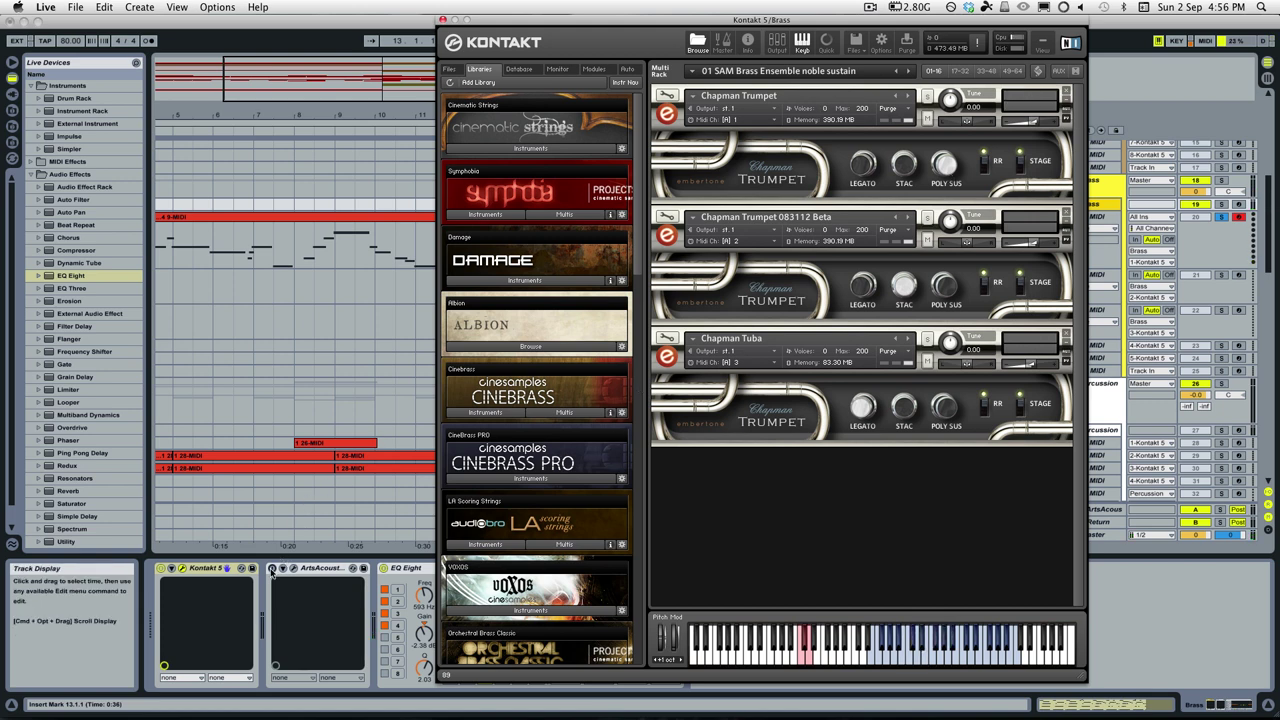
Re-enable the ArtsAcoustic reverb on the Brass track and return the first Chapman Trumpet to Legato, closing the Kontakt window
{"action": "left_click", "coordinate": [271, 571]}
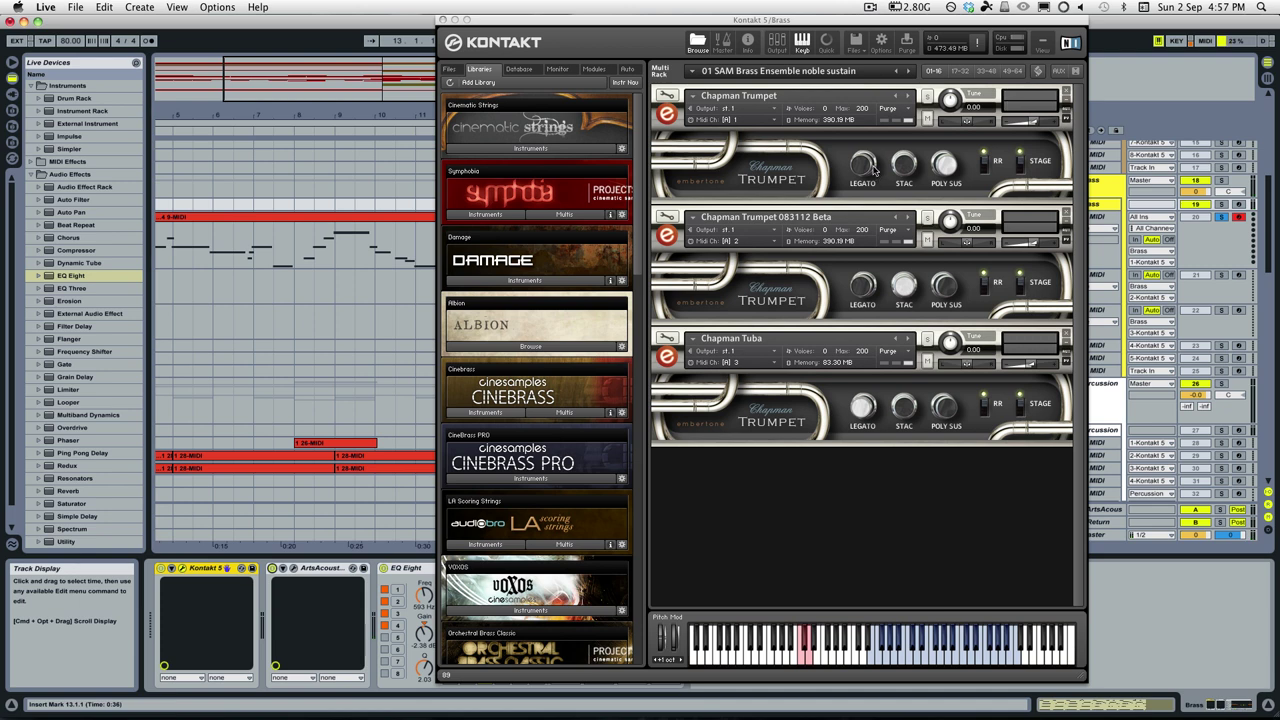
{"action": "left_click", "coordinate": [873, 170]}
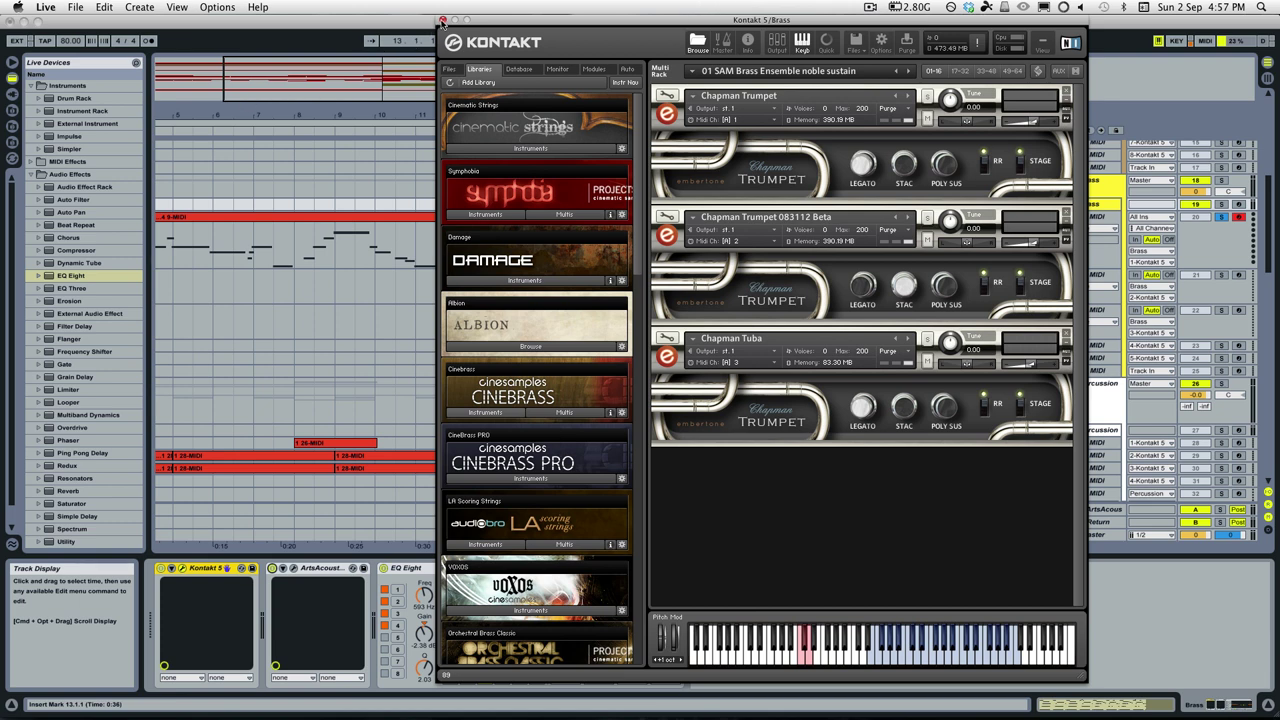
{"action": "left_click", "coordinate": [442, 20]}
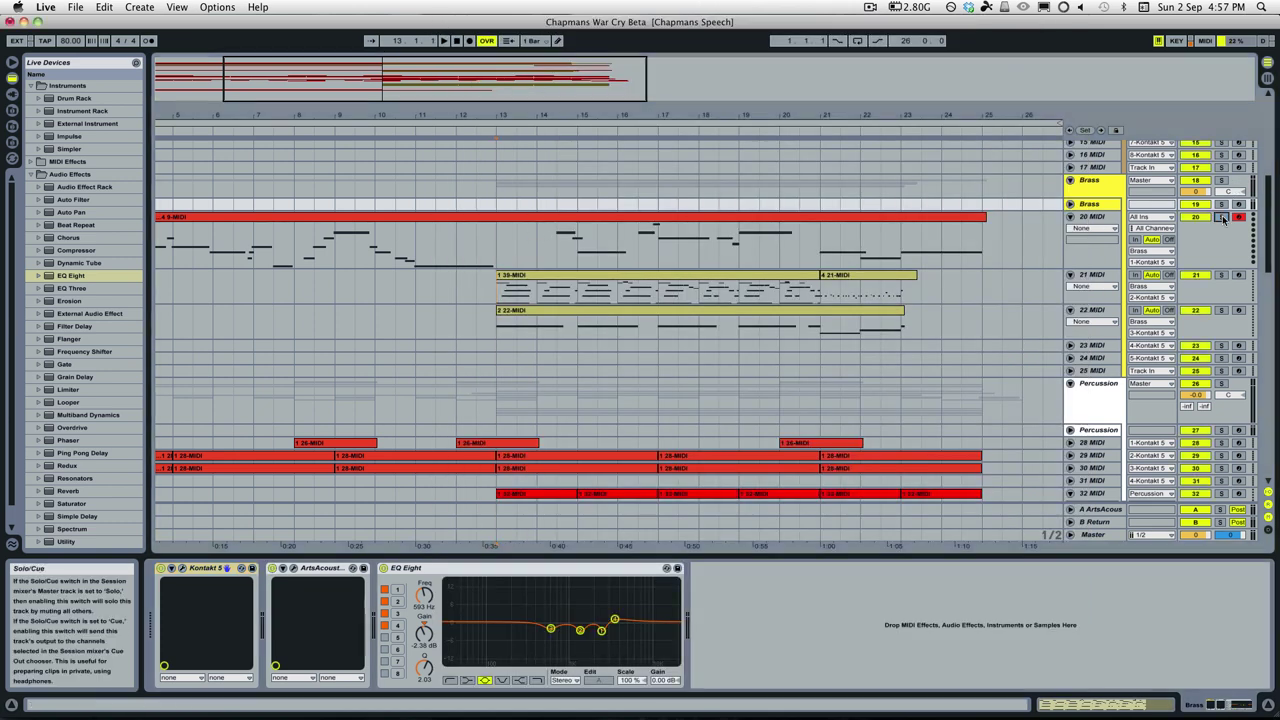
Solo the Brass instrument track, play the 1 39-MIDI clip from 13.1.1 with its notes shown, and mute the 22 MIDI track
{"action": "left_click", "coordinate": [510, 279]}
{"action": "key", "text": "space"}
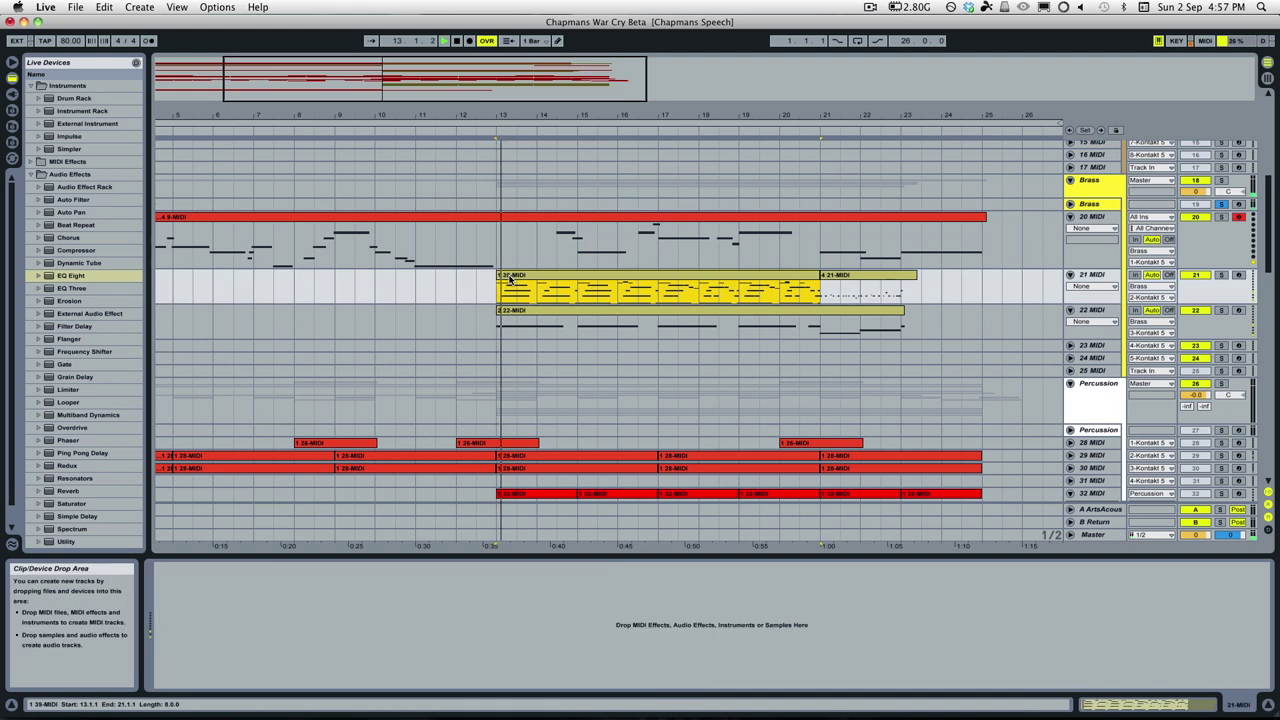
{"action": "key", "text": "shift+Tab"}
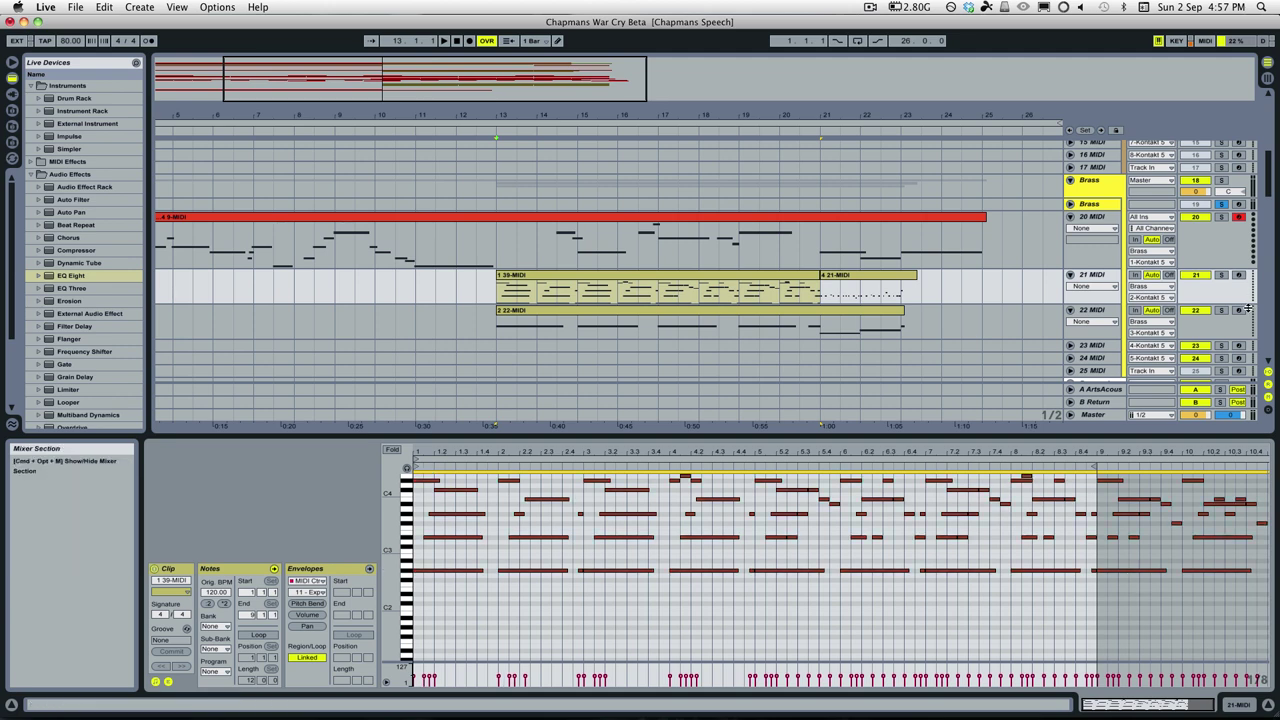
{"action": "left_click", "coordinate": [1205, 310]}
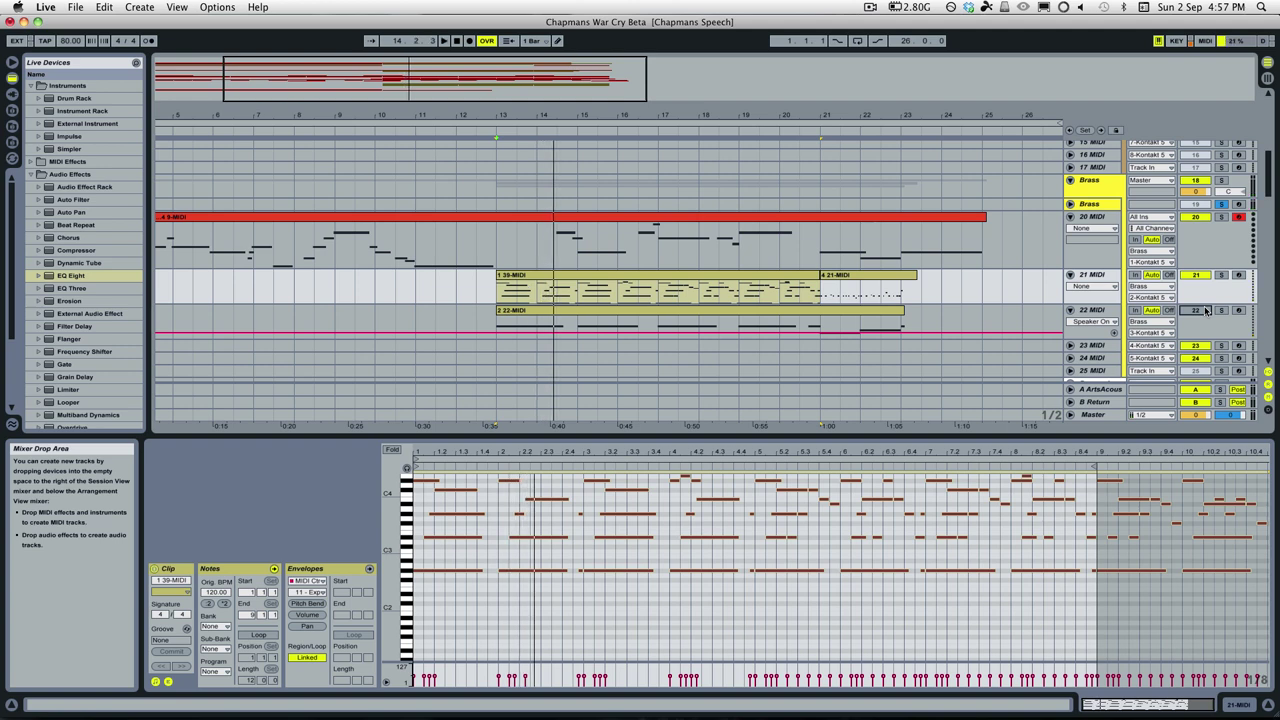
Solo the 40 MIDI track below DAMAGE together with Brass and play both from 13.1.1
{"action": "scroll", "coordinate": [977, 247], "scroll_direction": "down", "scroll_amount": 10}
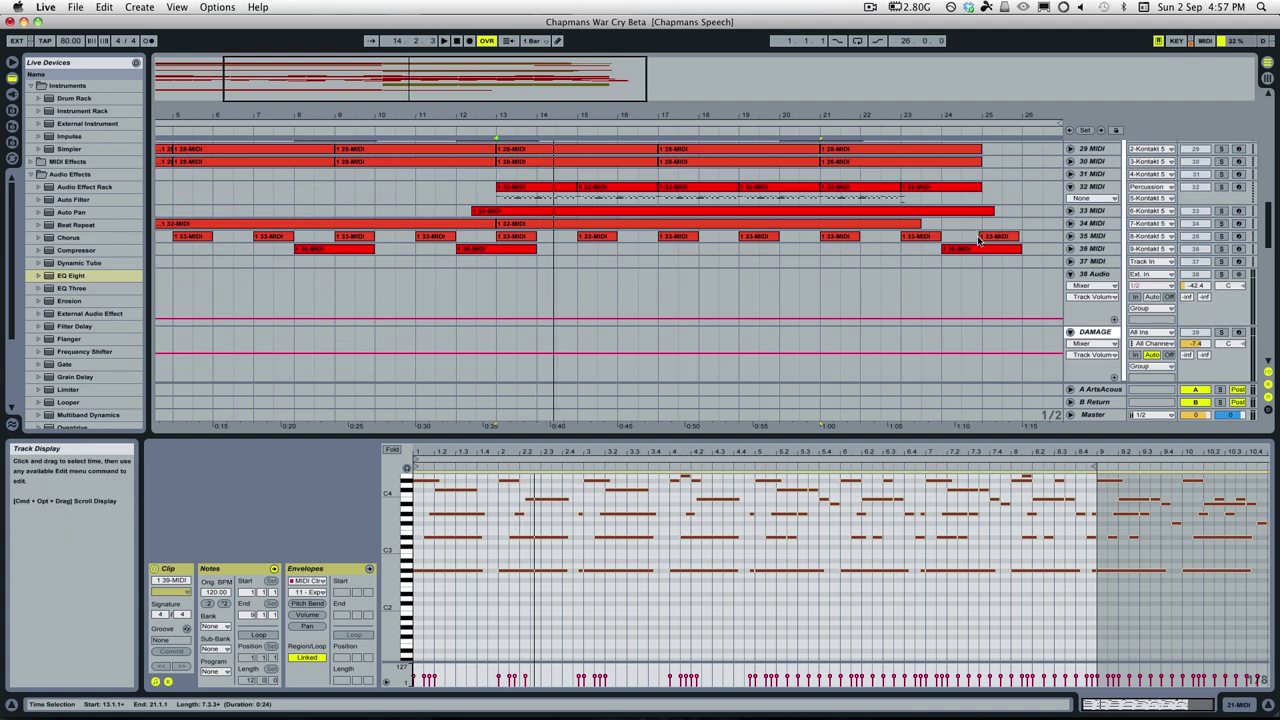
{"action": "scroll", "coordinate": [977, 247], "scroll_direction": "up", "scroll_amount": 10}
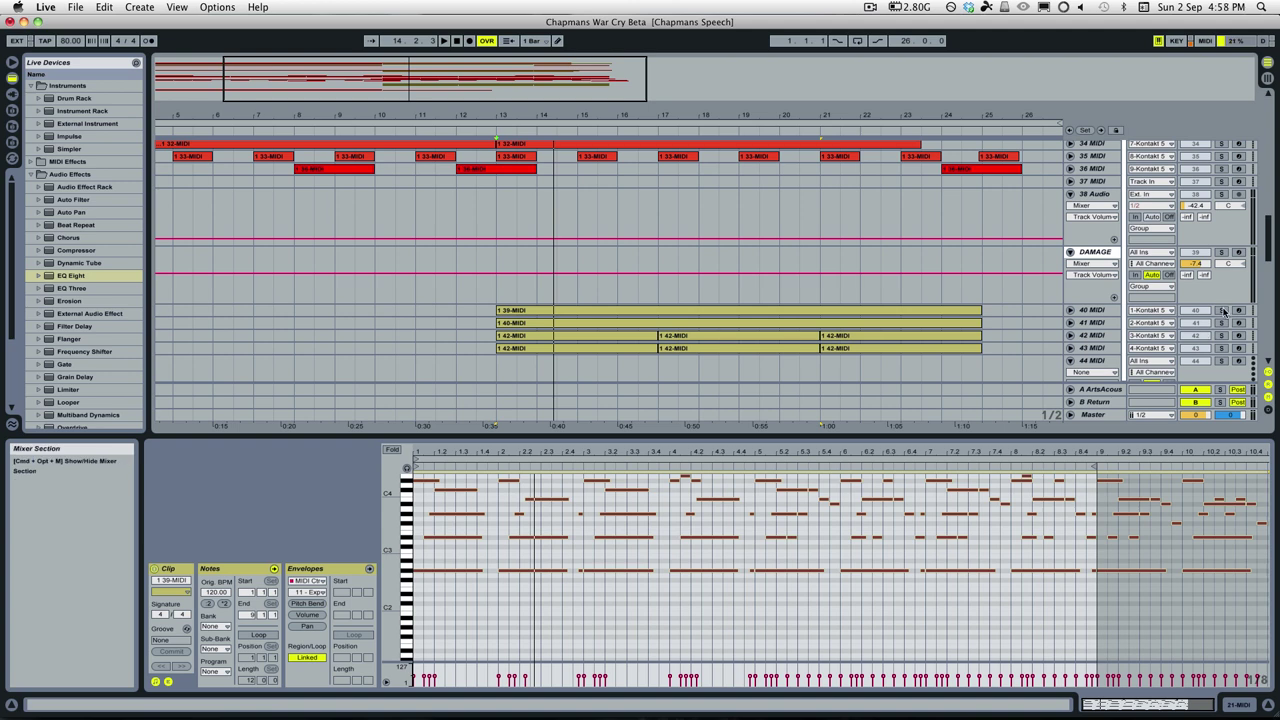
{"action": "left_click", "coordinate": [1221, 311]}
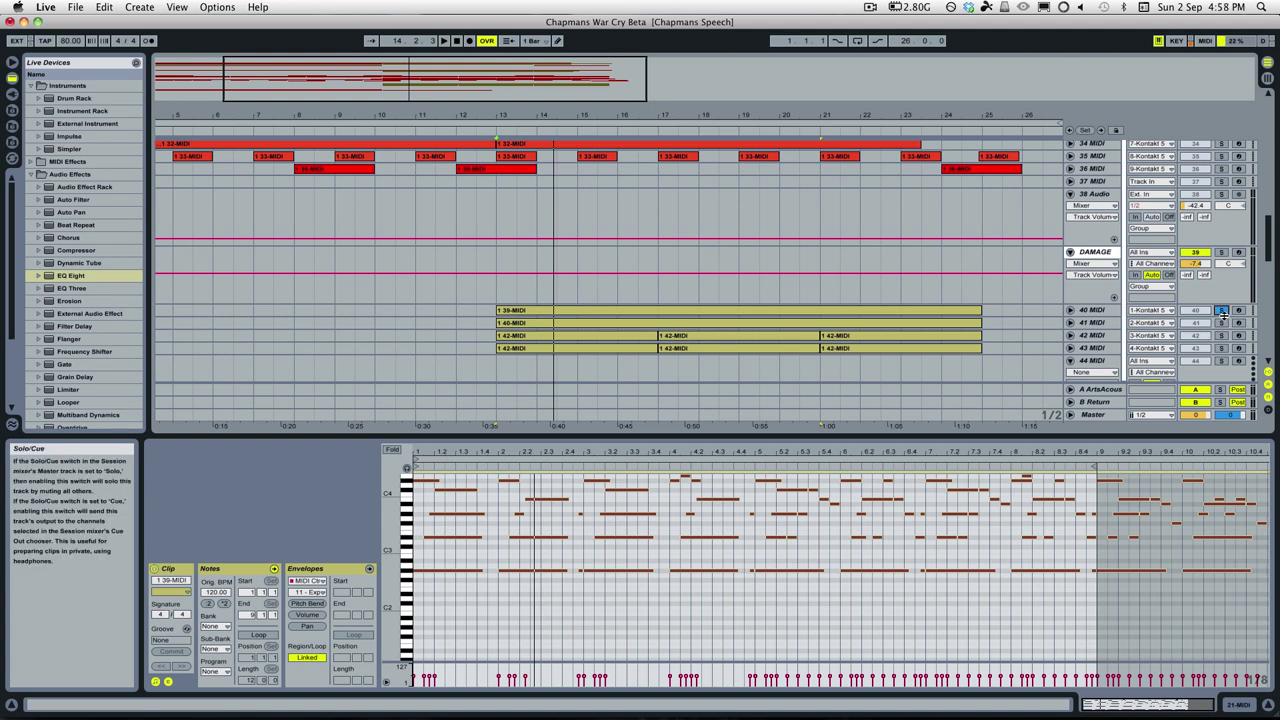
{"action": "left_click", "coordinate": [515, 316]}
{"action": "scroll", "coordinate": [515, 316], "scroll_direction": "up", "scroll_amount": 1}
{"action": "scroll", "coordinate": [515, 316], "scroll_direction": "up", "scroll_amount": 10}
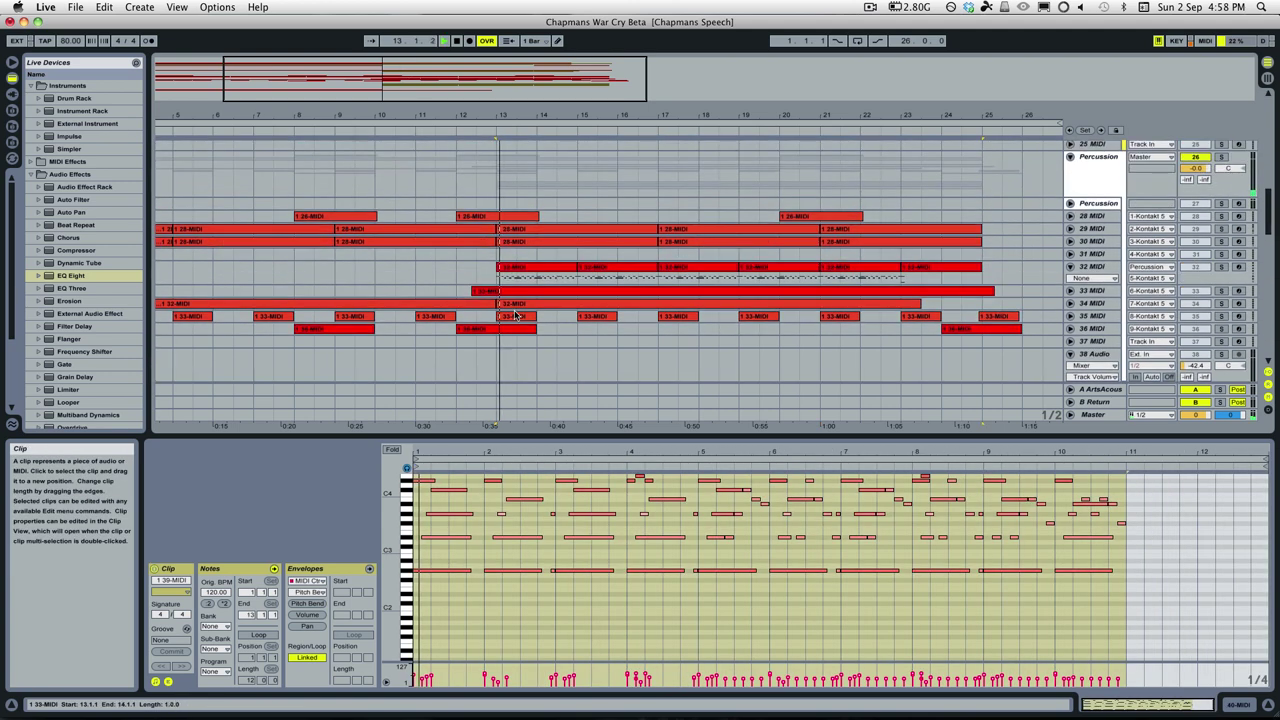
{"action": "scroll", "coordinate": [515, 316], "scroll_direction": "up", "scroll_amount": 1}
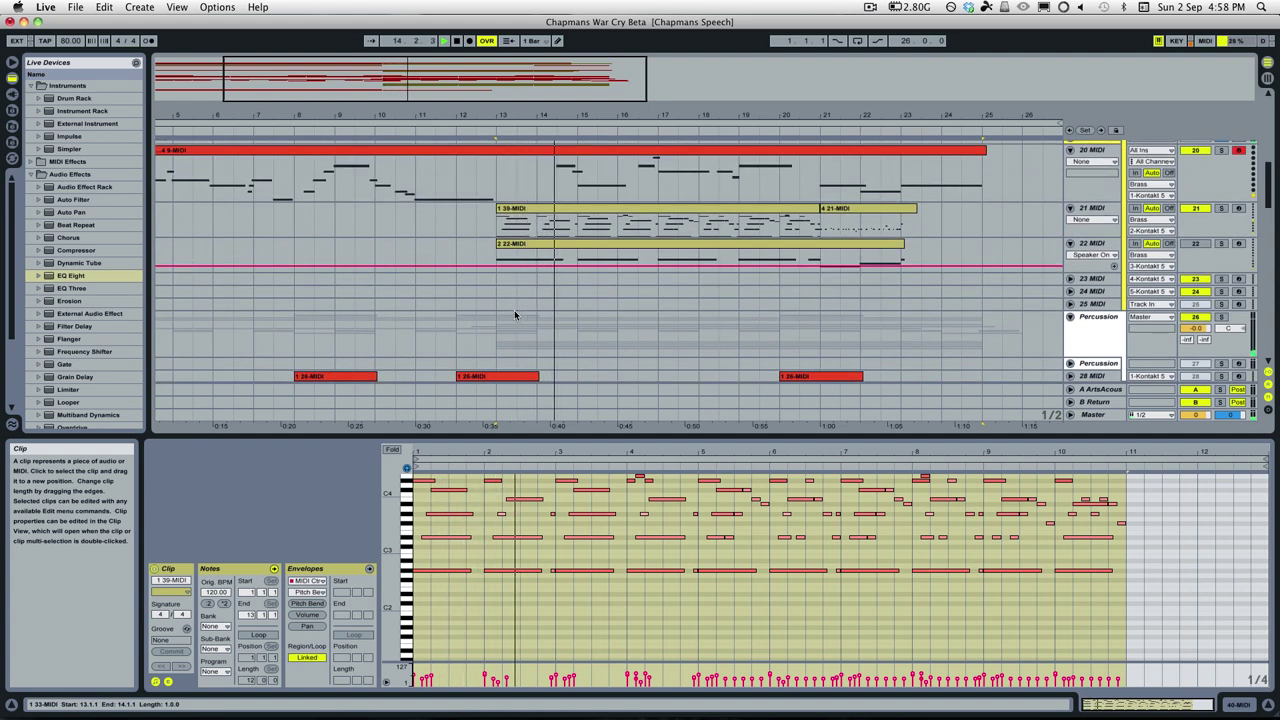
In the 1 39-MIDI clip on the 21 MIDI track, nudge the second bar's B3 note earlier to 2.2.1
{"action": "left_click", "coordinate": [521, 235]}
{"action": "double_click", "coordinate": [521, 235]}
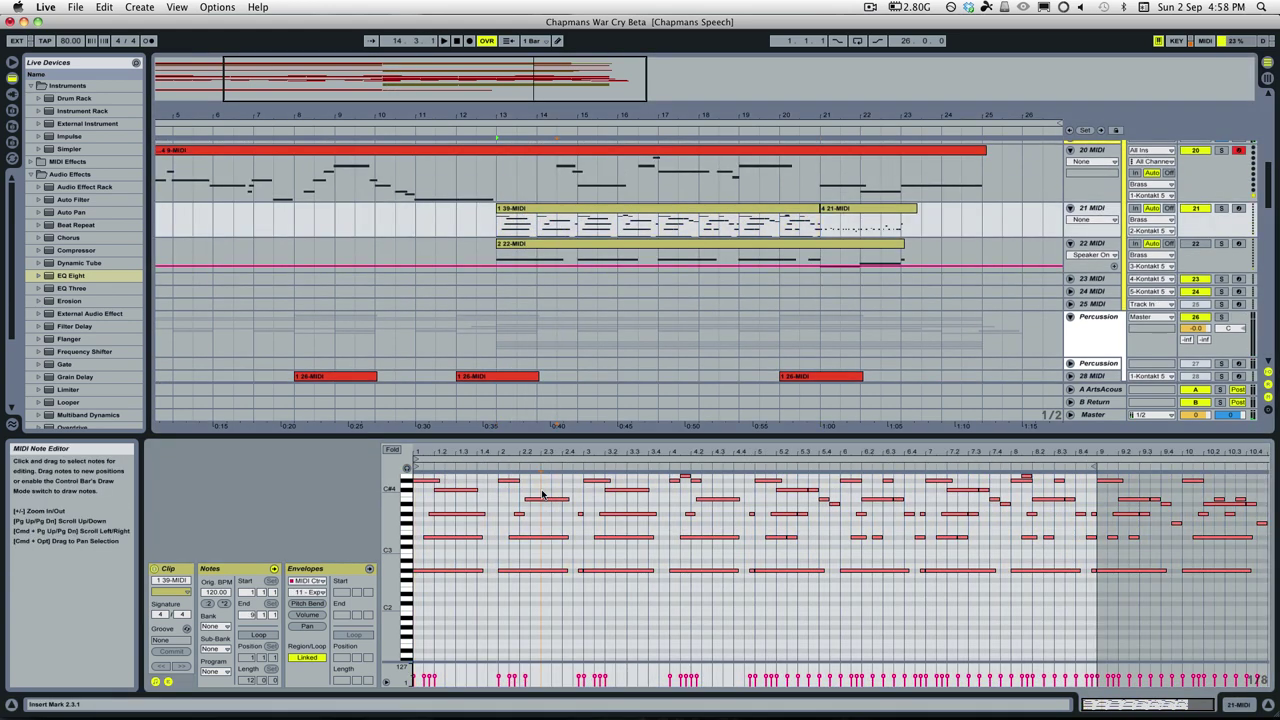
{"action": "left_click", "coordinate": [546, 497]}
{"action": "key", "text": "Left"}
{"action": "key", "text": "space"}
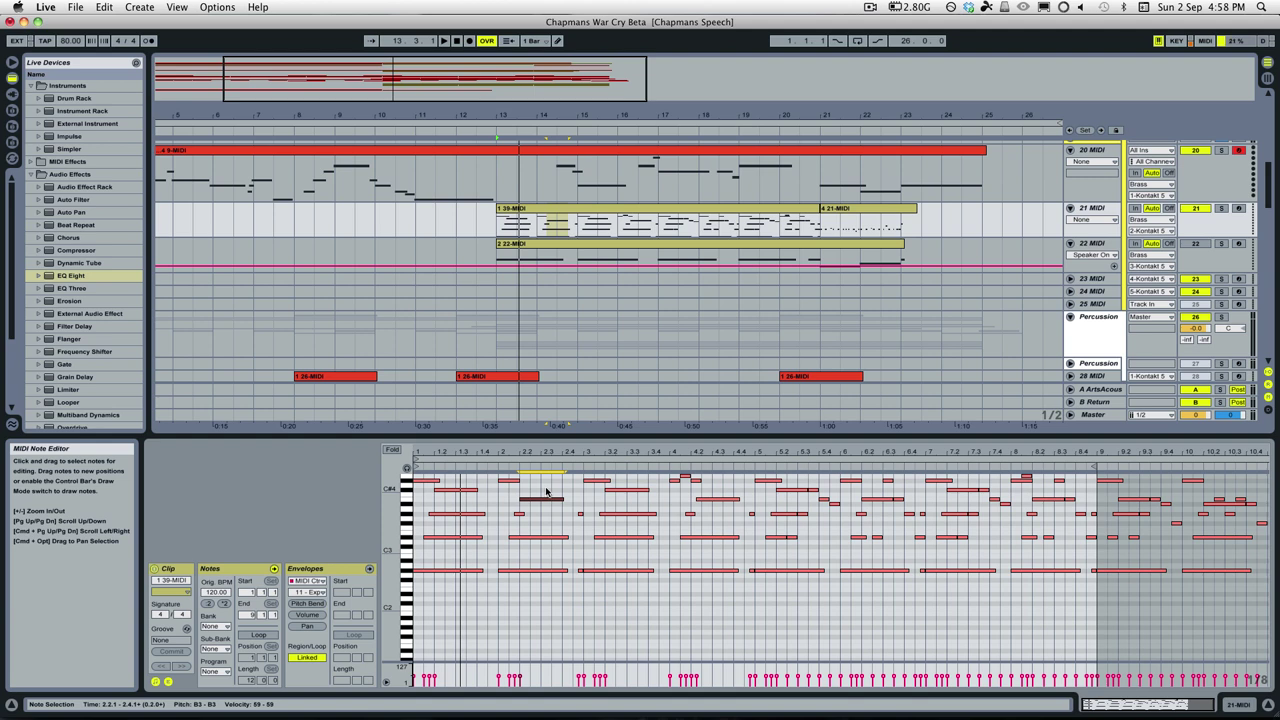
Examine the 1 39-MIDI notes and the percussion tracks, and replay the brass clip from 13.1.1 to check its timing
{"action": "scroll", "coordinate": [537, 300], "scroll_direction": "down", "scroll_amount": 5}
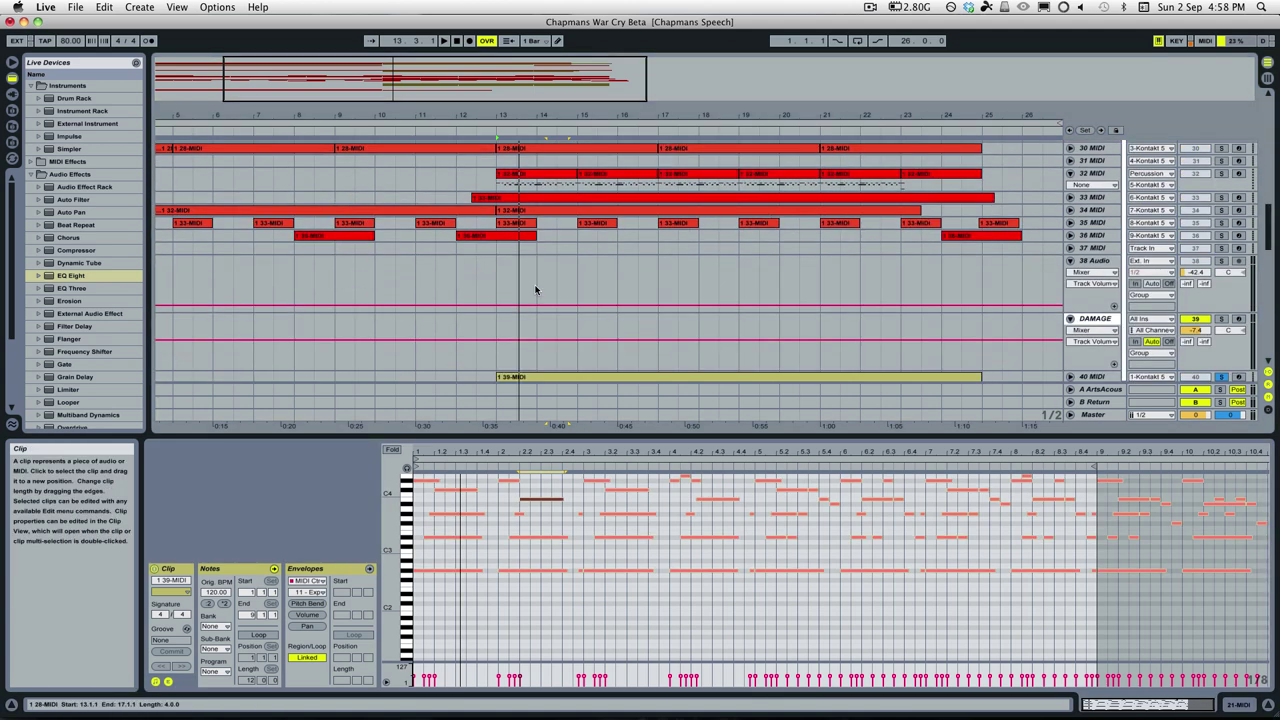
{"action": "scroll", "coordinate": [535, 290], "scroll_direction": "up", "scroll_amount": 1}
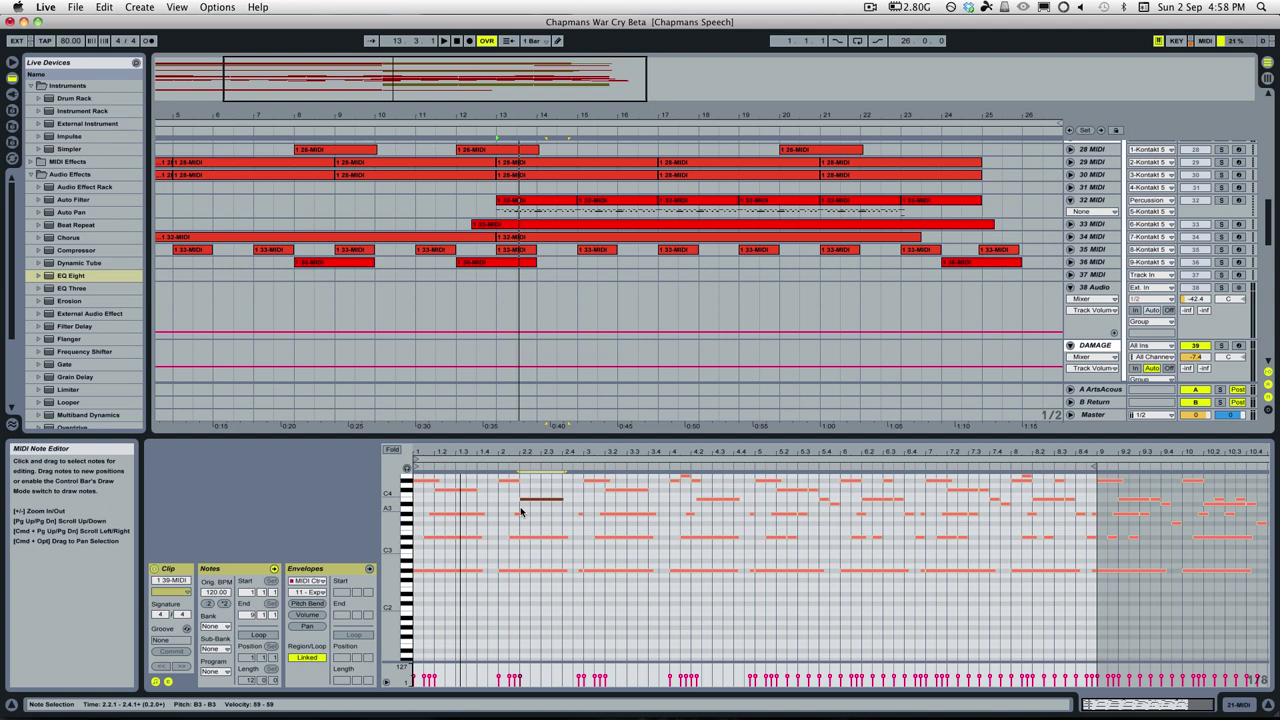
{"action": "scroll", "coordinate": [520, 518], "scroll_direction": "up", "scroll_amount": 2}
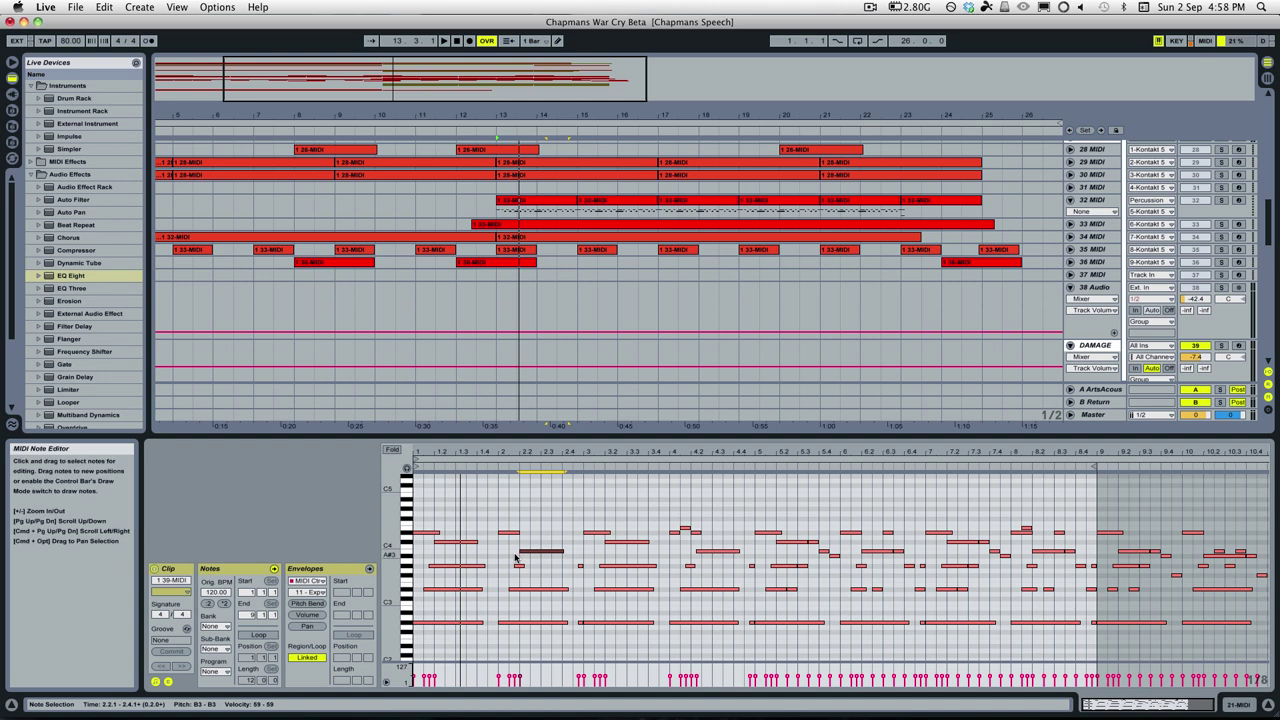
{"action": "scroll", "coordinate": [505, 578], "scroll_direction": "down", "scroll_amount": 2}
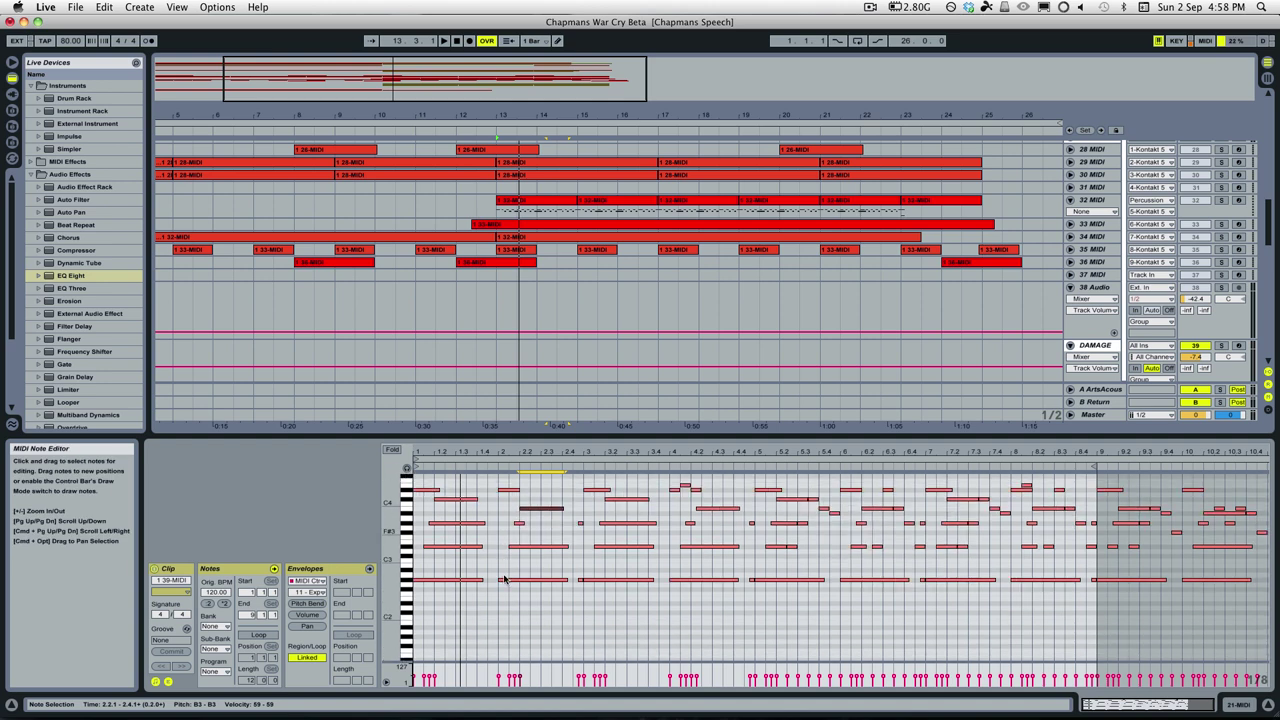
{"action": "scroll", "coordinate": [551, 249], "scroll_direction": "up", "scroll_amount": 5}
{"action": "left_click", "coordinate": [549, 249]}
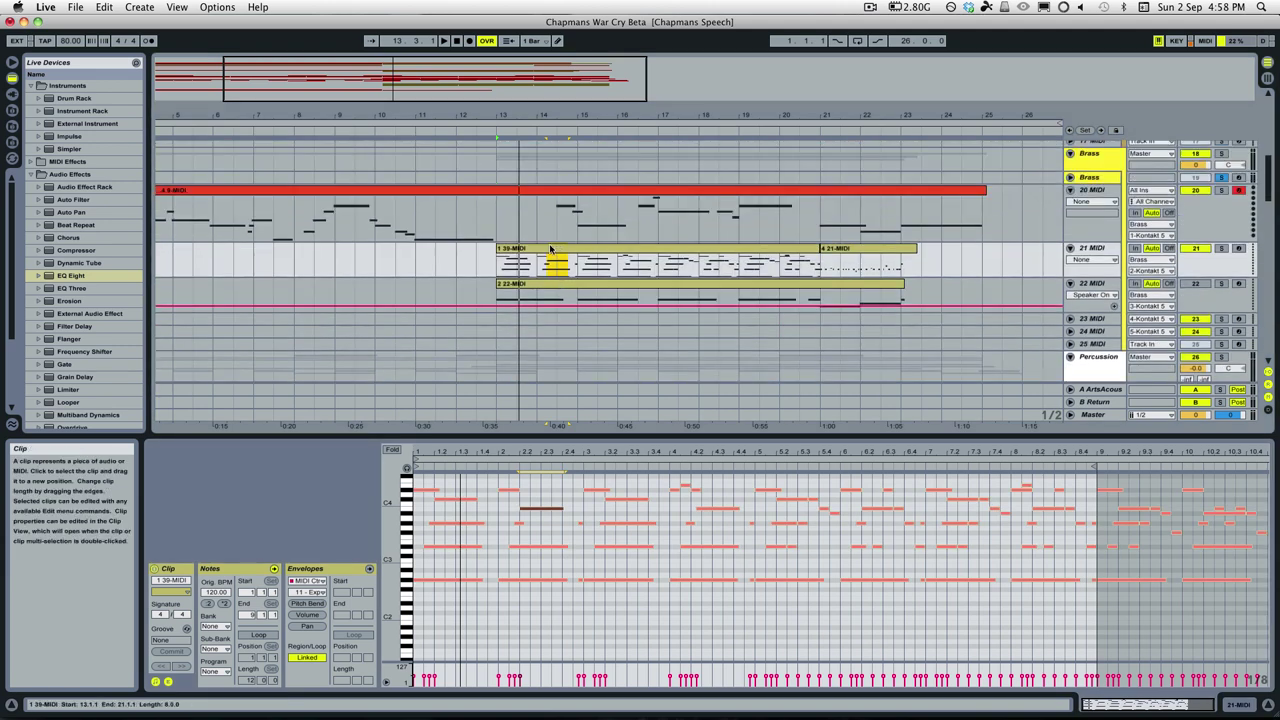
{"action": "left_click", "coordinate": [547, 245]}
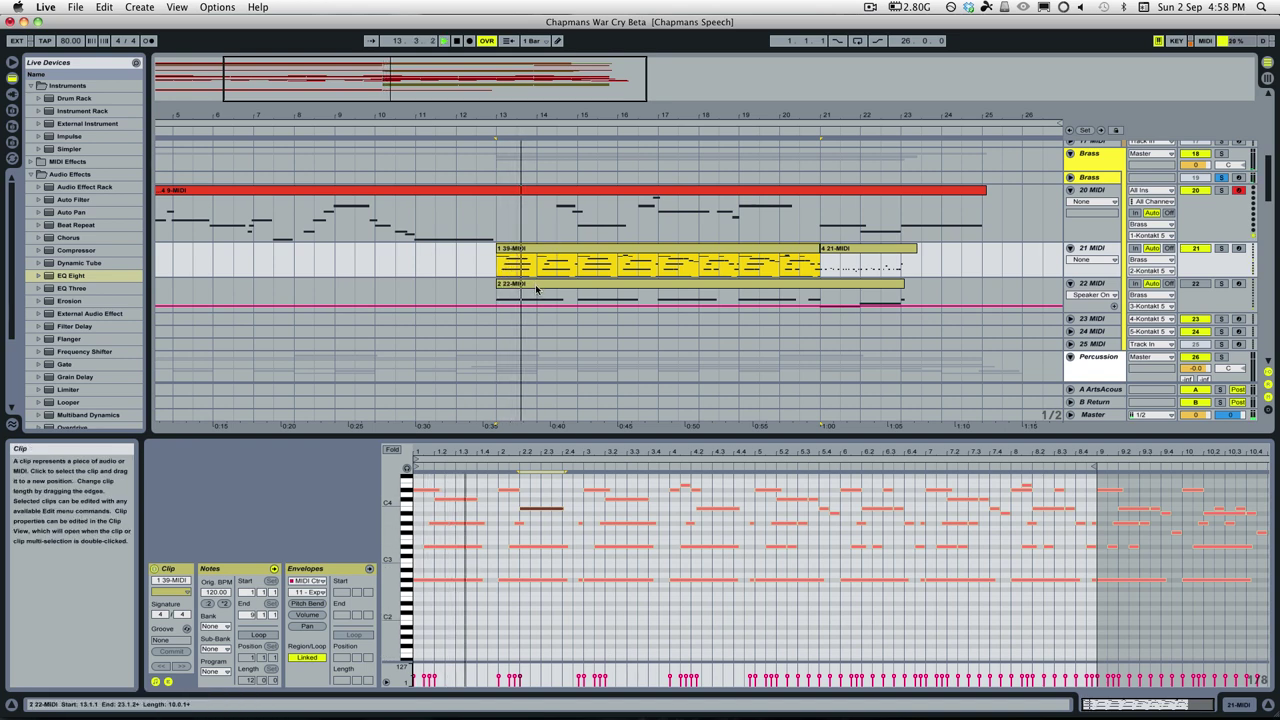
{"action": "scroll", "coordinate": [536, 291], "scroll_direction": "down", "scroll_amount": 3}
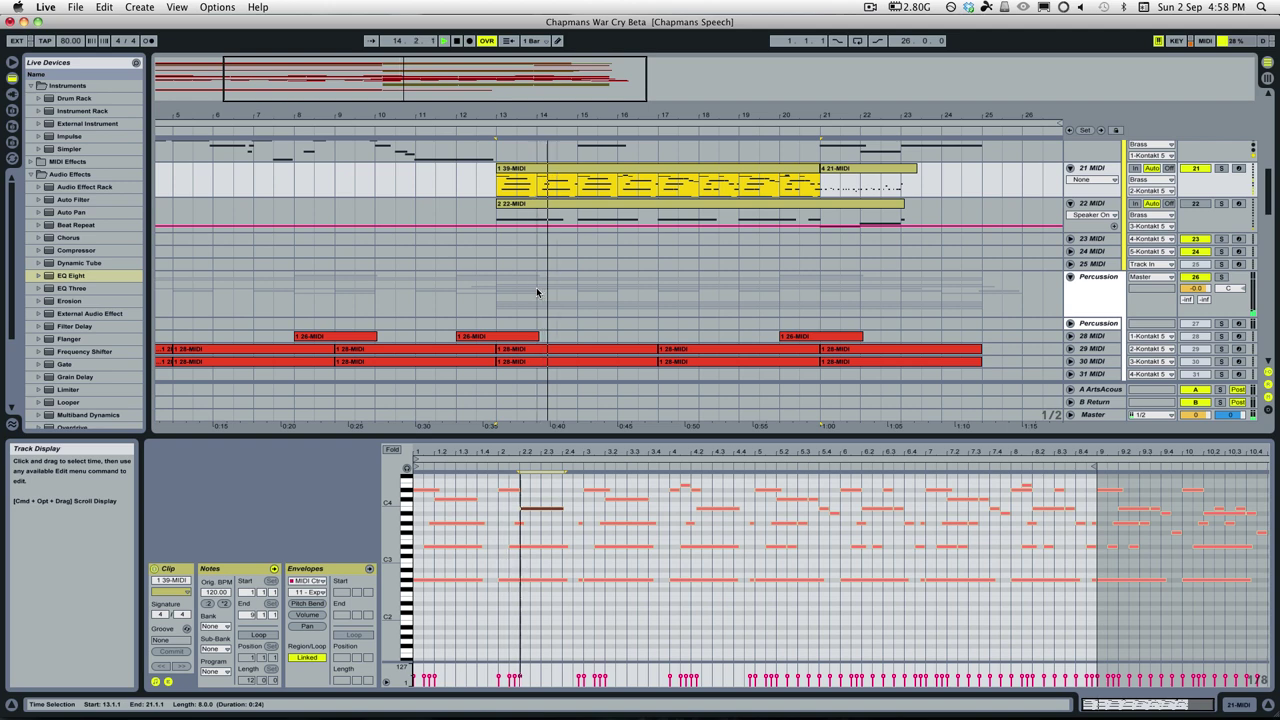
{"action": "scroll", "coordinate": [543, 266], "scroll_direction": "down", "scroll_amount": 1}
{"action": "scroll", "coordinate": [543, 266], "scroll_direction": "down", "scroll_amount": 6}
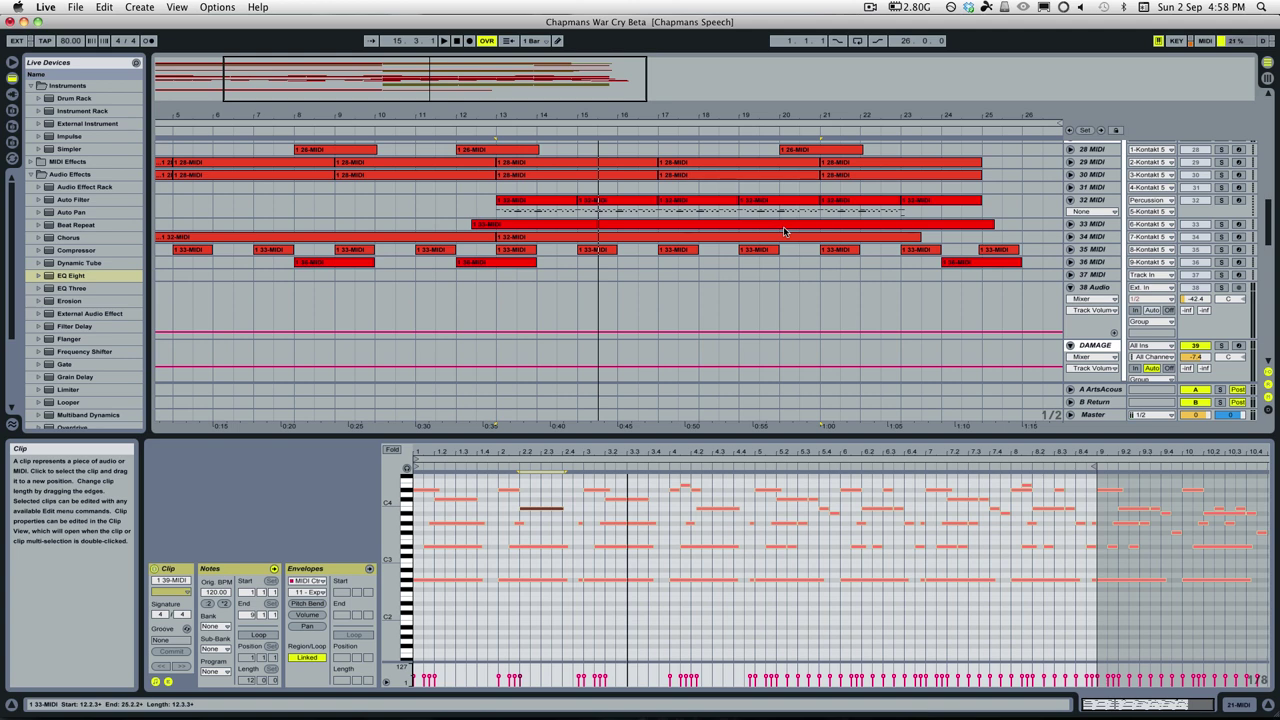
Clear the Brass and 40 MIDI solos and play the 41 MIDI track alone from 13.1.1
{"action": "scroll", "coordinate": [1022, 236], "scroll_direction": "down", "scroll_amount": 5}
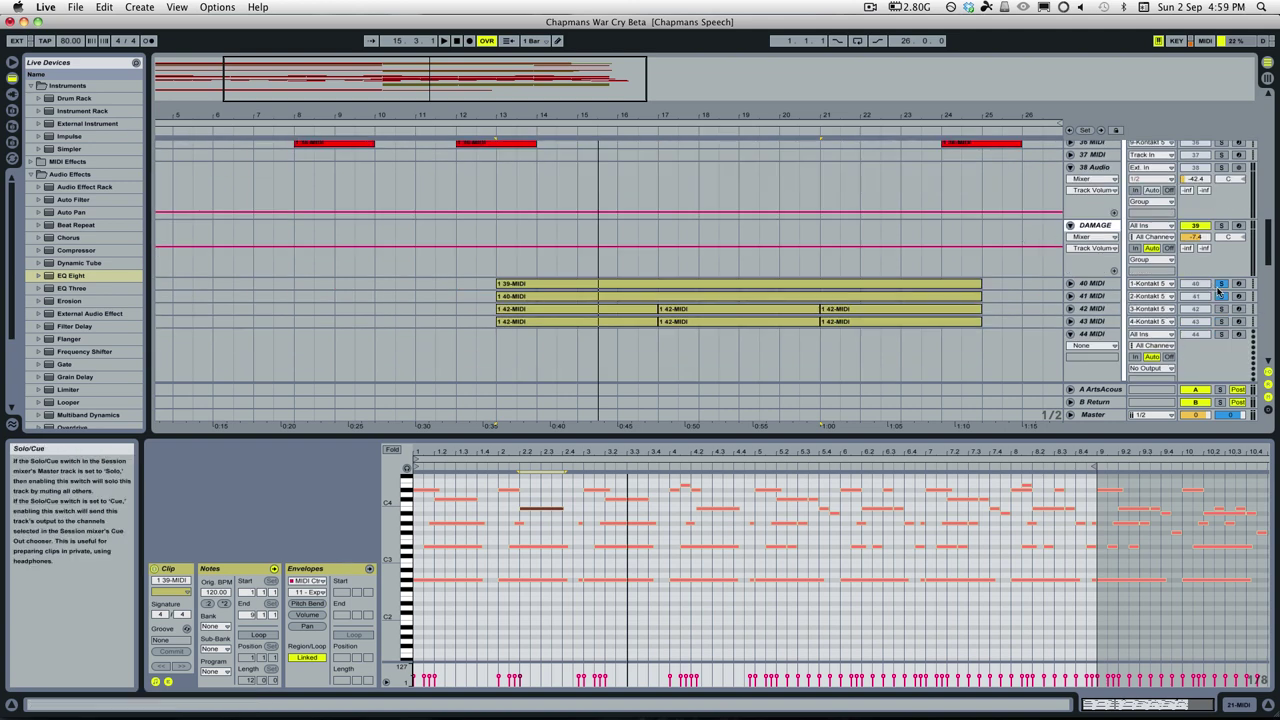
{"action": "scroll", "coordinate": [1218, 293], "scroll_direction": "up", "scroll_amount": 8}
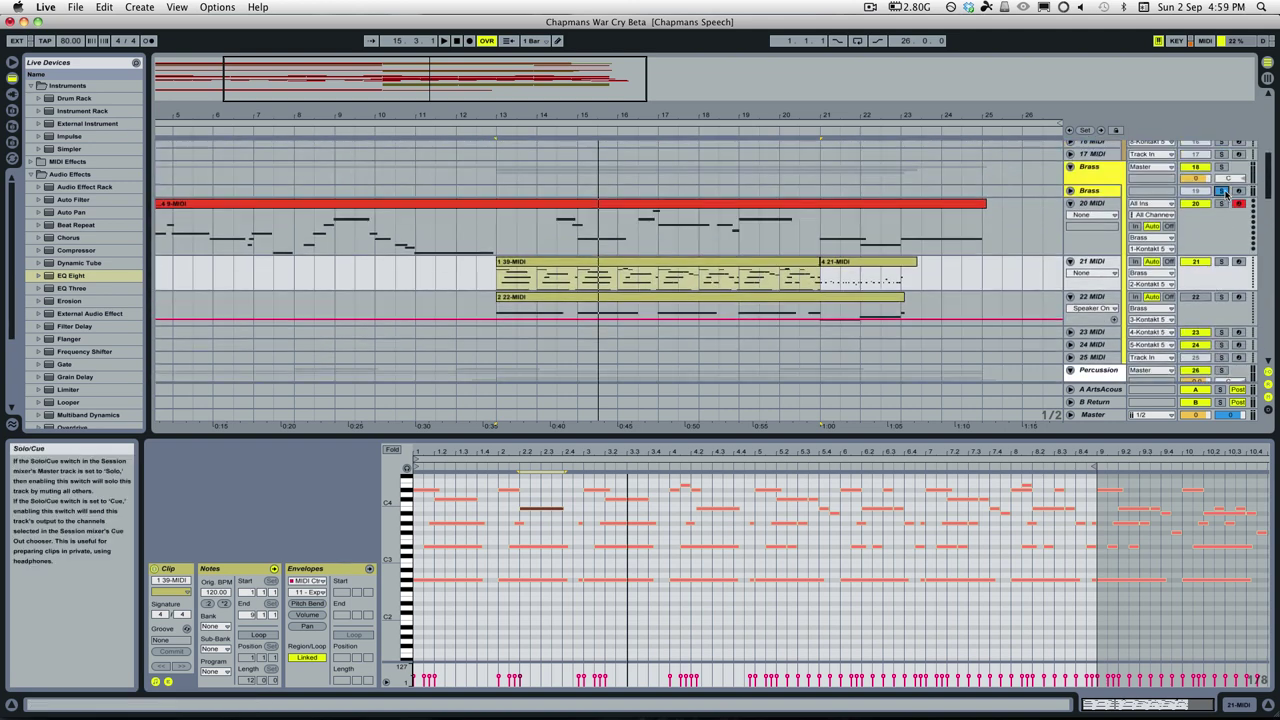
{"action": "scroll", "coordinate": [1205, 298], "scroll_direction": "down", "scroll_amount": 6}
{"action": "key", "text": "space"}
{"action": "scroll", "coordinate": [1201, 300], "scroll_direction": "down", "scroll_amount": 5}
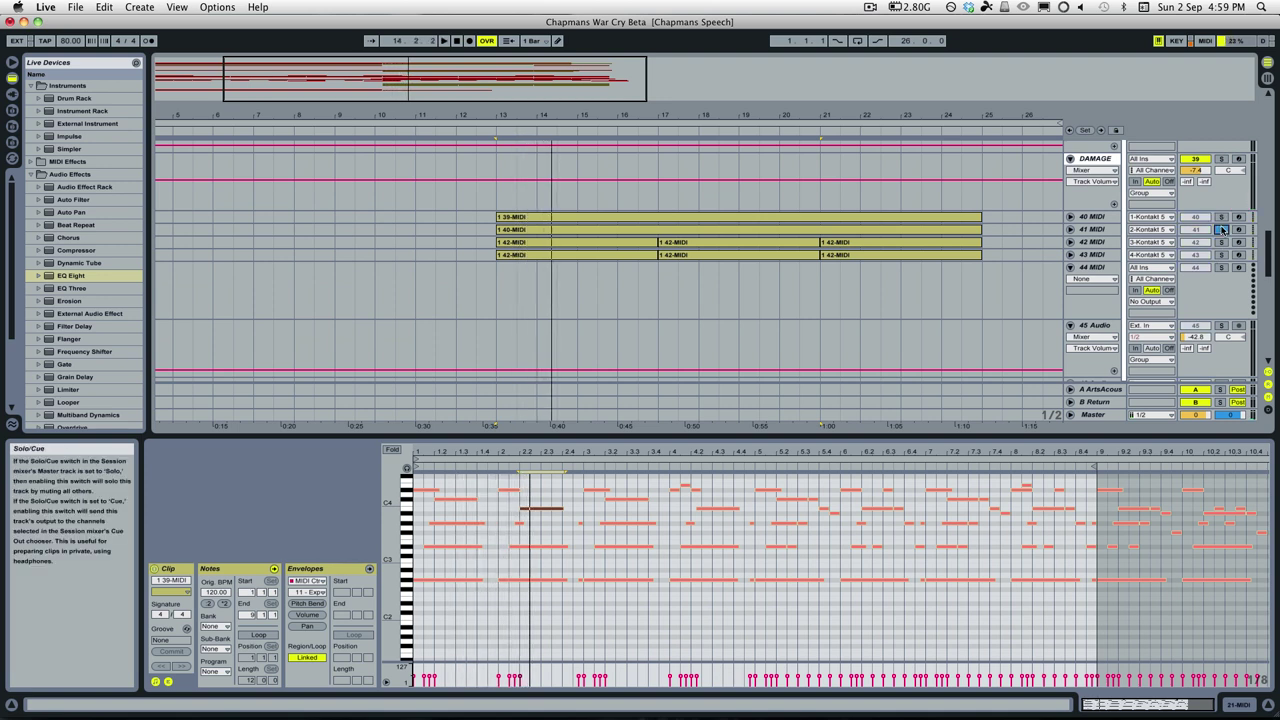
{"action": "key", "text": "space"}
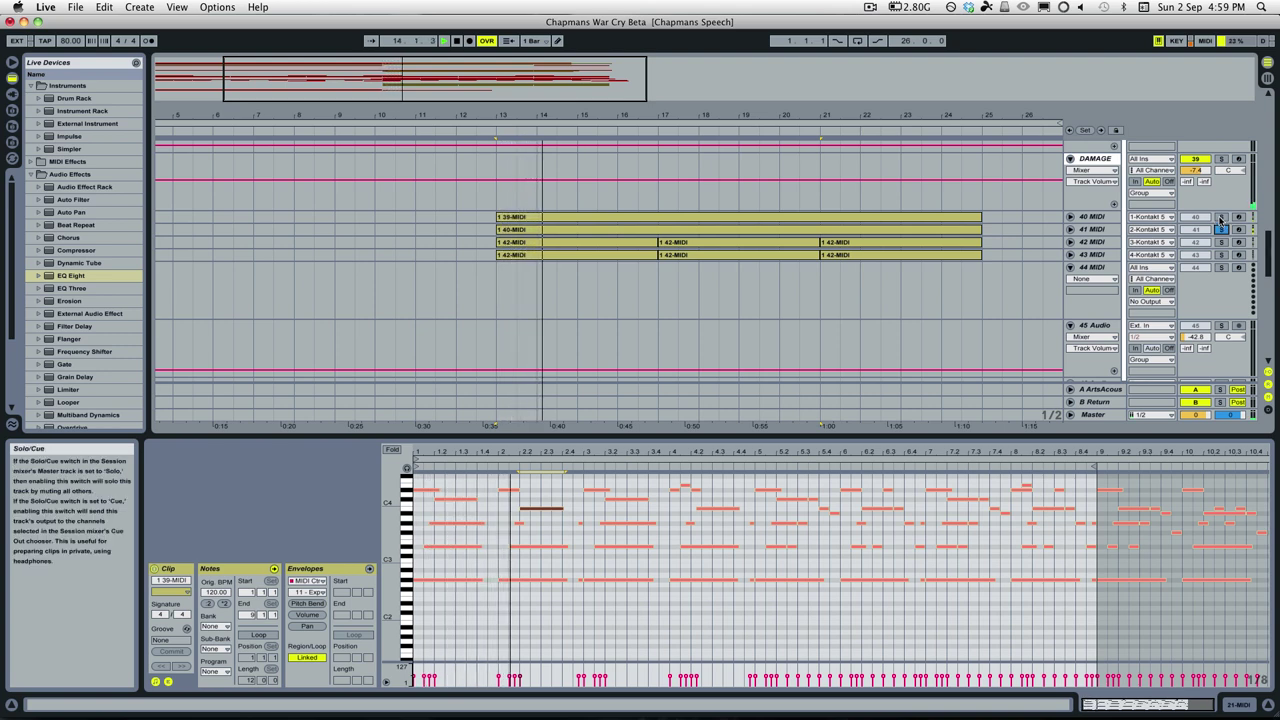
Switch the solo to the 21 MIDI track during playback and select all notes in its 1 39-MIDI clip
{"action": "scroll", "coordinate": [1220, 220], "scroll_direction": "up", "scroll_amount": 10}
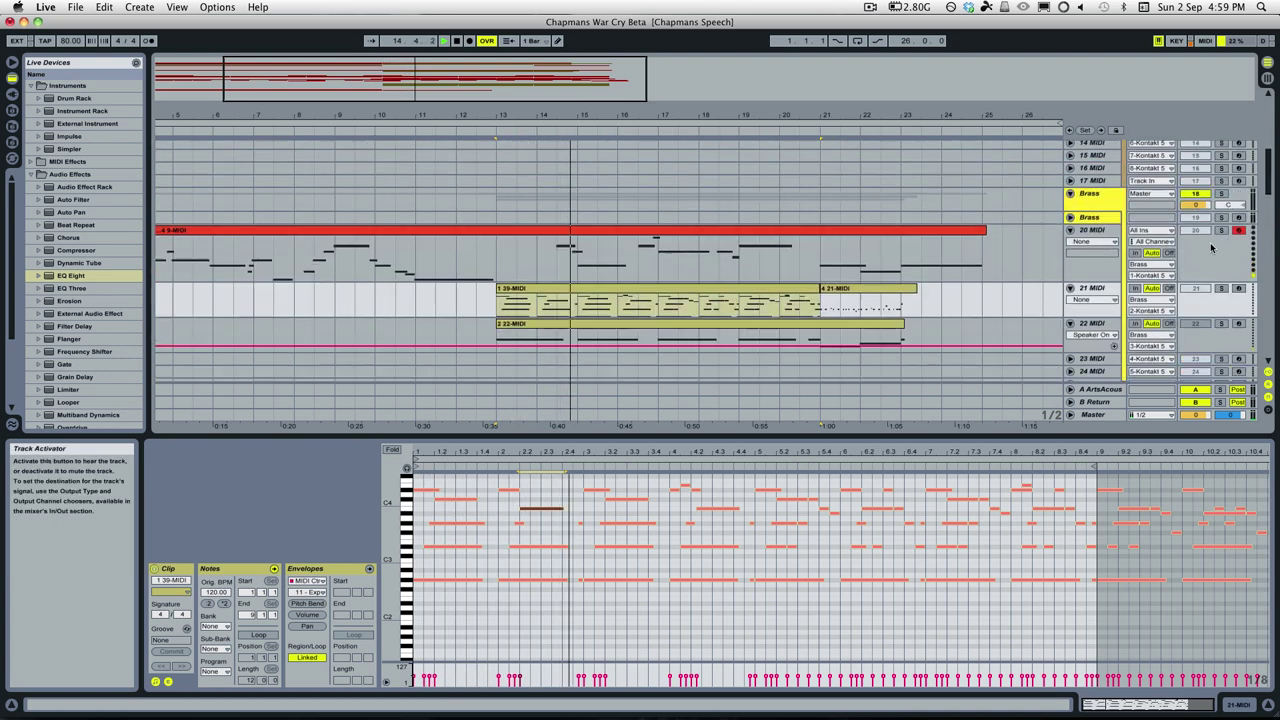
{"action": "left_click", "coordinate": [1220, 288]}
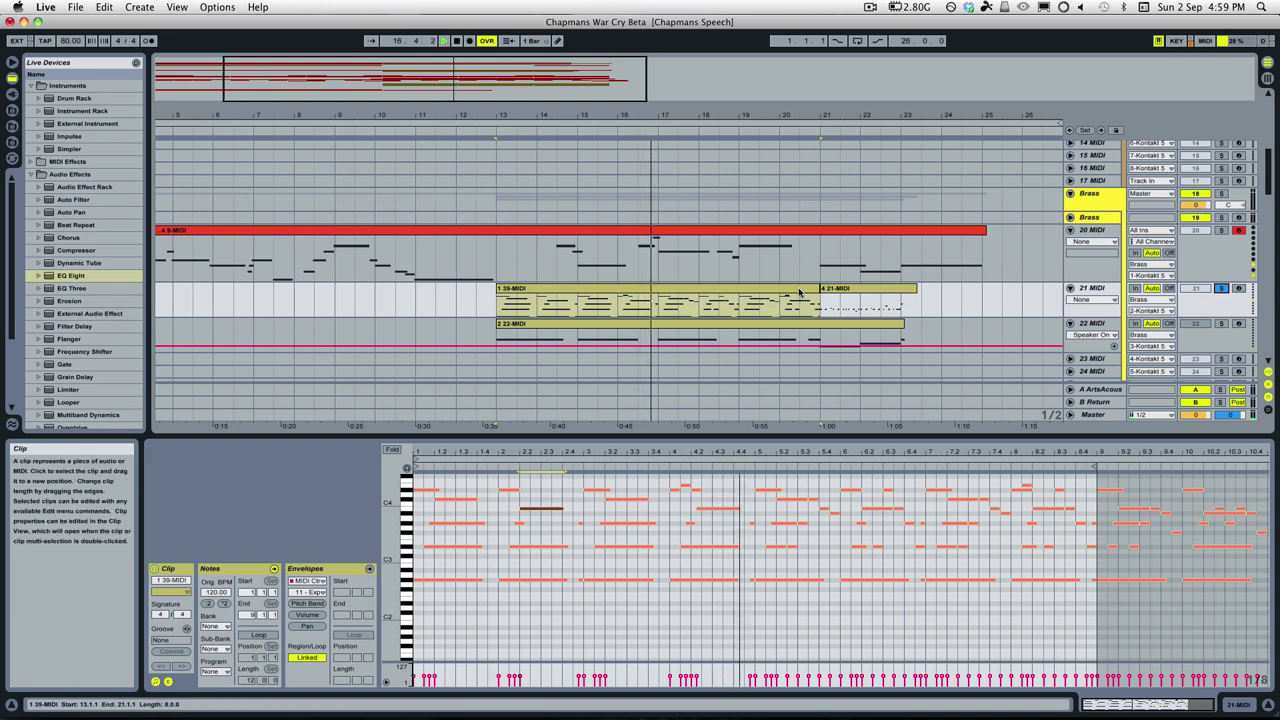
{"action": "left_click", "coordinate": [519, 656]}
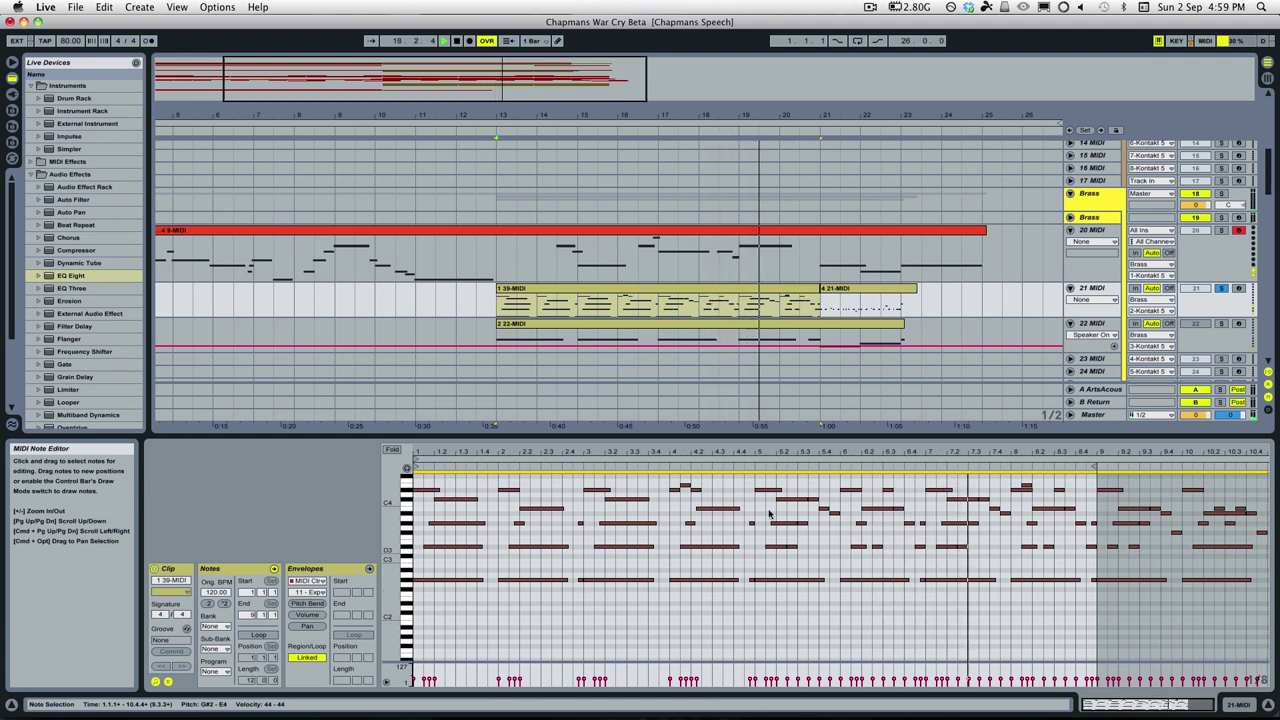
Move the solo from the 21 MIDI track to the 20 MIDI track and play its 4 9-MIDI clip from 14.1.1
{"action": "left_click", "coordinate": [1220, 289]}
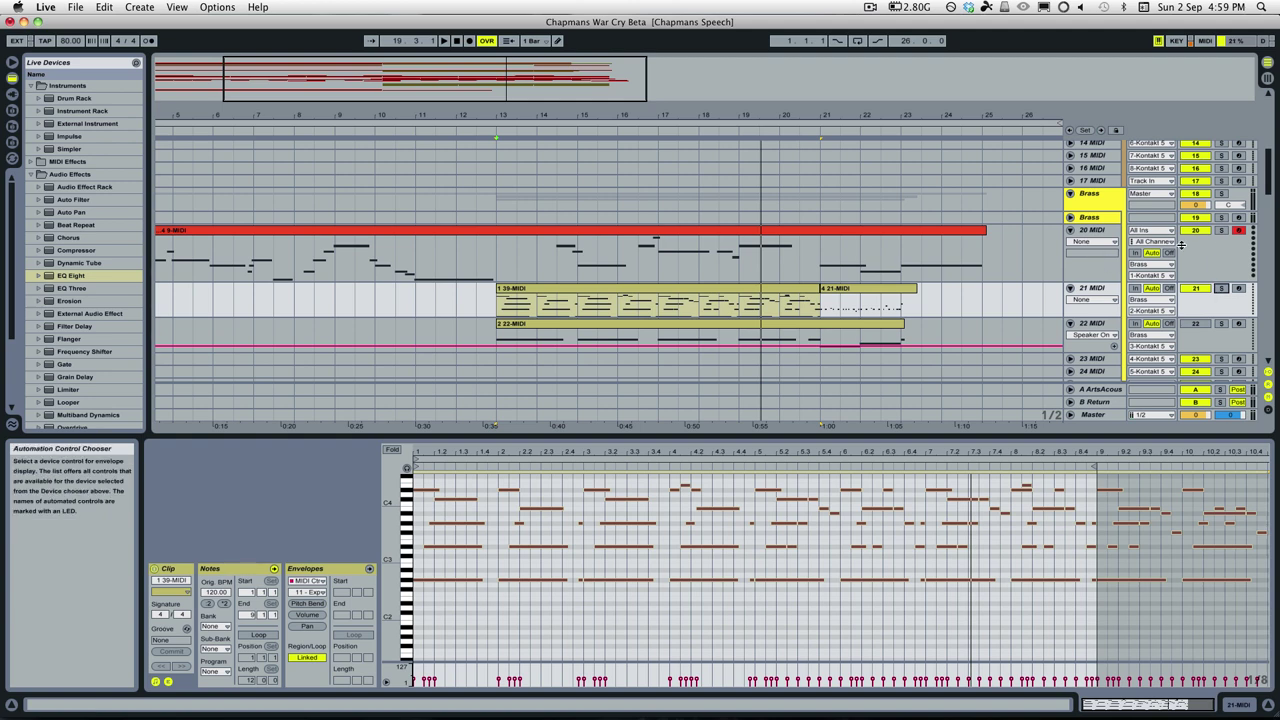
{"action": "left_click", "coordinate": [1220, 227]}
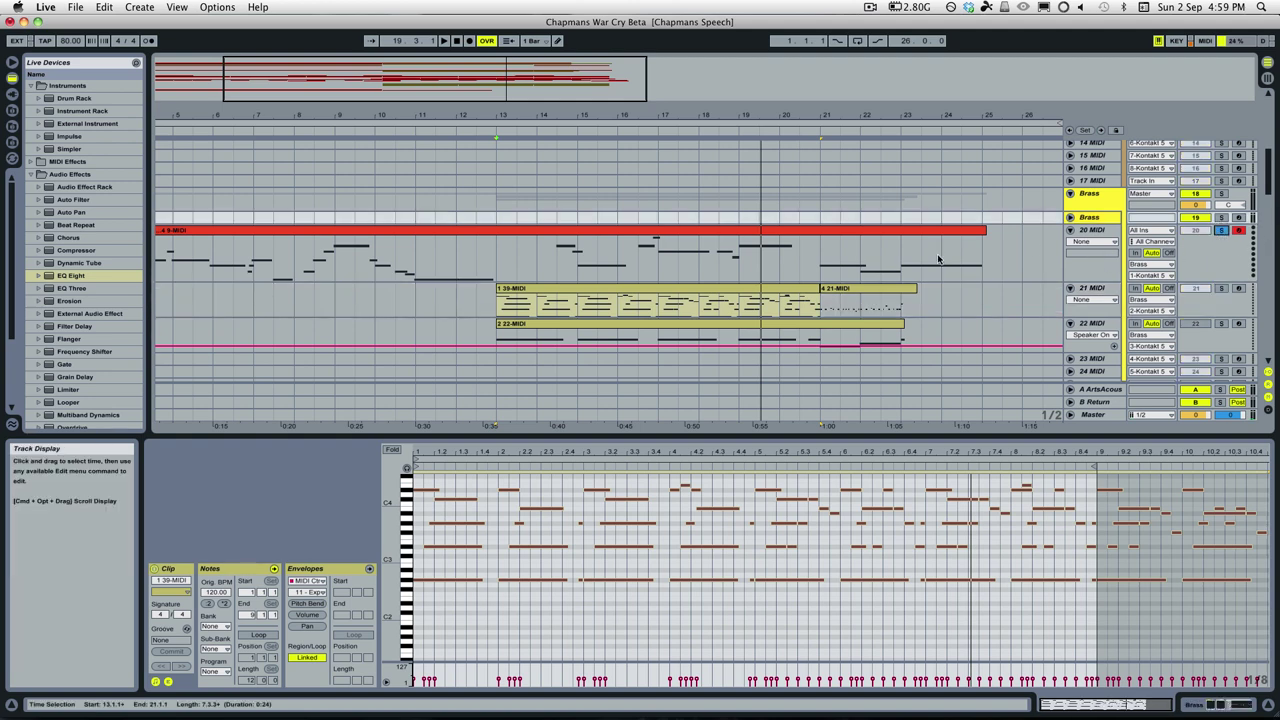
{"action": "left_click", "coordinate": [561, 253]}
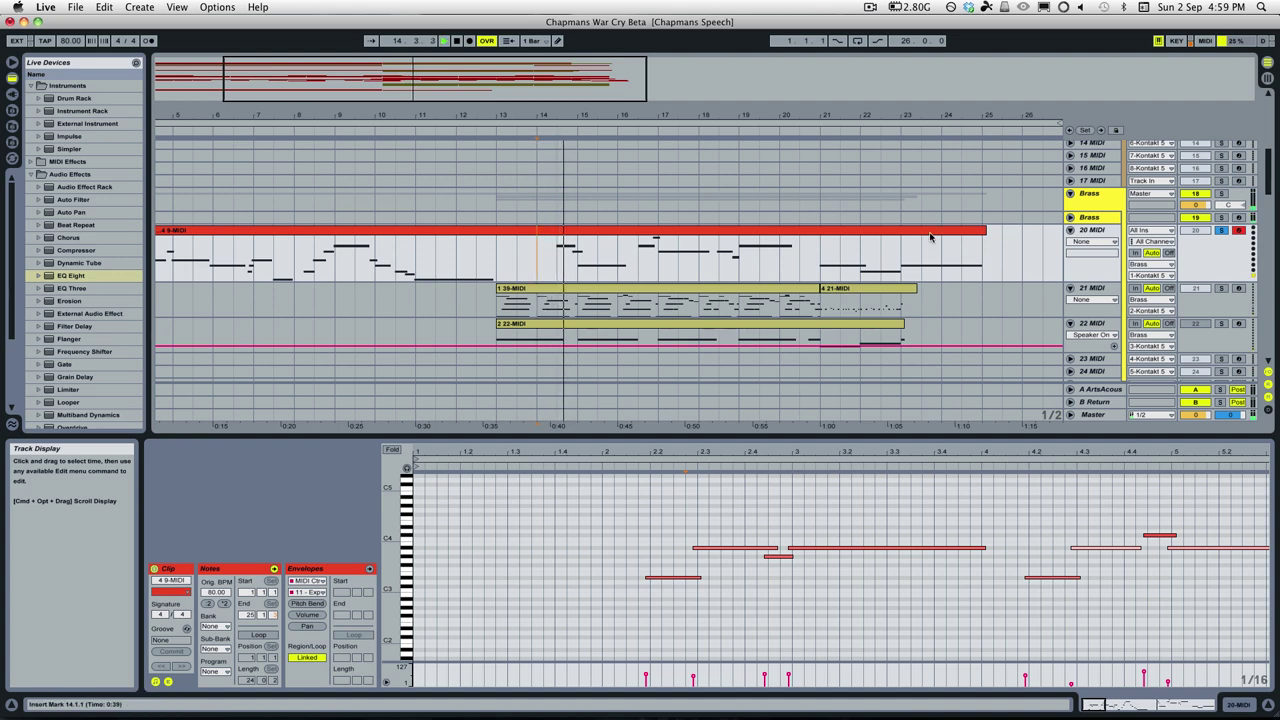
Clear the solo on the 20 MIDI track and play the whole arrangement from 14.1.1
{"action": "left_click", "coordinate": [1220, 230]}
{"action": "left_click", "coordinate": [548, 300]}
{"action": "scroll", "coordinate": [668, 296], "scroll_direction": "up", "scroll_amount": 2}
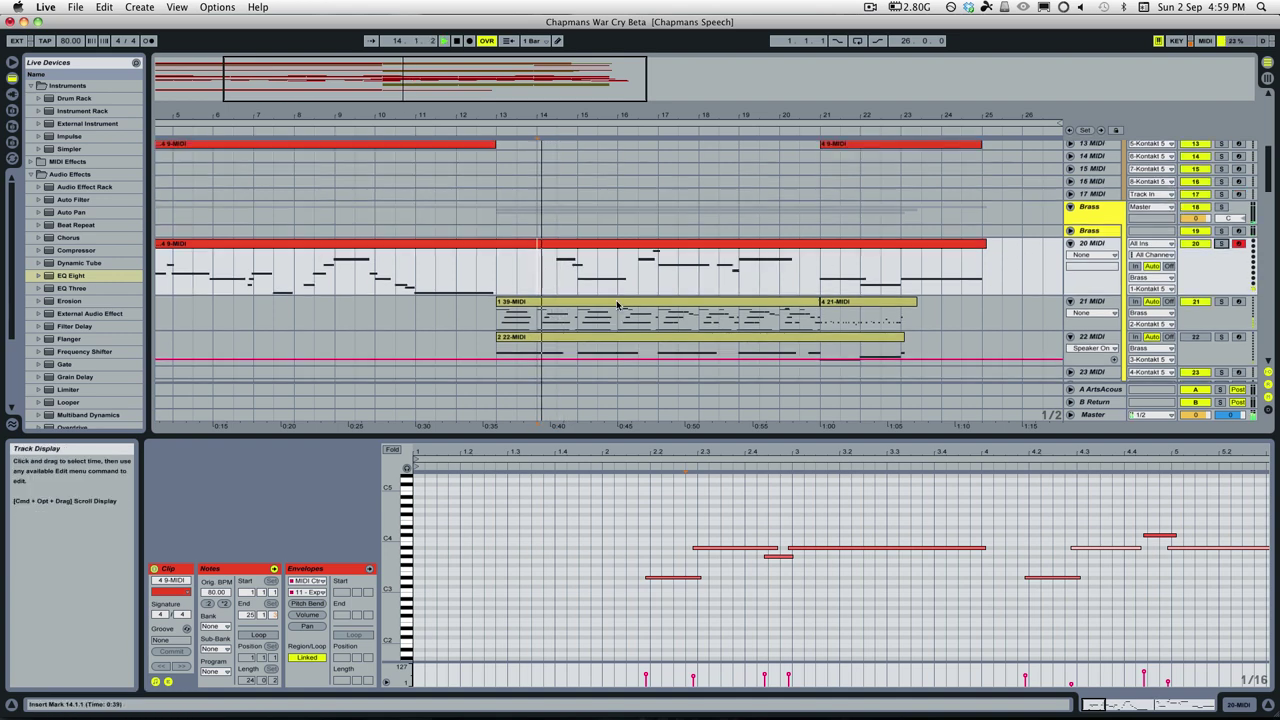
{"action": "key", "text": "space"}
Solo the Strings instrument track and play from 12.3.1 on the 9 MIDI track while viewing the string clips
{"action": "scroll", "coordinate": [668, 296], "scroll_direction": "up", "scroll_amount": 8}
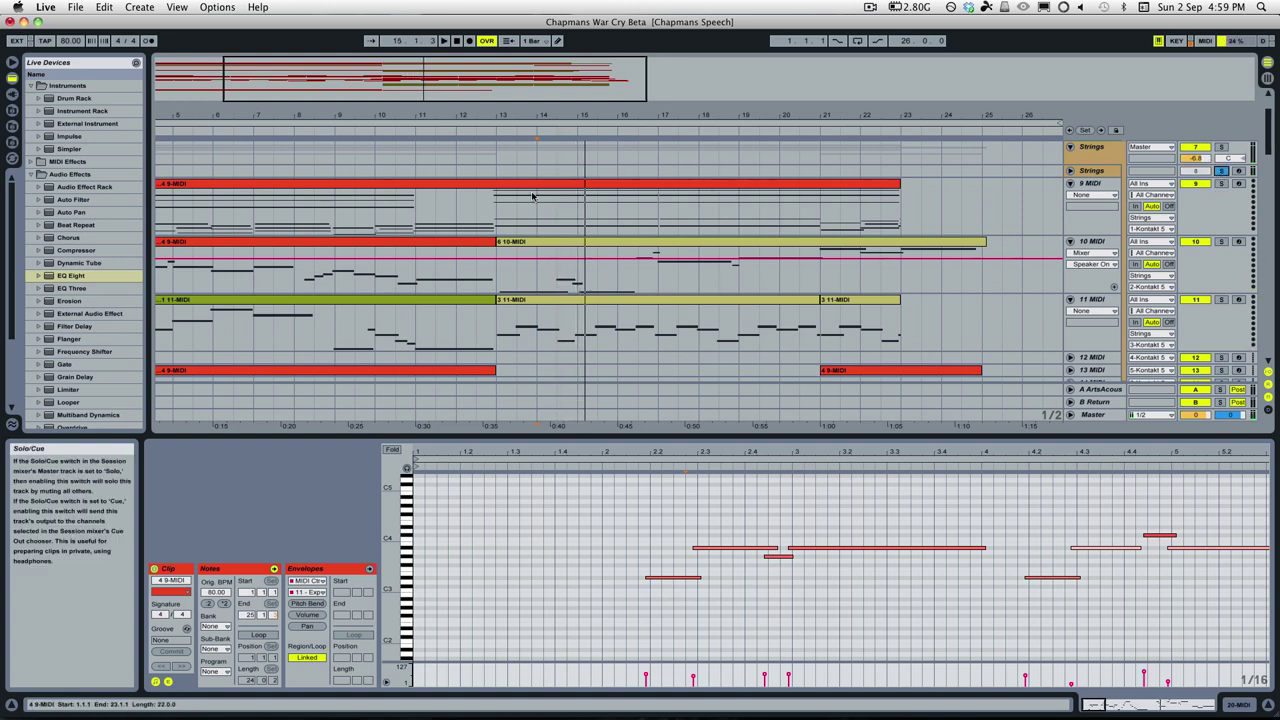
{"action": "left_click", "coordinate": [474, 209]}
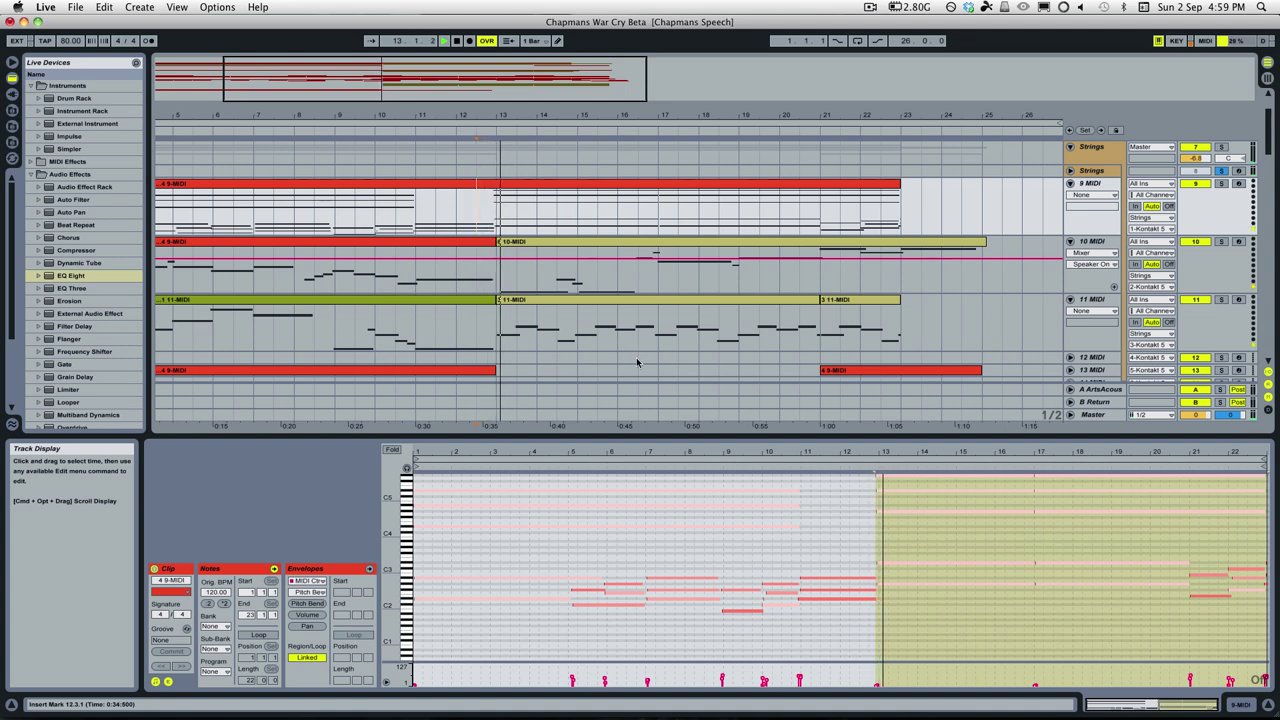
{"action": "scroll", "coordinate": [637, 362], "scroll_direction": "down", "scroll_amount": 2}
{"action": "scroll", "coordinate": [650, 350], "scroll_direction": "down", "scroll_amount": 2}
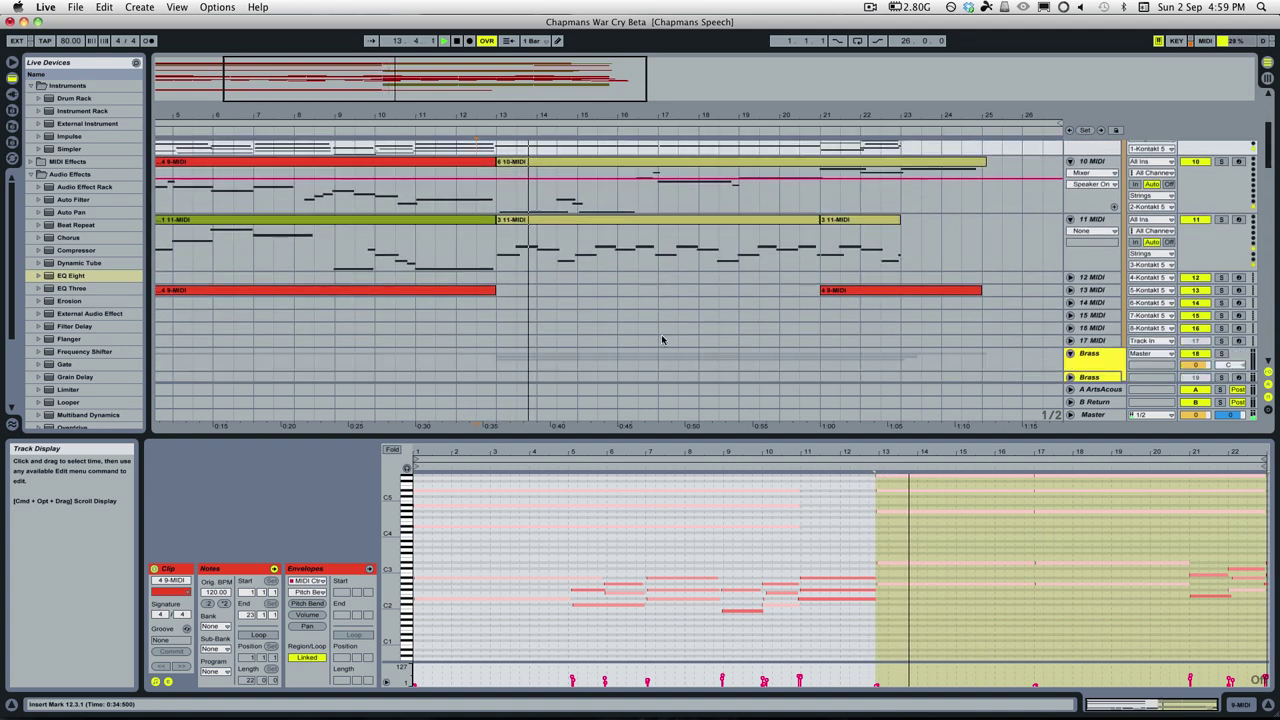
Move the solo from the Strings track to the DAMAGE percussion track and play from 12.3.1
{"action": "scroll", "coordinate": [661, 340], "scroll_direction": "up", "scroll_amount": 1}
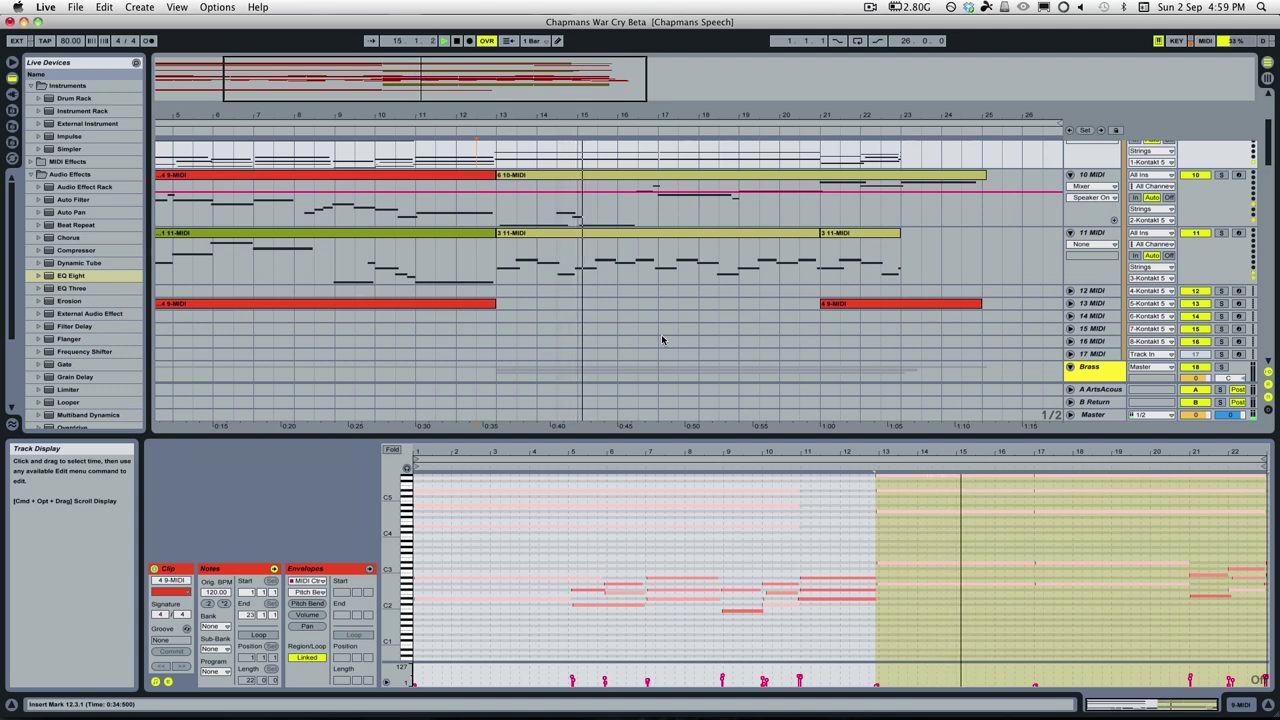
{"action": "scroll", "coordinate": [662, 340], "scroll_direction": "up", "scroll_amount": 2}
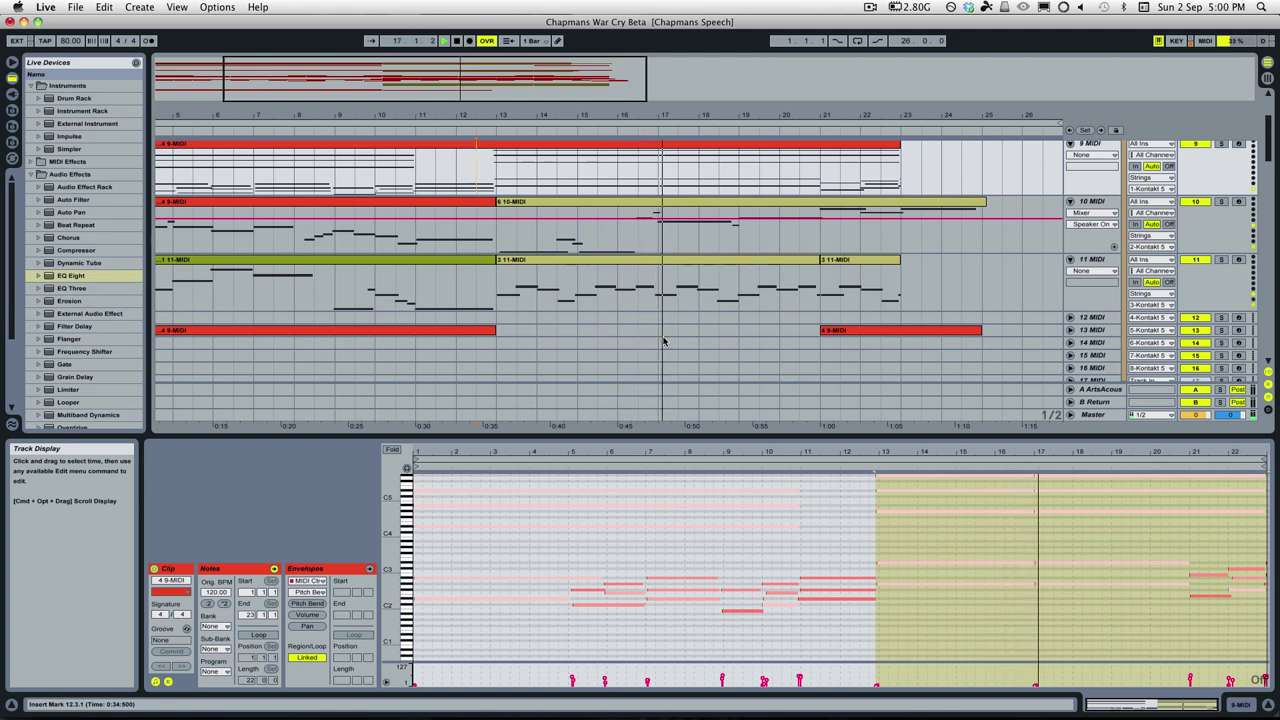
{"action": "scroll", "coordinate": [665, 342], "scroll_direction": "down", "scroll_amount": 8}
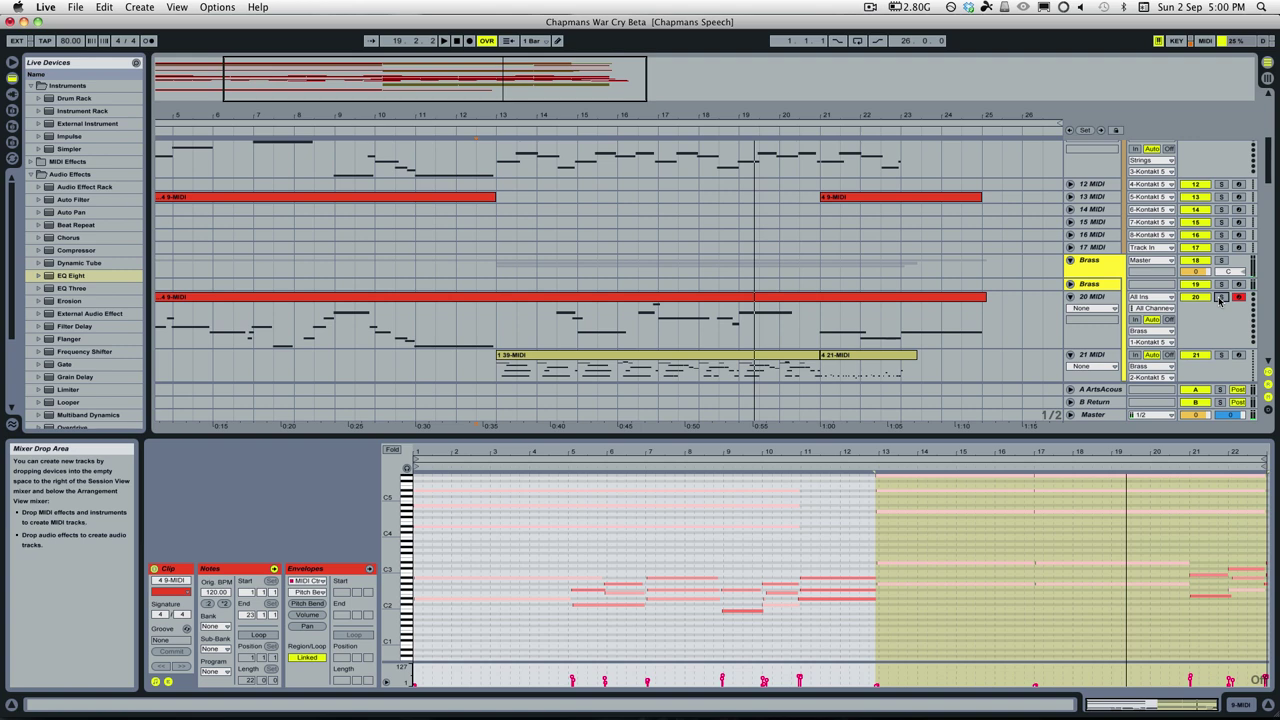
{"action": "scroll", "coordinate": [954, 240], "scroll_direction": "down", "scroll_amount": 4}
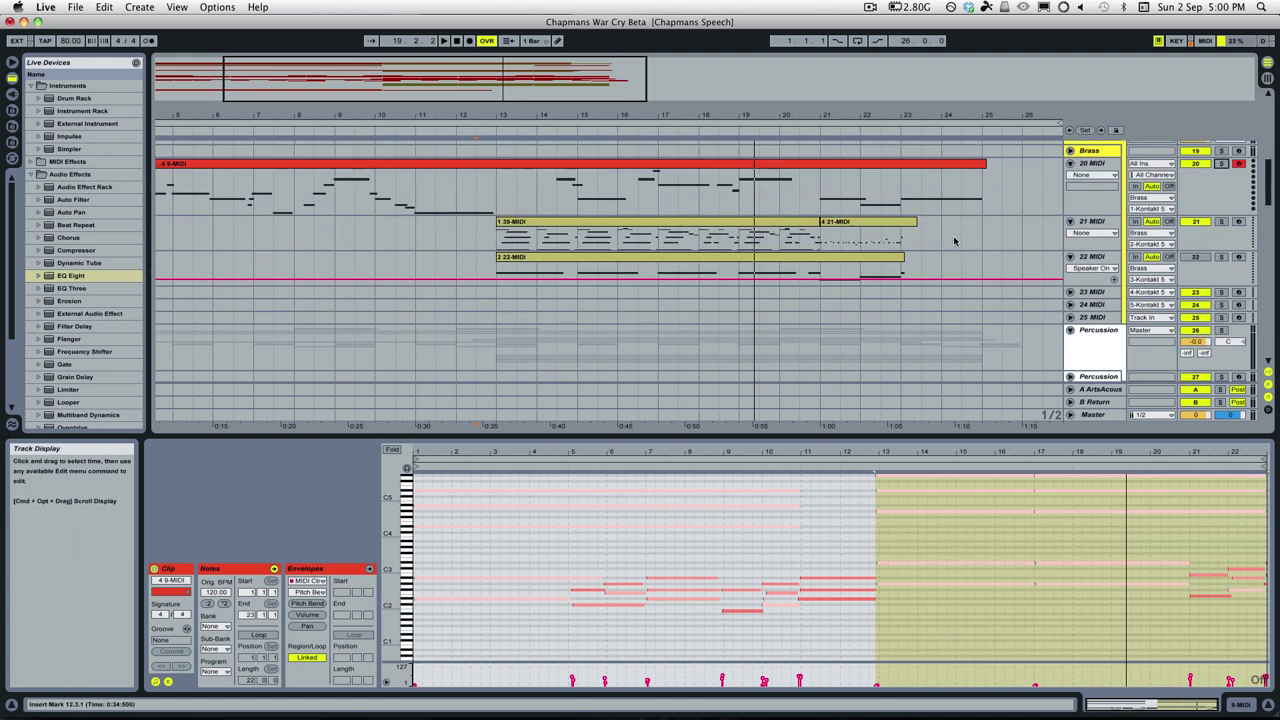
{"action": "scroll", "coordinate": [954, 240], "scroll_direction": "down", "scroll_amount": 2}
{"action": "scroll", "coordinate": [665, 282], "scroll_direction": "down", "scroll_amount": 7}
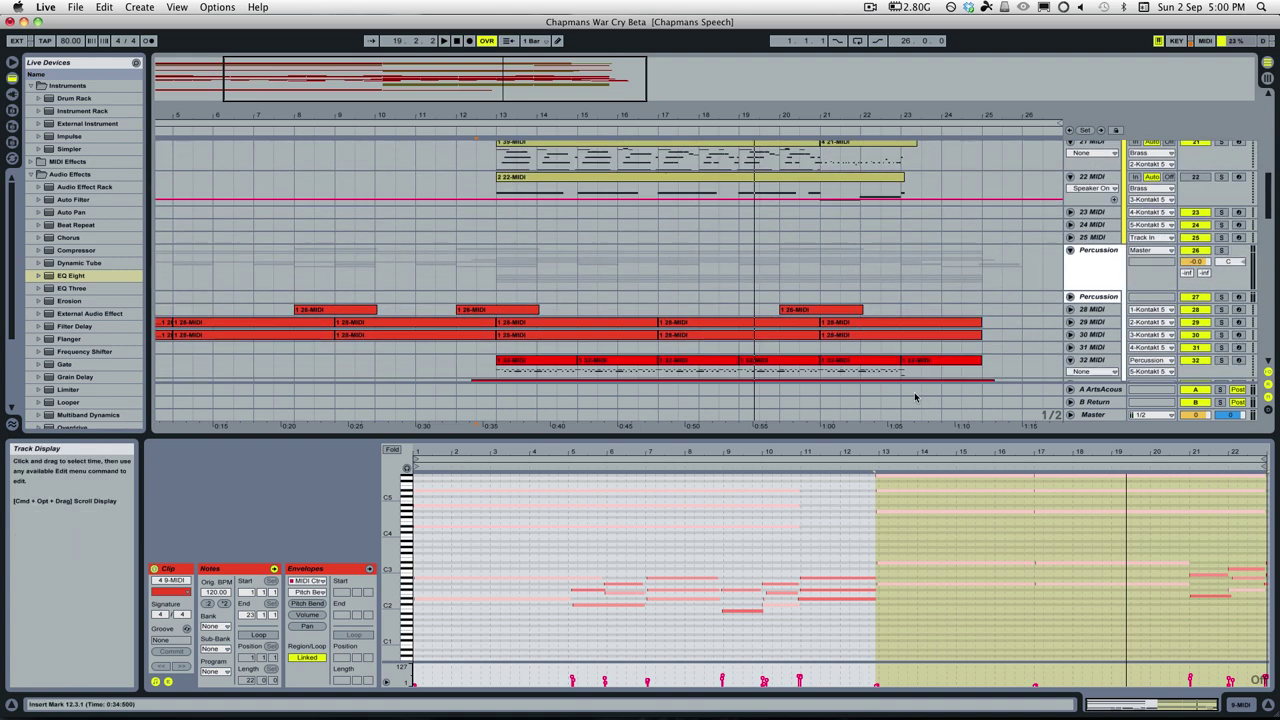
{"action": "left_click", "coordinate": [1220, 291]}
{"action": "scroll", "coordinate": [1220, 291], "scroll_direction": "down", "scroll_amount": 2}
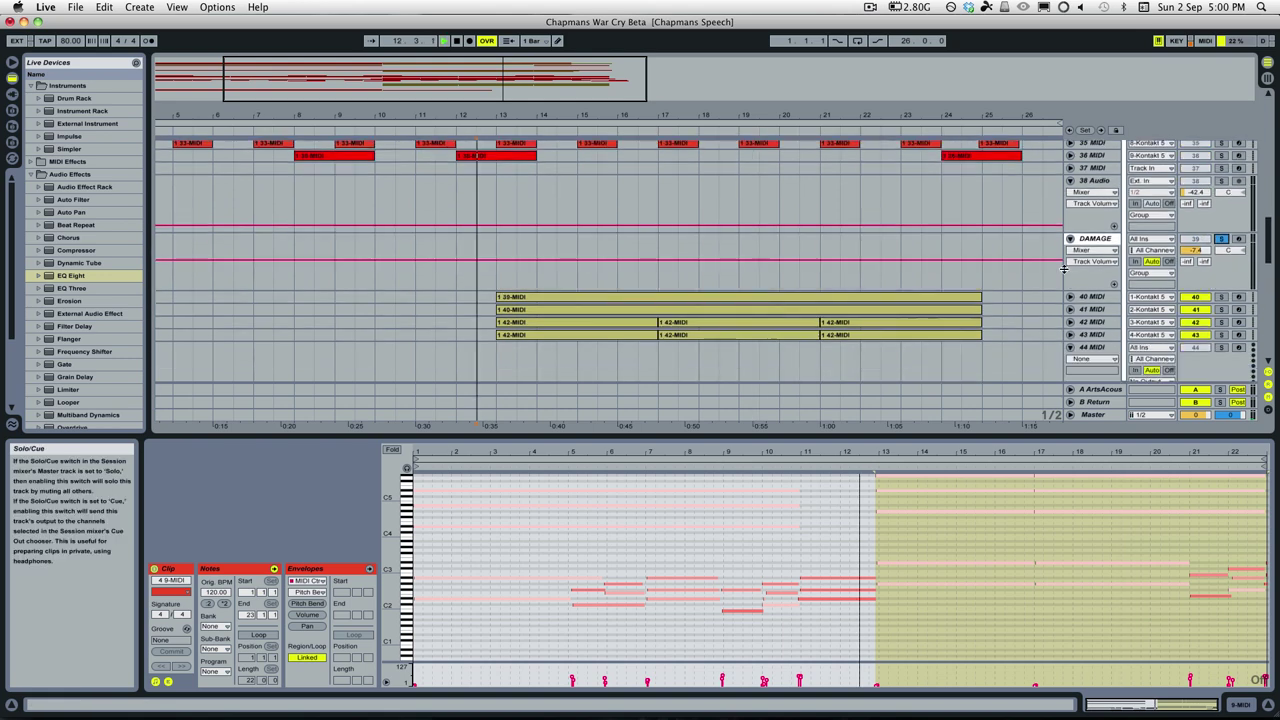
{"action": "key", "text": "space"}
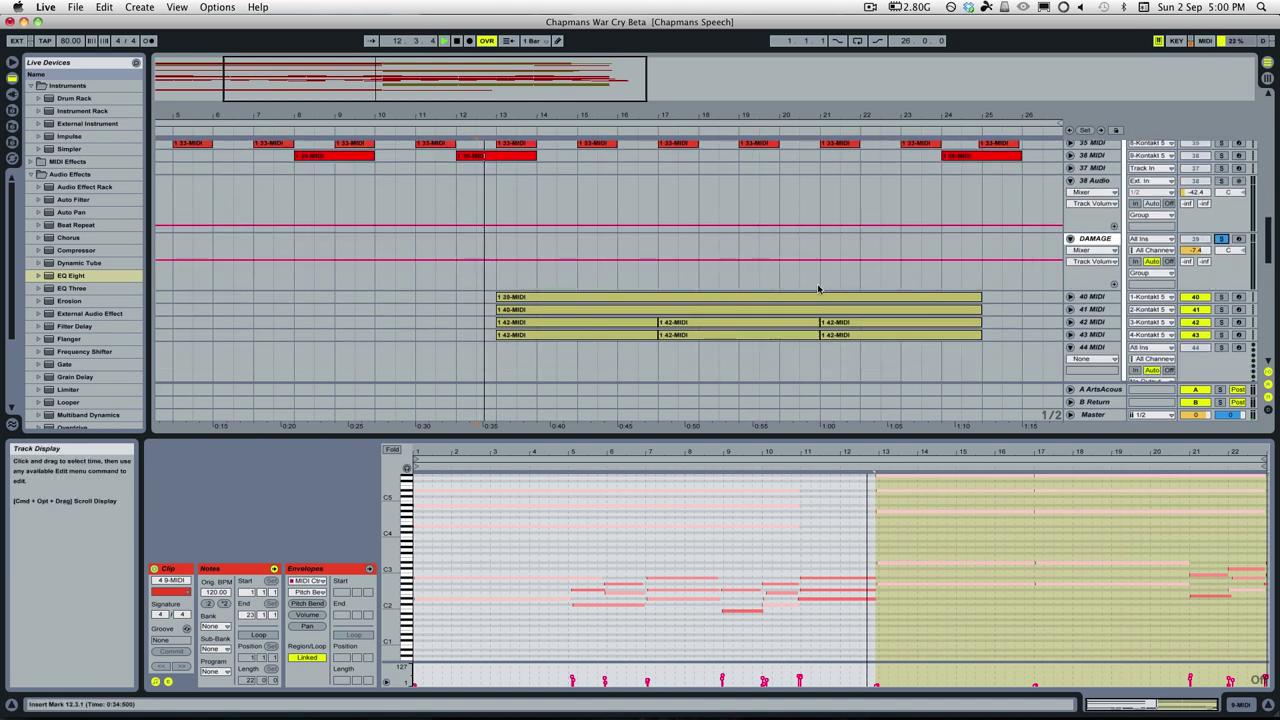
View the notes of the 1 42-MIDI clips on the 42 MIDI and 43 MIDI tracks during the DAMAGE playback
{"action": "left_click", "coordinate": [640, 323]}
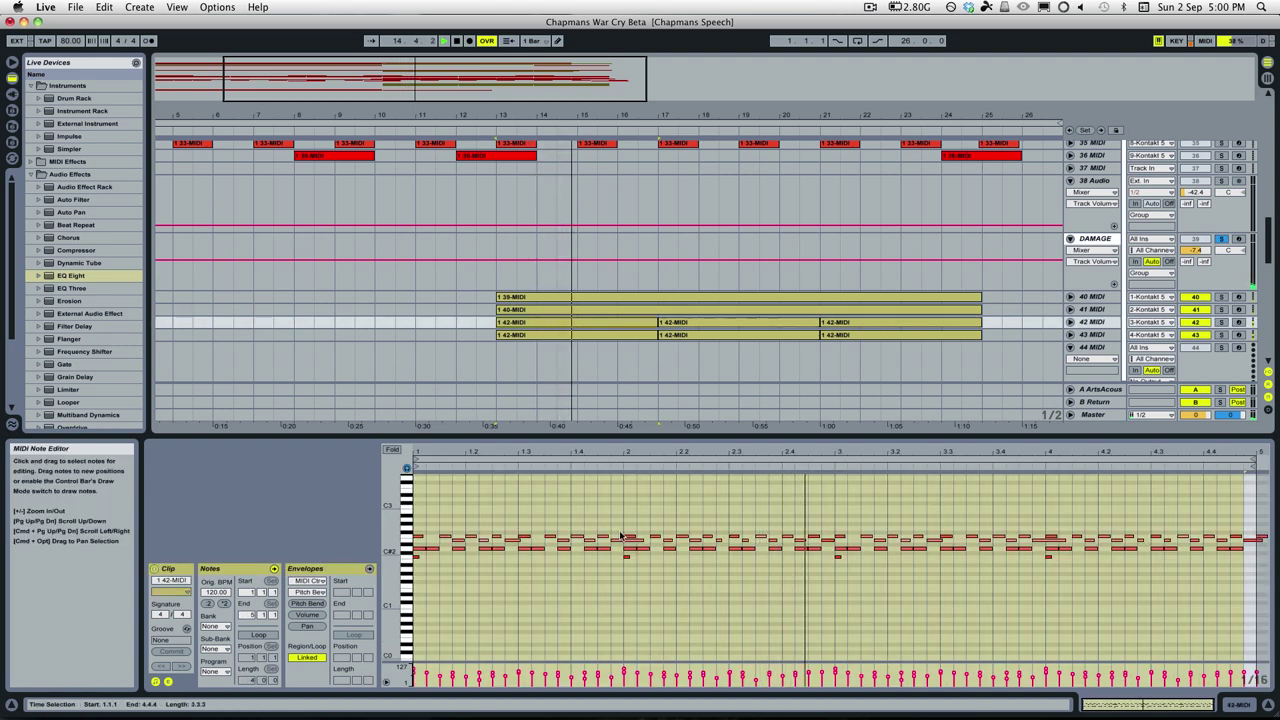
{"action": "left_click", "coordinate": [567, 335]}
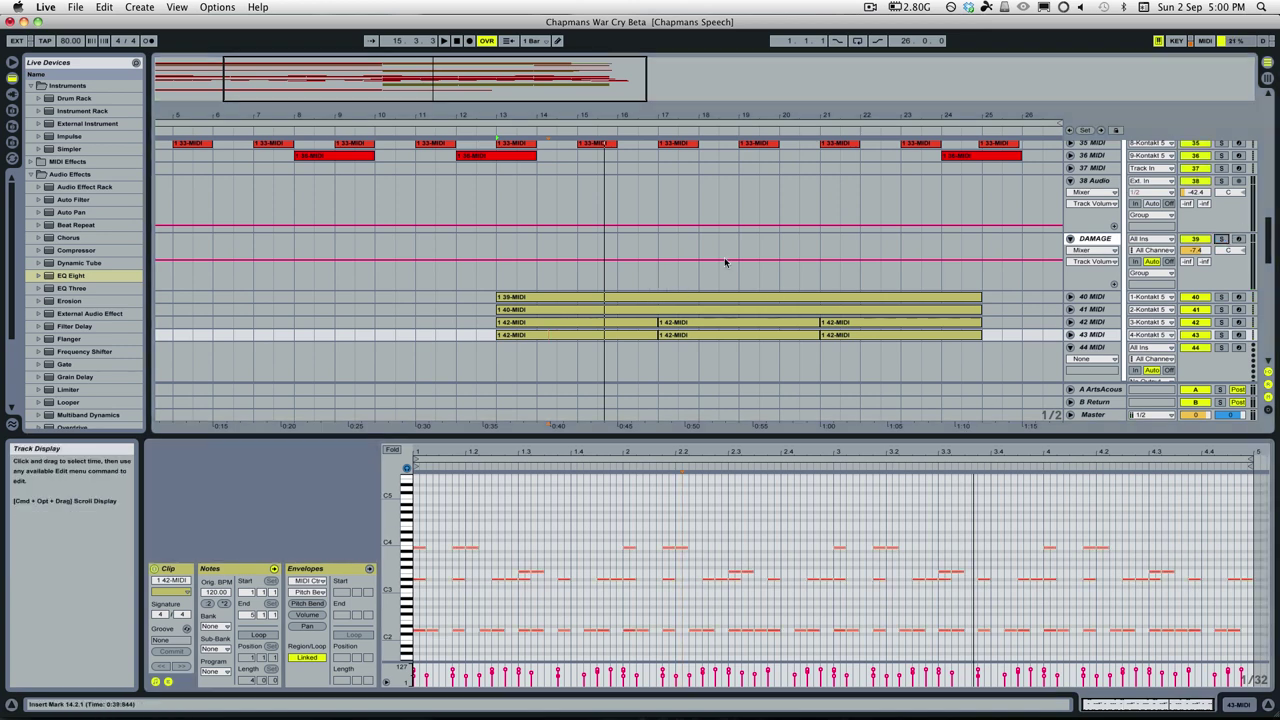
{"action": "scroll", "coordinate": [983, 262], "scroll_direction": "up", "scroll_amount": 2}
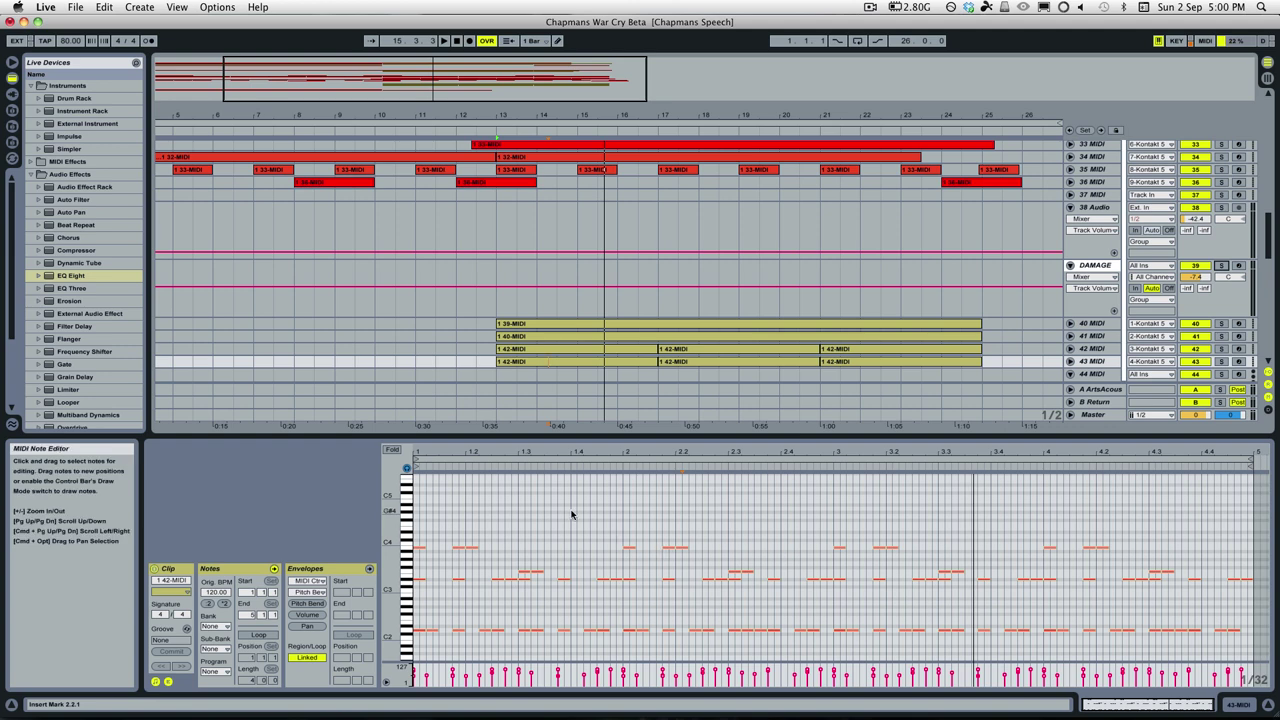
Play from 15.1.1 on the 41 MIDI track with the 40 and 41 MIDI tracks soloed, clearing the solos on 42 and 43 MIDI
{"action": "left_click", "coordinate": [586, 336]}
{"action": "left_click", "coordinate": [1221, 337]}
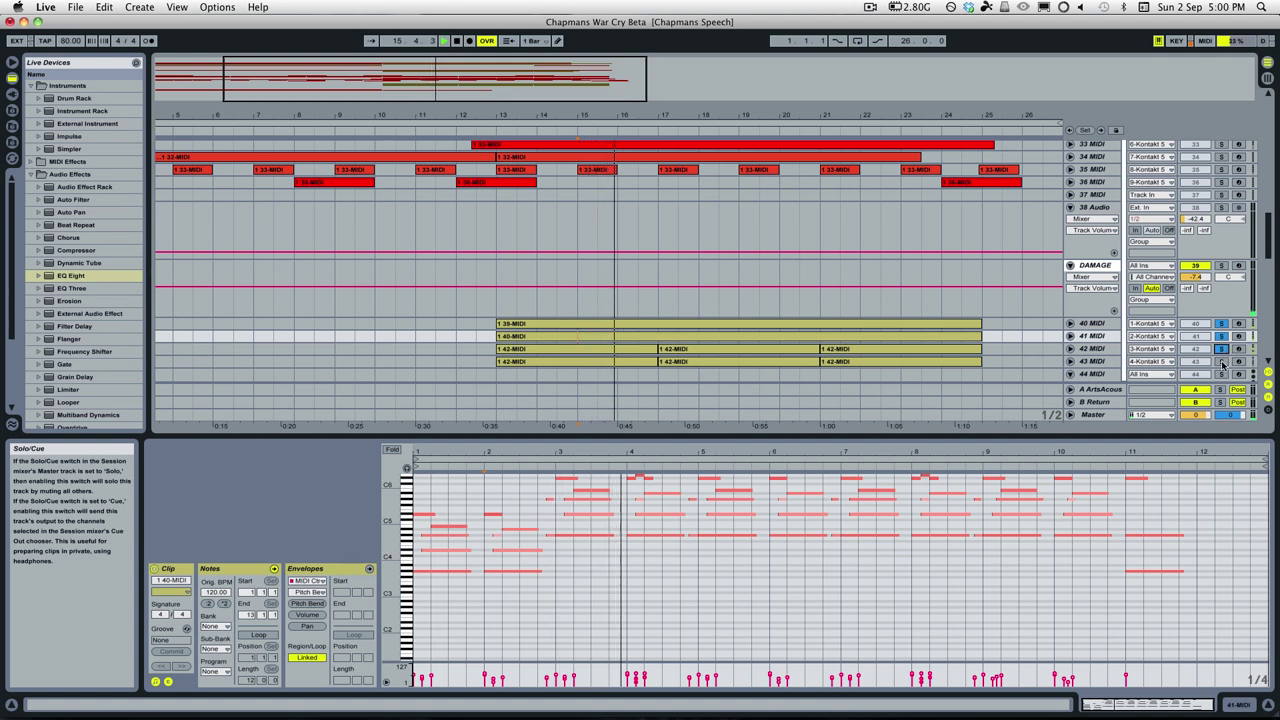
{"action": "left_click", "coordinate": [1221, 361]}
{"action": "left_click", "coordinate": [1221, 349]}
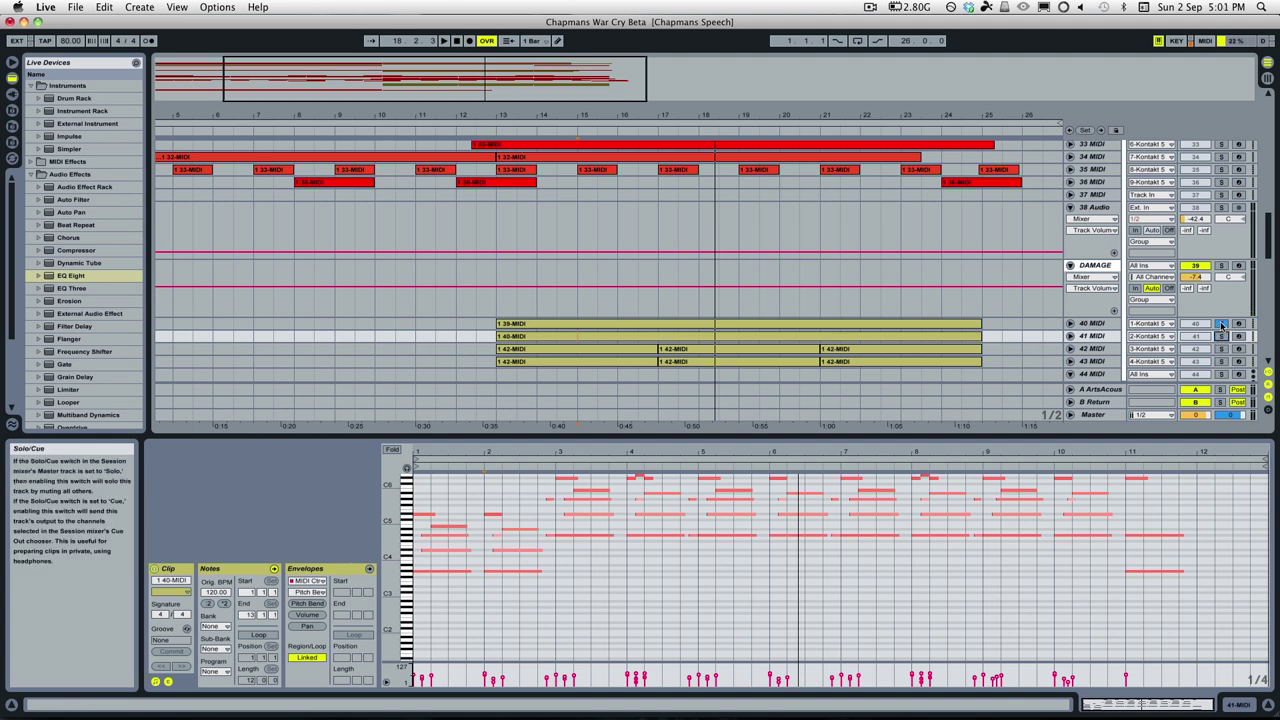
Solo the Percussion instrument track, play from 13.1.1 and view the clips starting there on the 30 MIDI and 32 MIDI tracks
{"action": "scroll", "coordinate": [985, 283], "scroll_direction": "up", "scroll_amount": 6}
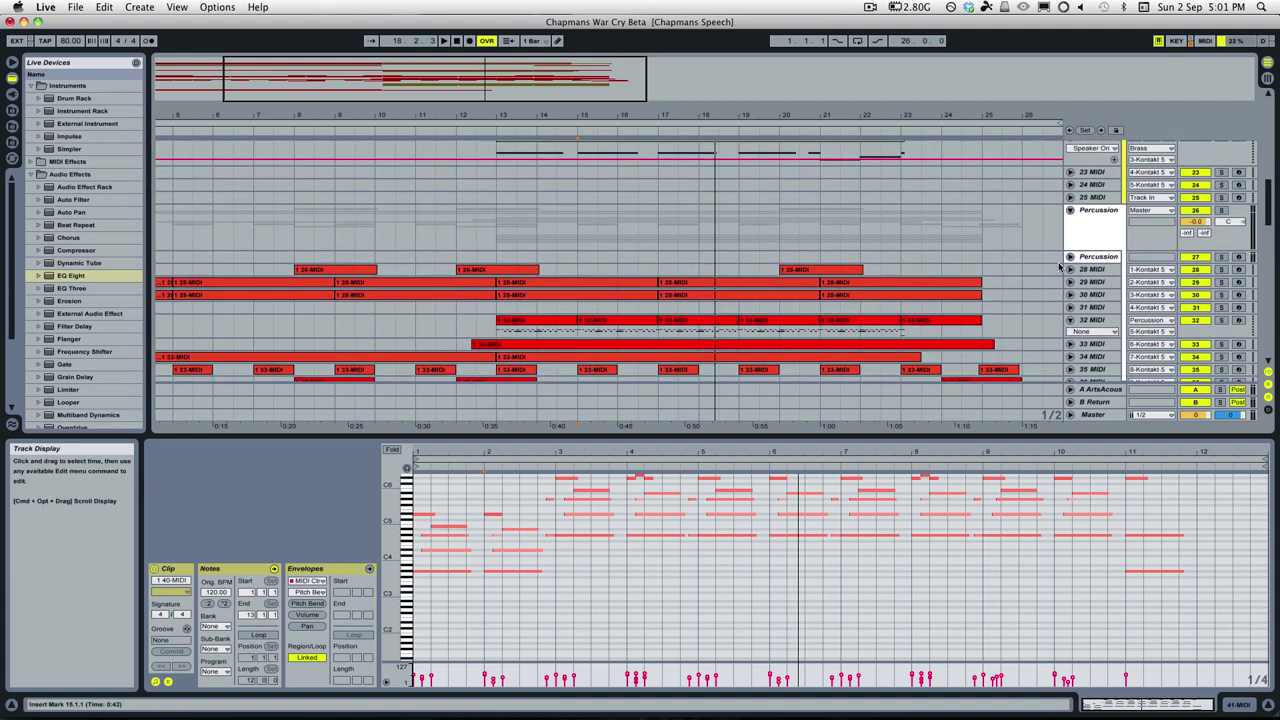
{"action": "left_click", "coordinate": [1221, 257]}
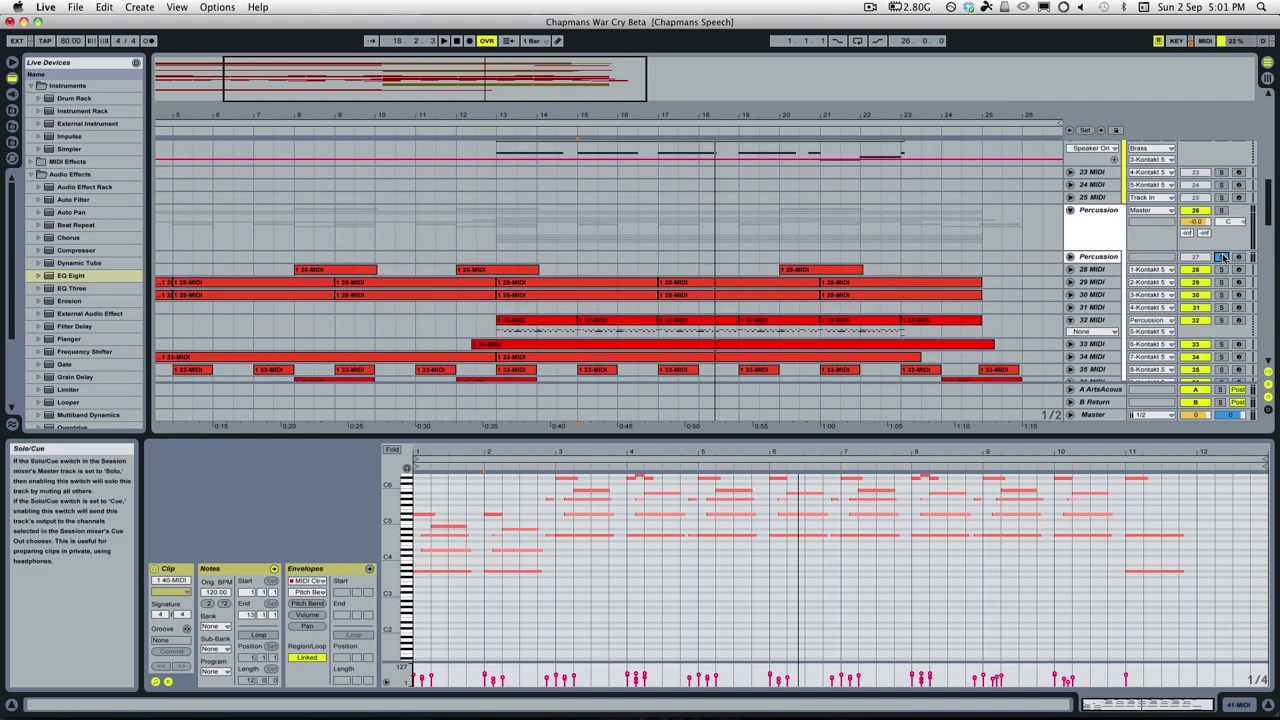
{"action": "left_click", "coordinate": [533, 294]}
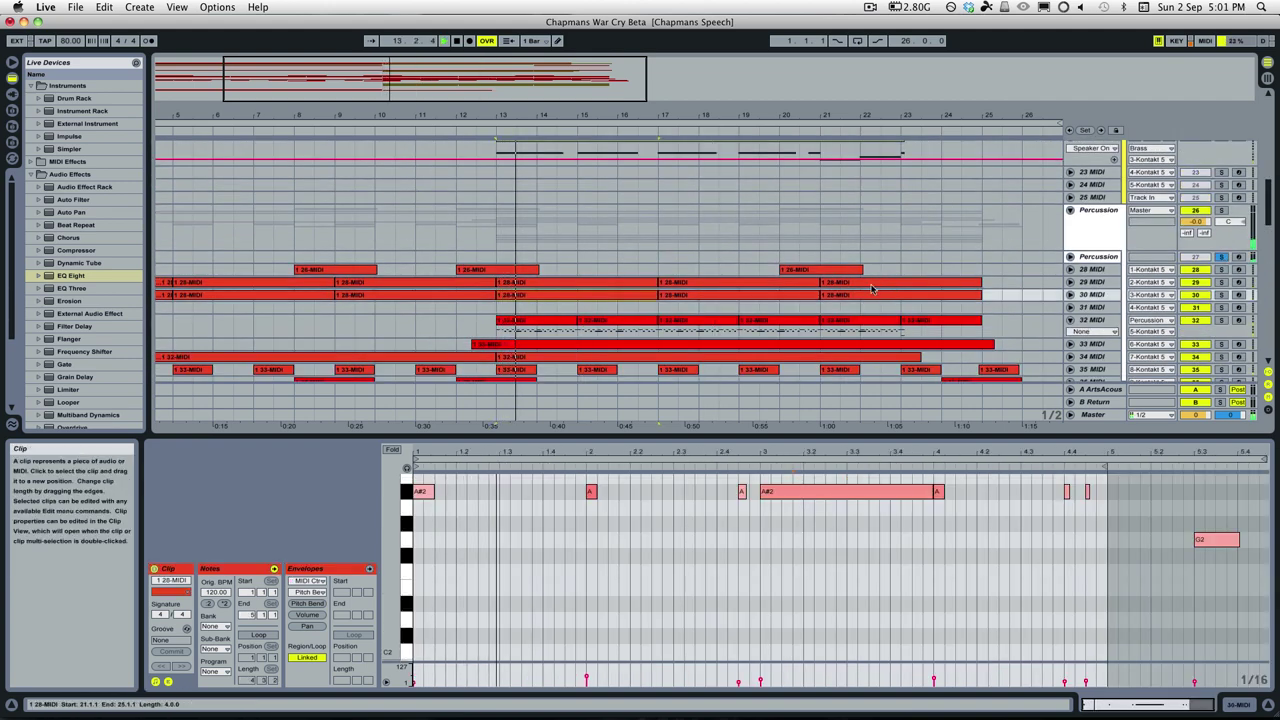
{"action": "scroll", "coordinate": [857, 291], "scroll_direction": "down", "scroll_amount": 1}
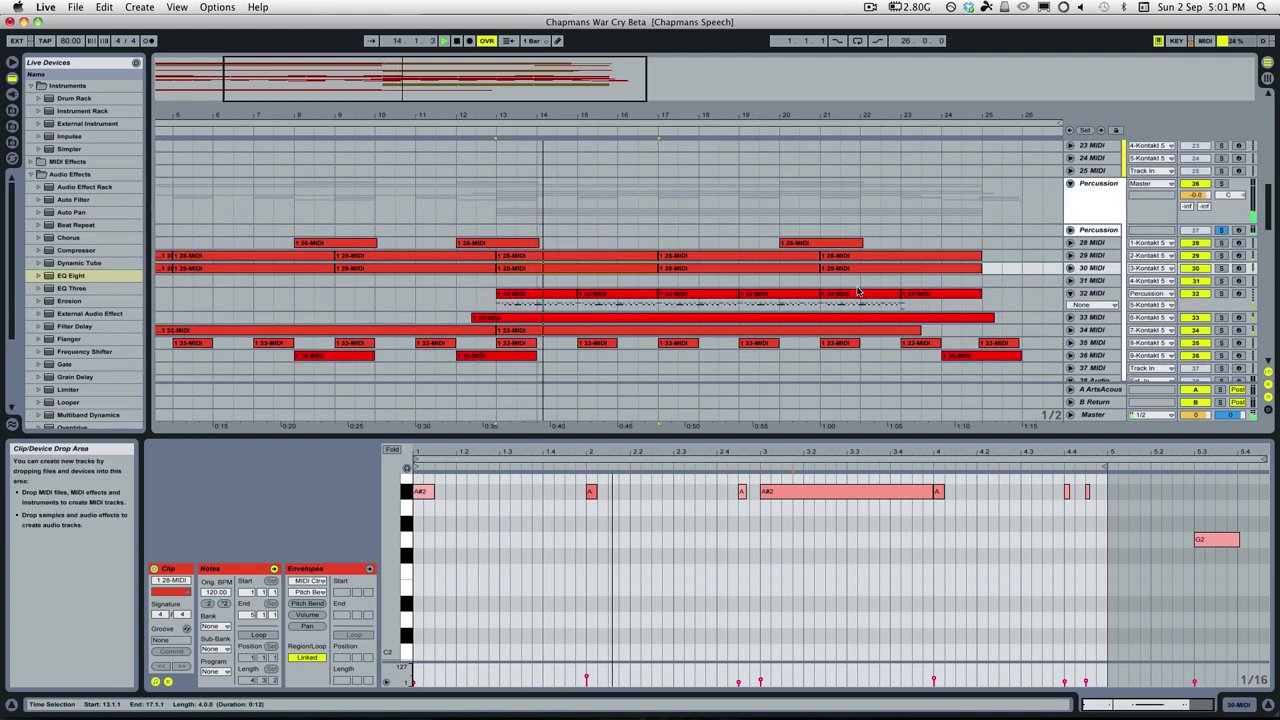
{"action": "left_click", "coordinate": [516, 296]}
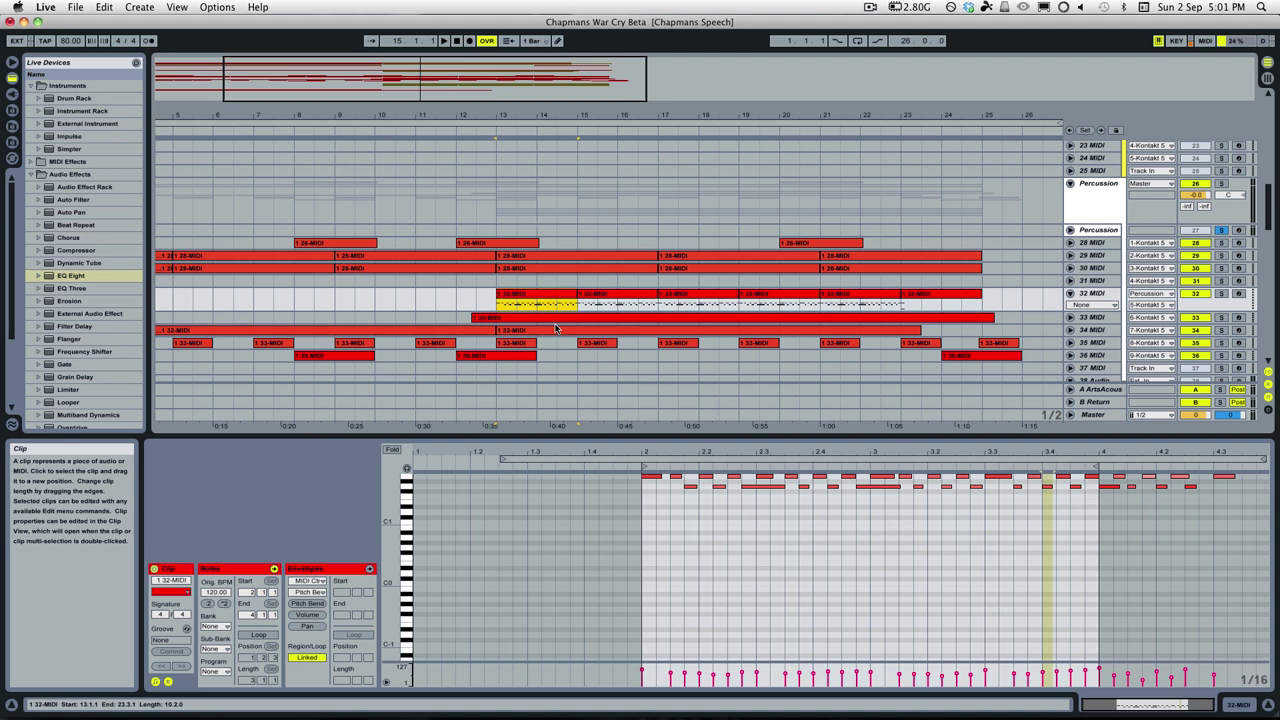
{"action": "key", "text": "space"}
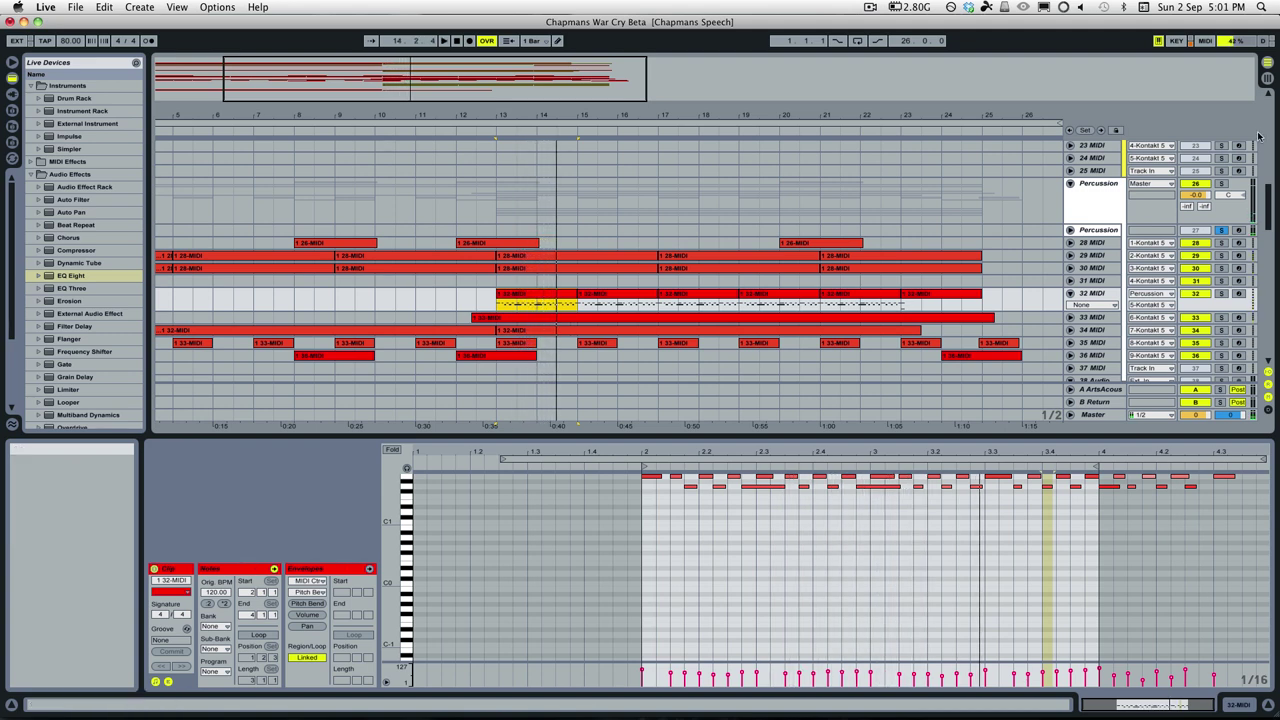
Clear the Percussion solo and play the whole arrangement from 13.1.1 with the brass clips in view
{"action": "scroll", "coordinate": [660, 220], "scroll_direction": "up", "scroll_amount": 8}
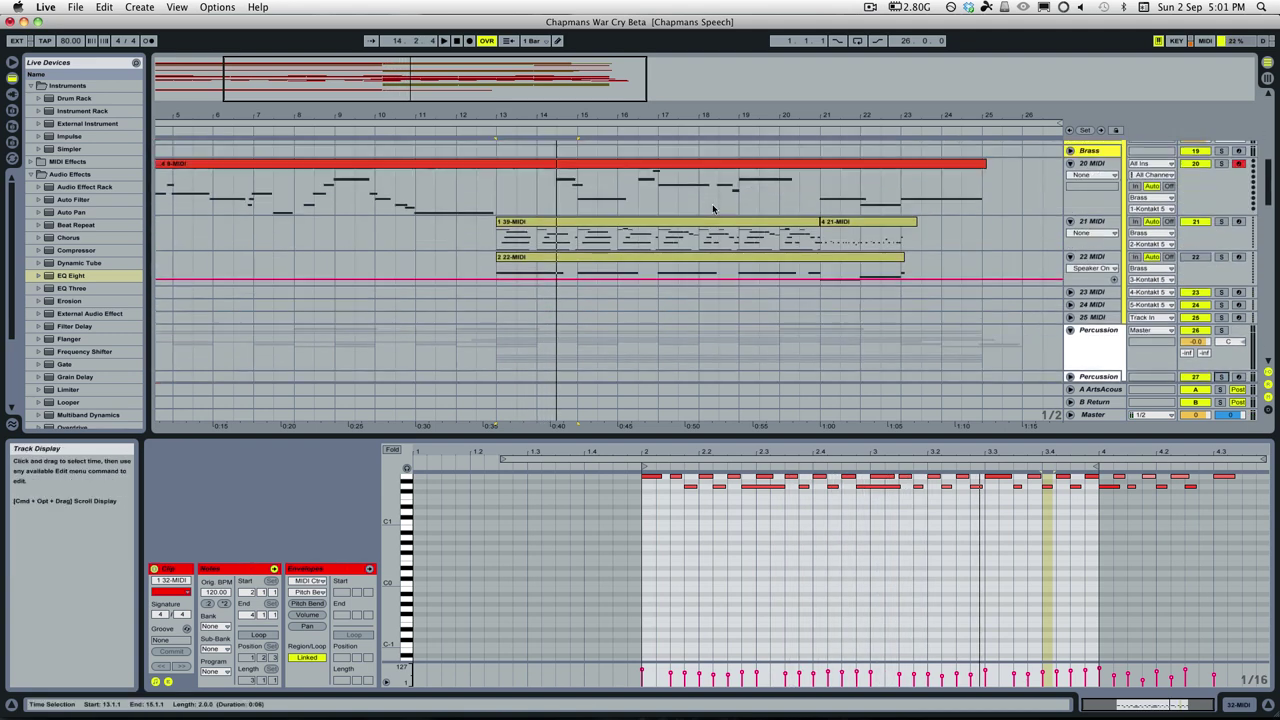
{"action": "key", "text": "space"}
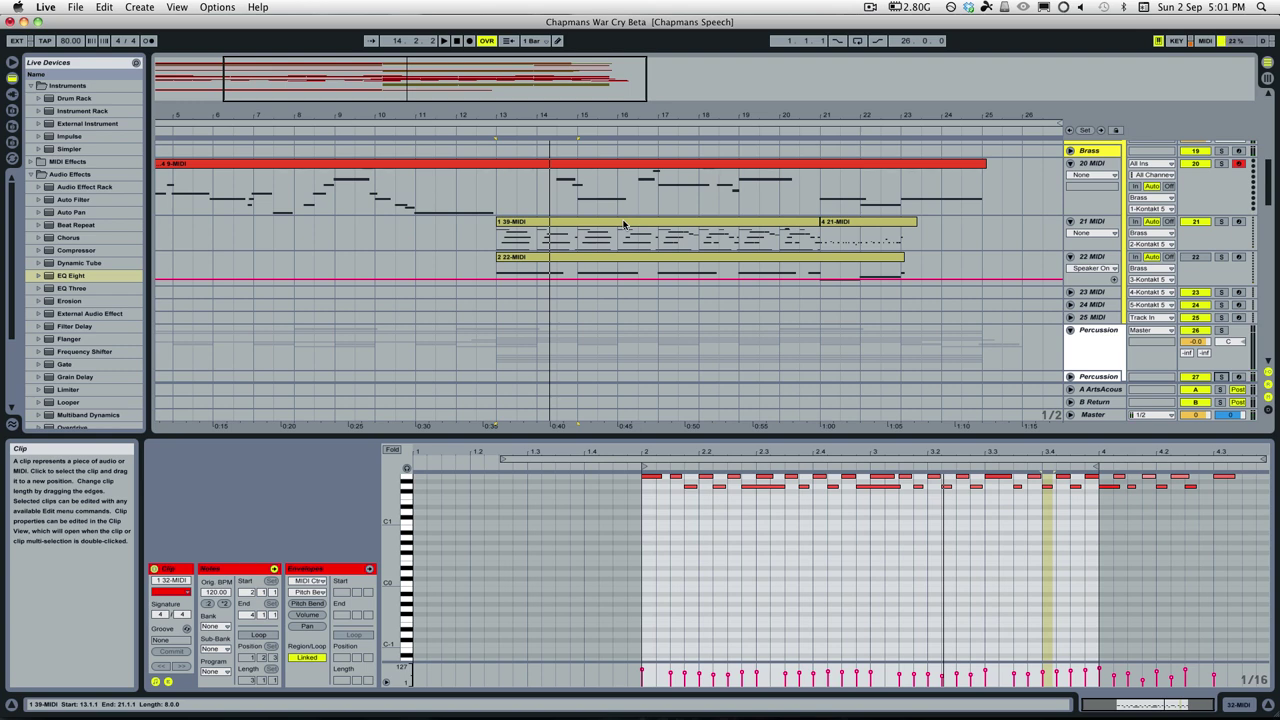
Solo the 21 MIDI brass track and play its 1 39-MIDI clip from 13.1.1, adding solos on the 40 MIDI and 41 MIDI tracks
{"action": "left_click", "coordinate": [624, 225]}
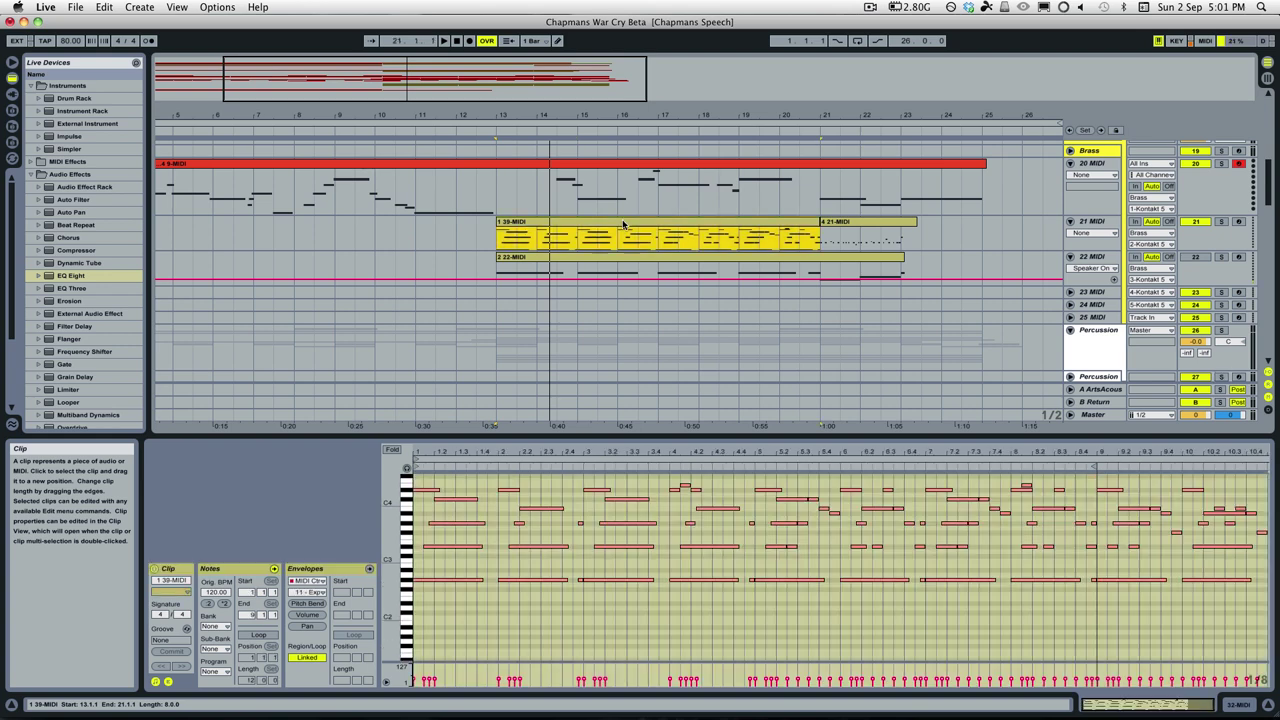
{"action": "left_click", "coordinate": [1220, 223]}
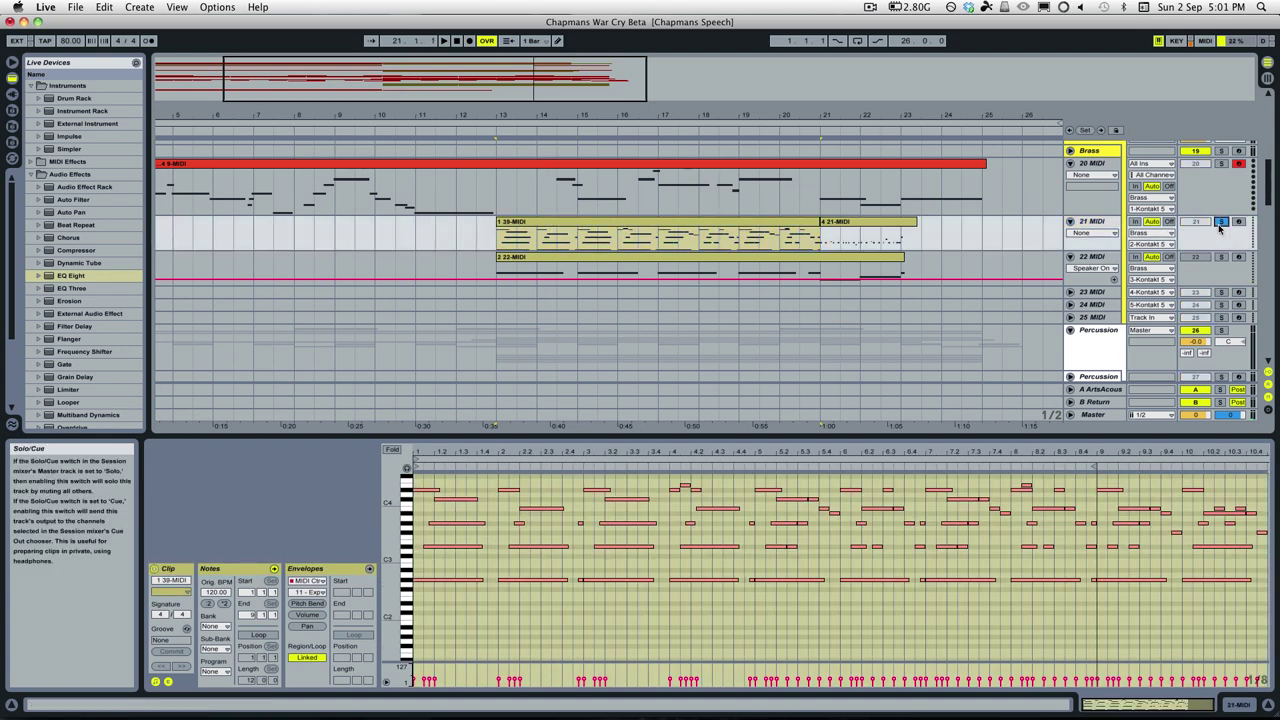
{"action": "key", "text": "space"}
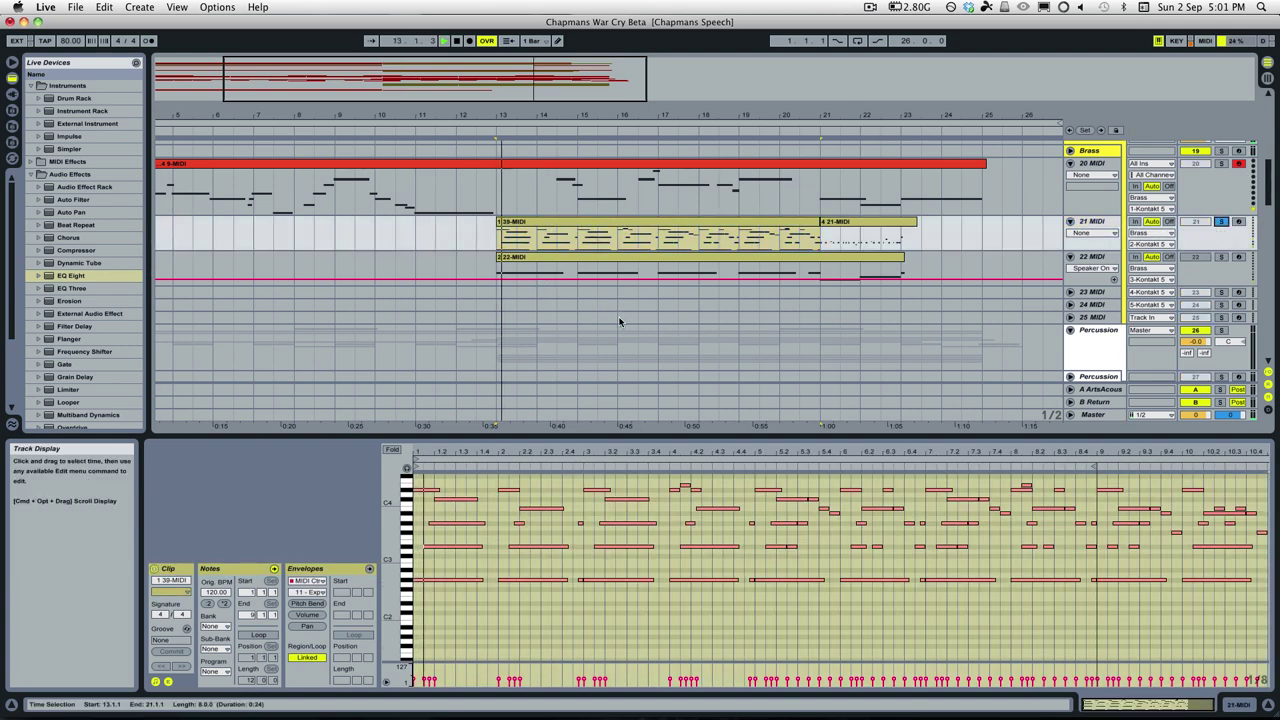
{"action": "scroll", "coordinate": [1178, 236], "scroll_direction": "down", "scroll_amount": 5}
{"action": "scroll", "coordinate": [1178, 236], "scroll_direction": "down", "scroll_amount": 10}
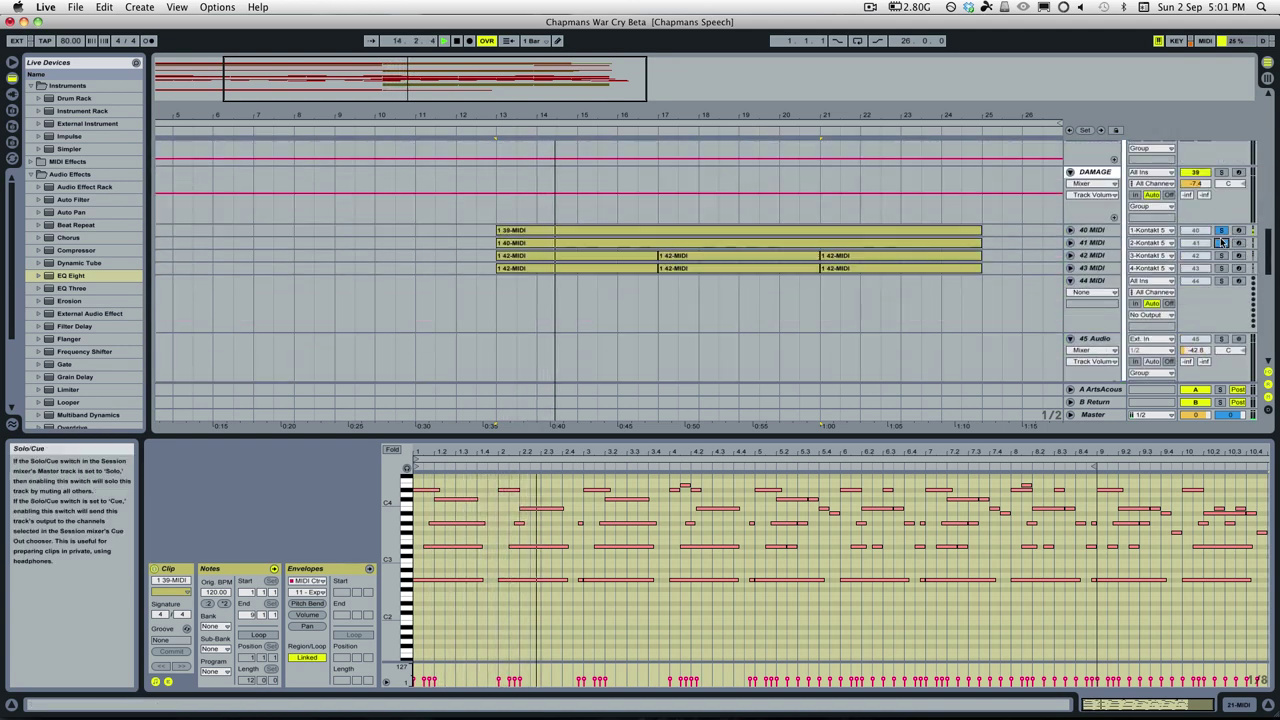
{"action": "scroll", "coordinate": [1160, 262], "scroll_direction": "up", "scroll_amount": 8}
{"action": "scroll", "coordinate": [1160, 262], "scroll_direction": "up", "scroll_amount": 2}
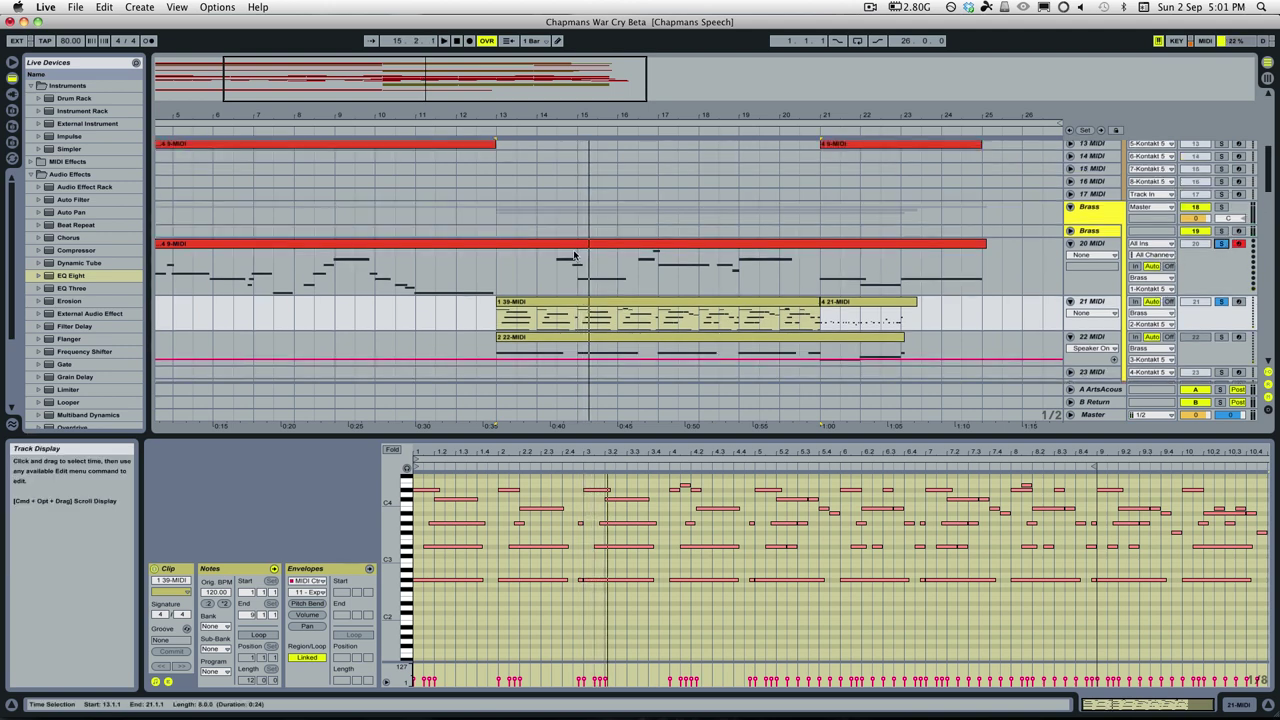
Solo the 10 MIDI and 11 MIDI string tracks, play from 13.1.1 and clear both solos during playback
{"action": "scroll", "coordinate": [1054, 252], "scroll_direction": "up", "scroll_amount": 5}
{"action": "left_click", "coordinate": [1221, 229]}
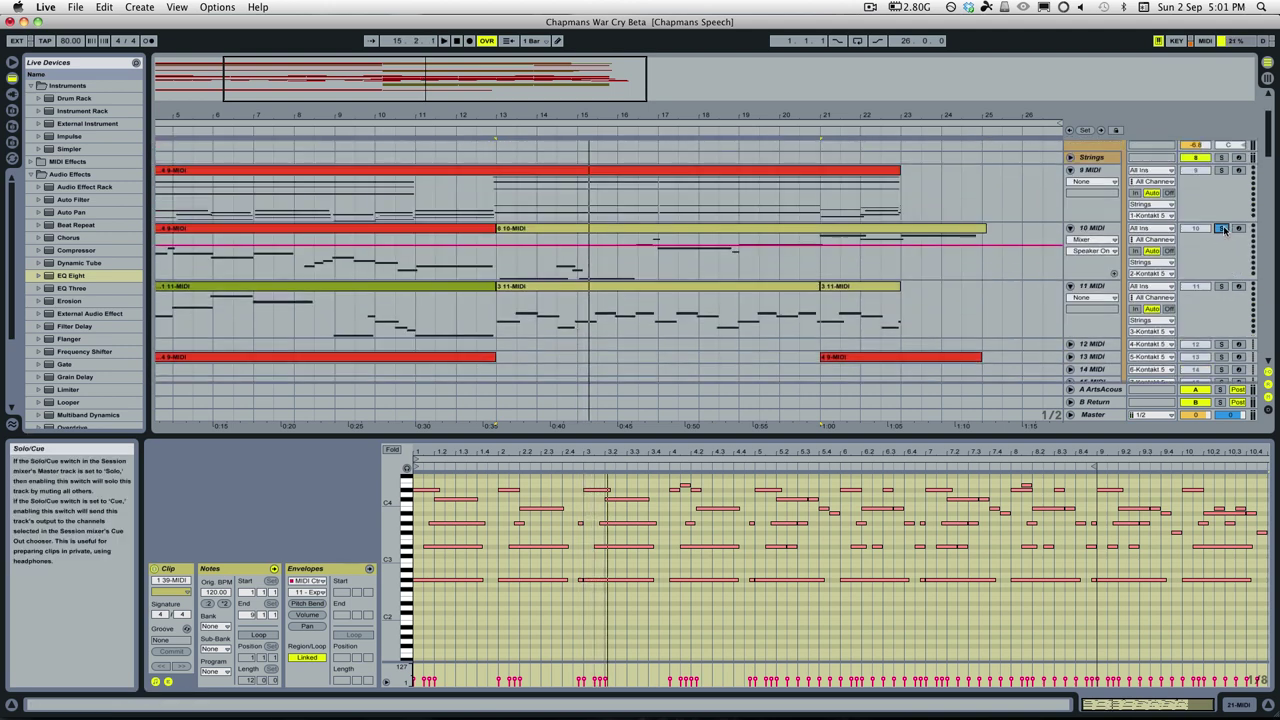
{"action": "left_click", "coordinate": [1221, 287]}
{"action": "left_click", "coordinate": [484, 303]}
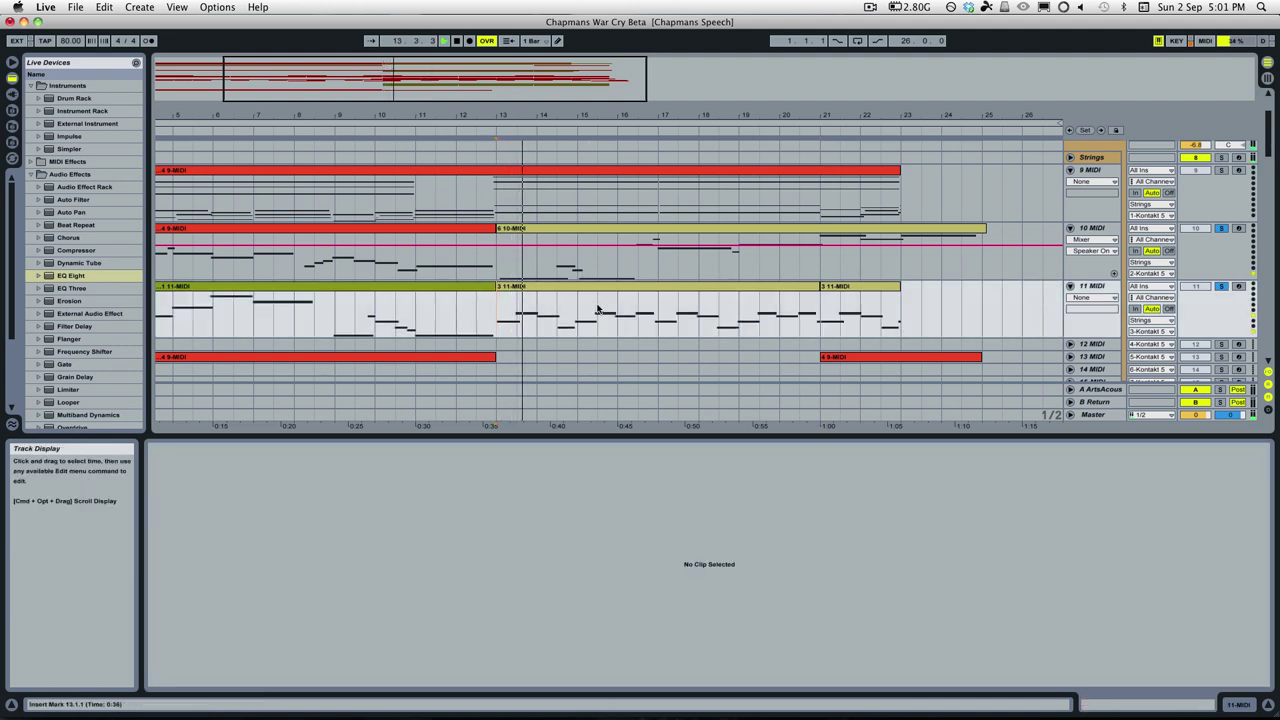
{"action": "scroll", "coordinate": [598, 298], "scroll_direction": "down", "scroll_amount": 2}
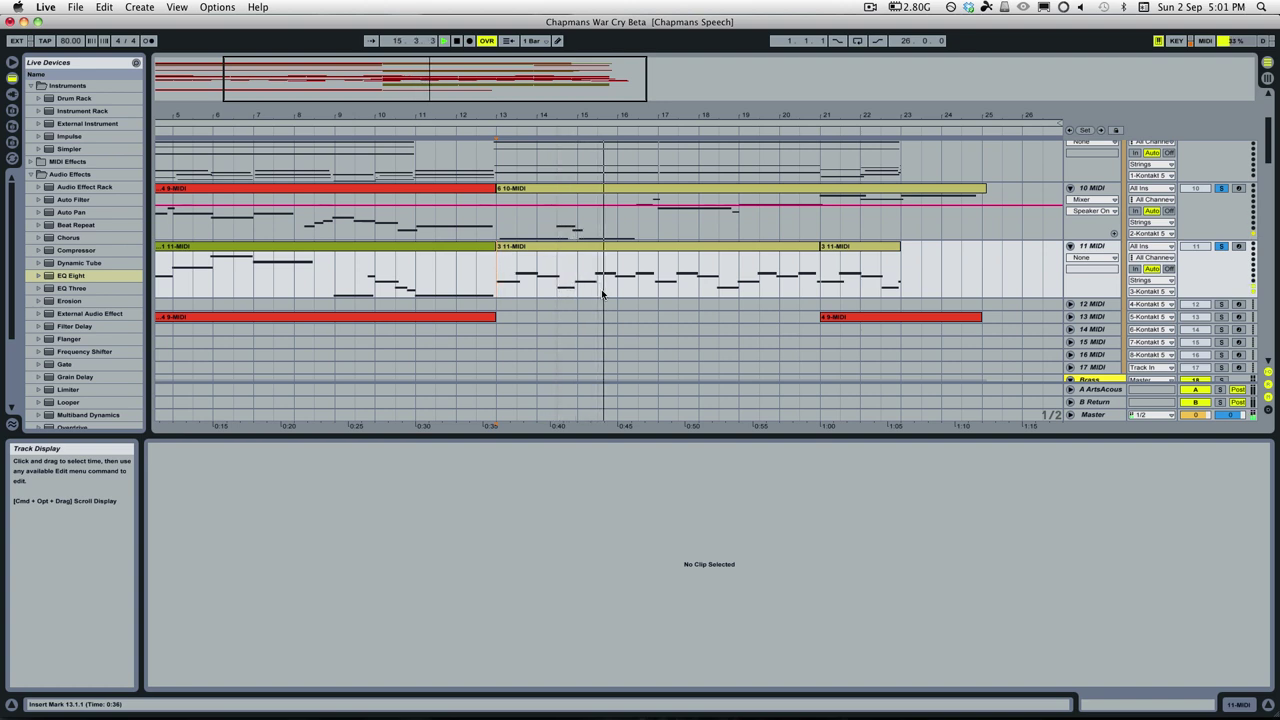
{"action": "left_click", "coordinate": [1222, 246]}
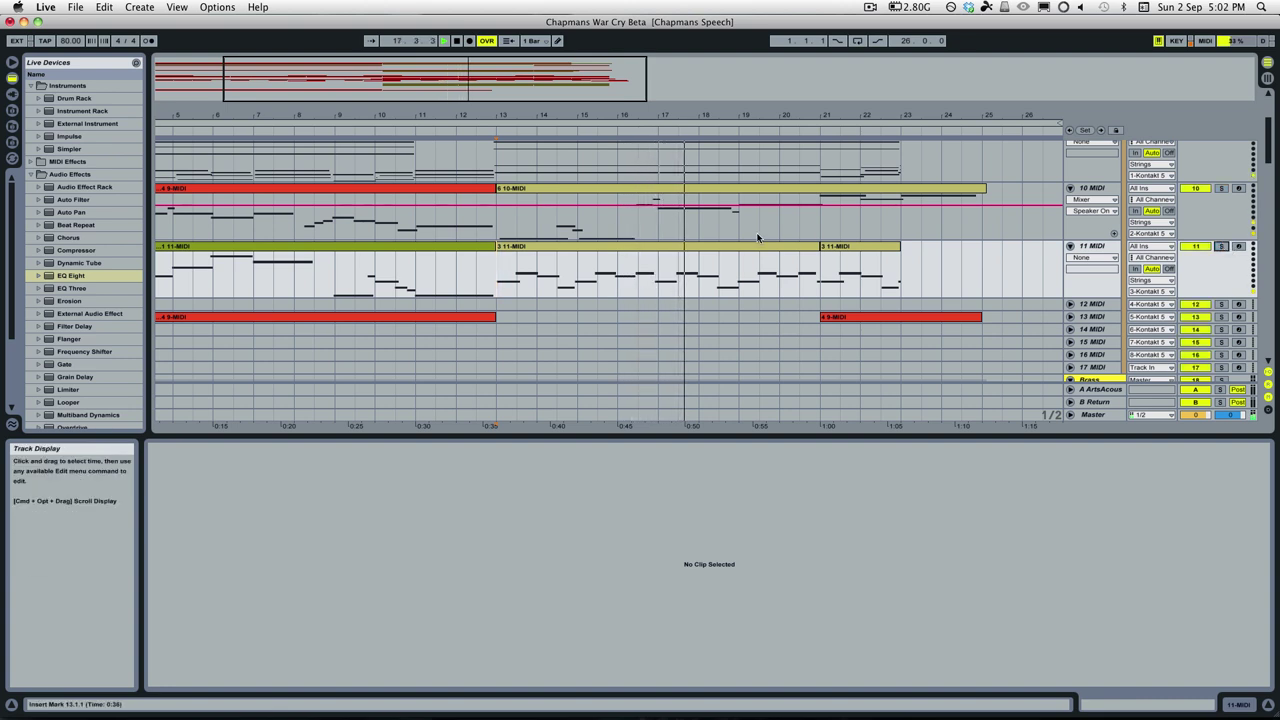
Open the Kontakt 5 instrument window of the Brass track and move it aside to view the Chapman Trumpet and Tuba patches
{"action": "scroll", "coordinate": [756, 237], "scroll_direction": "up", "scroll_amount": 2}
{"action": "scroll", "coordinate": [756, 237], "scroll_direction": "down", "scroll_amount": 5}
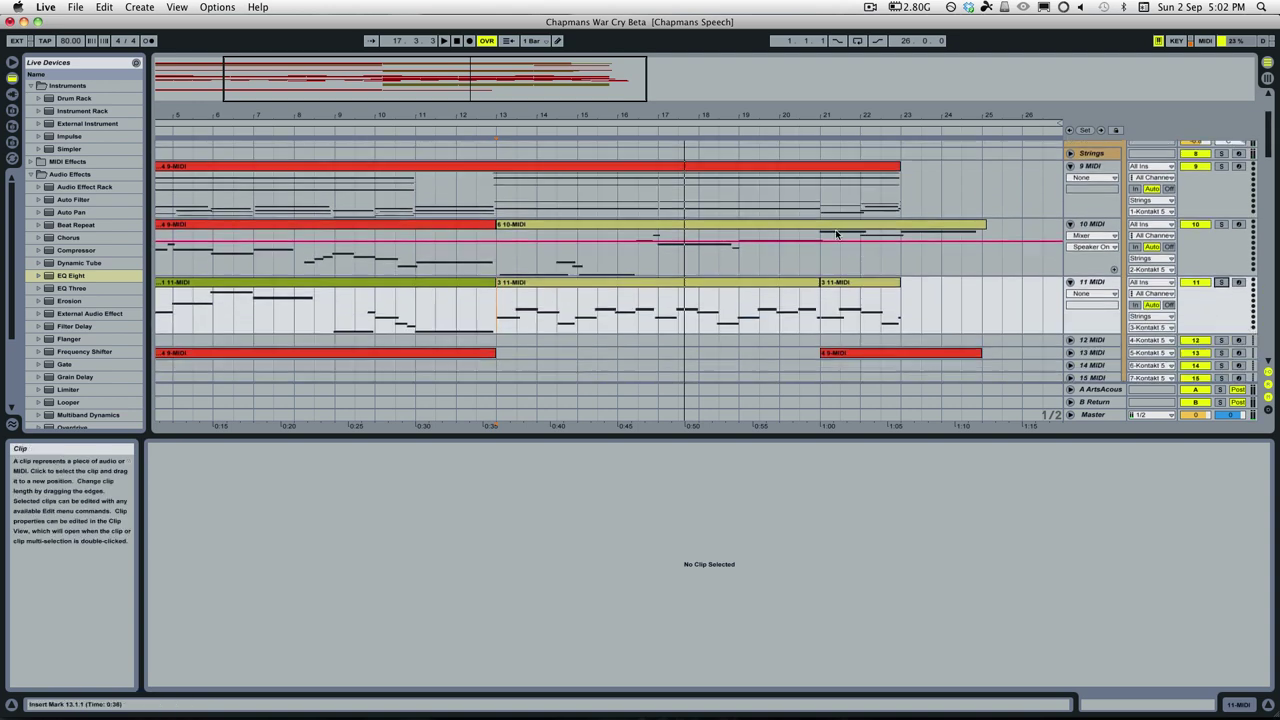
{"action": "left_click", "coordinate": [1095, 254]}
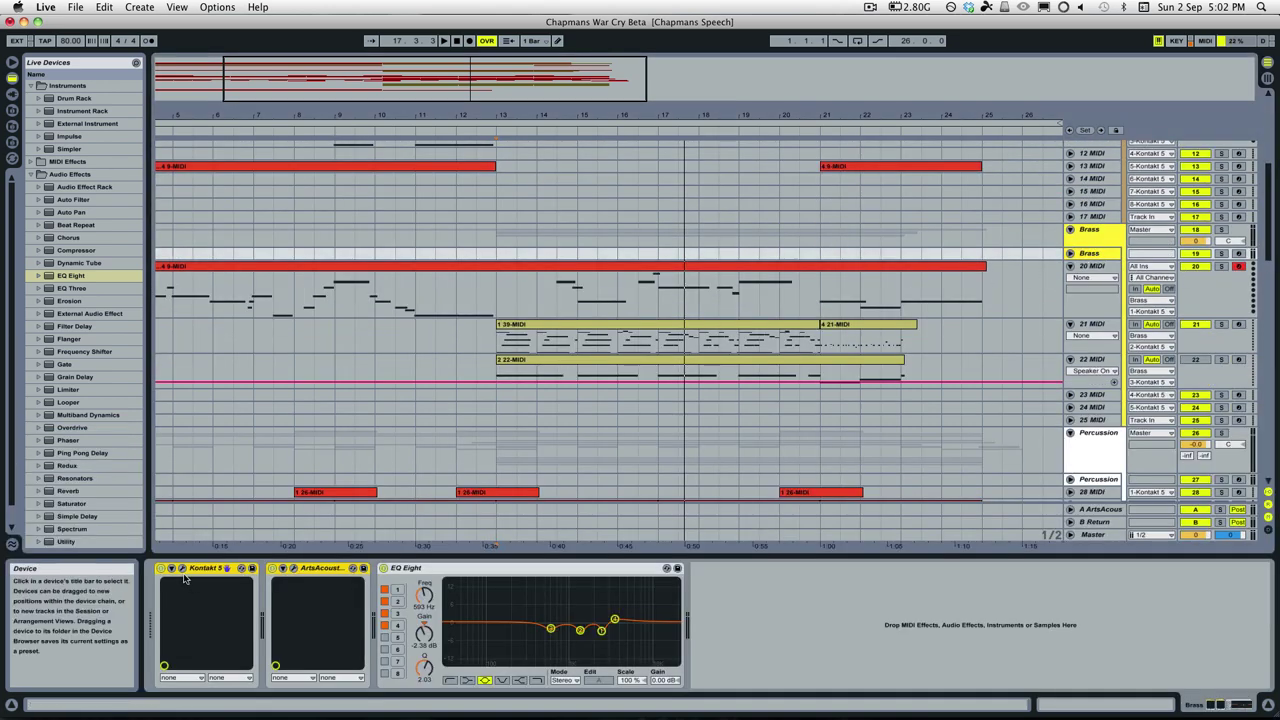
{"action": "left_click", "coordinate": [182, 568]}
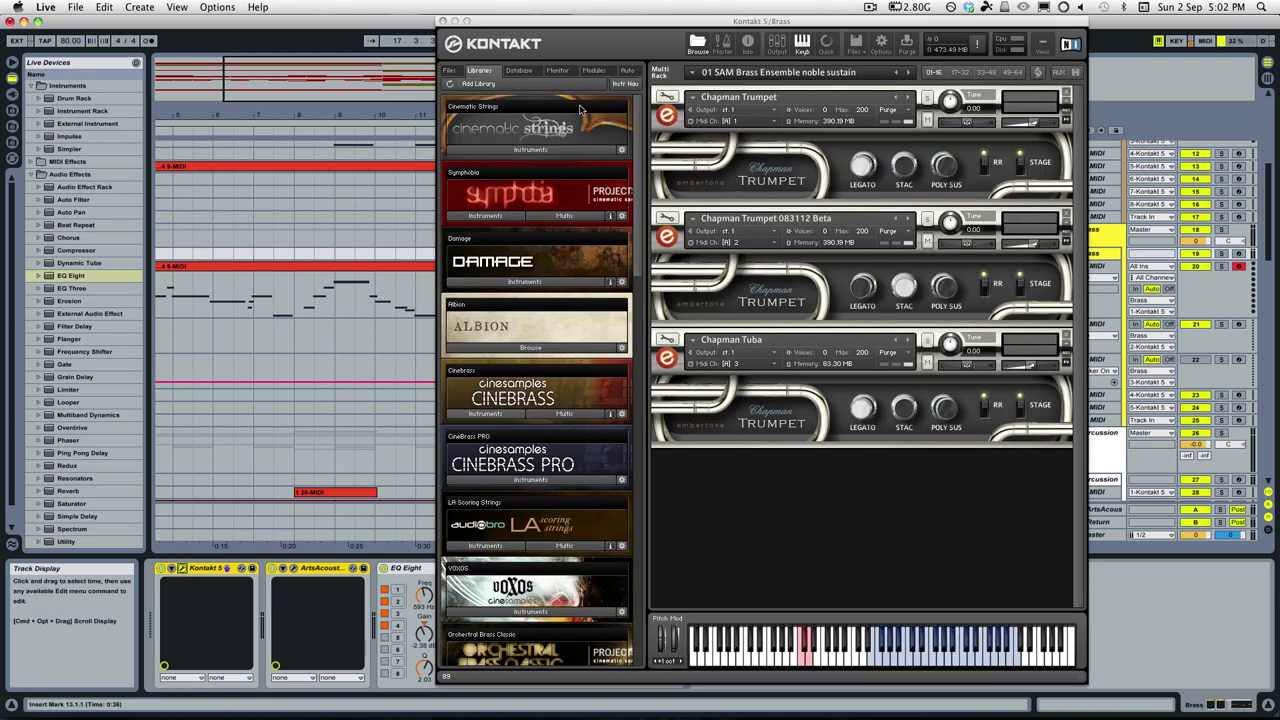
{"action": "left_click_drag", "start_coordinate": [595, 28], "coordinate": [465, 27]}
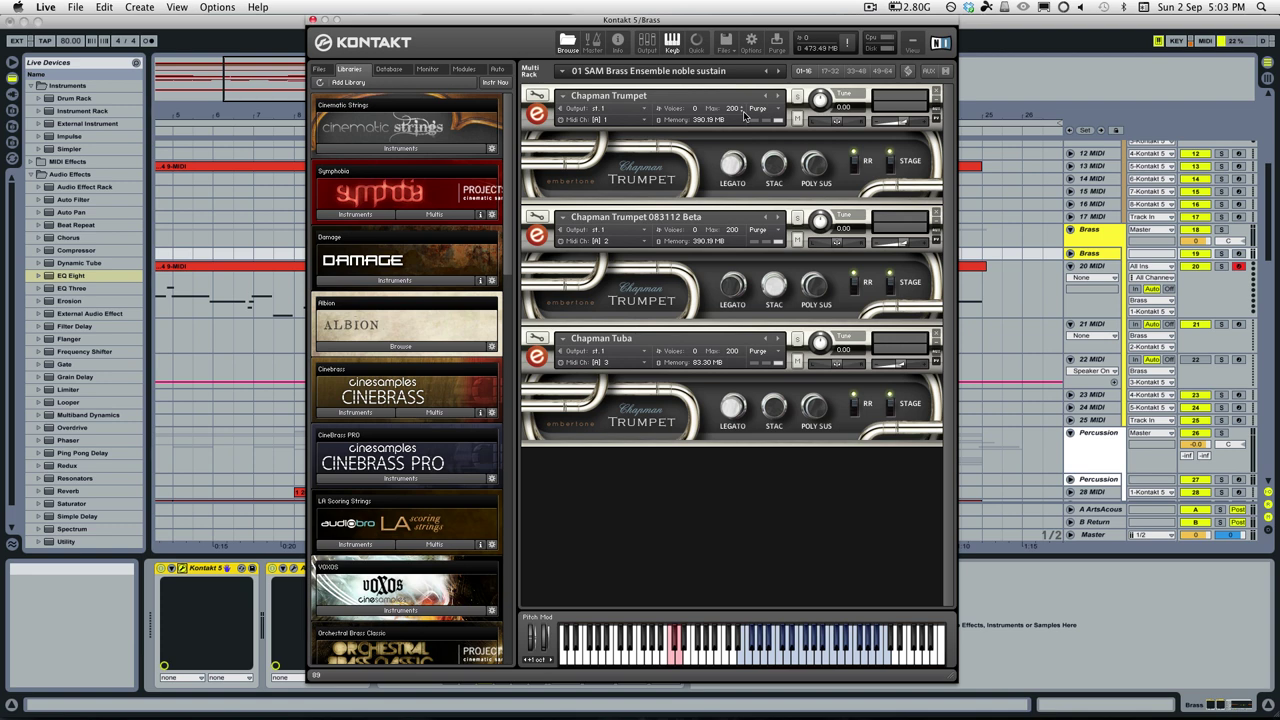
Return from the Kontakt window to the arrangement and open the 4 9-MIDI clip on the 20 MIDI track
{"action": "left_click", "coordinate": [291, 343]}
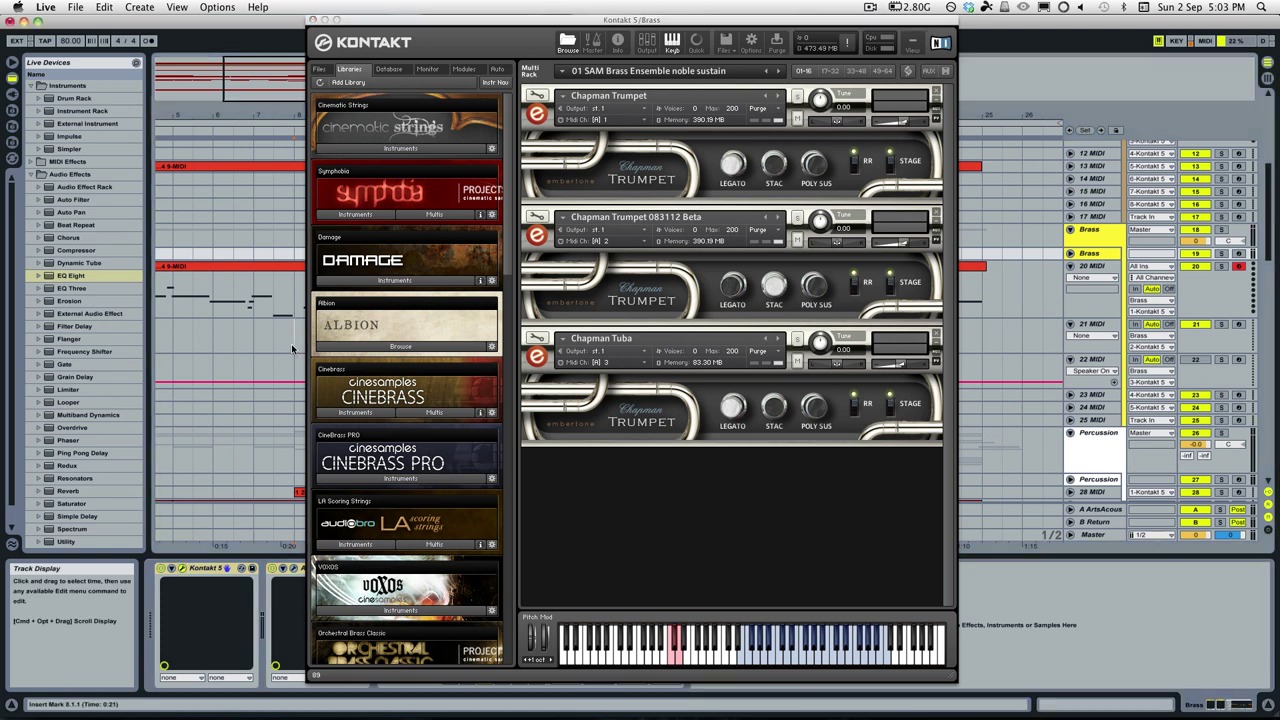
{"action": "double_click", "coordinate": [463, 314]}
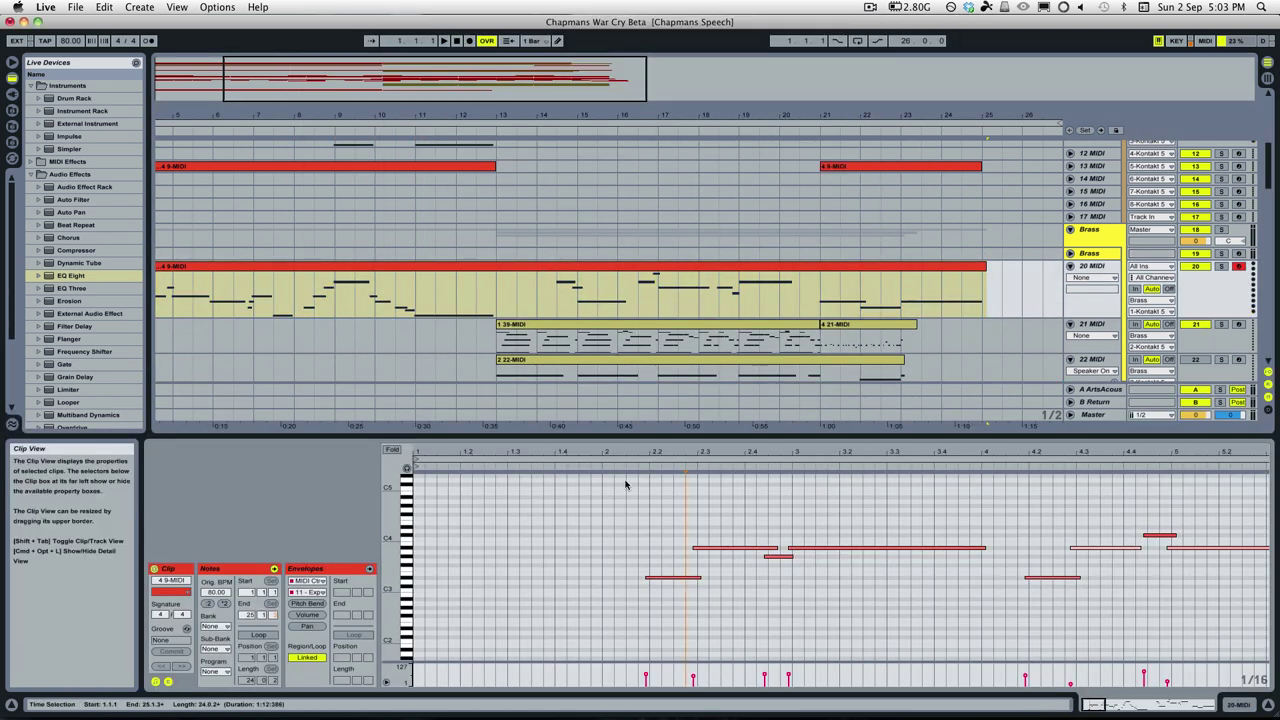
Select the A#3 note at 2.2.4 in the 4 9-MIDI clip, highlight 2.4.3 to 2.4.4, and play the opening phrase from 2.1.3
{"action": "left_click", "coordinate": [698, 548]}
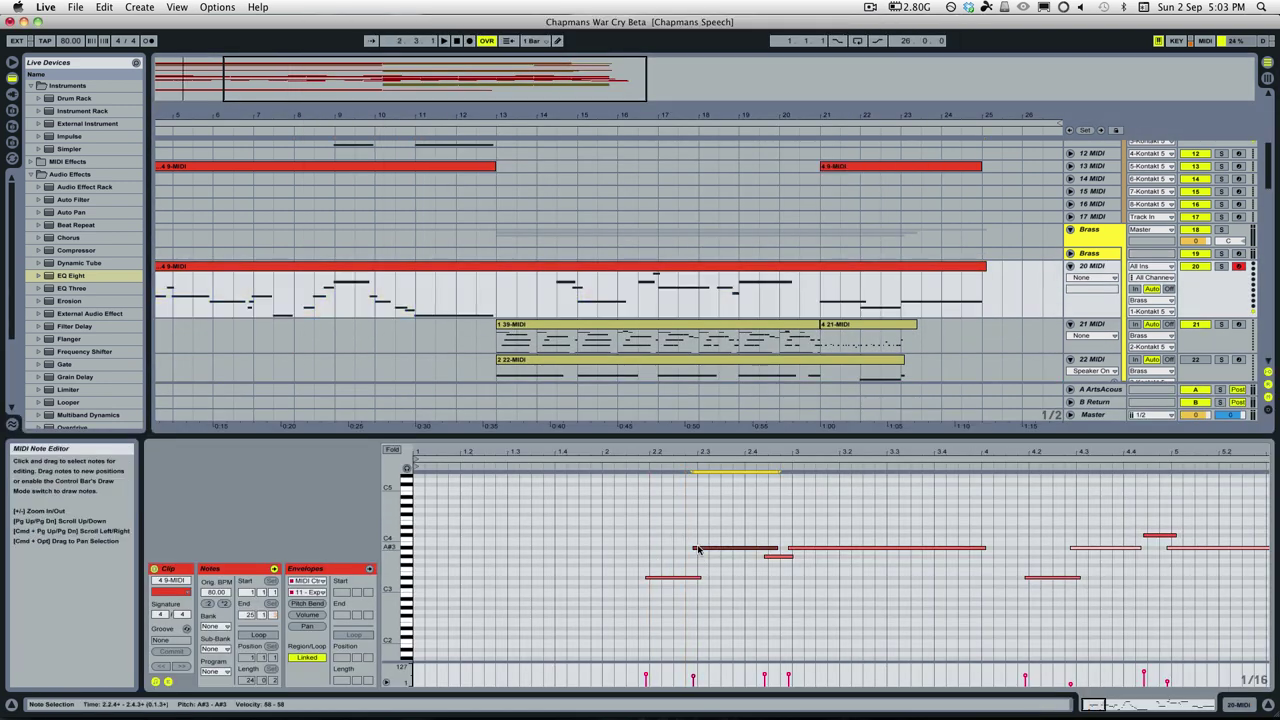
{"action": "left_click", "coordinate": [770, 563]}
{"action": "left_click", "coordinate": [774, 565]}
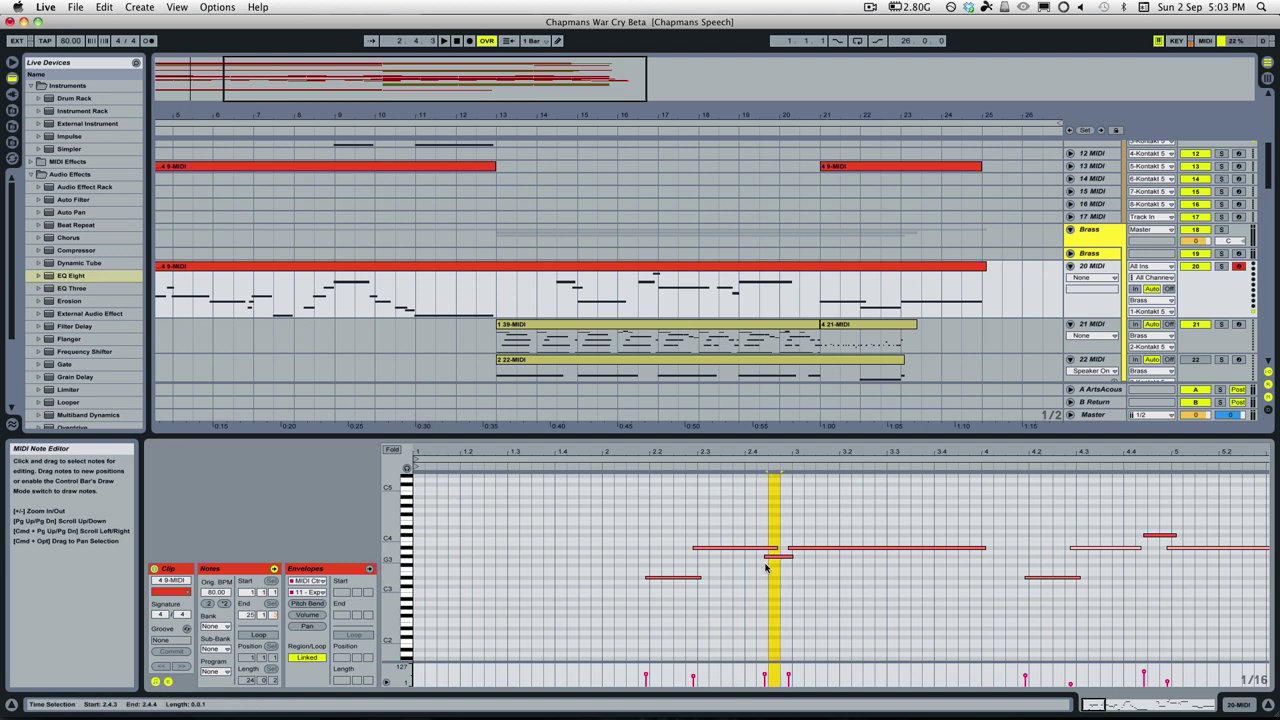
{"action": "left_click", "coordinate": [793, 566]}
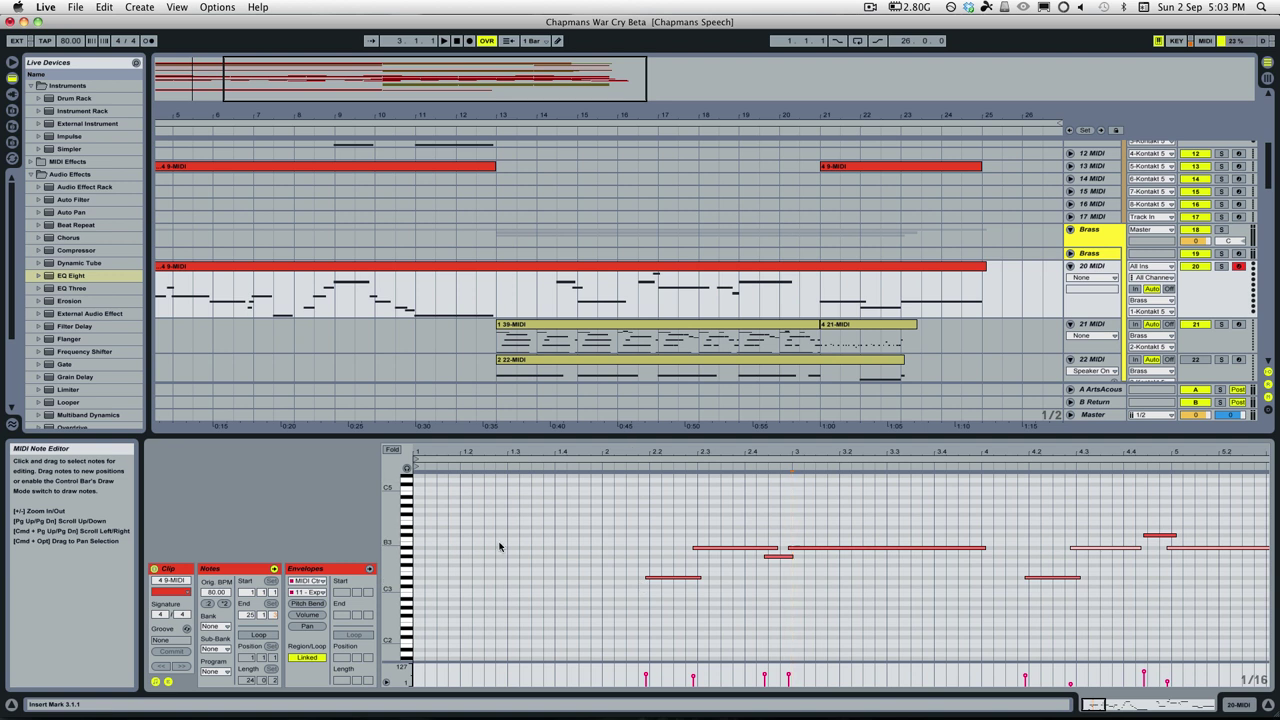
{"action": "left_click", "coordinate": [628, 469]}
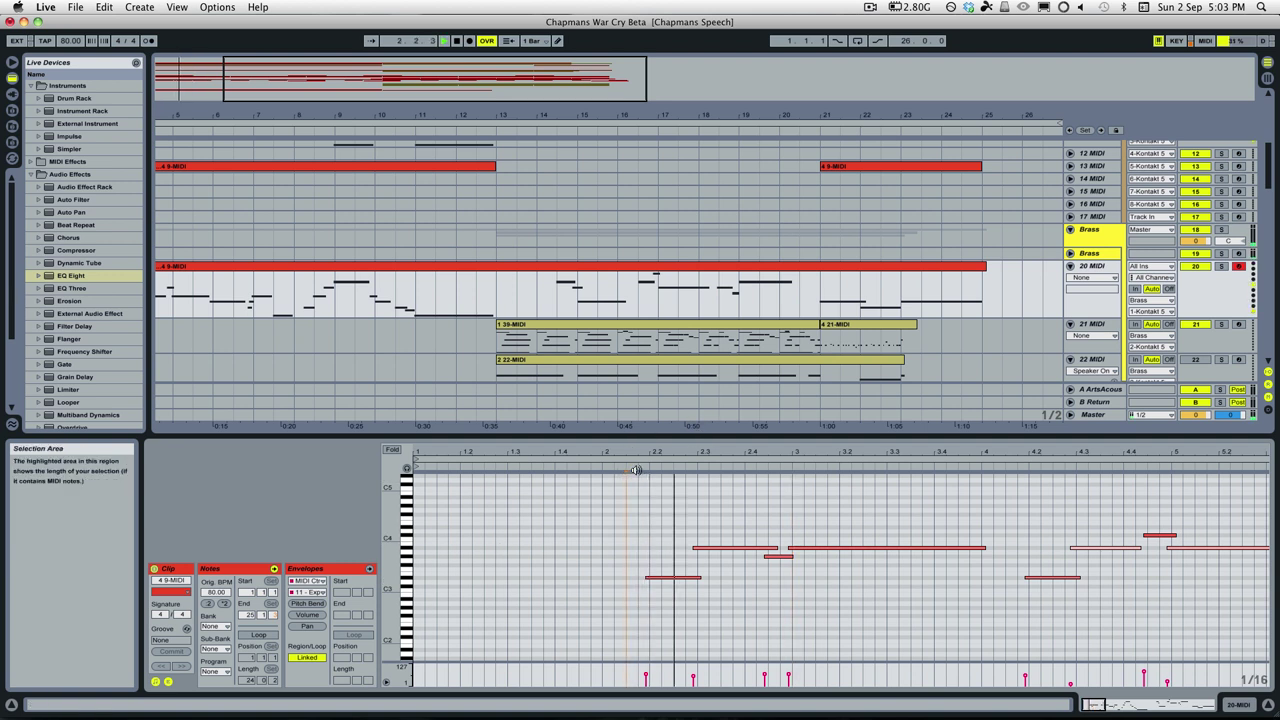
{"action": "key", "text": "space"}
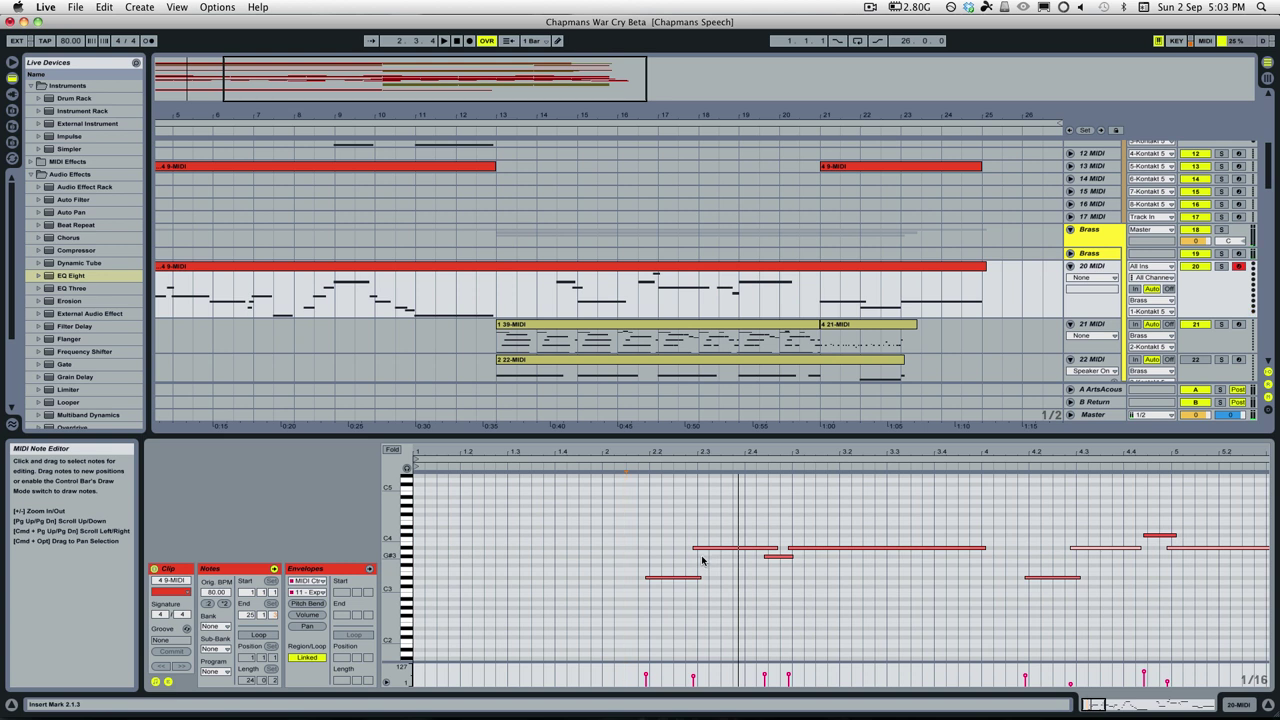
Highlight the note overlap from 2.2.4 to 2.3.1 in the 4 9-MIDI clip and replay the opening legato phrase
{"action": "left_click", "coordinate": [703, 548]}
{"action": "left_click_drag", "start_coordinate": [703, 556], "coordinate": [703, 445]}
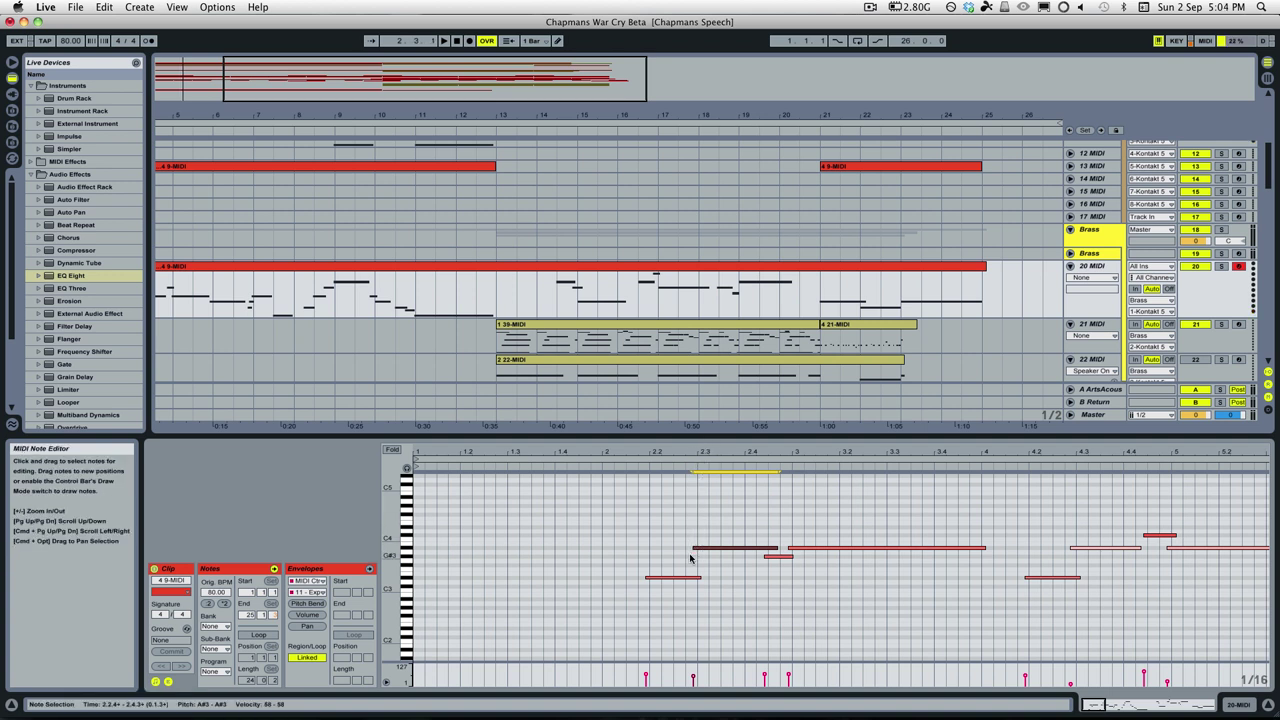
{"action": "left_click_drag", "start_coordinate": [690, 553], "coordinate": [688, 490]}
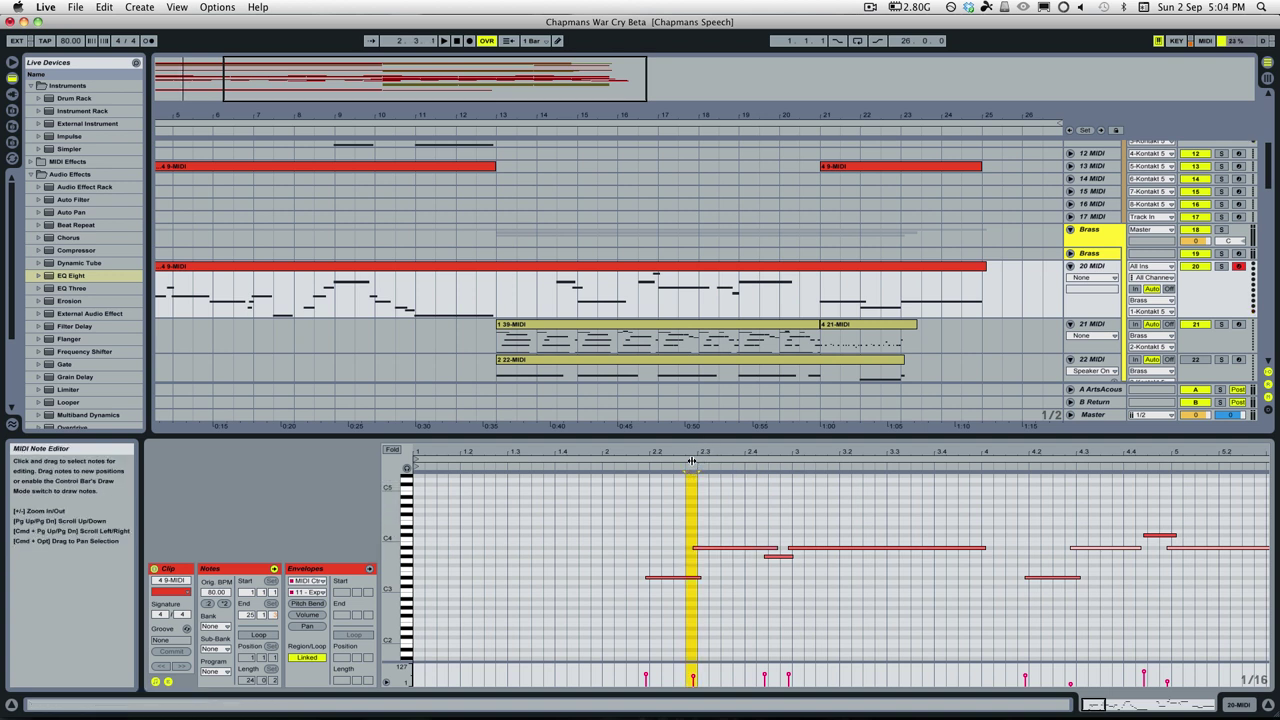
{"action": "left_click", "coordinate": [620, 471]}
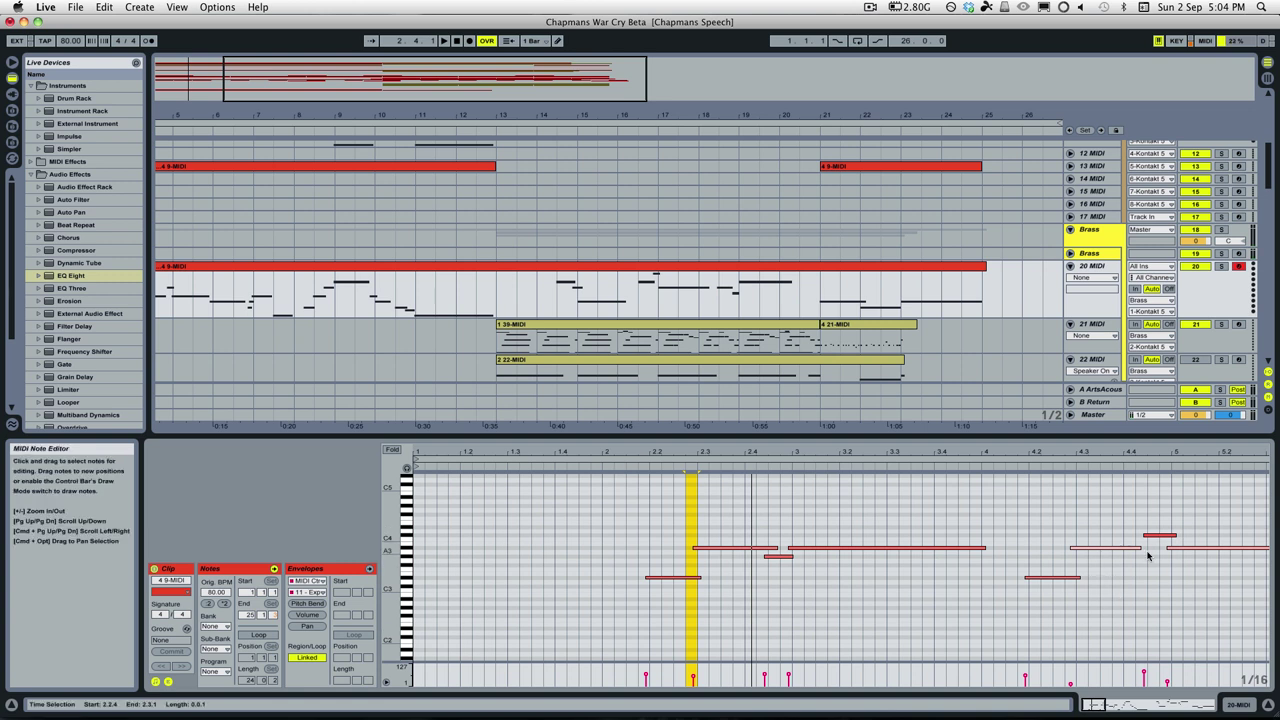
{"action": "left_click", "coordinate": [636, 471]}
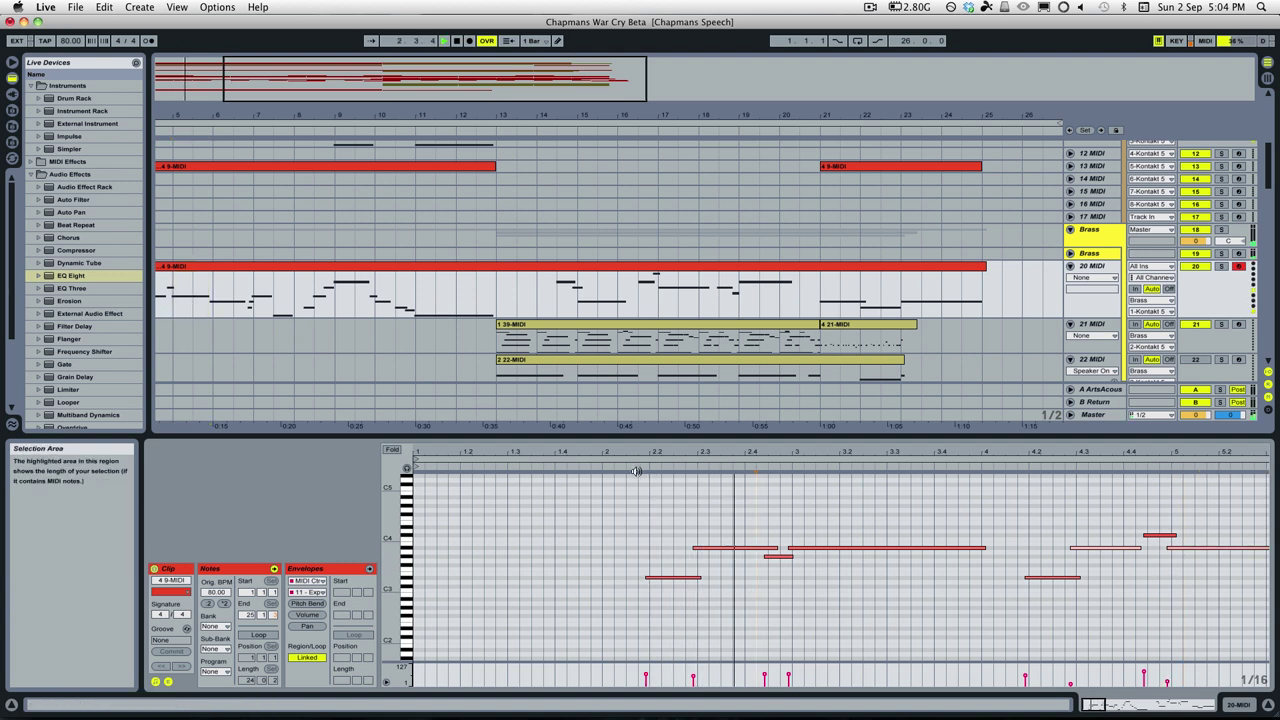
{"action": "key", "text": "space"}
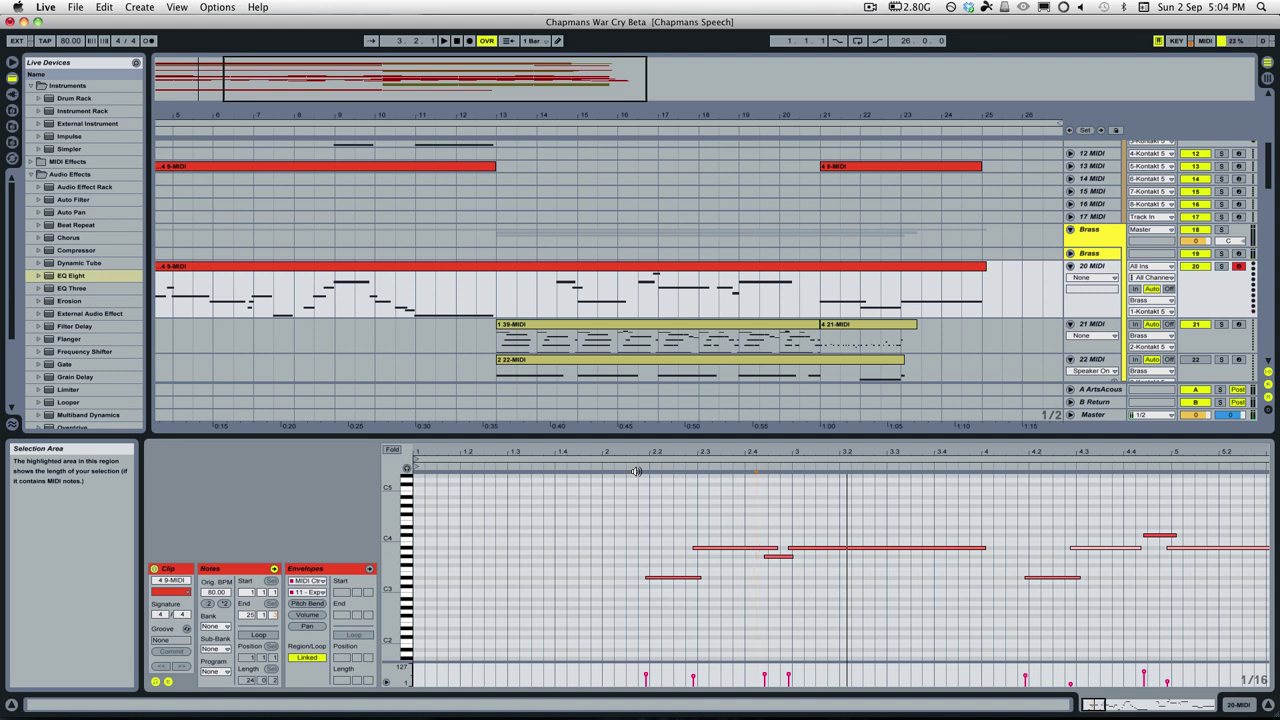
View the Chapman Trumpet and Tuba patches in the Brass track's Kontakt 5 window, and disarm the 20 MIDI track
{"action": "left_click", "coordinate": [1104, 257]}
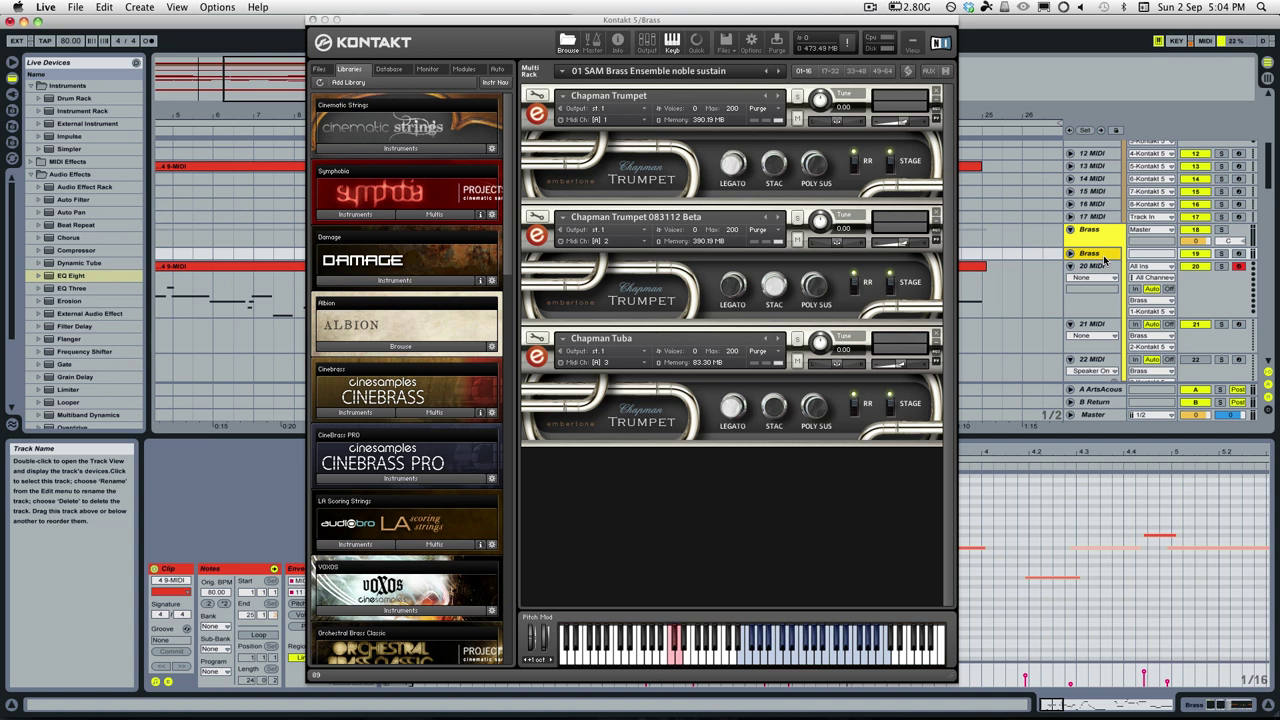
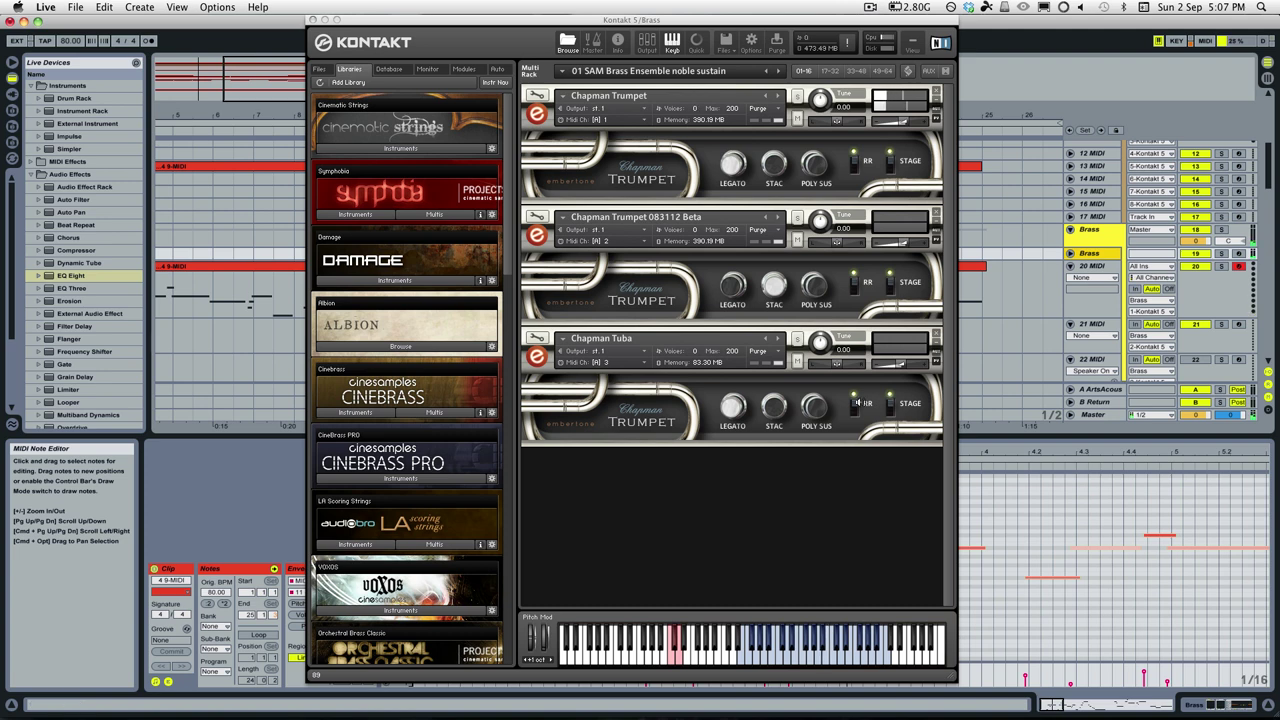
{"action": "scroll", "coordinate": [1085, 258], "scroll_direction": "down", "scroll_amount": 4}
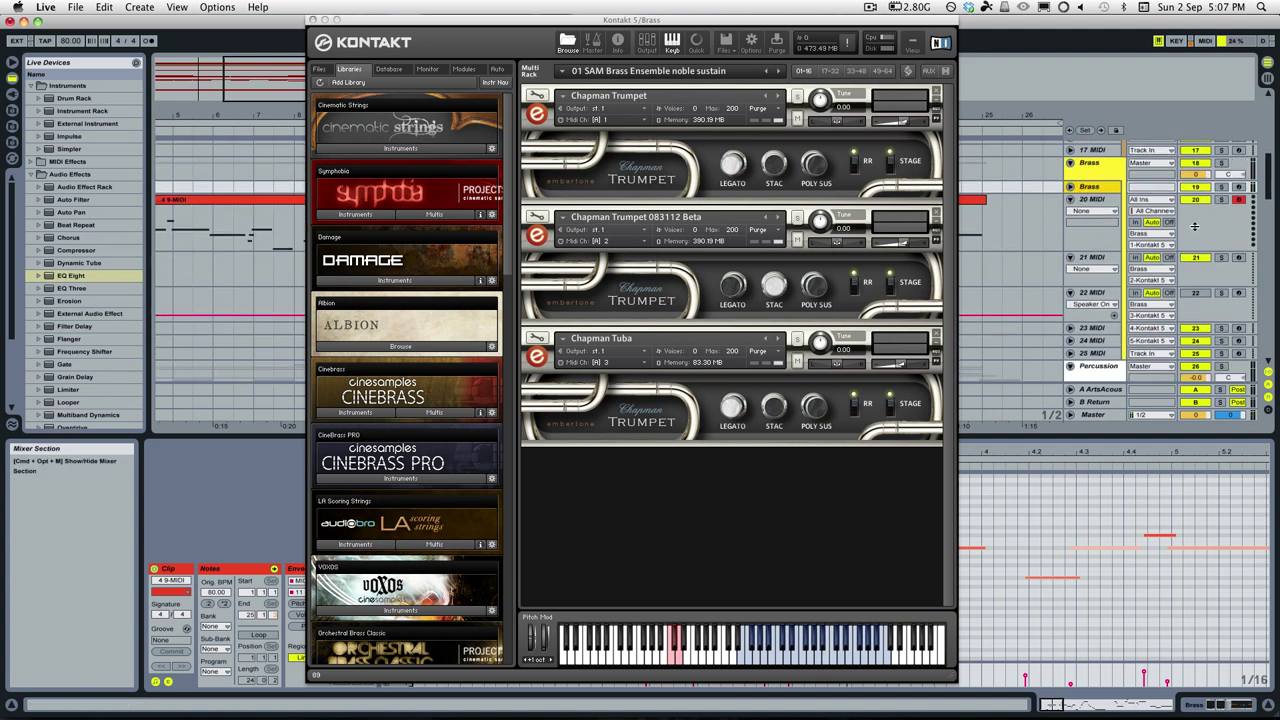
{"action": "scroll", "coordinate": [1090, 260], "scroll_direction": "down", "scroll_amount": 3}
{"action": "scroll", "coordinate": [1143, 267], "scroll_direction": "up", "scroll_amount": 5}
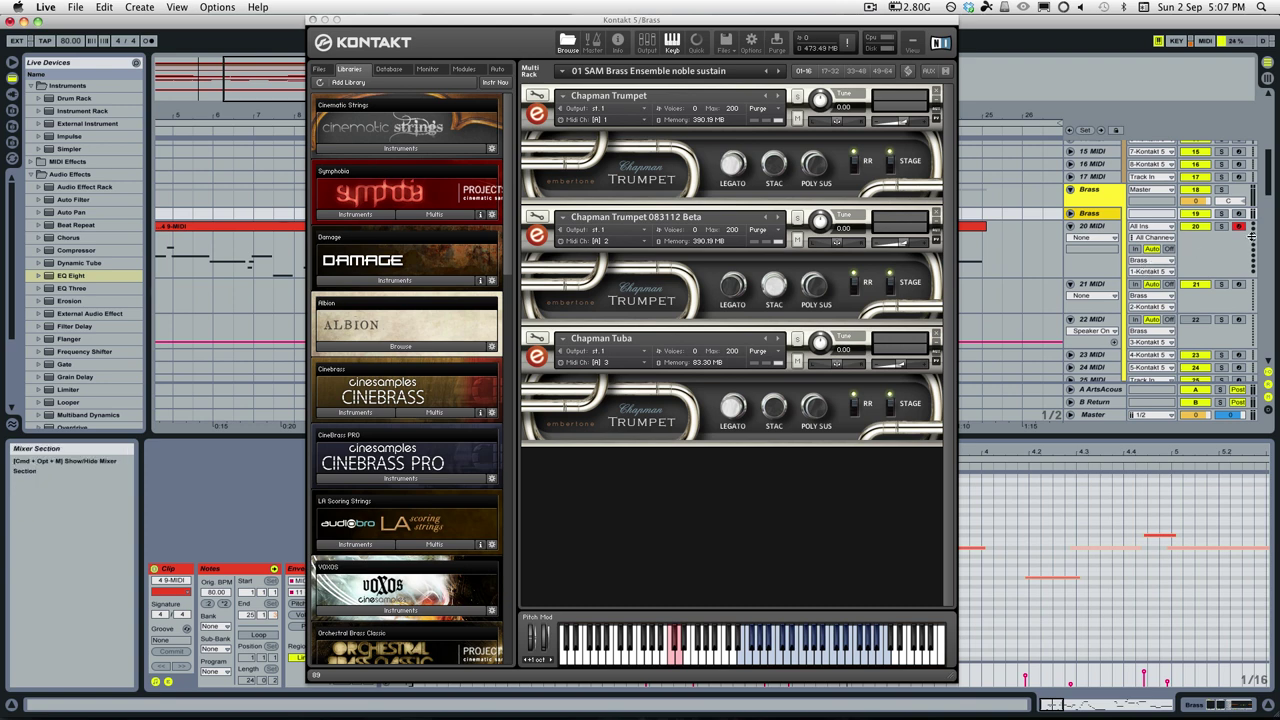
{"action": "left_click", "coordinate": [1087, 214]}
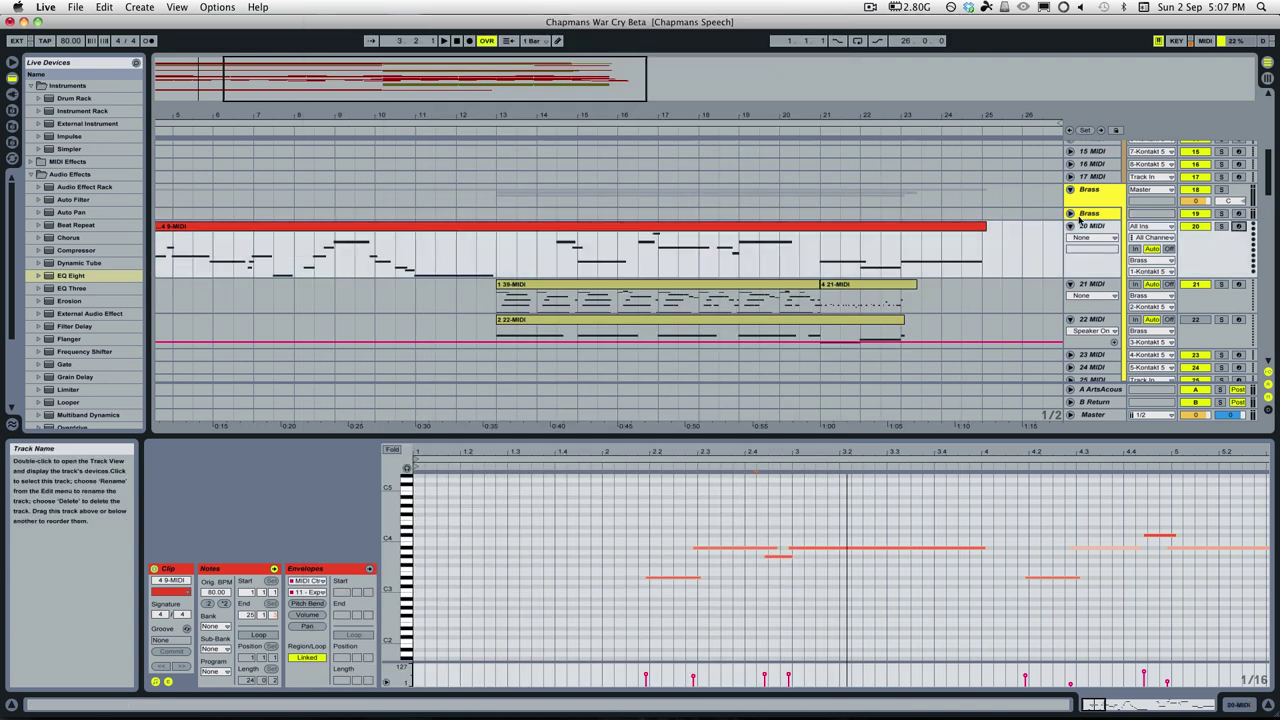
{"action": "left_click", "coordinate": [1088, 215]}
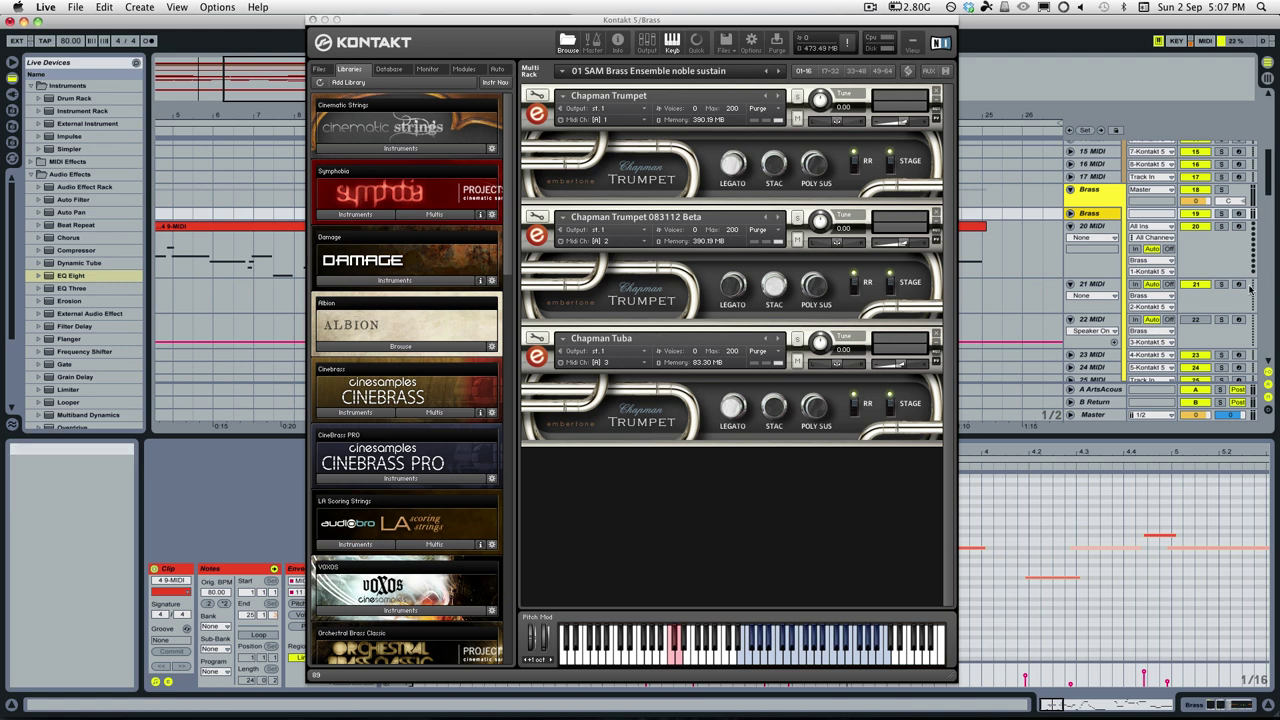
Activate the 22 MIDI track, arm it for recording and bring back the Brass Kontakt 5 window
{"action": "left_click", "coordinate": [1196, 319]}
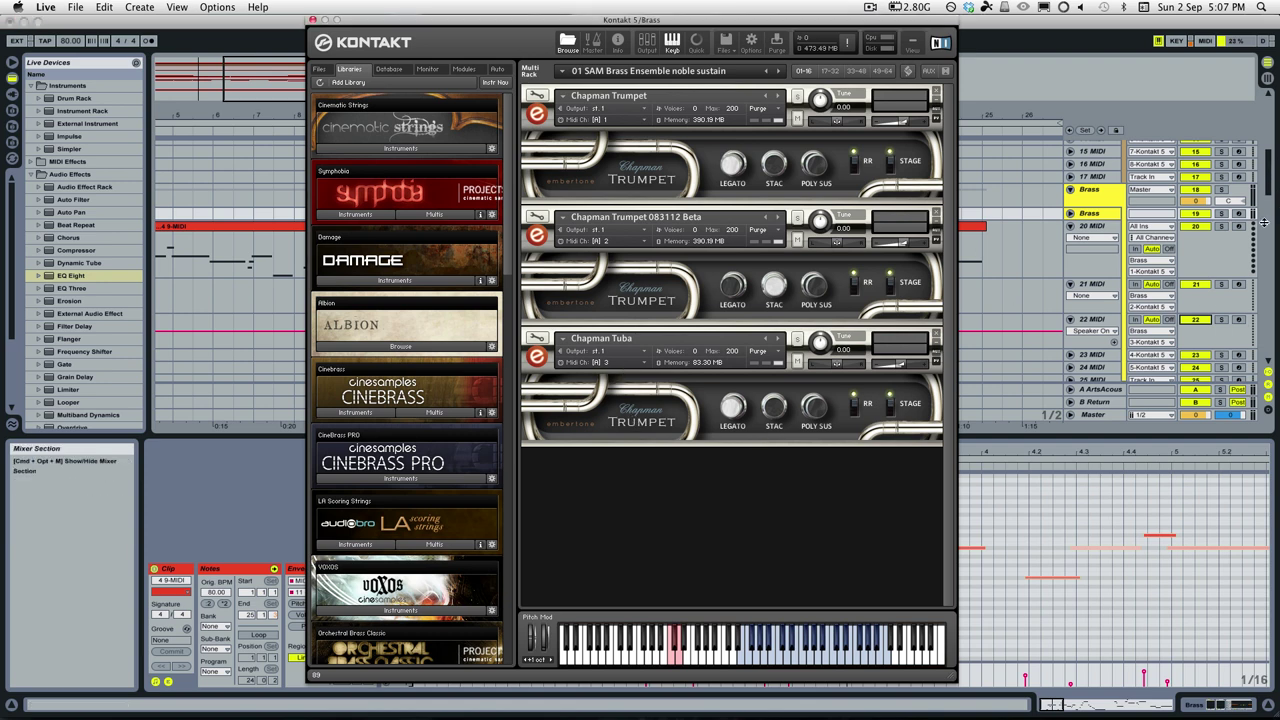
{"action": "left_click", "coordinate": [1238, 321]}
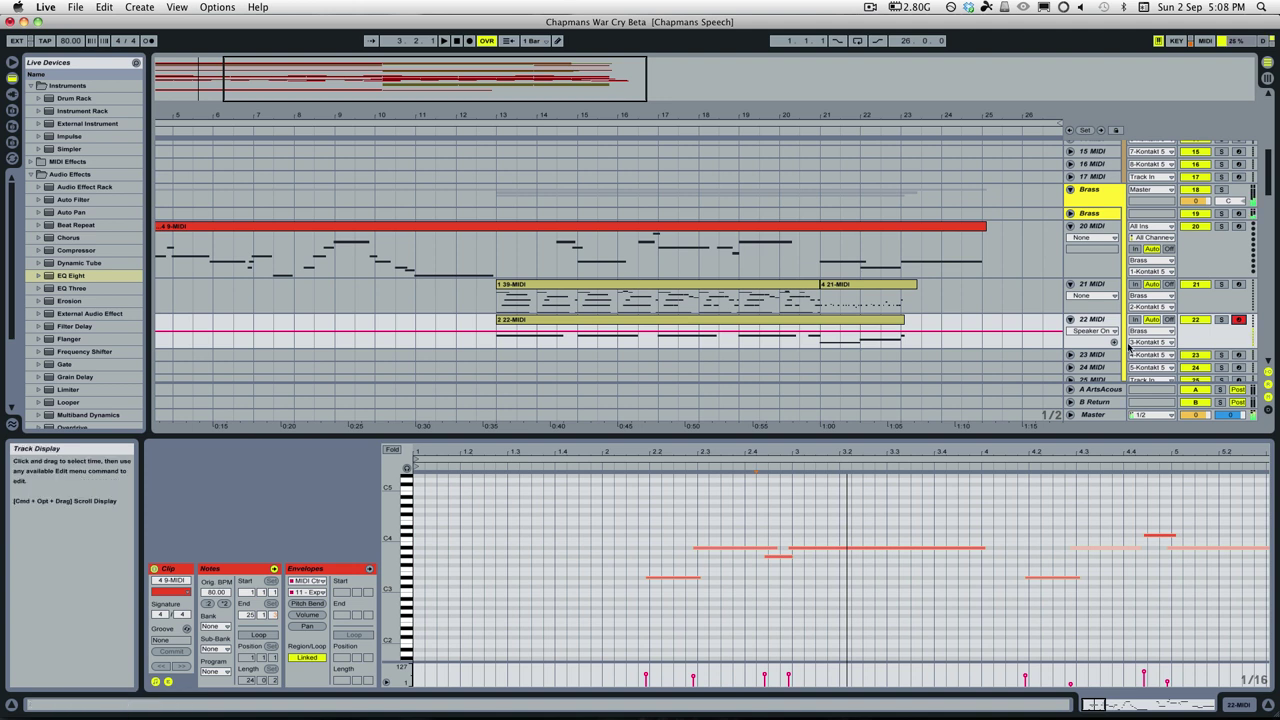
{"action": "left_click", "coordinate": [1092, 216]}
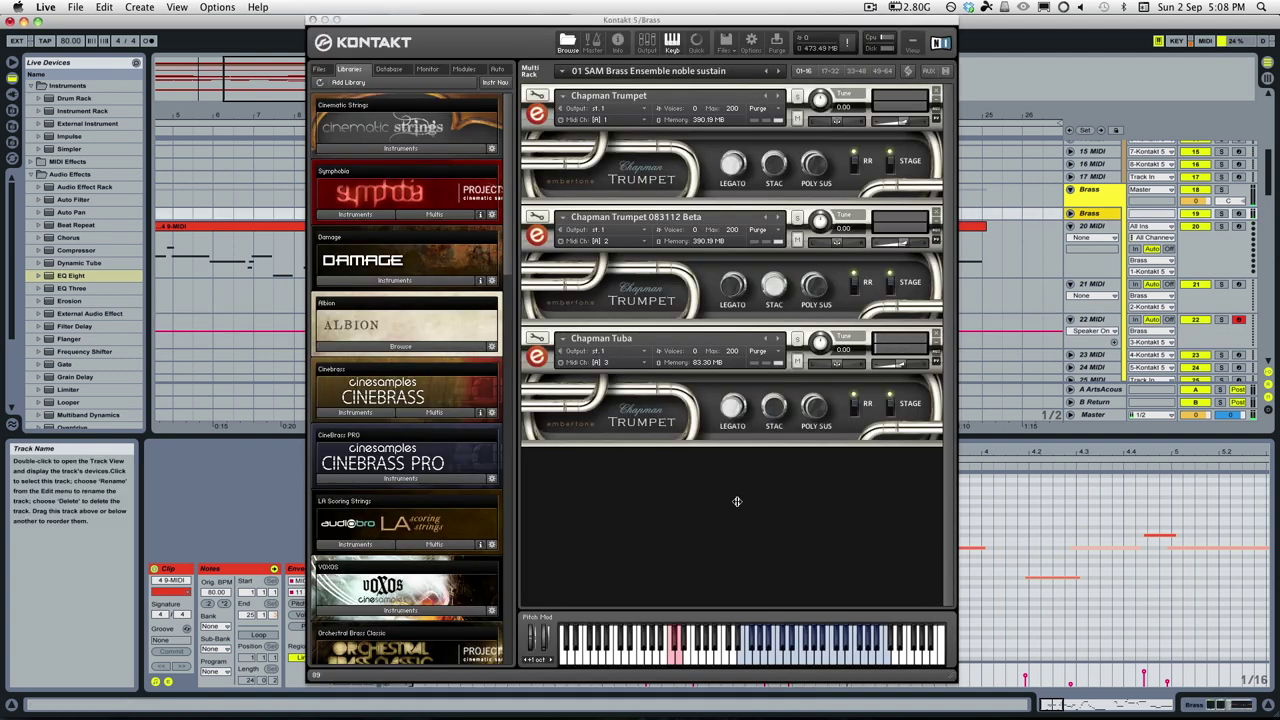
Select the Chapman Tuba instrument and audition its red keyswitch notes on Kontakt's on-screen keyboard
{"action": "left_click", "coordinate": [704, 333]}
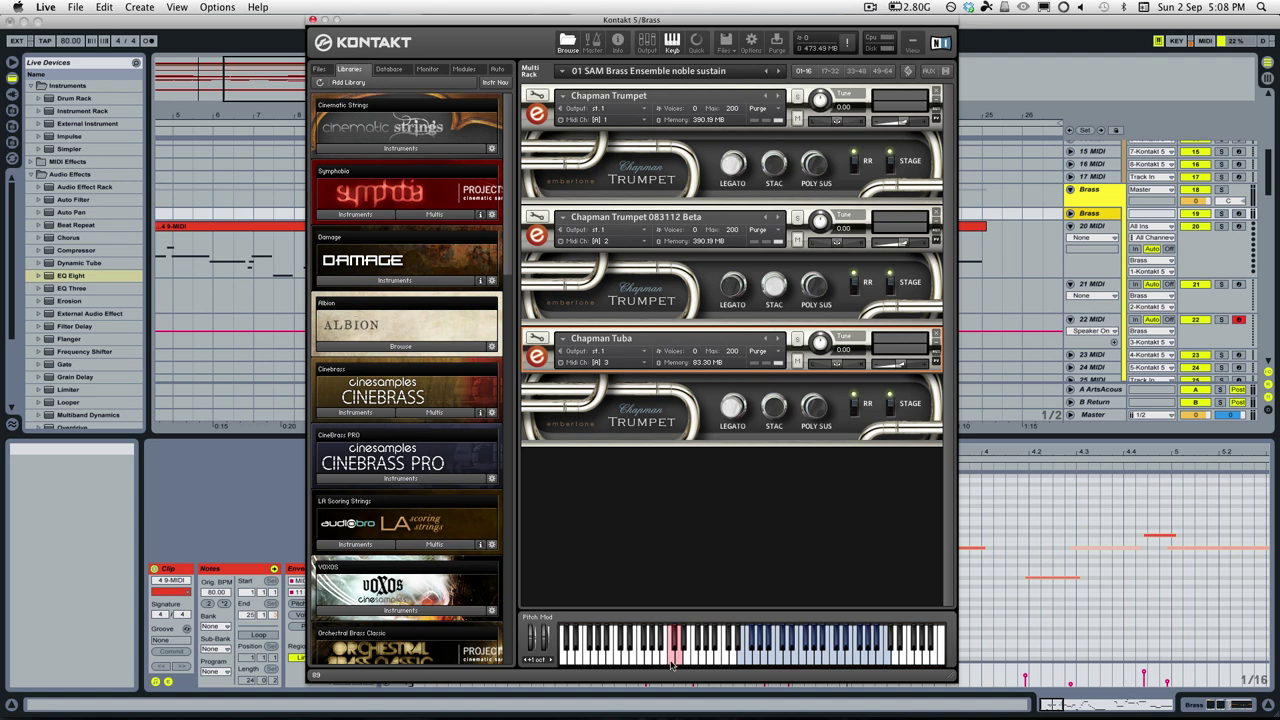
{"action": "left_click", "coordinate": [675, 648]}
{"action": "left_click", "coordinate": [671, 650]}
{"action": "left_click", "coordinate": [675, 650]}
{"action": "left_click", "coordinate": [680, 658]}
{"action": "left_click", "coordinate": [677, 654]}
{"action": "left_click", "coordinate": [673, 650]}
{"action": "left_click", "coordinate": [673, 650]}
{"action": "left_click", "coordinate": [673, 650]}
{"action": "left_click", "coordinate": [673, 650]}
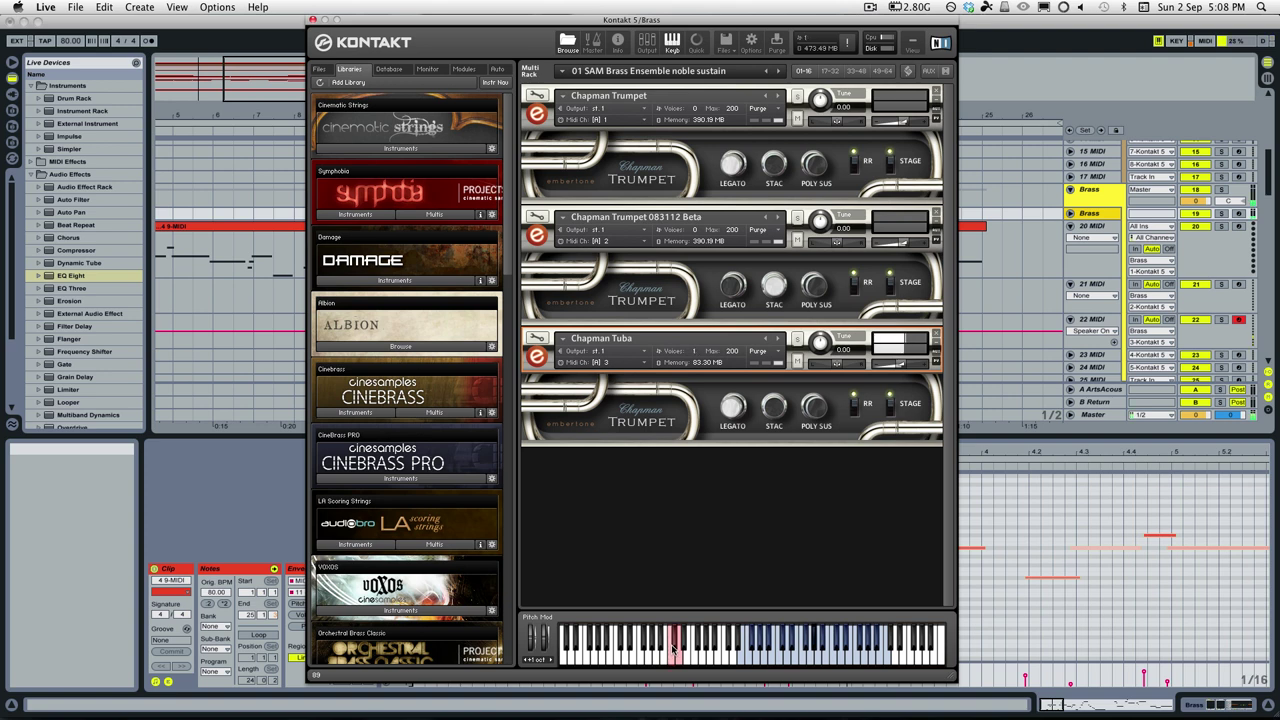
{"action": "left_click", "coordinate": [673, 650]}
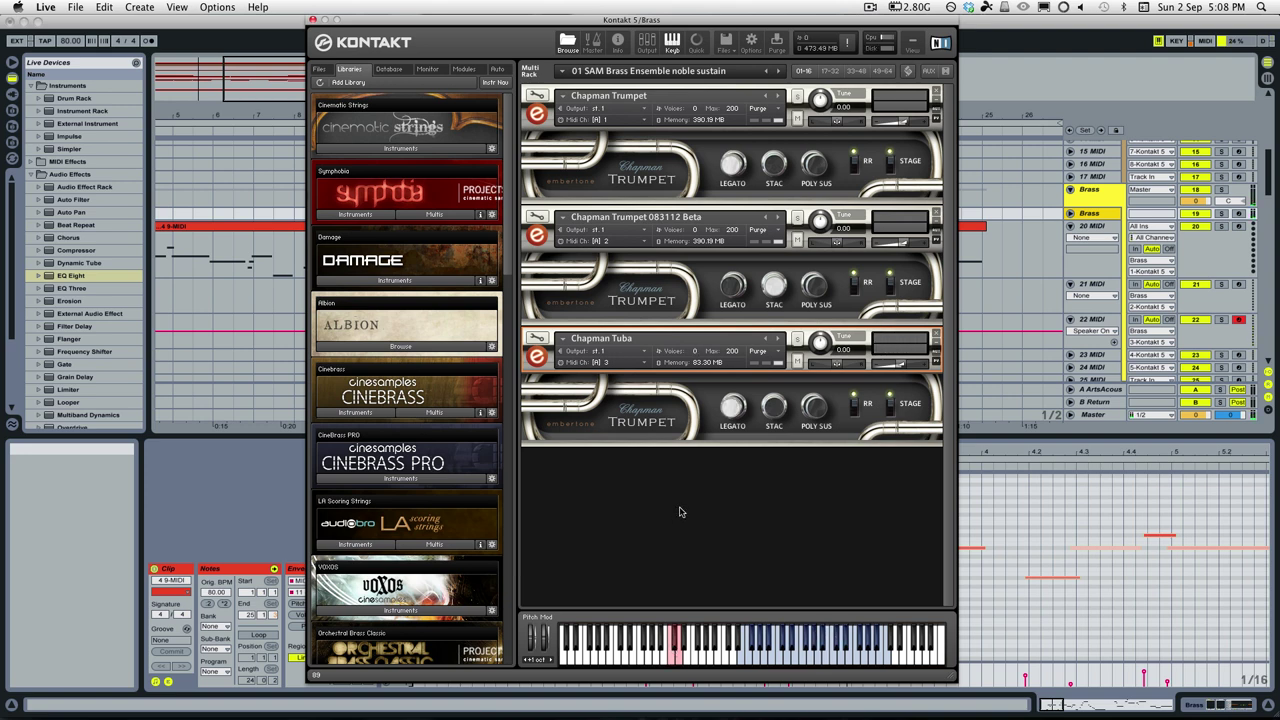
Arm the 20 MIDI track for recording, revisit the Brass Kontakt window and return to the arrangement zoomed out to its full length
{"action": "left_click", "coordinate": [1239, 227]}
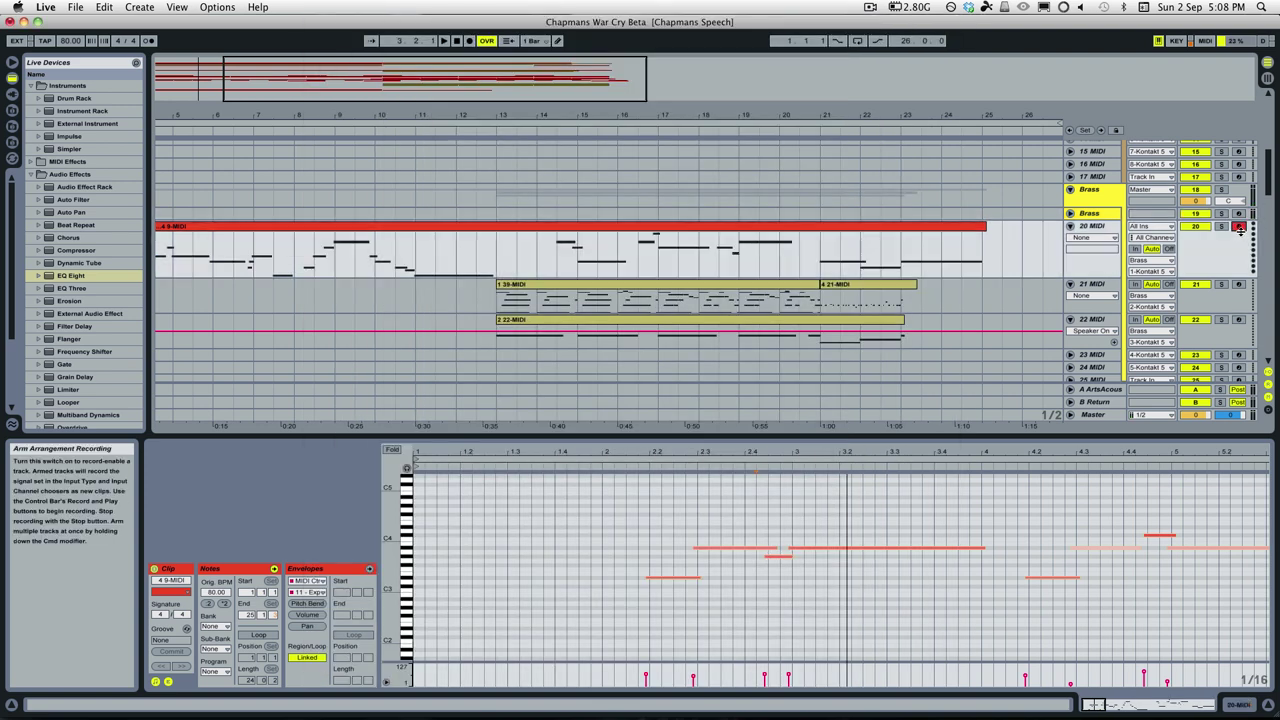
{"action": "left_click", "coordinate": [1096, 213]}
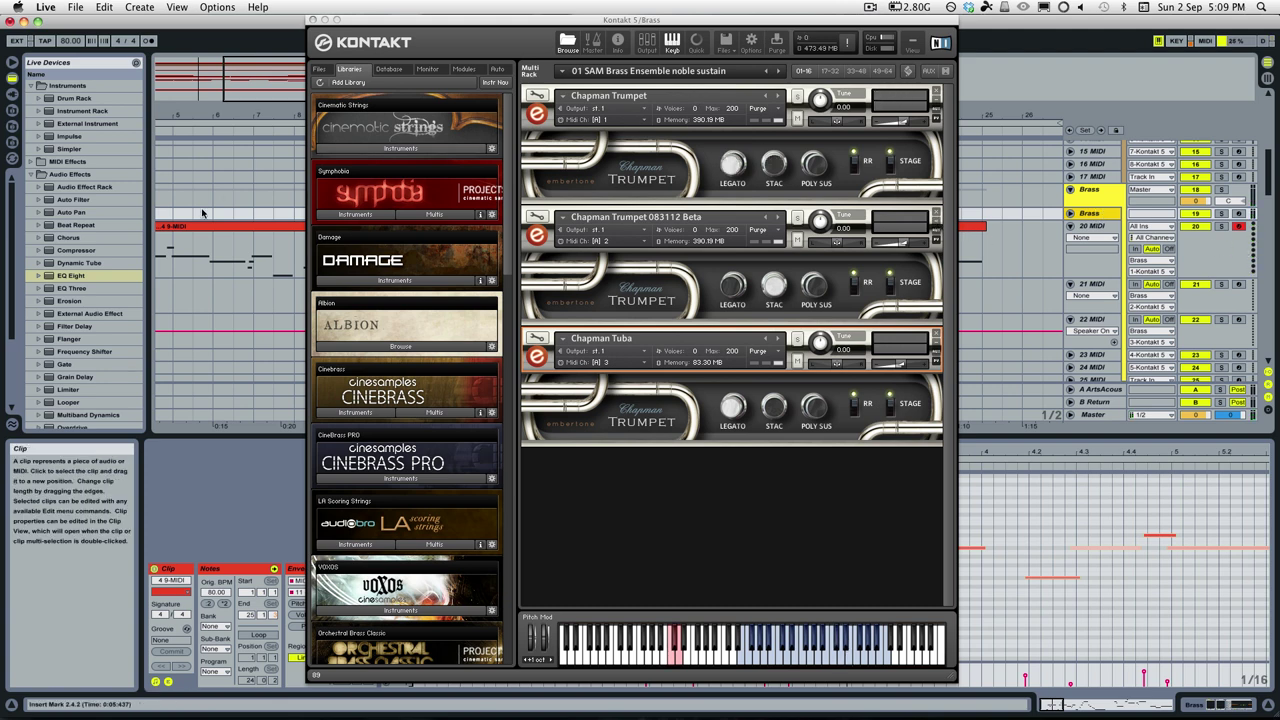
{"action": "left_click", "coordinate": [215, 281]}
{"action": "double_click", "coordinate": [262, 67]}
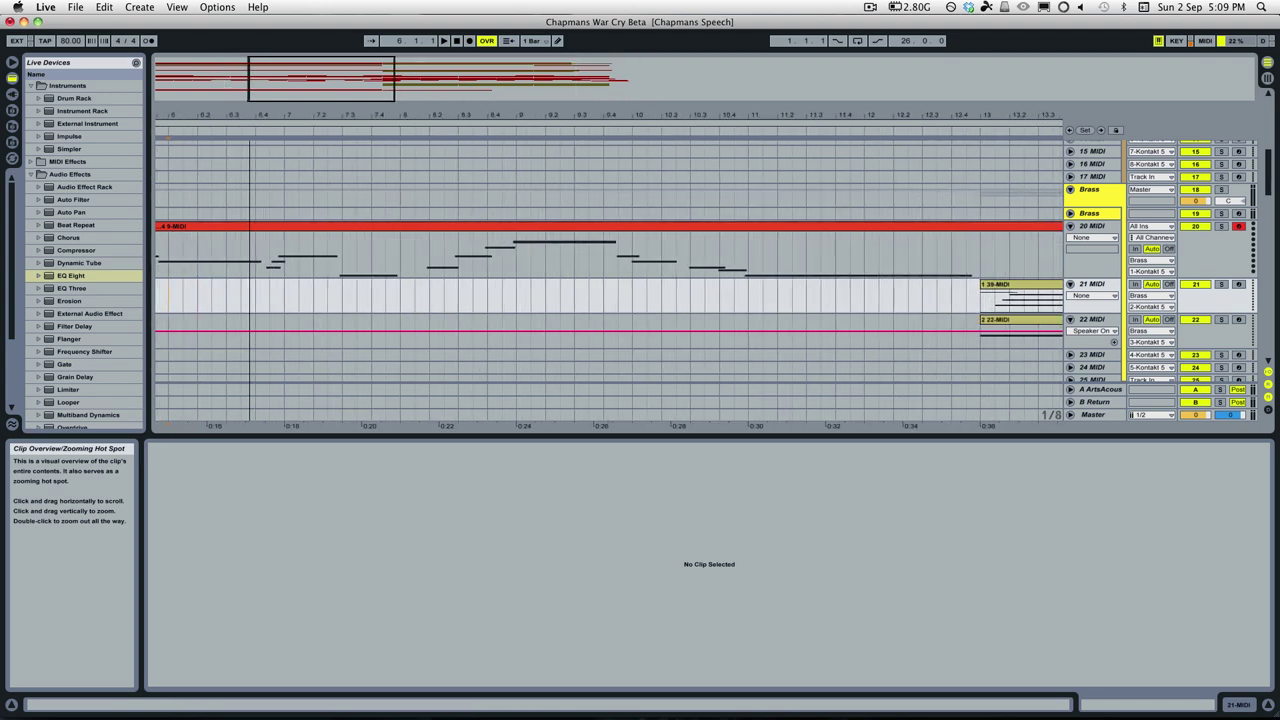
{"action": "scroll", "coordinate": [700, 235], "scroll_direction": "down", "scroll_amount": 1}
{"action": "scroll", "coordinate": [529, 206], "scroll_direction": "down", "scroll_amount": 3}
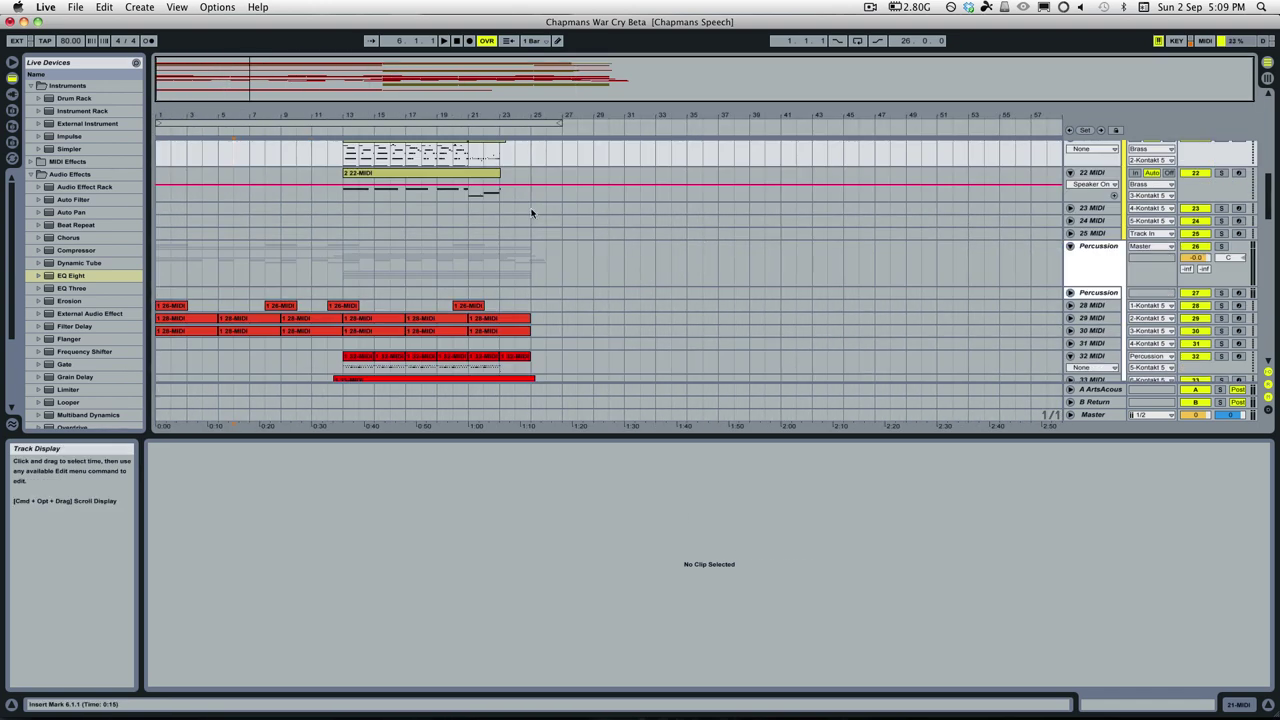
{"action": "scroll", "coordinate": [919, 211], "scroll_direction": "up", "scroll_amount": 3}
{"action": "scroll", "coordinate": [920, 216], "scroll_direction": "up", "scroll_amount": 1}
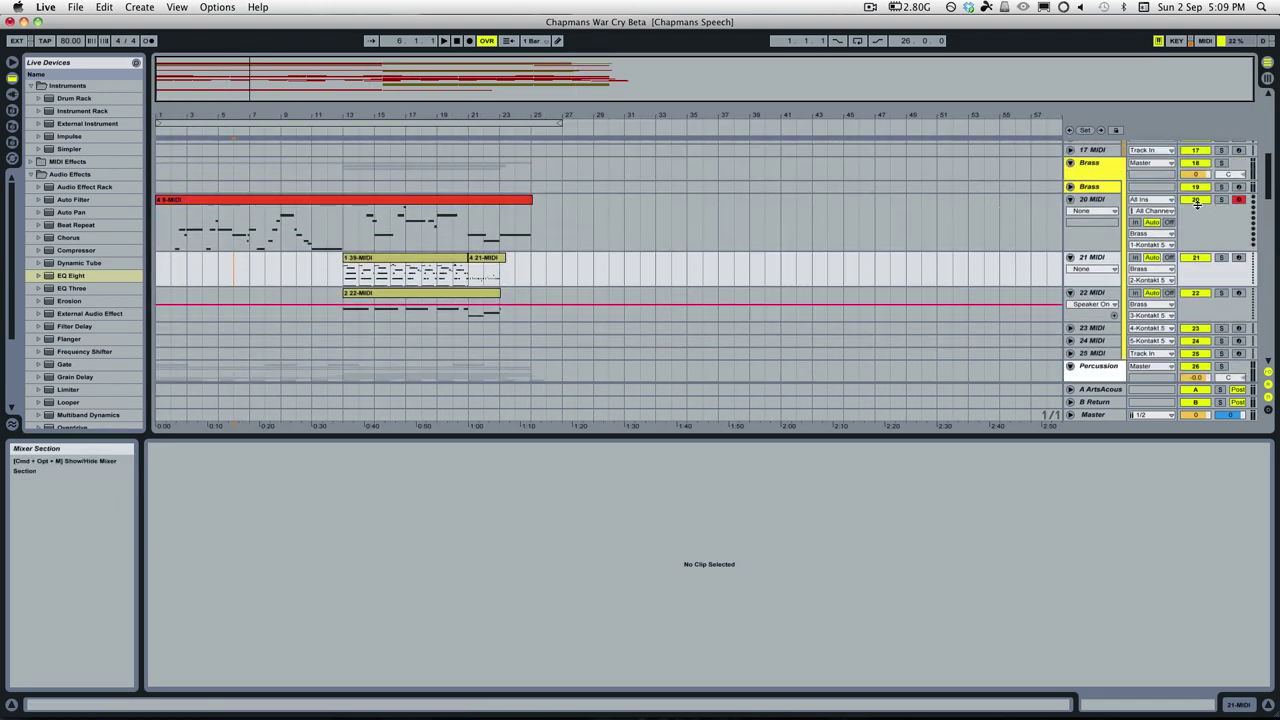
Open the 2 22-MIDI clip and play from 13.1.1 with Brass soloed, adding solos on the Strings, Percussion and DAMAGE tracks
{"action": "left_click", "coordinate": [360, 297]}
{"action": "key", "text": "space"}
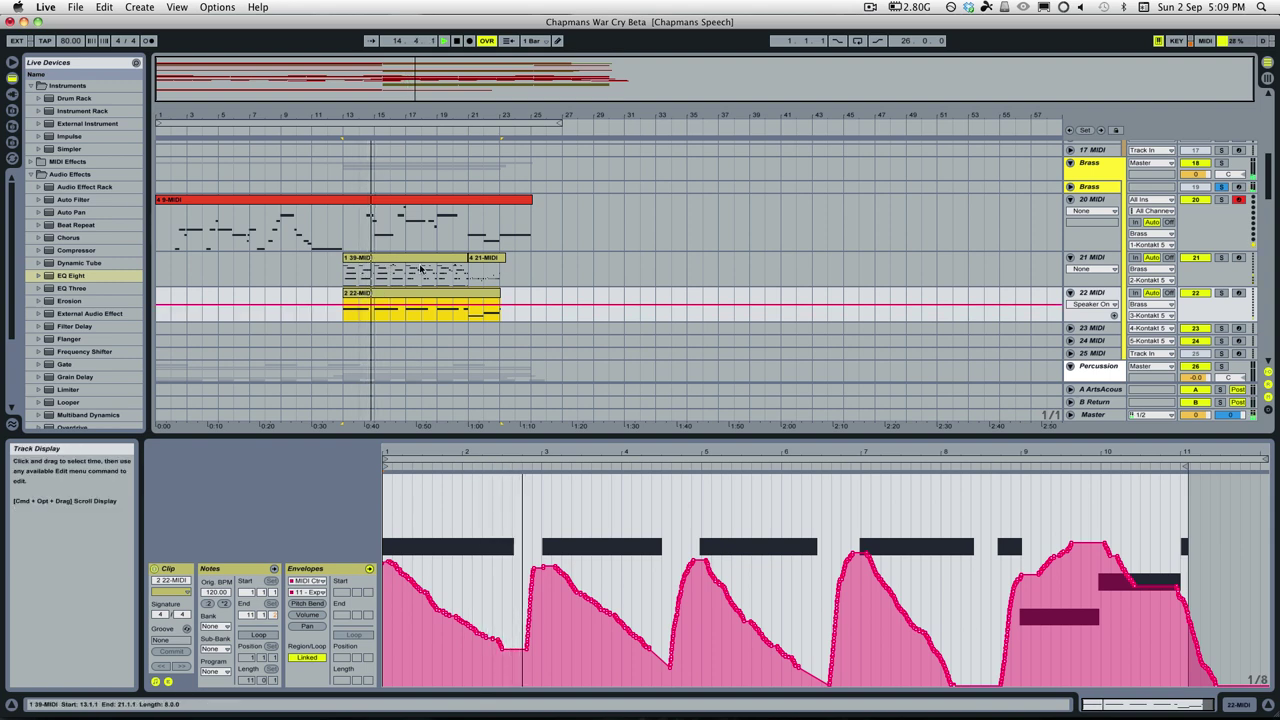
{"action": "scroll", "coordinate": [891, 226], "scroll_direction": "up", "scroll_amount": 4}
{"action": "scroll", "coordinate": [891, 226], "scroll_direction": "up", "scroll_amount": 5}
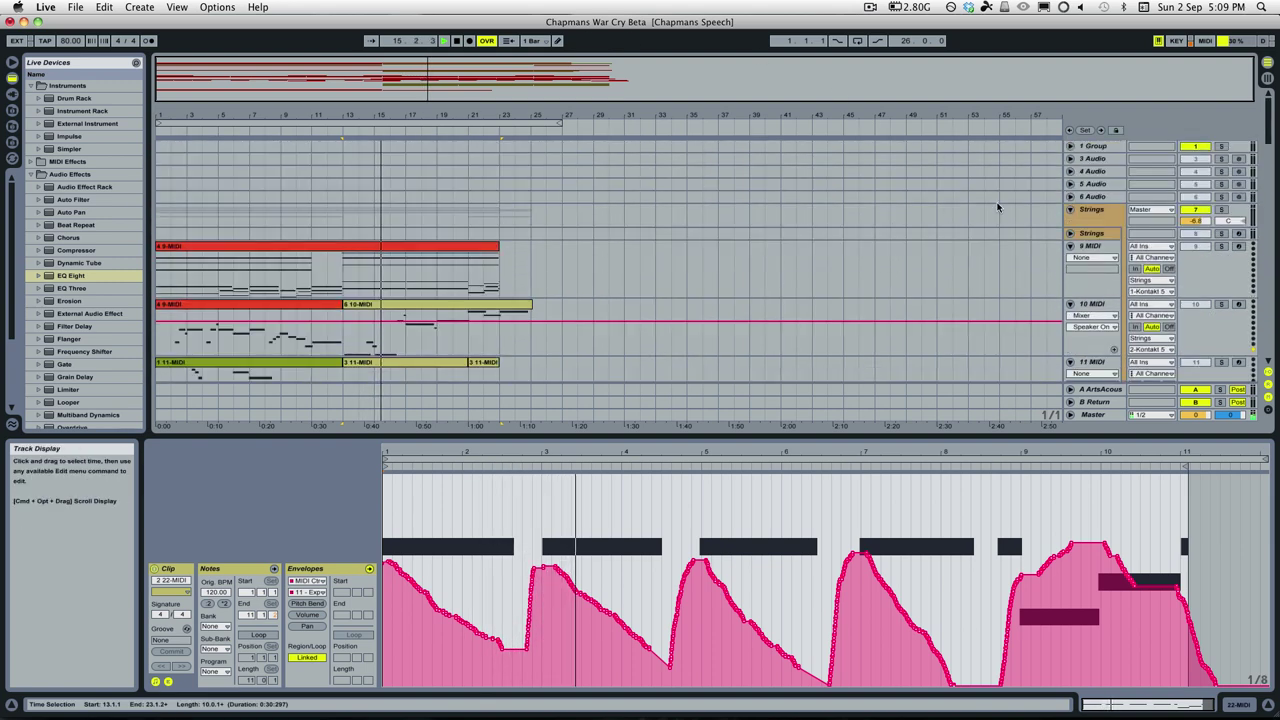
{"action": "scroll", "coordinate": [656, 230], "scroll_direction": "down", "scroll_amount": 5}
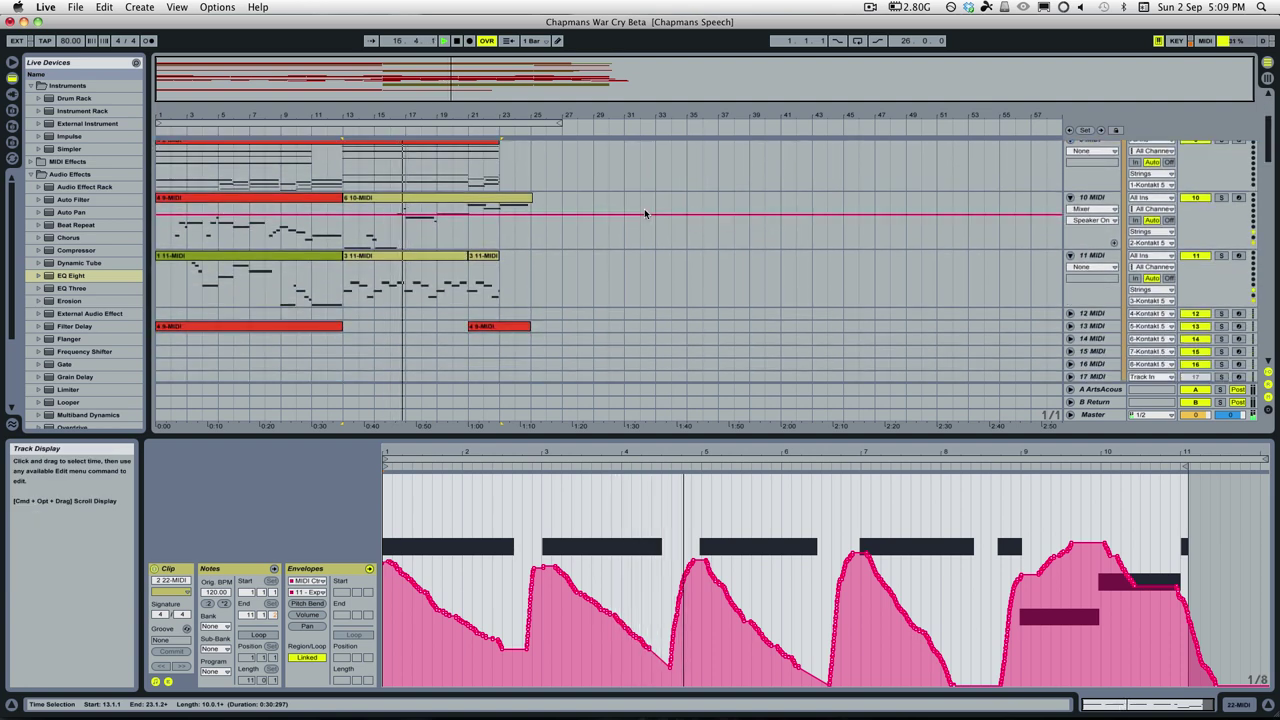
{"action": "scroll", "coordinate": [645, 213], "scroll_direction": "down", "scroll_amount": 6}
{"action": "scroll", "coordinate": [660, 222], "scroll_direction": "down", "scroll_amount": 4}
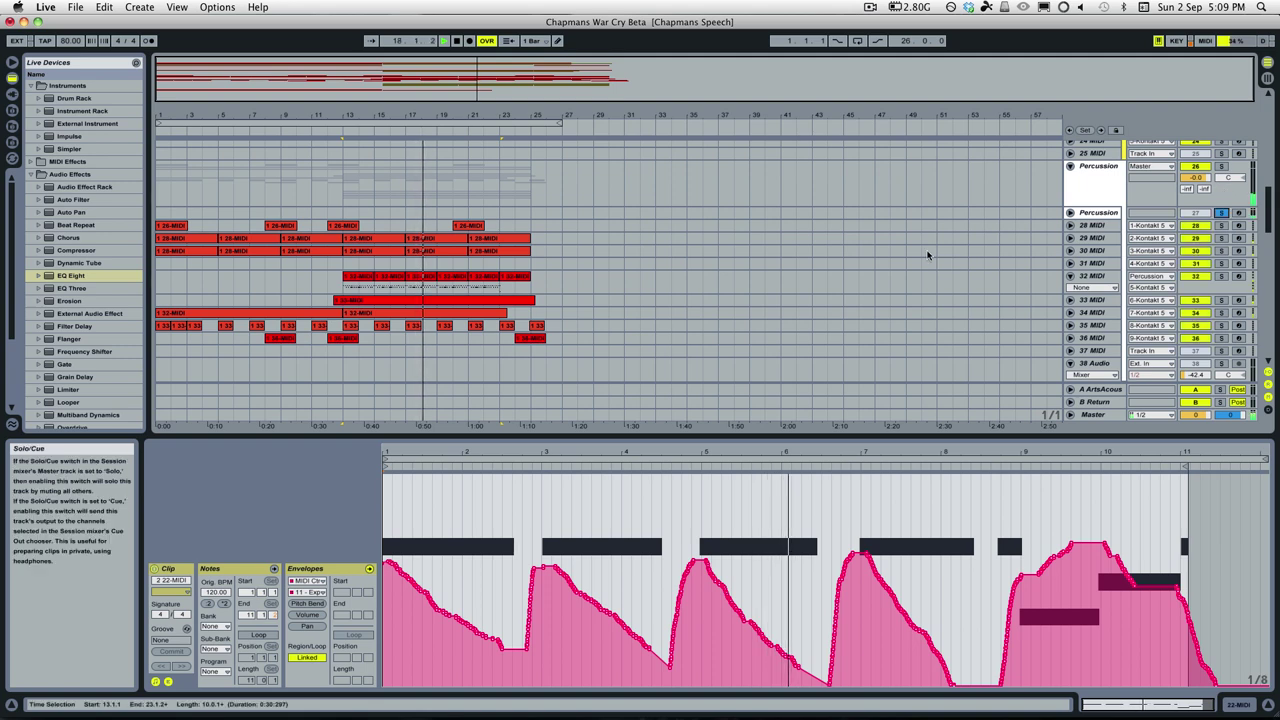
{"action": "scroll", "coordinate": [923, 251], "scroll_direction": "down", "scroll_amount": 5}
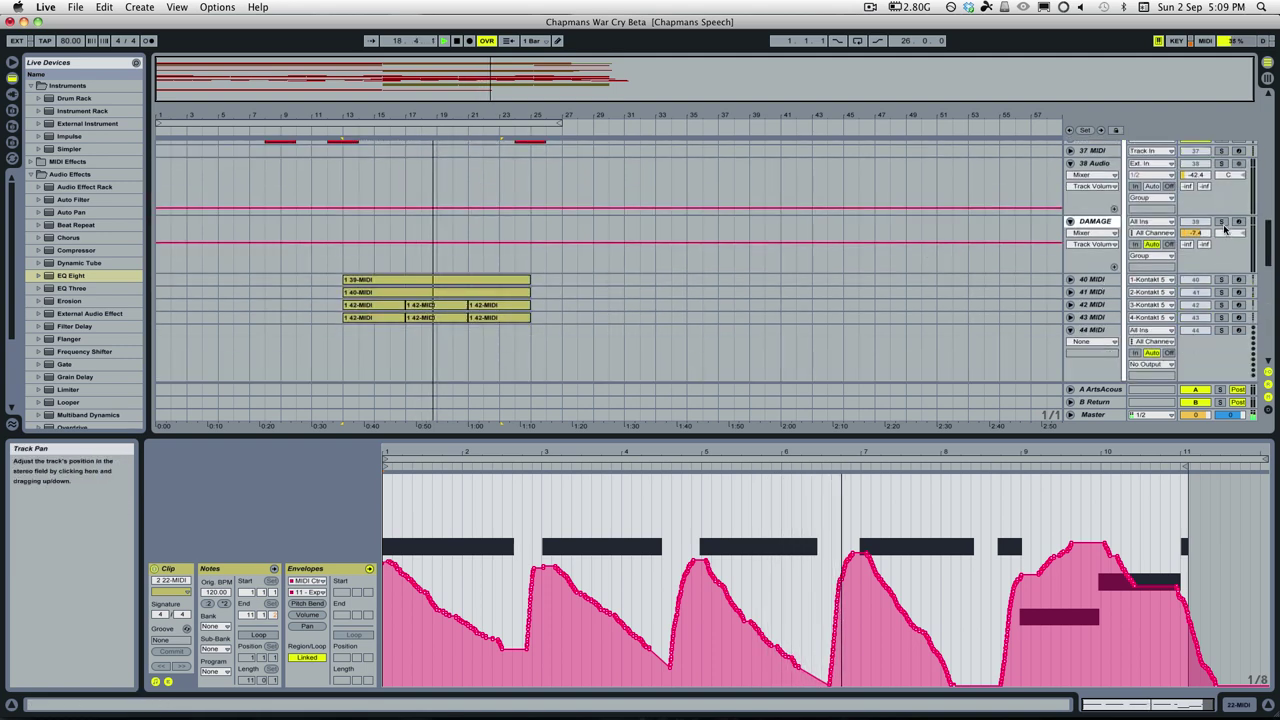
{"action": "scroll", "coordinate": [1000, 251], "scroll_direction": "down", "scroll_amount": 4}
{"action": "scroll", "coordinate": [998, 257], "scroll_direction": "up", "scroll_amount": 5}
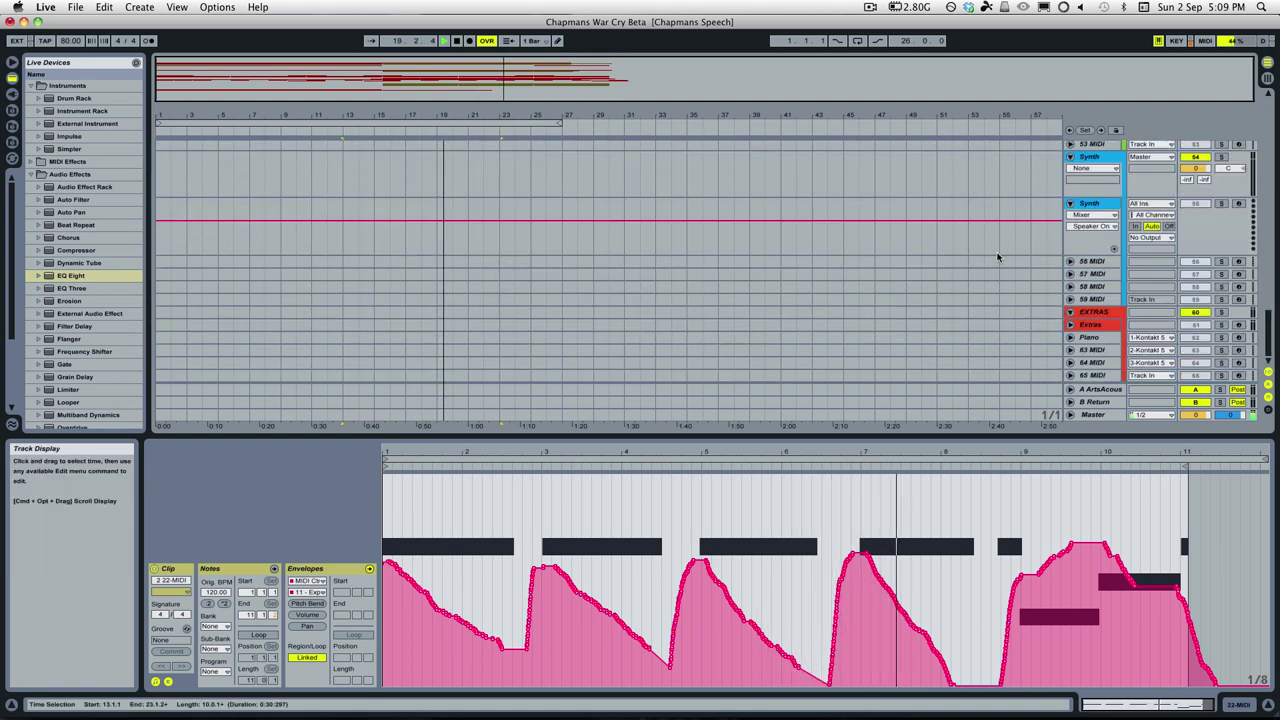
{"action": "scroll", "coordinate": [993, 258], "scroll_direction": "up", "scroll_amount": 6}
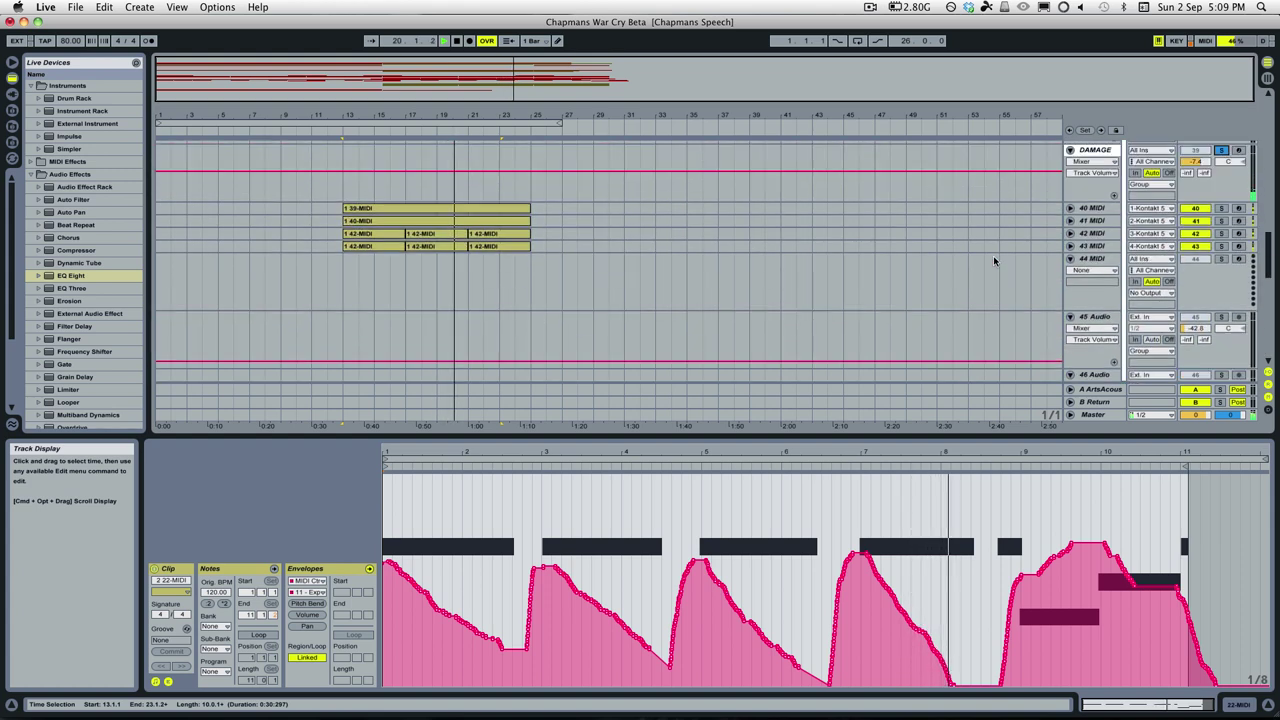
{"action": "scroll", "coordinate": [993, 255], "scroll_direction": "up", "scroll_amount": 5}
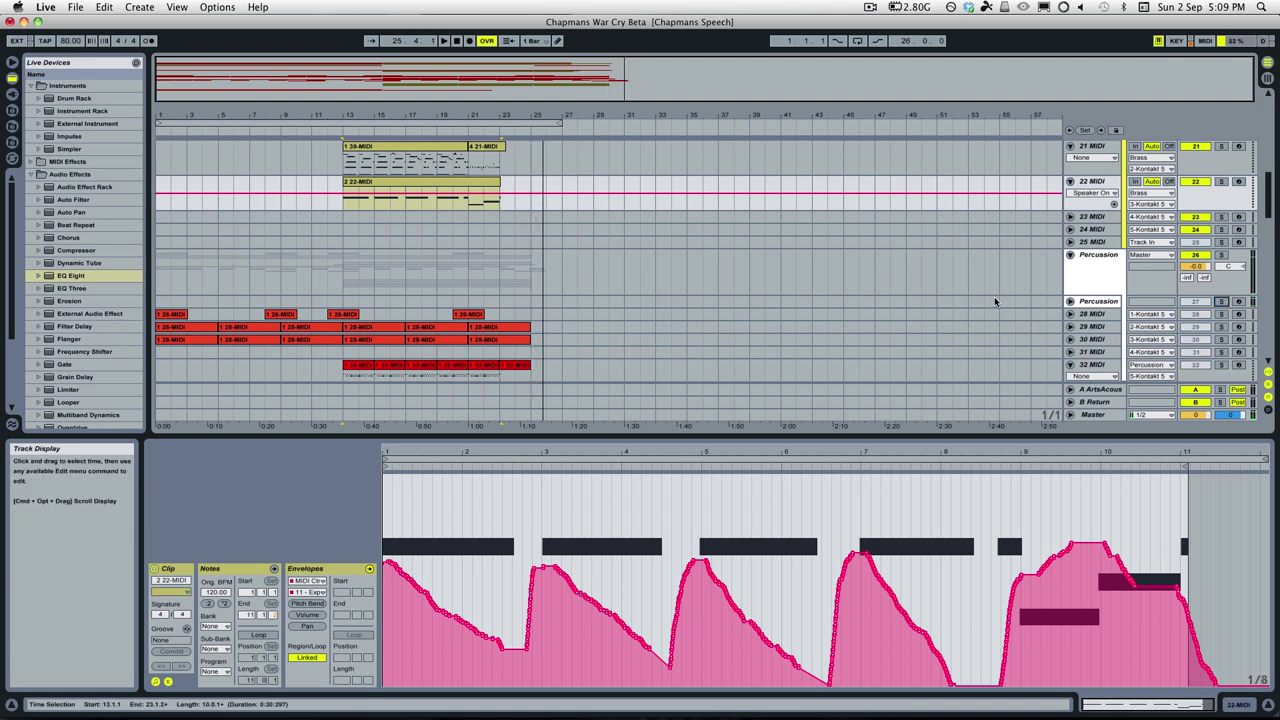
Select the Brass group's instrument track and bring up its Kontakt 5 window over the arrangement
{"action": "scroll", "coordinate": [994, 296], "scroll_direction": "up", "scroll_amount": 5}
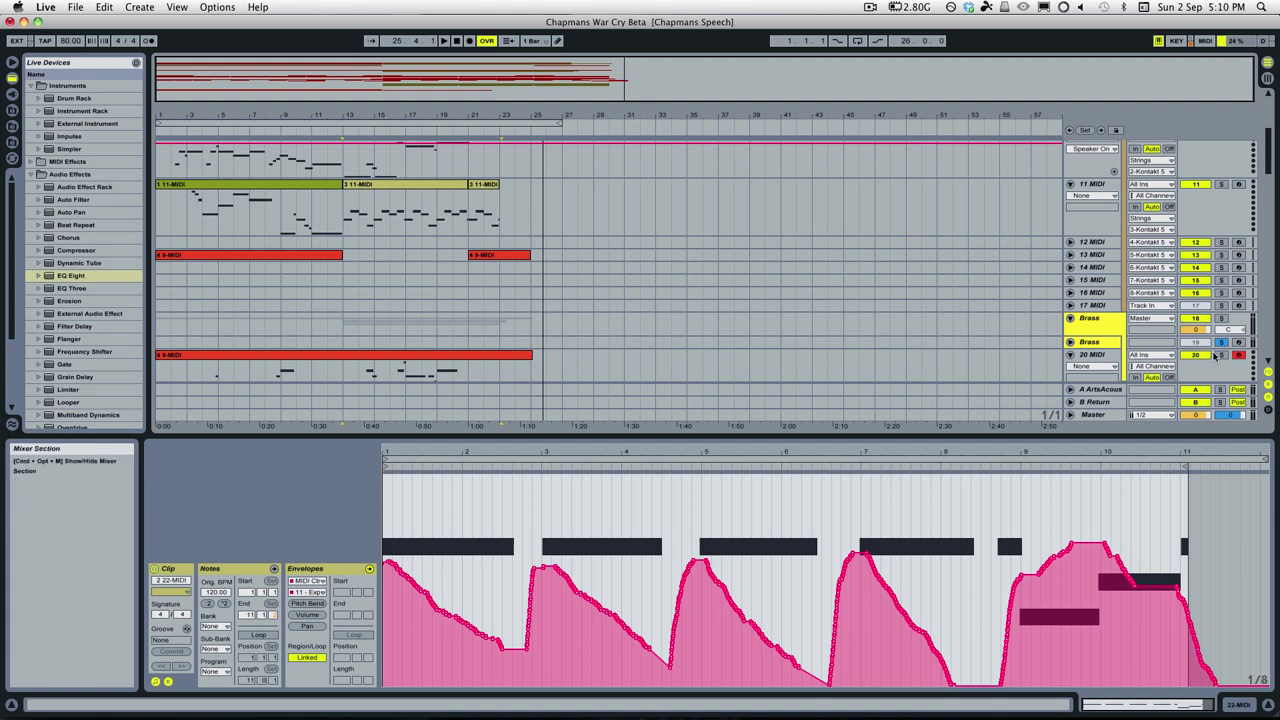
{"action": "left_click", "coordinate": [1099, 343]}
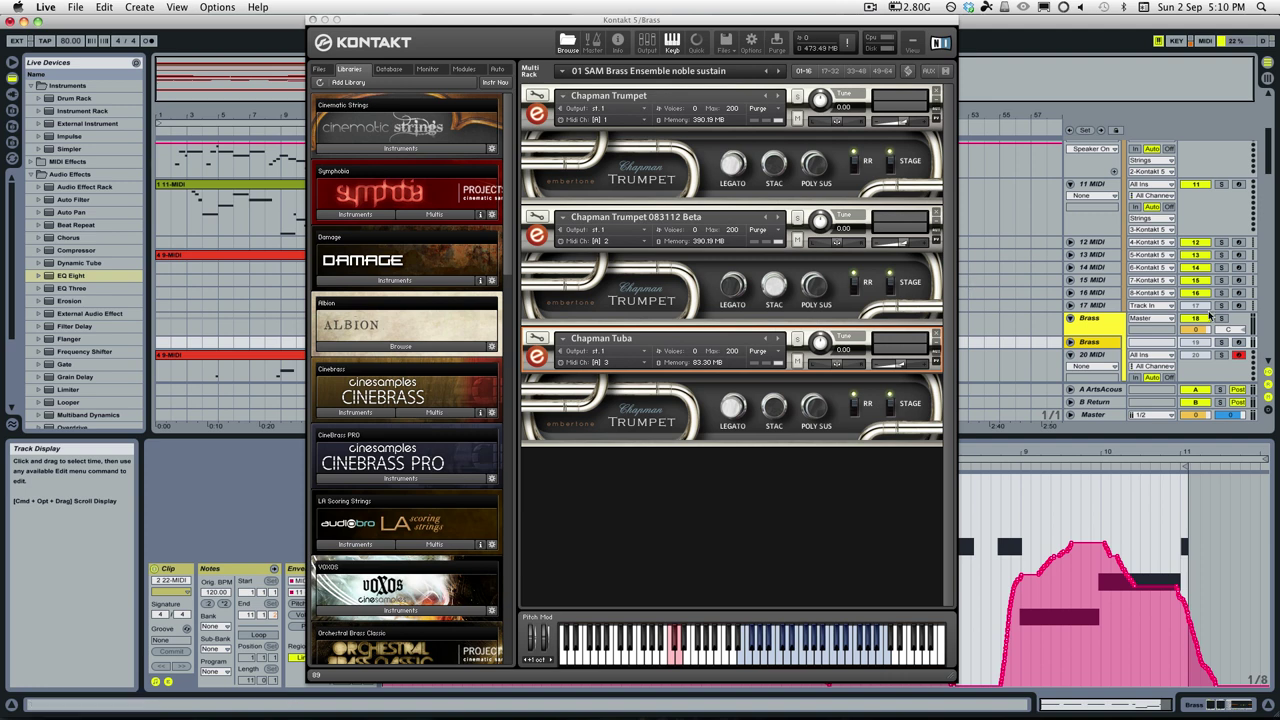
{"action": "scroll", "coordinate": [1022, 284], "scroll_direction": "down", "scroll_amount": 3}
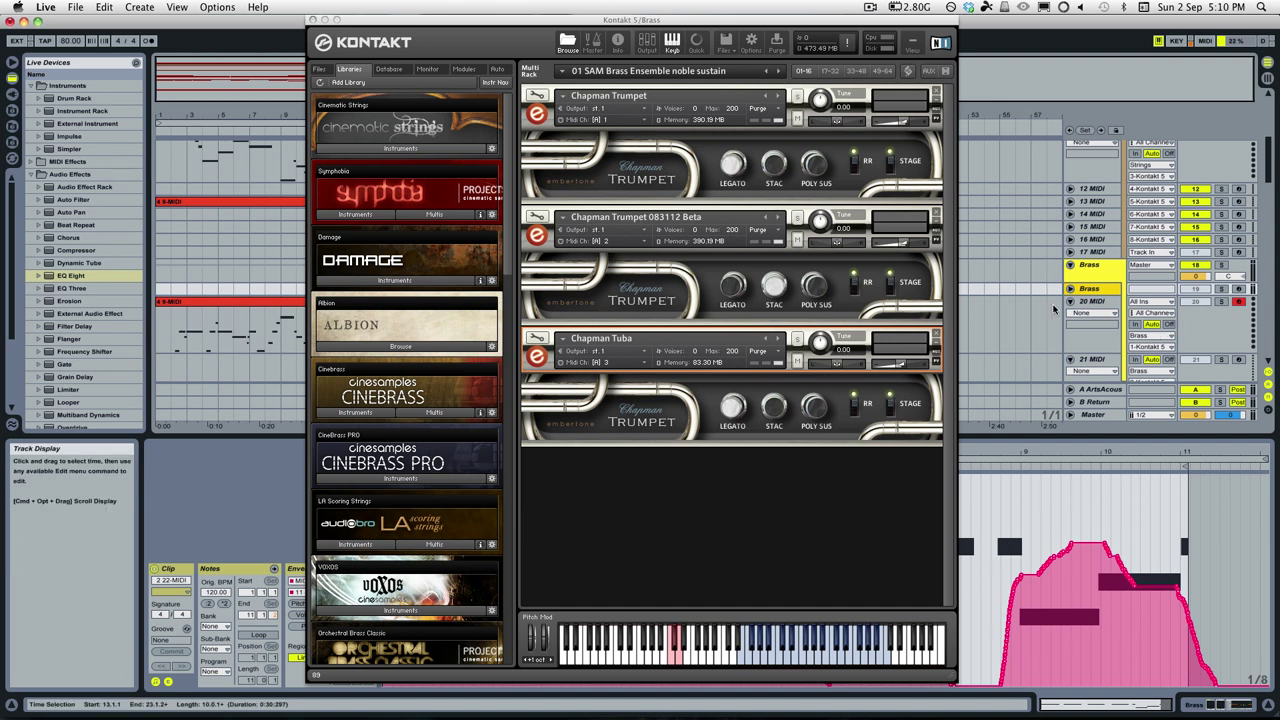
Open the 4 9-MIDI clip on the 20 MIDI track and play it from bar 1 with that track soloed
{"action": "left_click", "coordinate": [205, 300]}
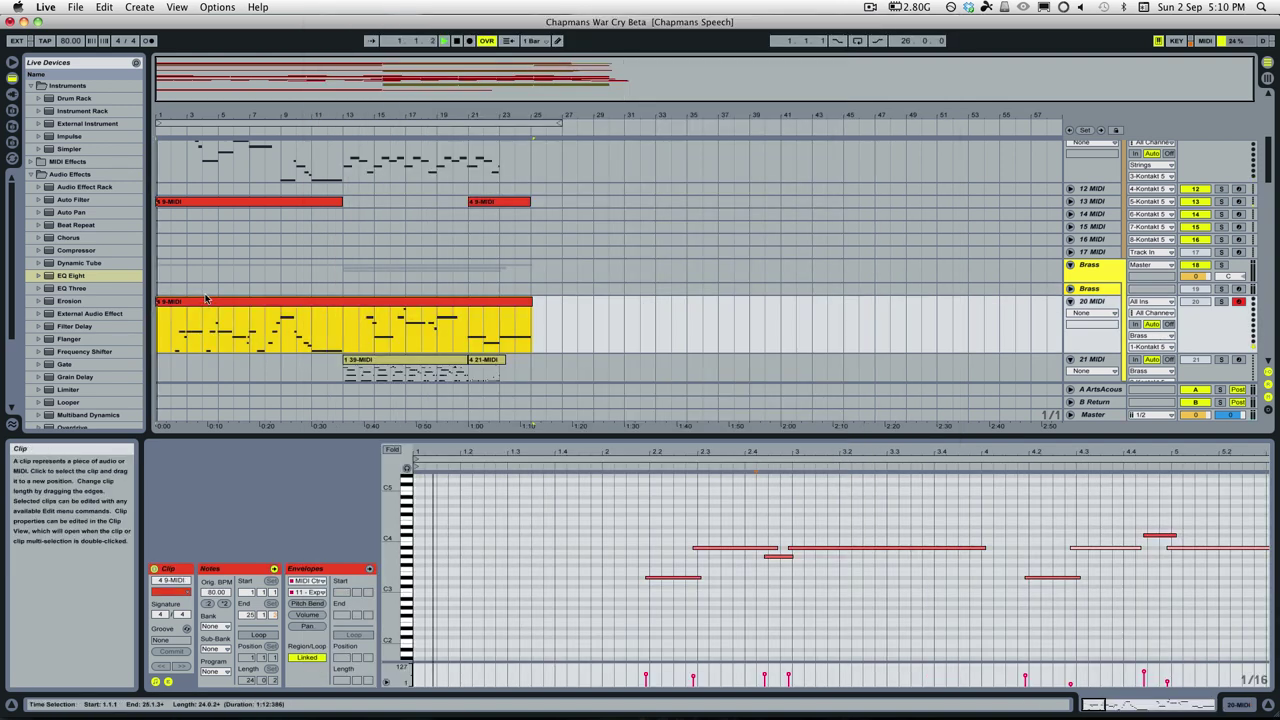
{"action": "scroll", "coordinate": [1137, 323], "scroll_direction": "up", "scroll_amount": 5}
{"action": "scroll", "coordinate": [1137, 323], "scroll_direction": "down", "scroll_amount": 3}
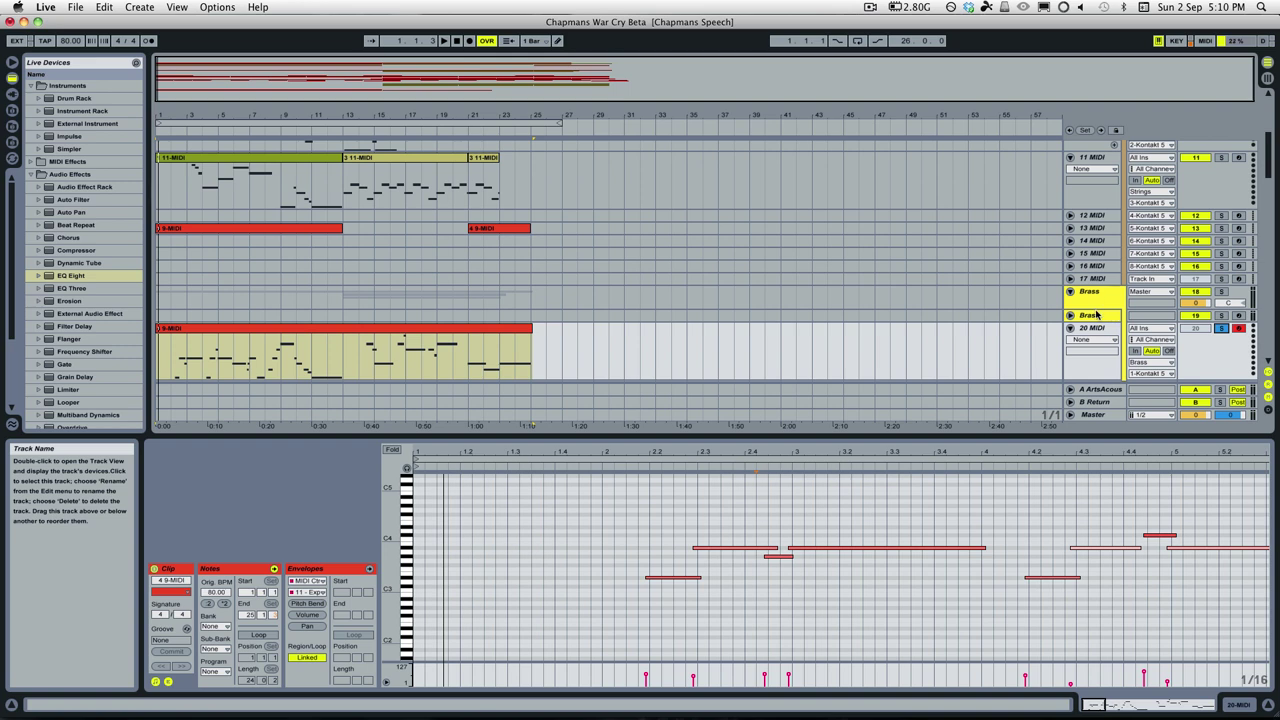
Reopen the Brass track's Kontakt window and move it aside to uncover the track's device chain
{"action": "key", "text": "super+alt+p"}
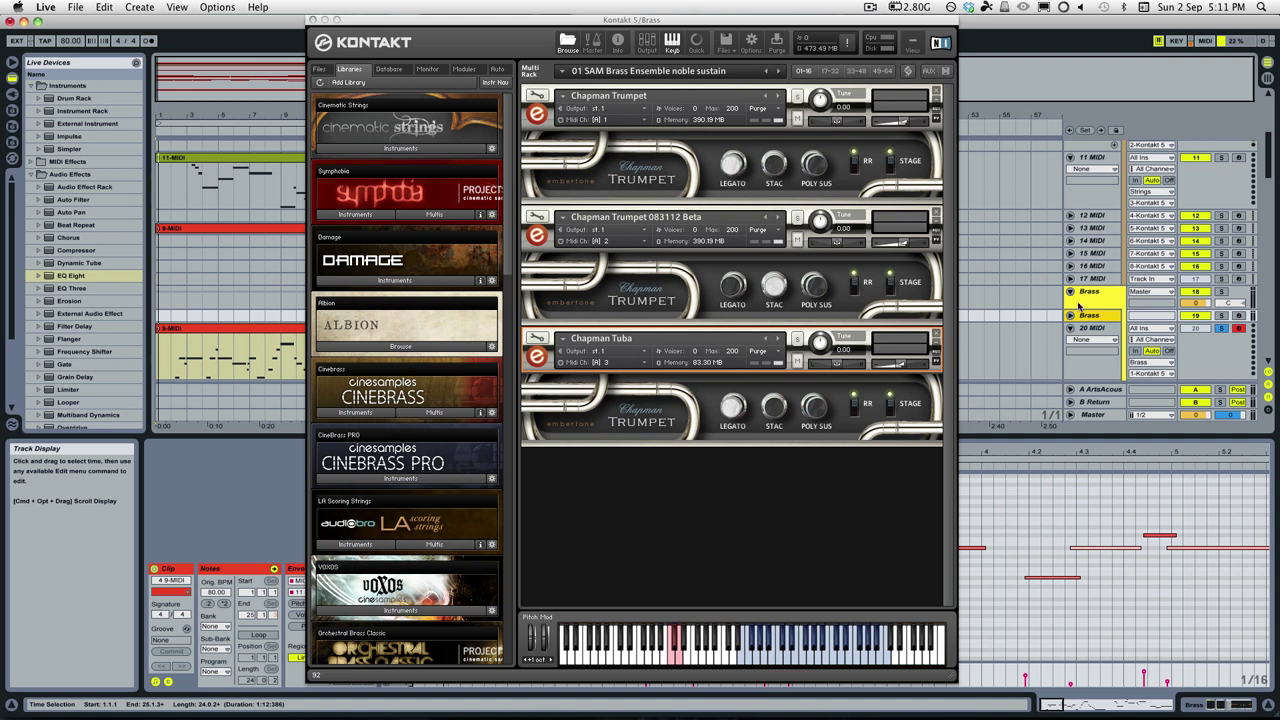
{"action": "left_click", "coordinate": [1062, 326]}
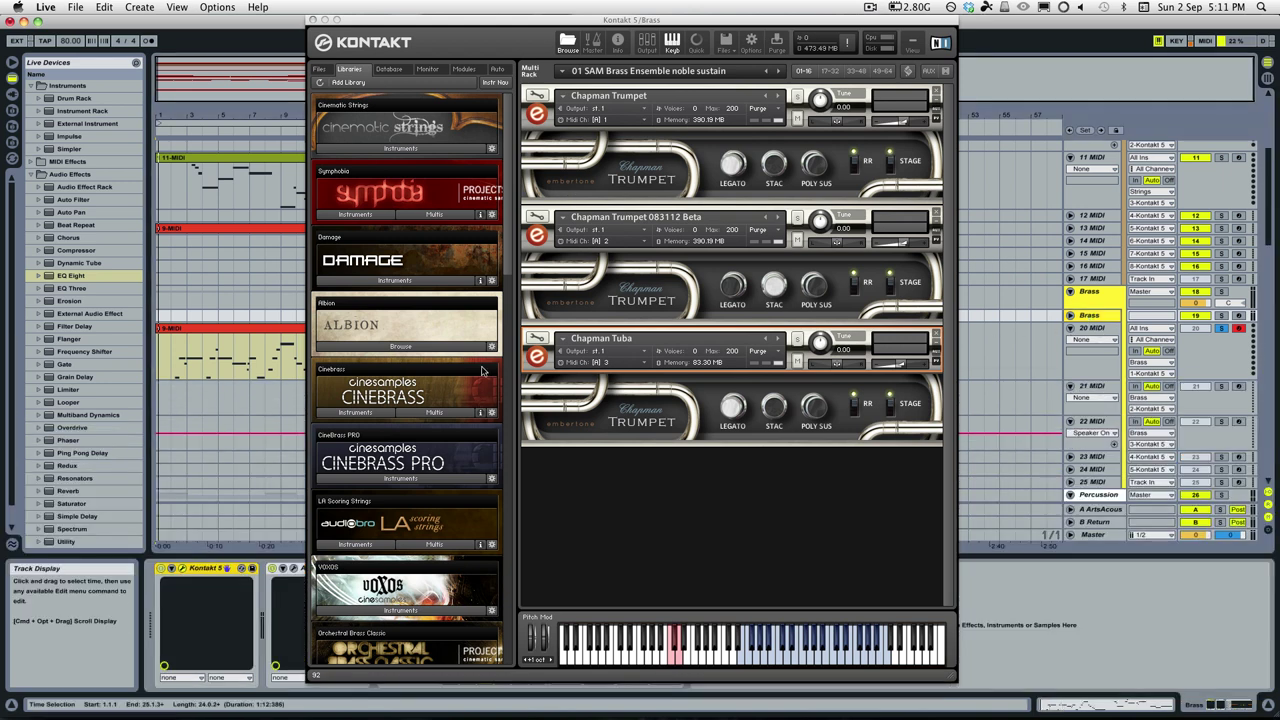
{"action": "left_click_drag", "start_coordinate": [440, 22], "coordinate": [632, 6]}
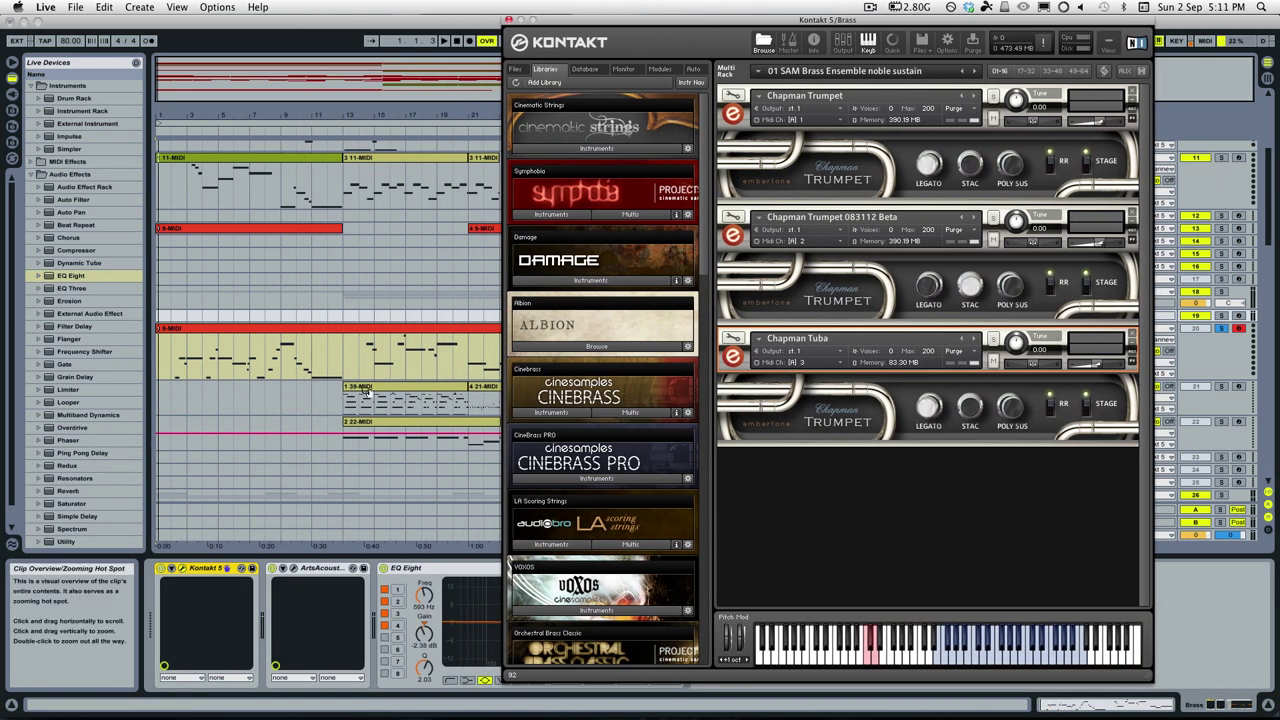
Bypass the Brass track's EQ Eight and ArtsAcoustic devices to audition the dry sound, and switch both back on
{"action": "left_click", "coordinate": [386, 568]}
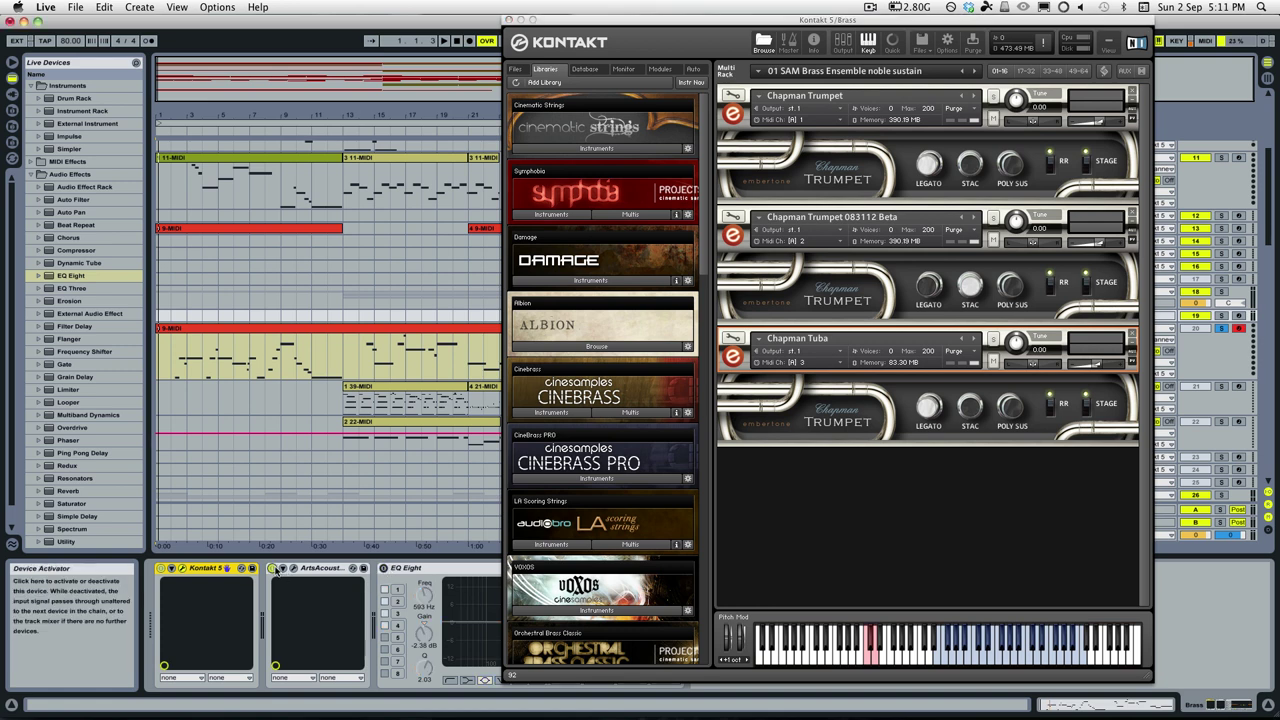
{"action": "left_click", "coordinate": [274, 568]}
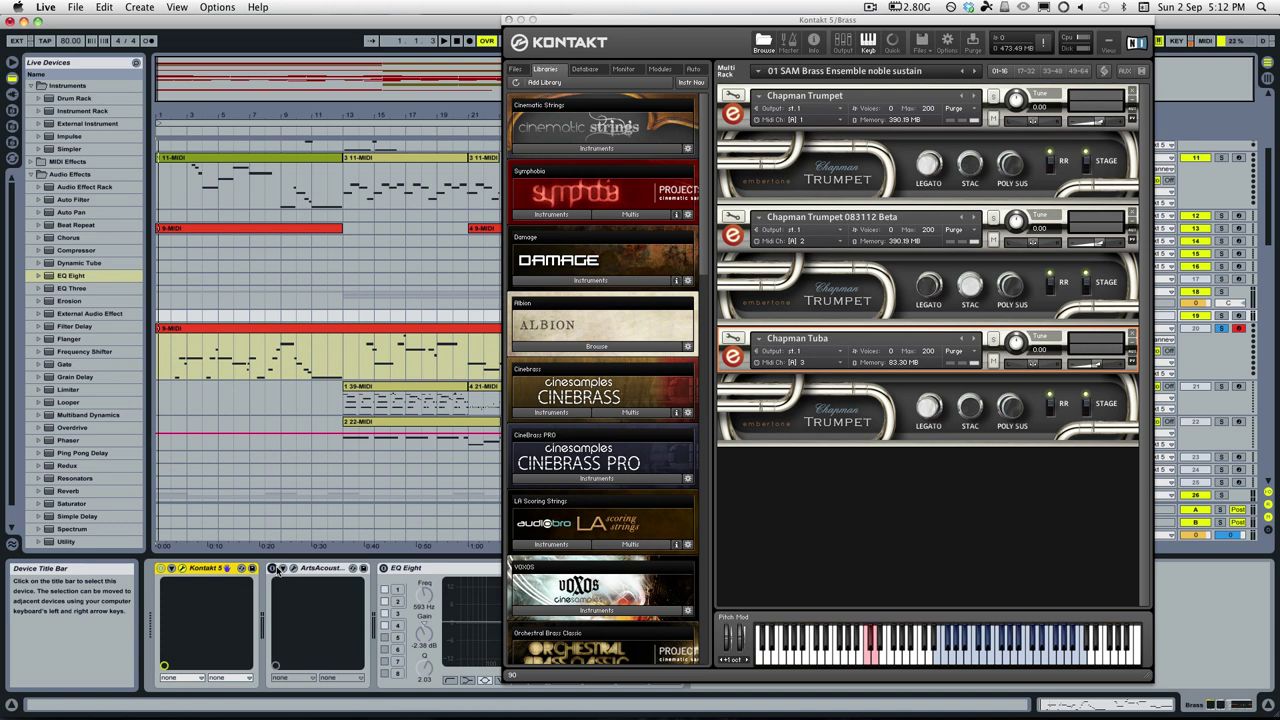
{"action": "left_click", "coordinate": [1088, 170]}
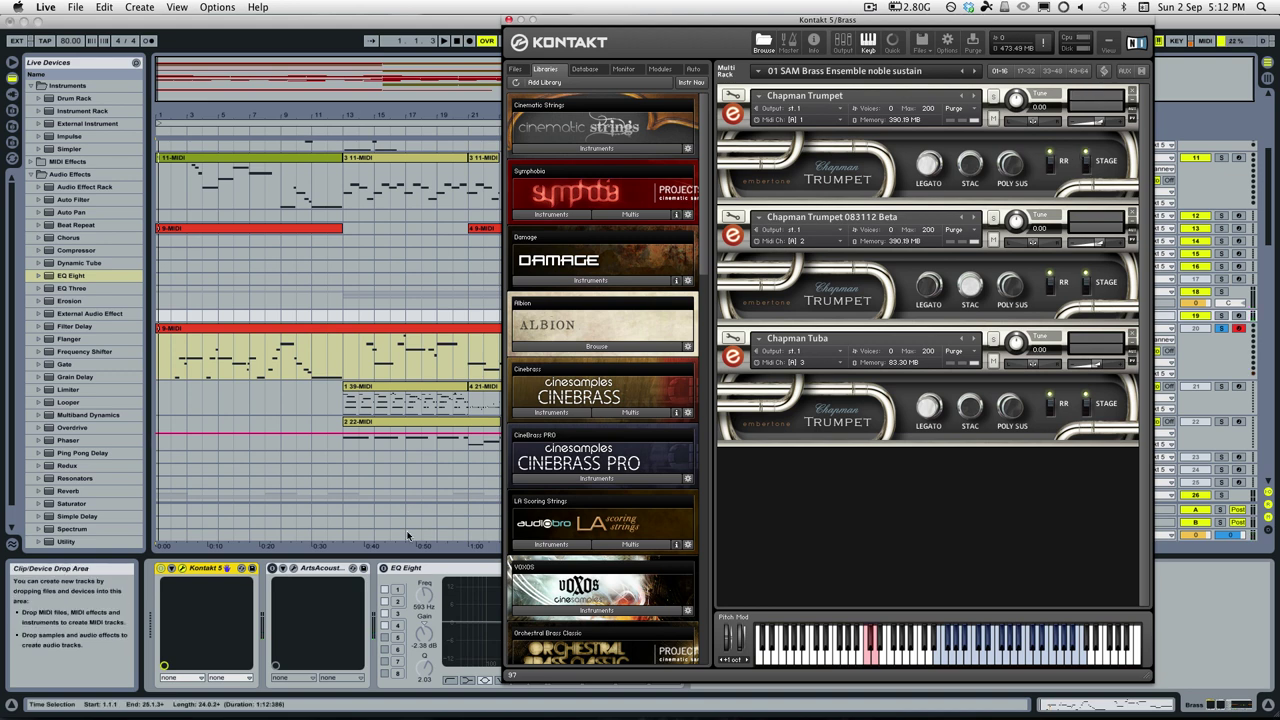
{"action": "left_click", "coordinate": [320, 630]}
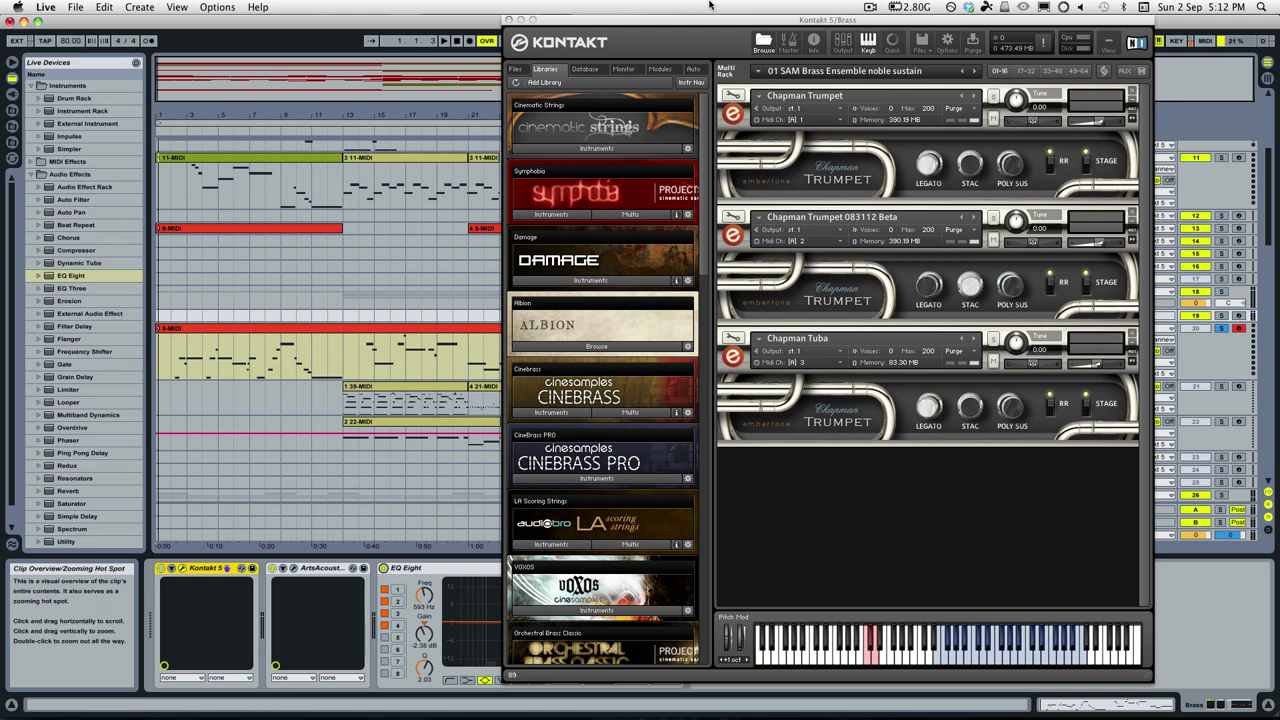
Move the Kontakt window back over the middle of the arrangement, uncovering the track names and mixer controls
{"action": "left_click_drag", "start_coordinate": [615, 25], "coordinate": [421, 39]}
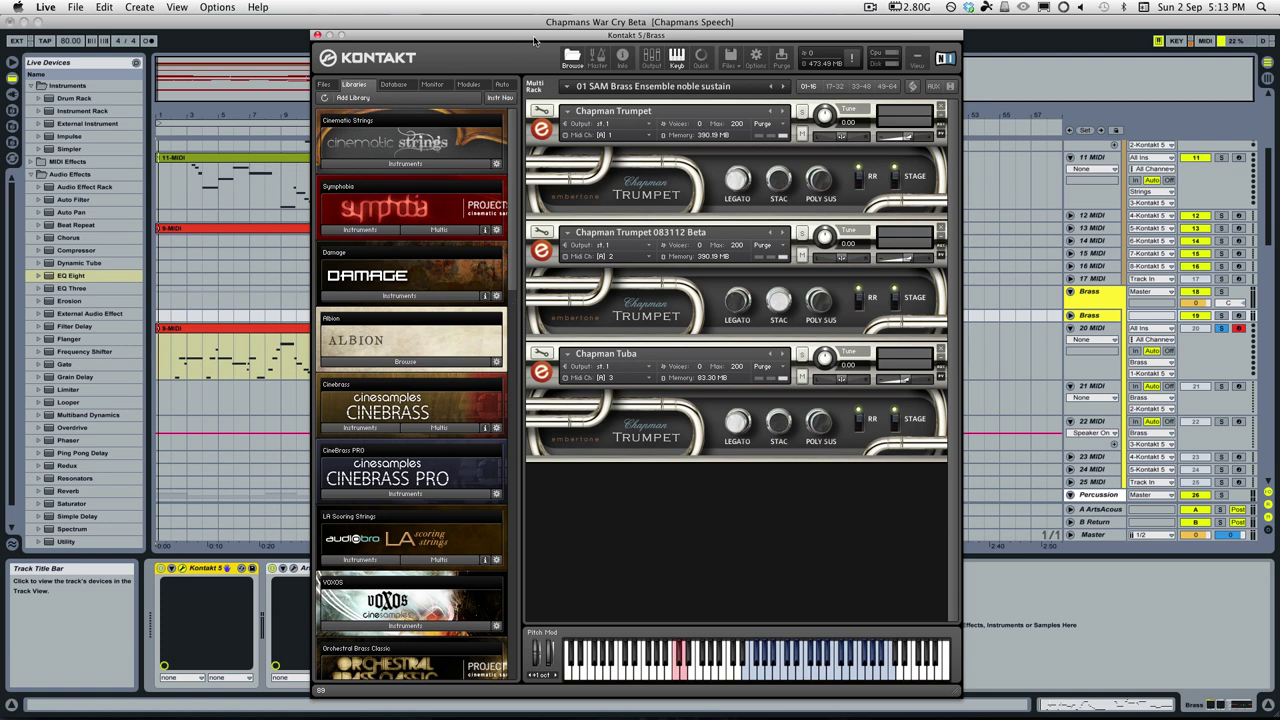
{"action": "left_click_drag", "start_coordinate": [536, 40], "coordinate": [532, 40]}
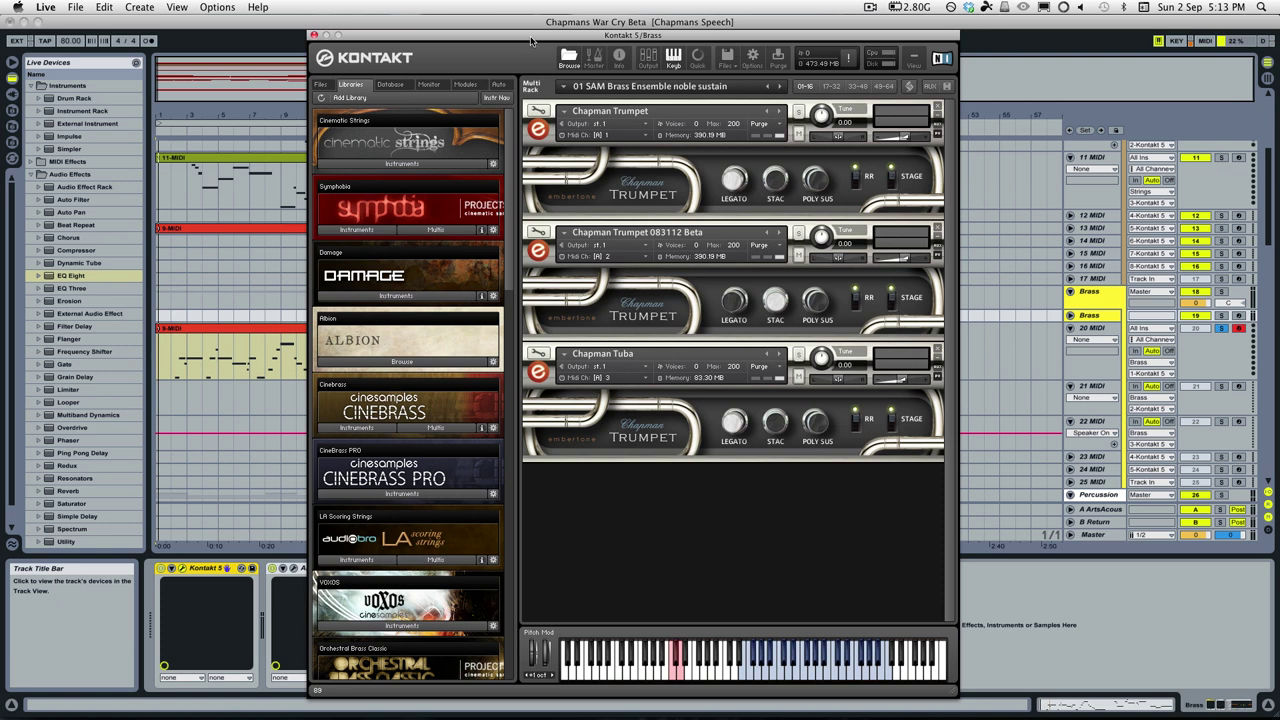